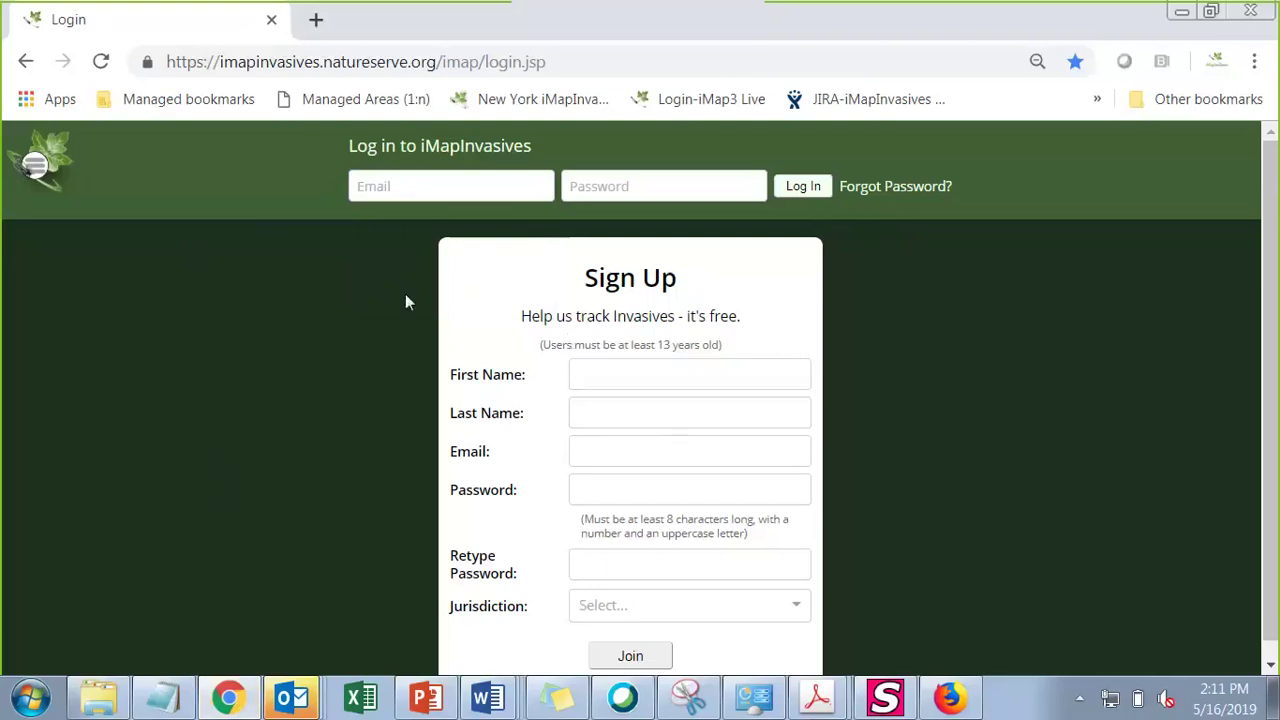
# Step: Log in to iMapInvasives with the autofilled account email and the account password
pyautogui.click(401, 182)
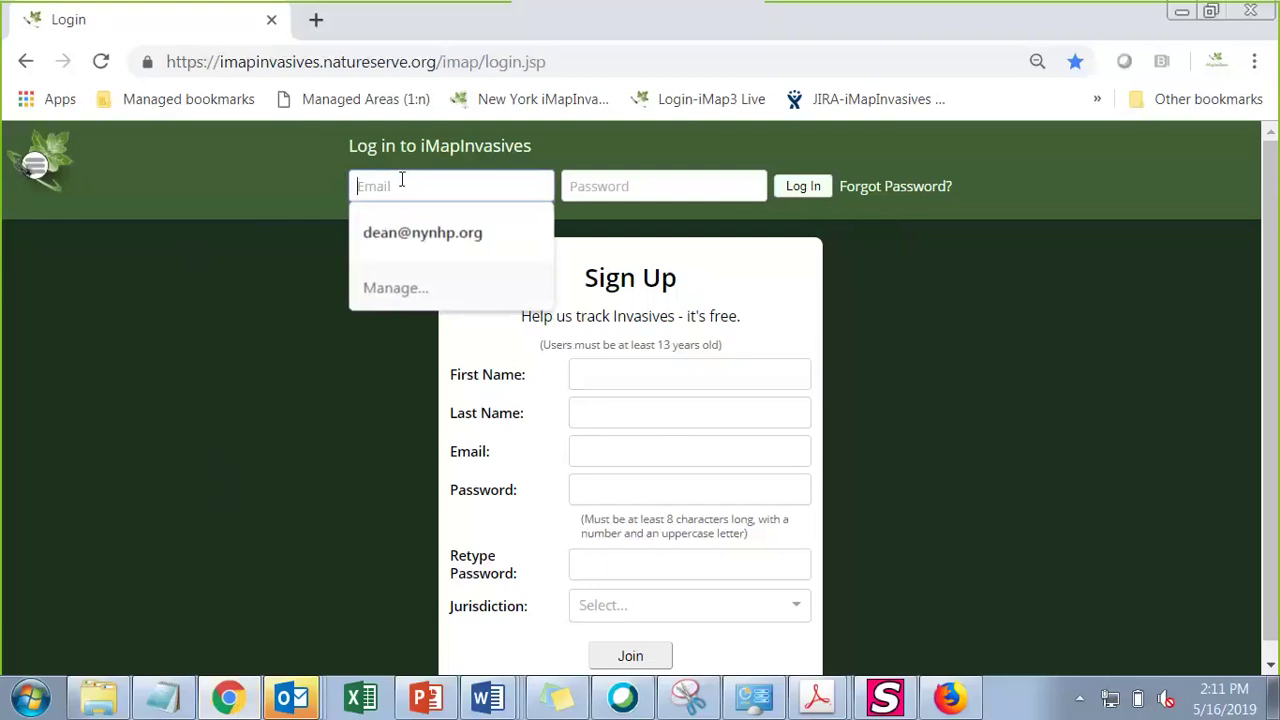
pyautogui.write('jenn')
pyautogui.press('Tab')
pyautogui.hotkey('ctrl', 'v')
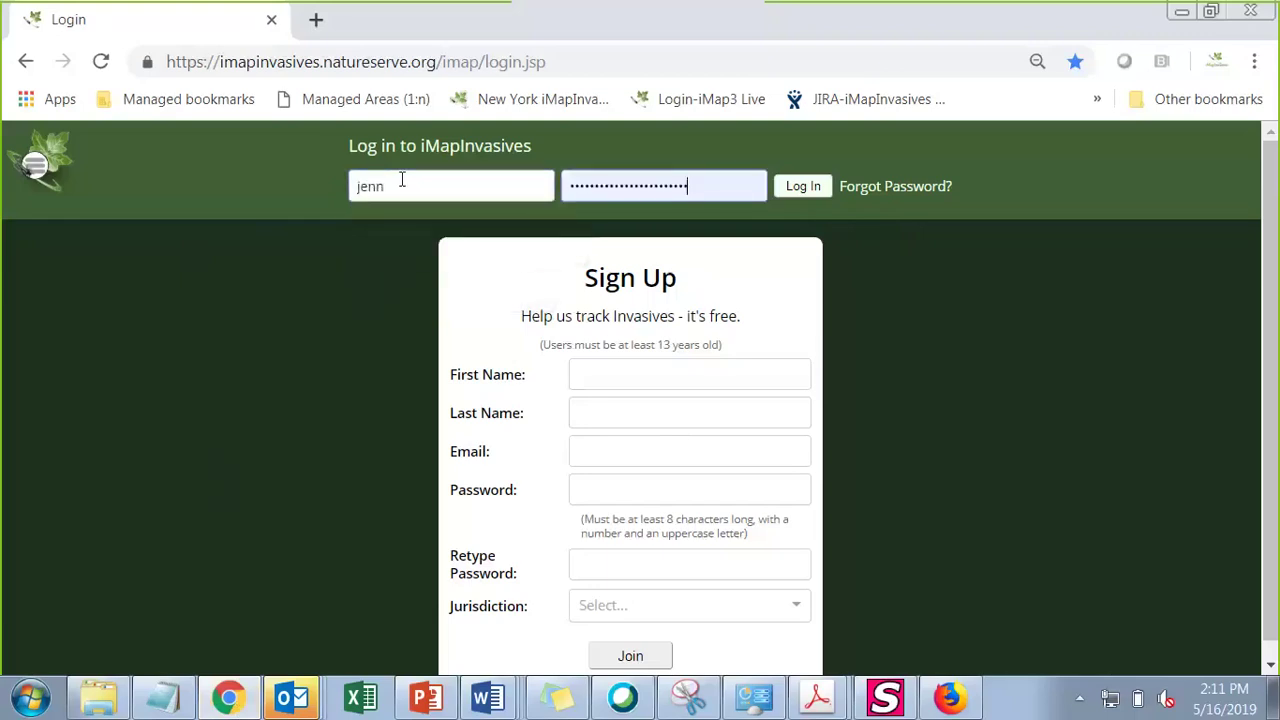
pyautogui.press('BackSpace')
pyautogui.press('BackSpace')
pyautogui.press('BackSpace')
pyautogui.press('BackSpace')
pyautogui.press('BackSpace')
pyautogui.press('BackSpace')
pyautogui.press('BackSpace')
pyautogui.press('BackSpace')
pyautogui.press('BackSpace')
pyautogui.press('BackSpace')
pyautogui.press('BackSpace')
pyautogui.press('BackSpace')
pyautogui.press('BackSpace')
pyautogui.press('BackSpace')
pyautogui.press('BackSpace')
pyautogui.press('BackSpace')
pyautogui.press('BackSpace')
pyautogui.press('BackSpace')
pyautogui.press('BackSpace')
pyautogui.press('BackSpace')
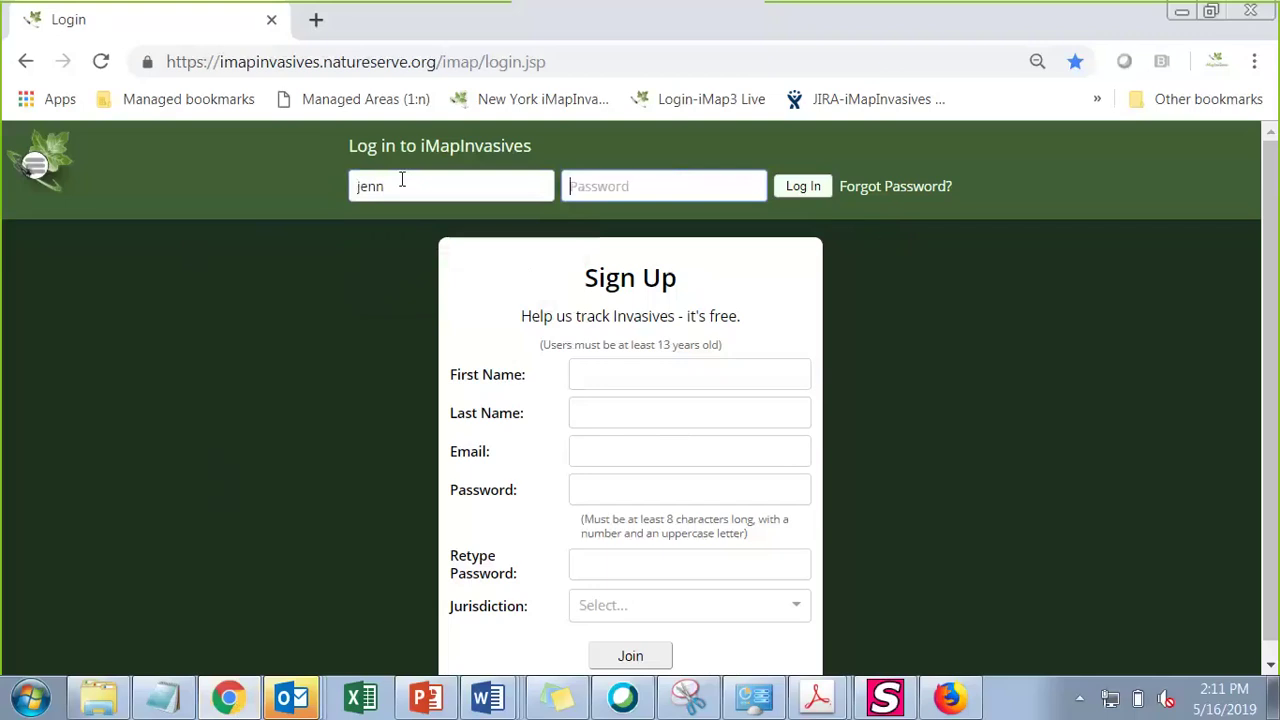
pyautogui.write('********')
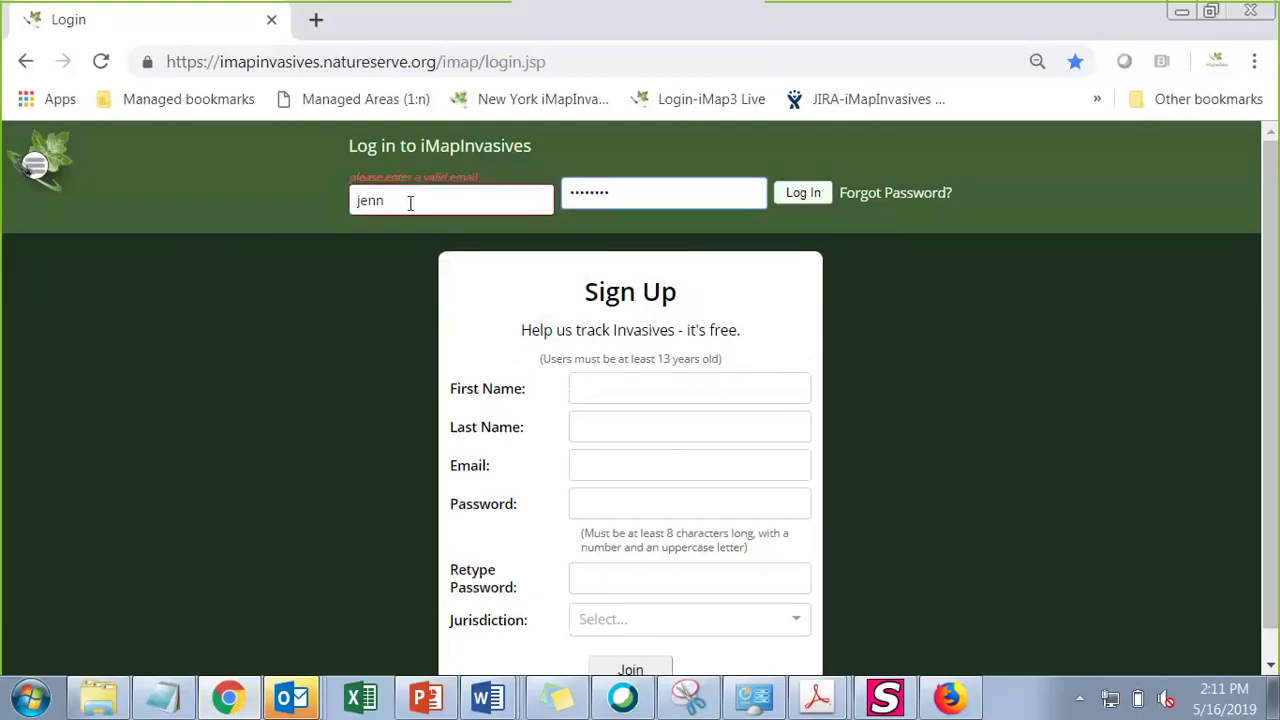
pyautogui.click(409, 200)
pyautogui.click(419, 238)
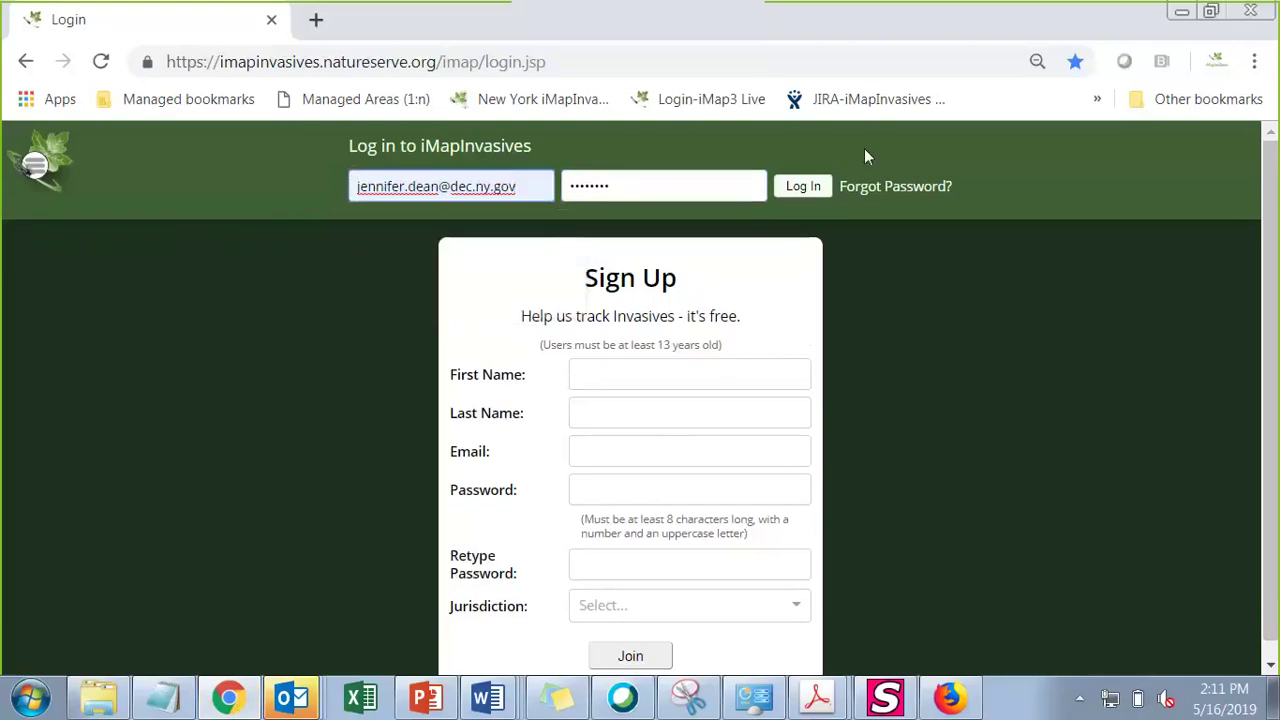
pyautogui.click(810, 189)
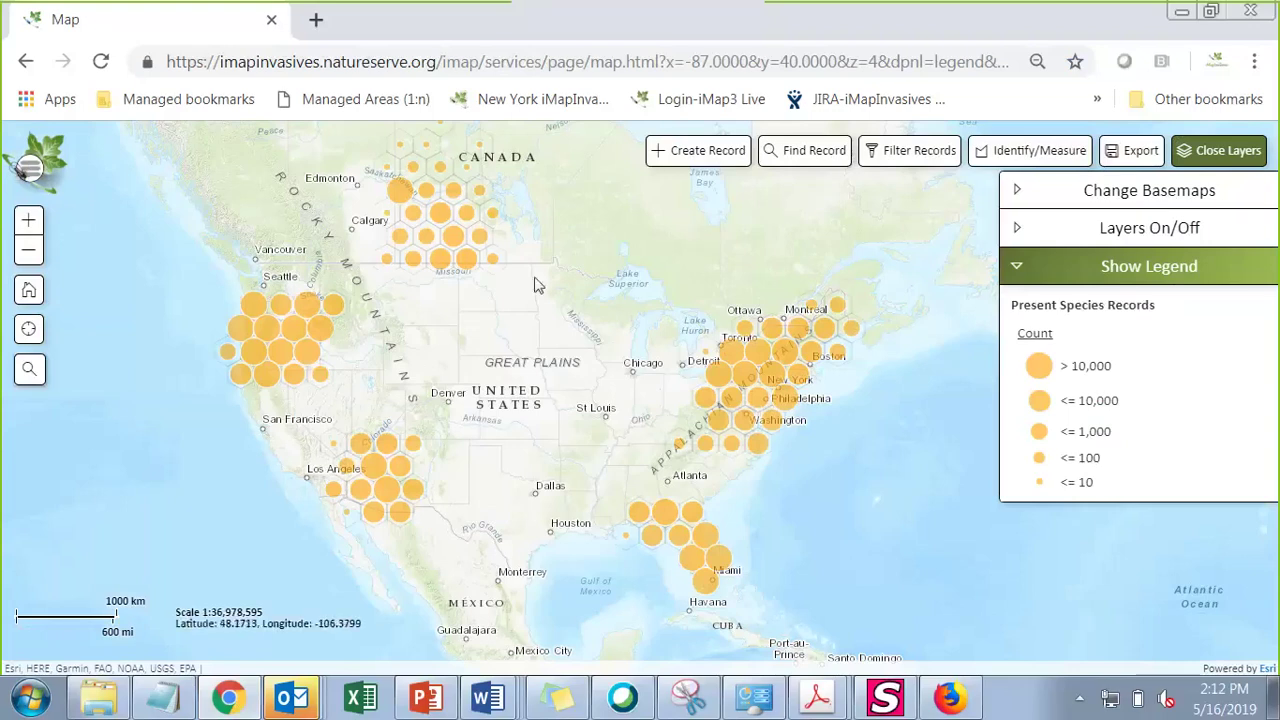
# Step: Pan the North America present-species map, then bring up the account menu
pyautogui.moveTo(763, 362); pyautogui.dragTo(796, 390)
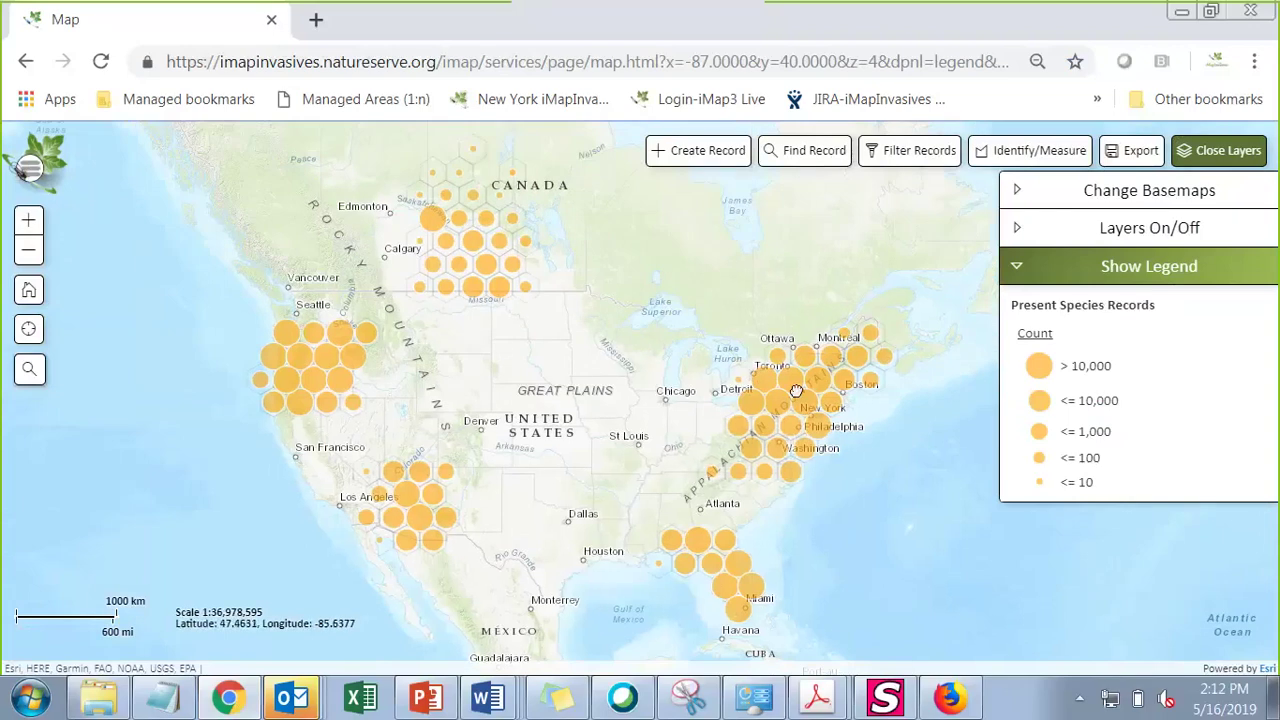
pyautogui.moveTo(634, 400); pyautogui.dragTo(540, 405)
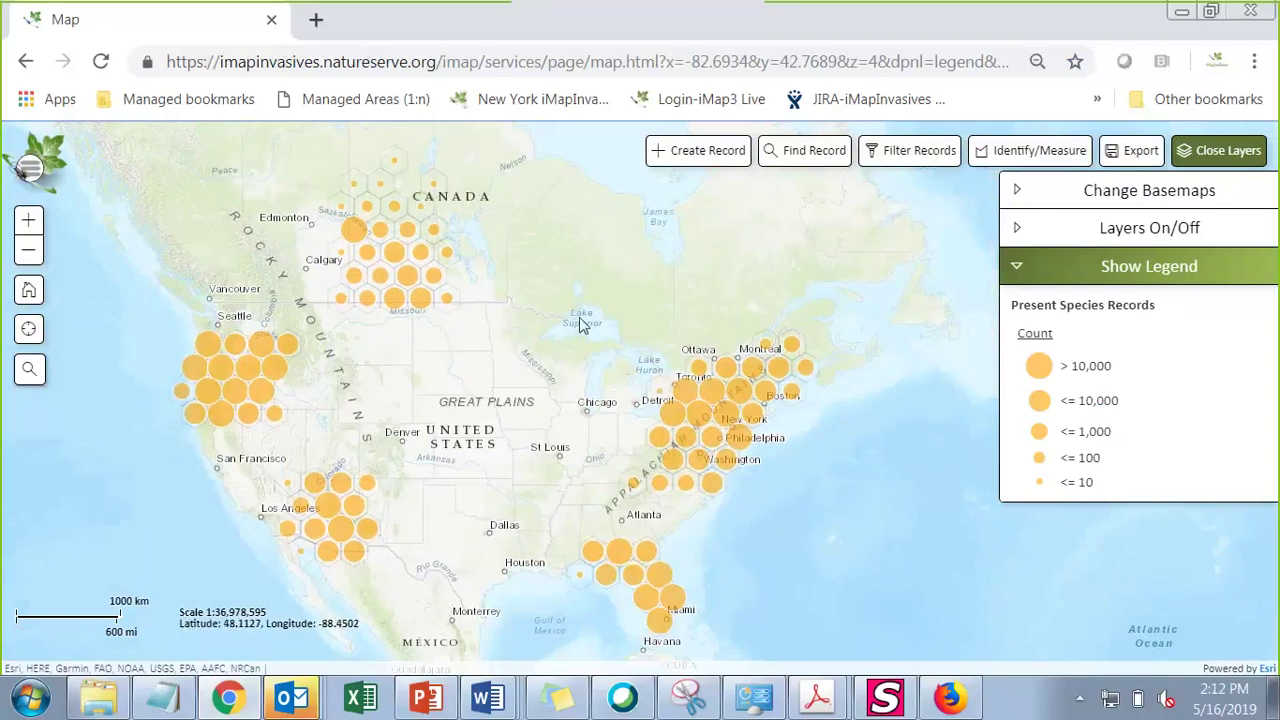
pyautogui.click(30, 170)
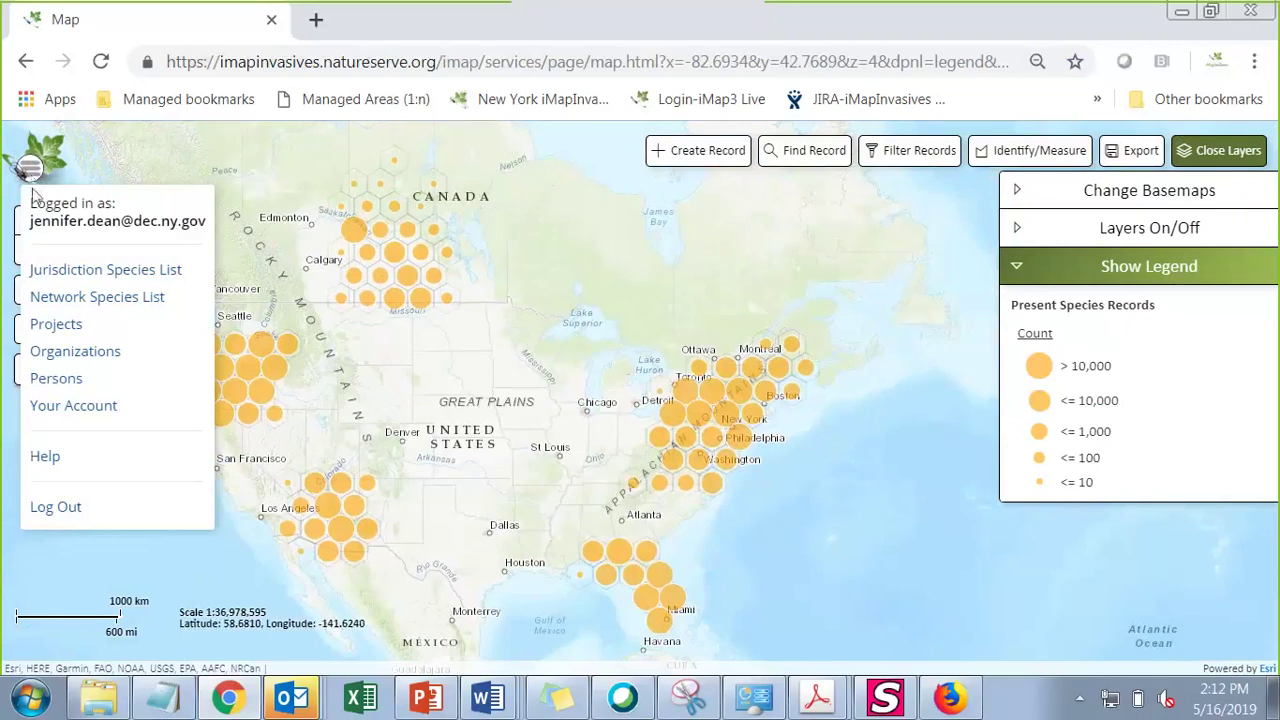
# Step: Review the Your Account profile with Active status, New York jurisdiction and one project
pyautogui.click(50, 408)
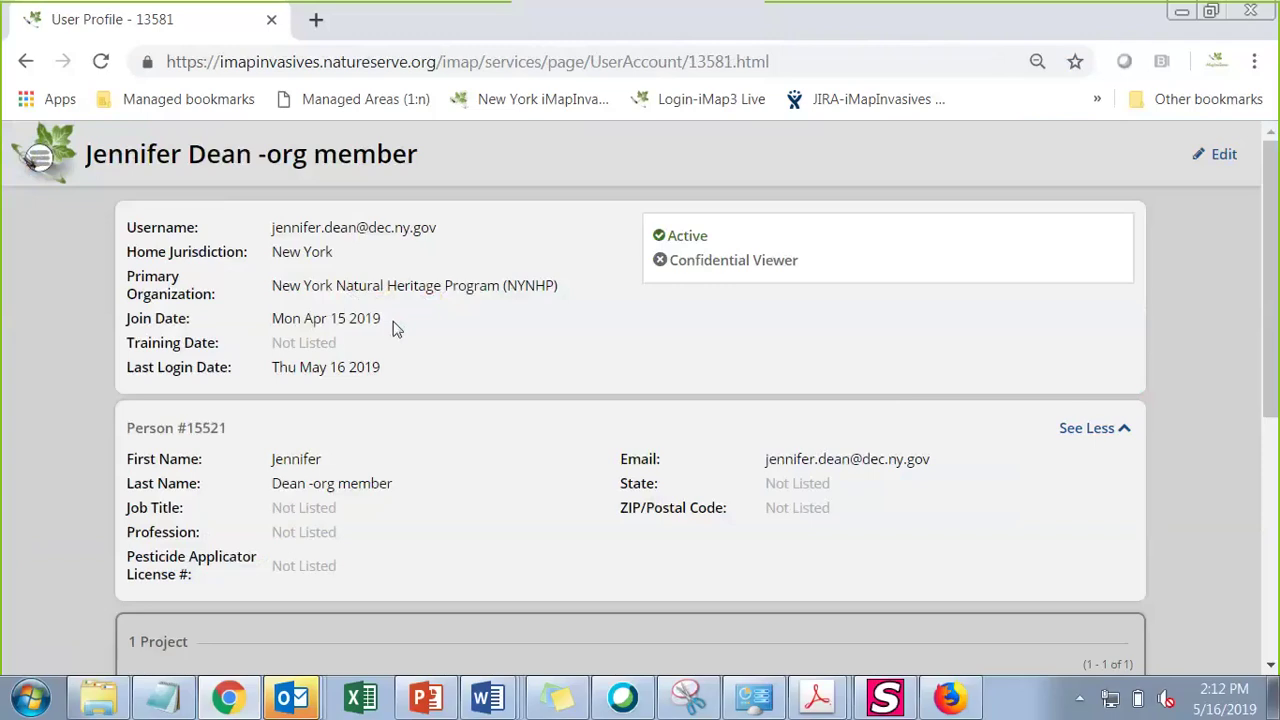
pyautogui.scroll(-1, 395, 329)
pyautogui.scroll(1, 395, 329)
pyautogui.scroll(-1, 495, 332)
pyautogui.scroll(1, 495, 332)
pyautogui.click(38, 160)
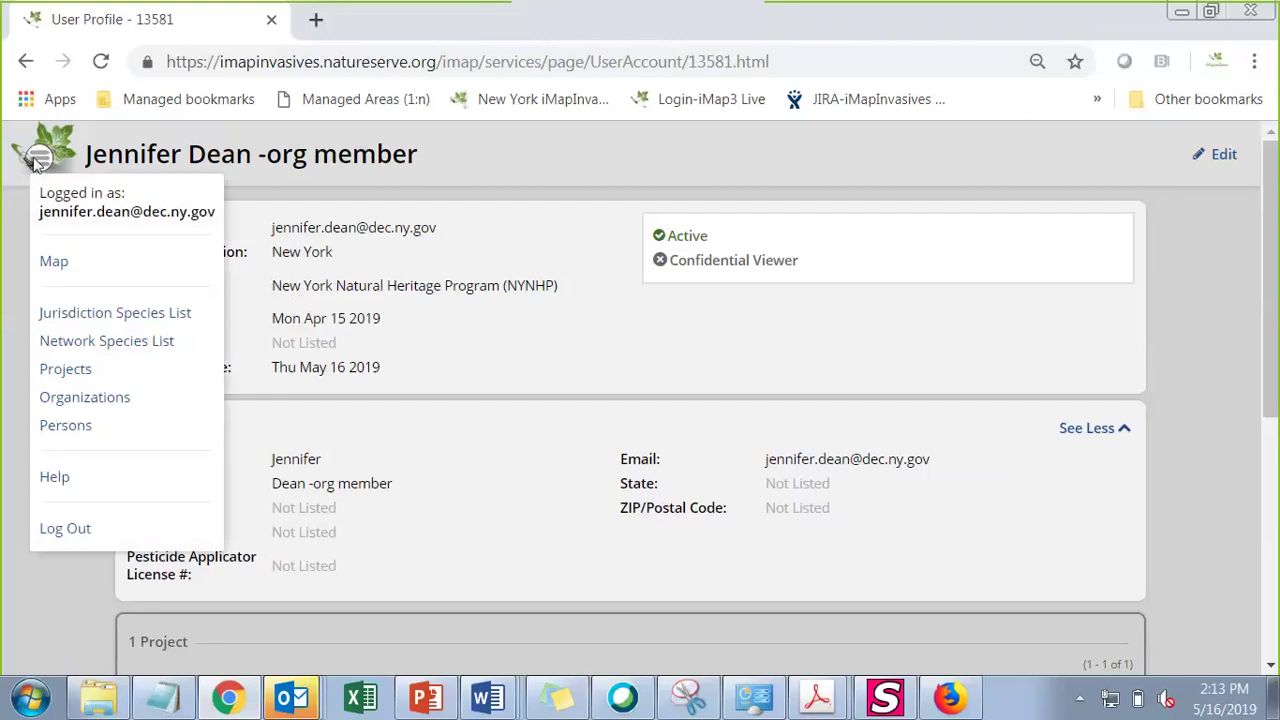
# Step: Return to the species map and zoom to street level at the current location
pyautogui.click(55, 268)
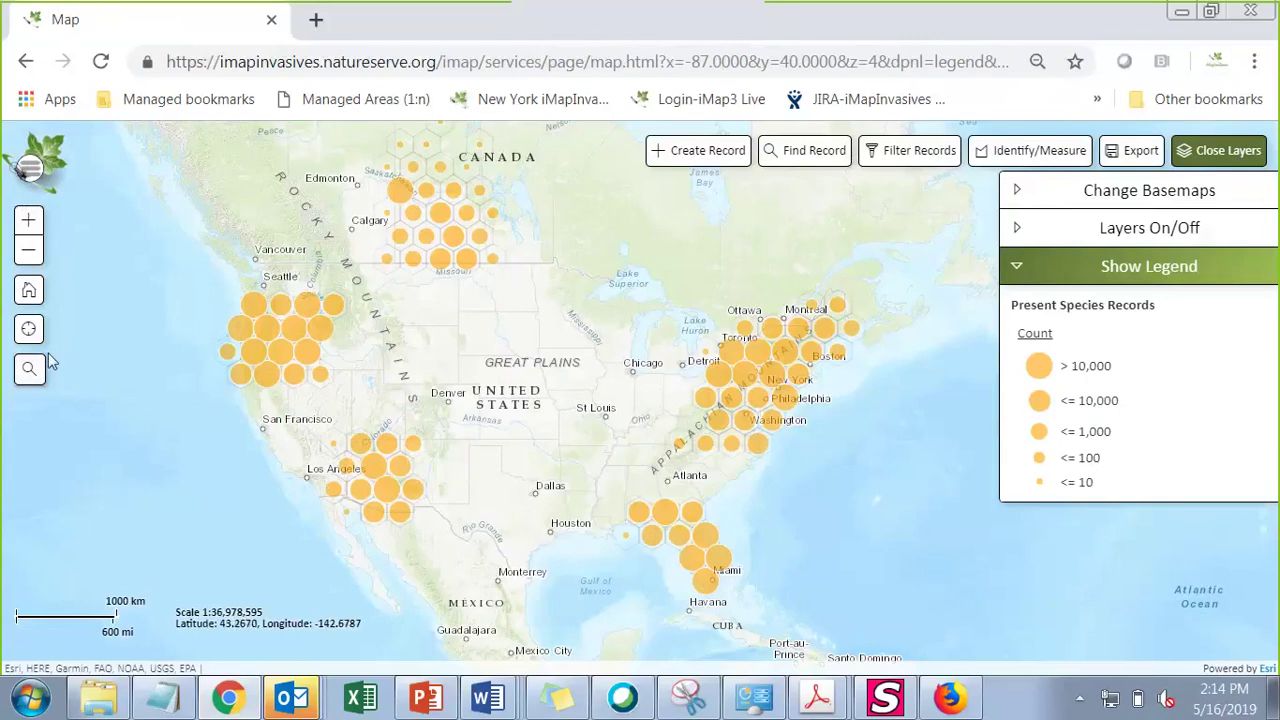
pyautogui.click(29, 222)
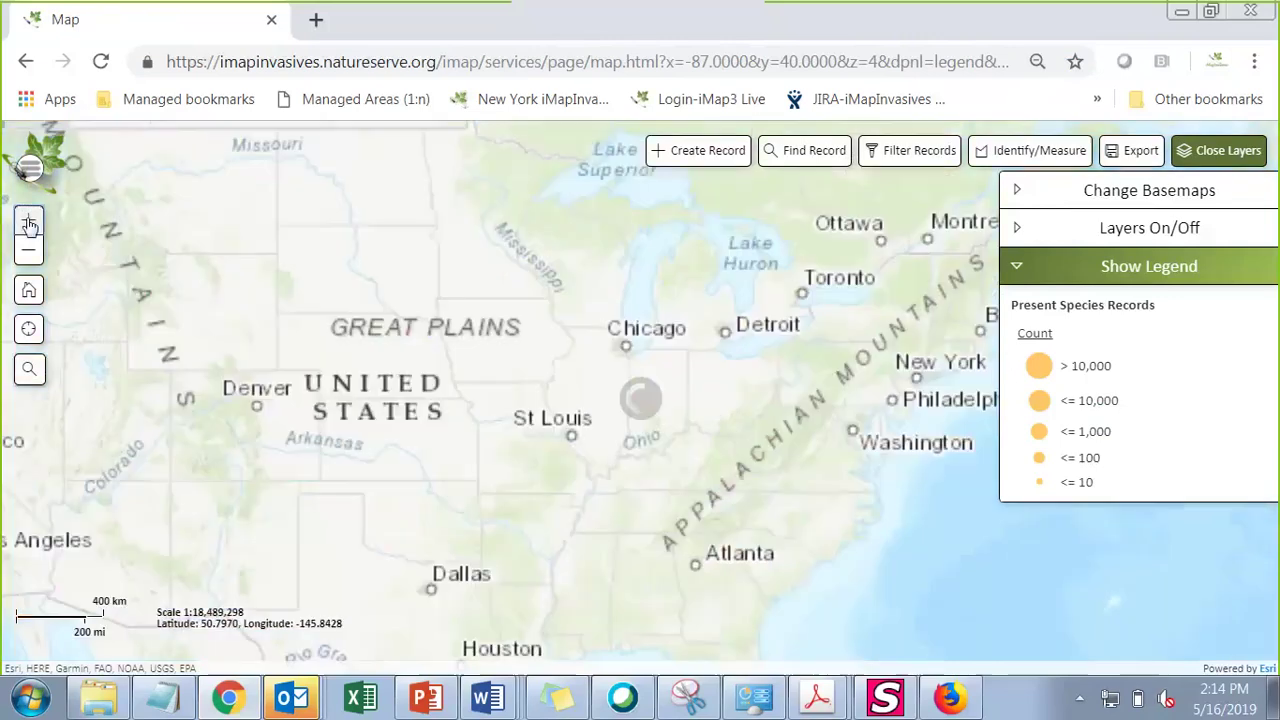
pyautogui.click(28, 250)
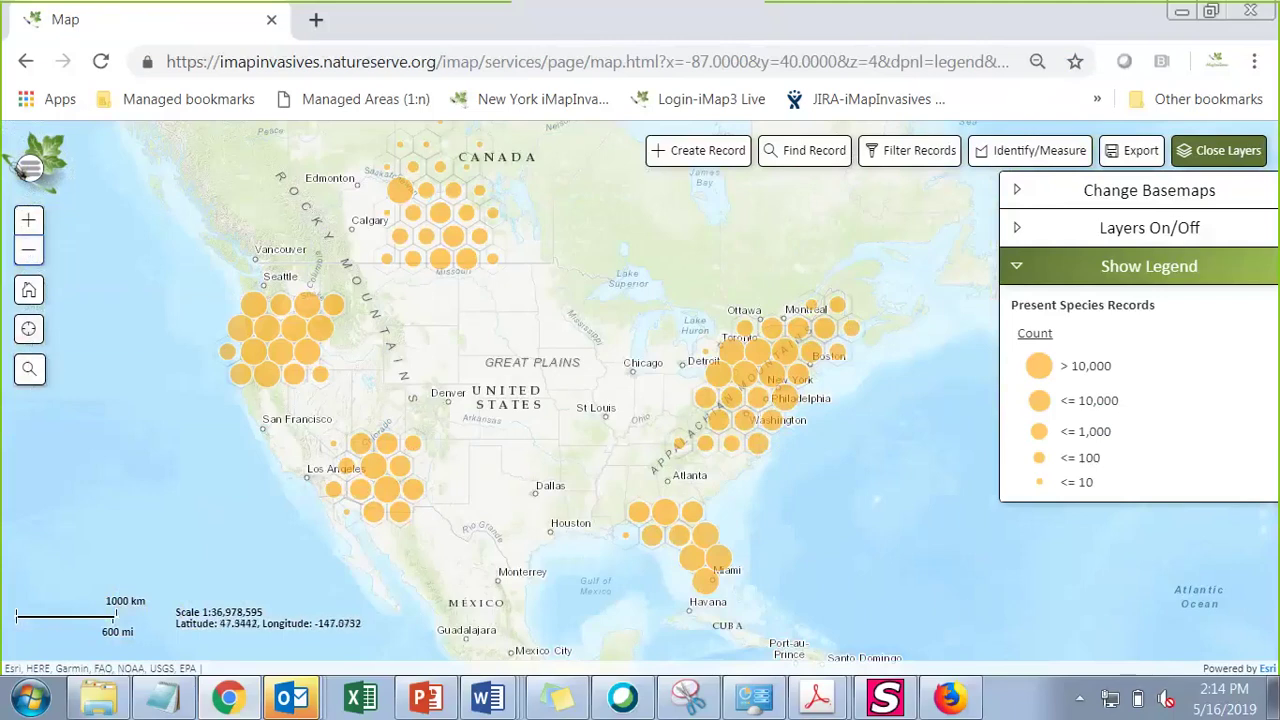
pyautogui.click(31, 332)
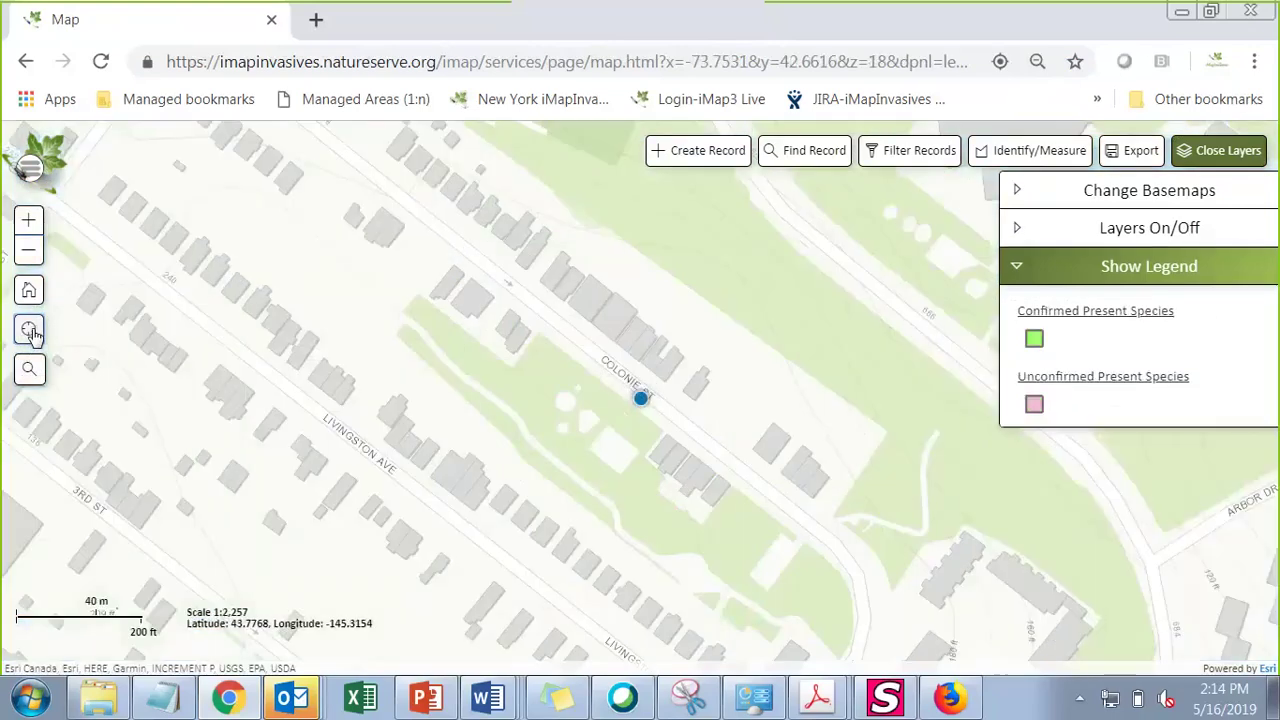
# Step: Search the map for 625 Broadway, Albany and dismiss the result popup
pyautogui.click(28, 371)
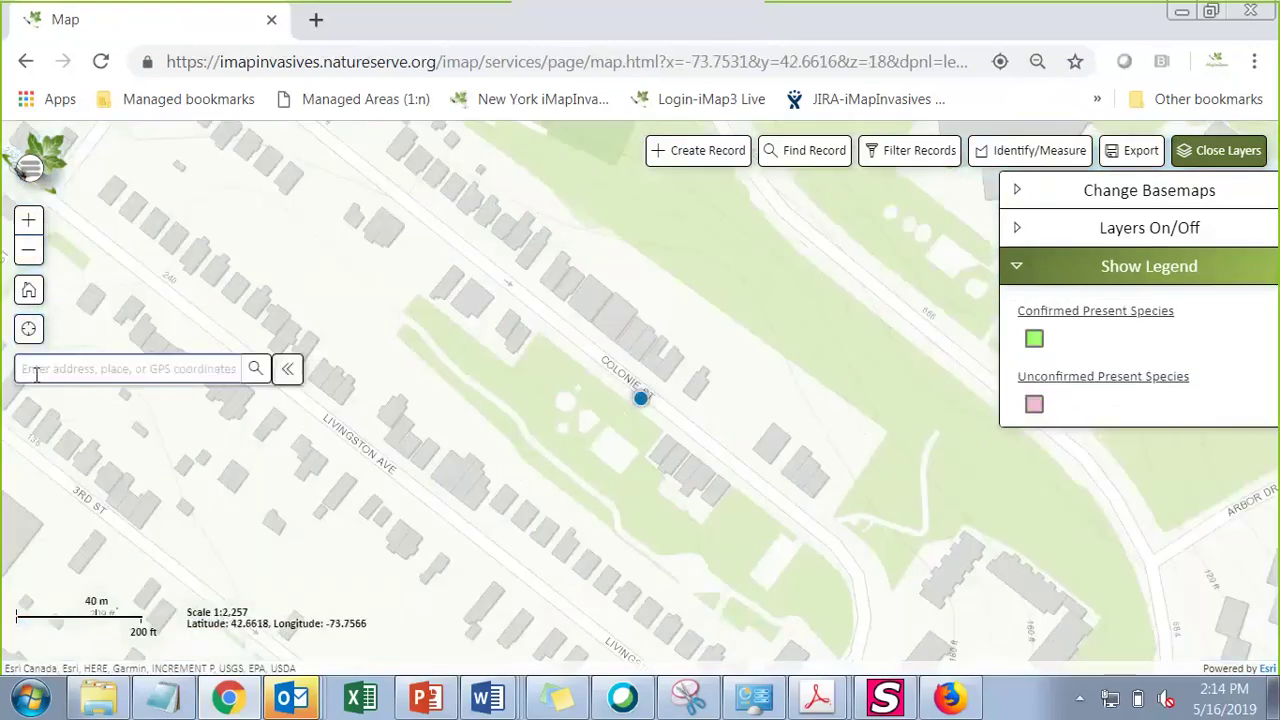
pyautogui.write('625')
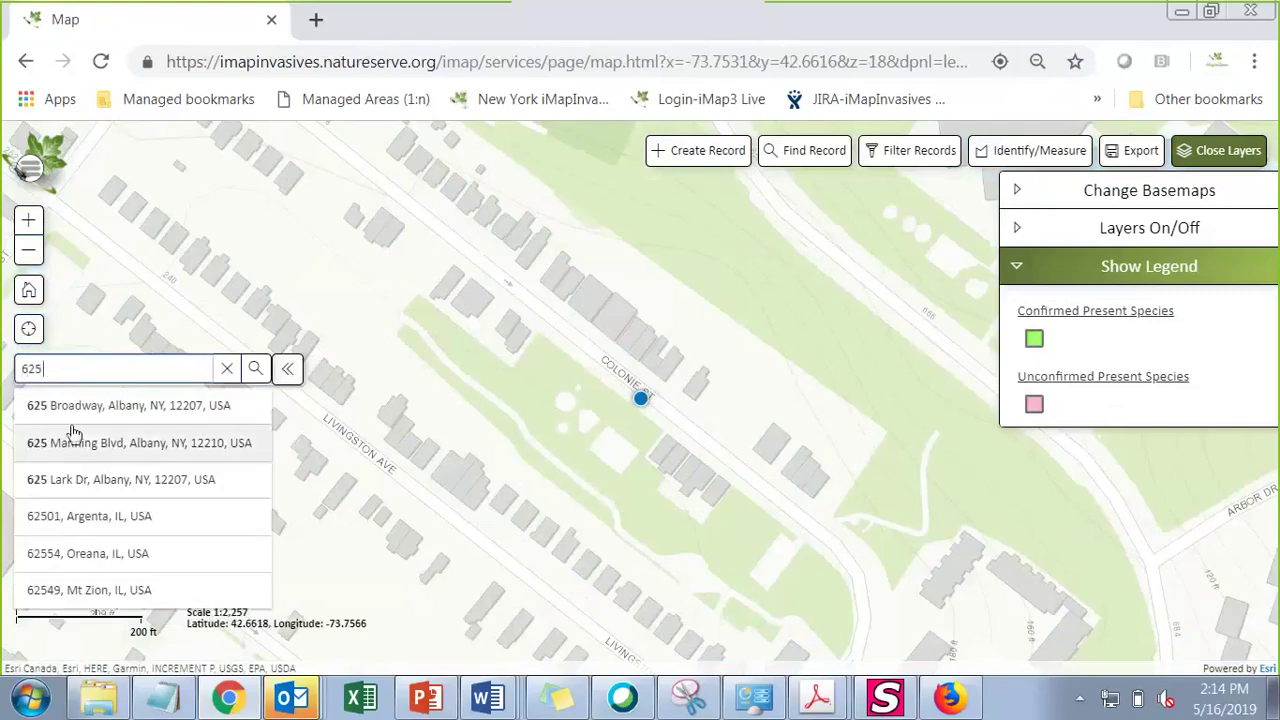
pyautogui.click(90, 408)
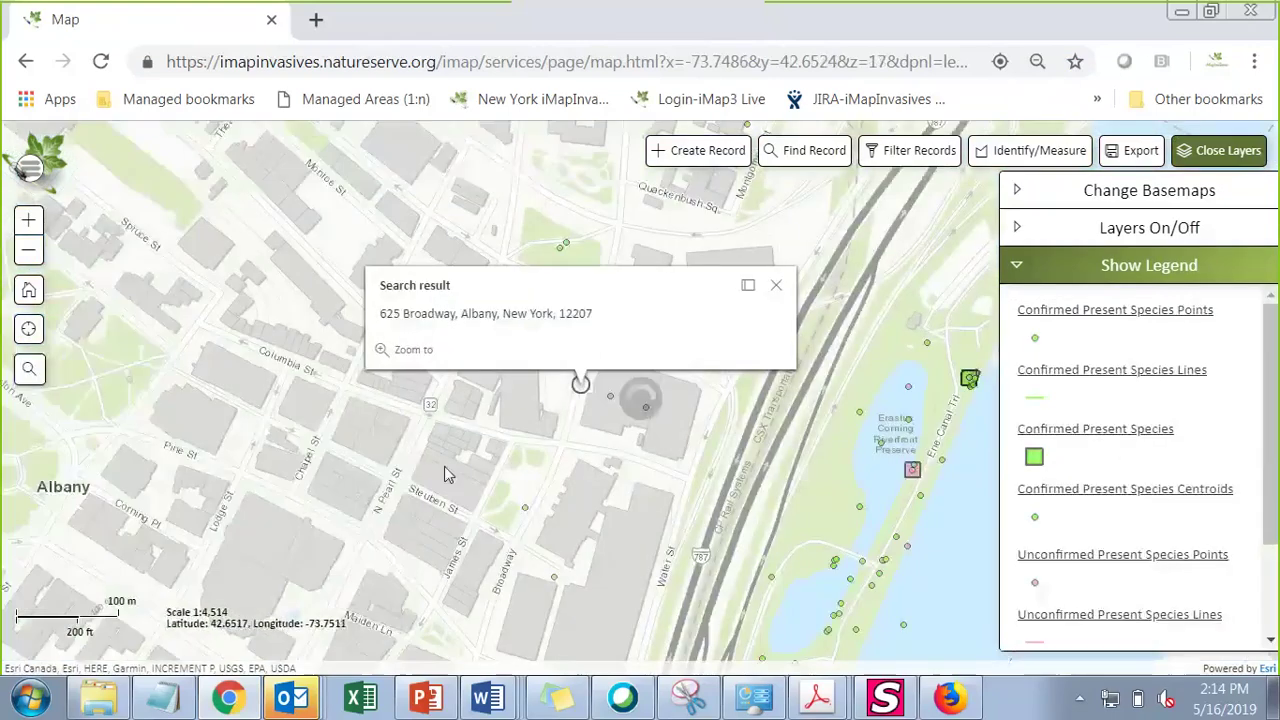
pyautogui.click(775, 287)
# Step: Pan east and north to show the Hudson River and its Rensselaer bank
pyautogui.moveTo(727, 466); pyautogui.dragTo(620, 352)
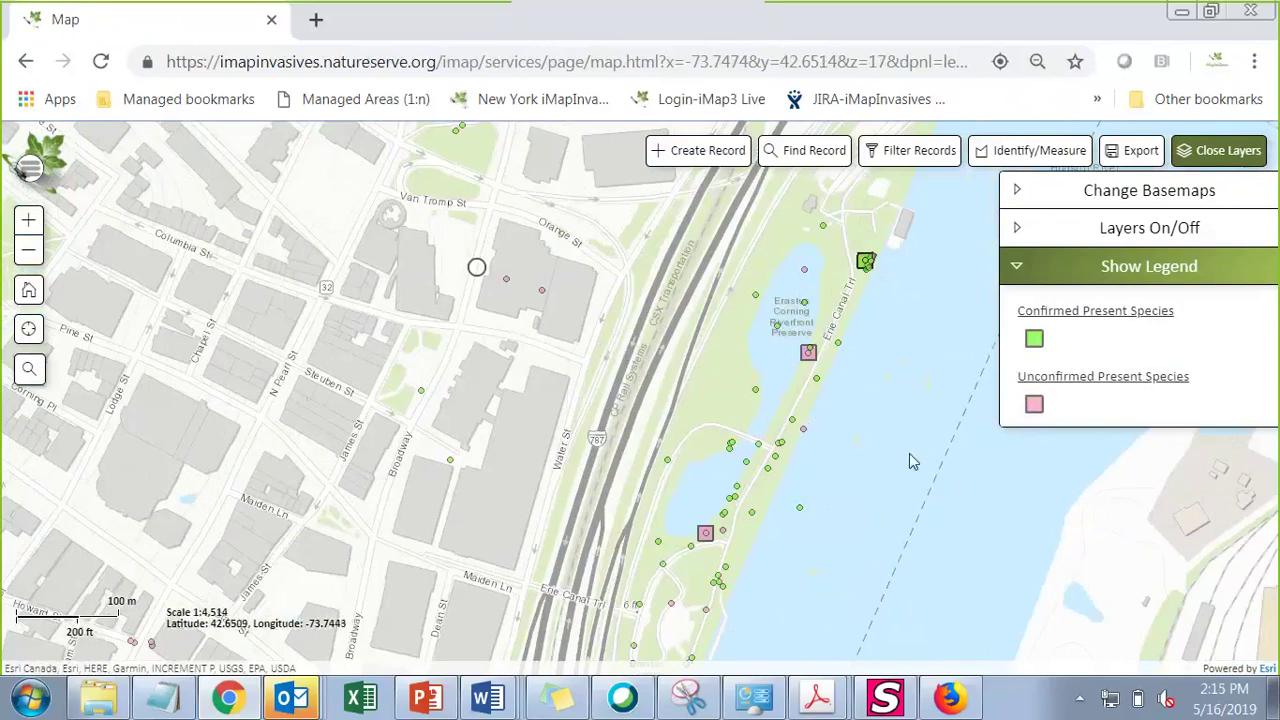
pyautogui.moveTo(909, 453); pyautogui.dragTo(785, 467)
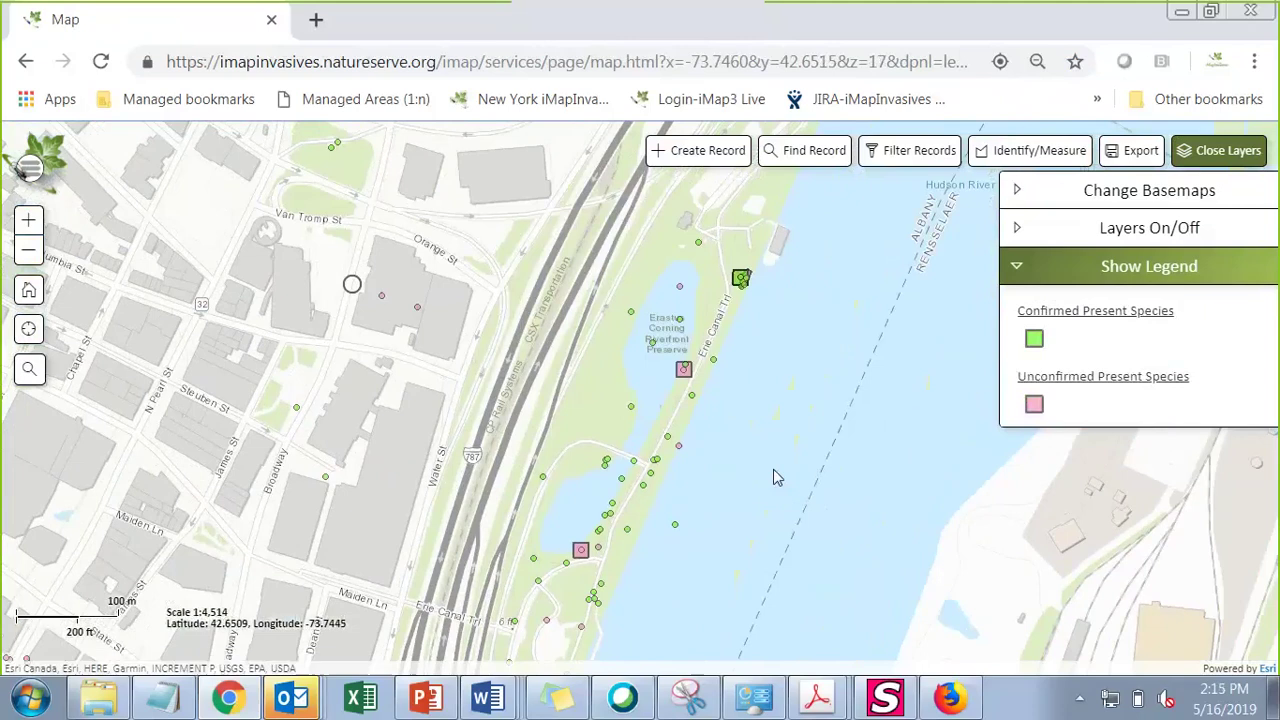
pyautogui.moveTo(831, 463); pyautogui.dragTo(621, 493)
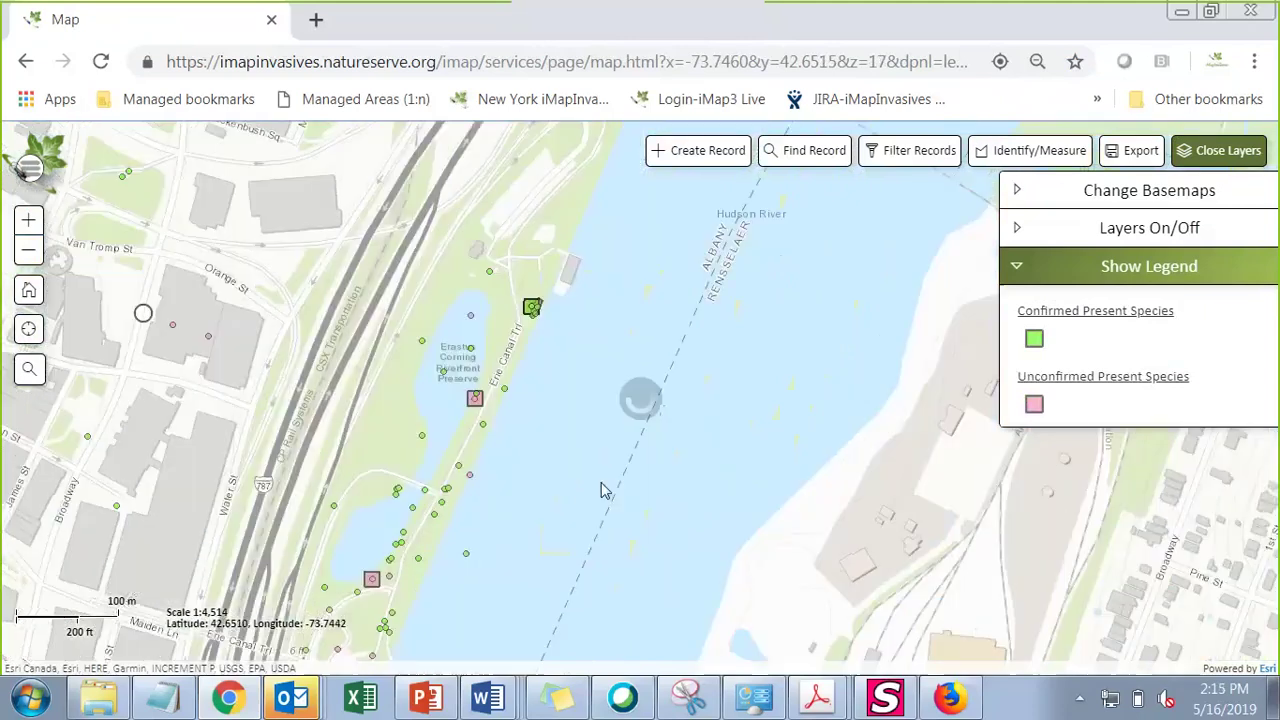
pyautogui.moveTo(835, 362); pyautogui.dragTo(517, 535)
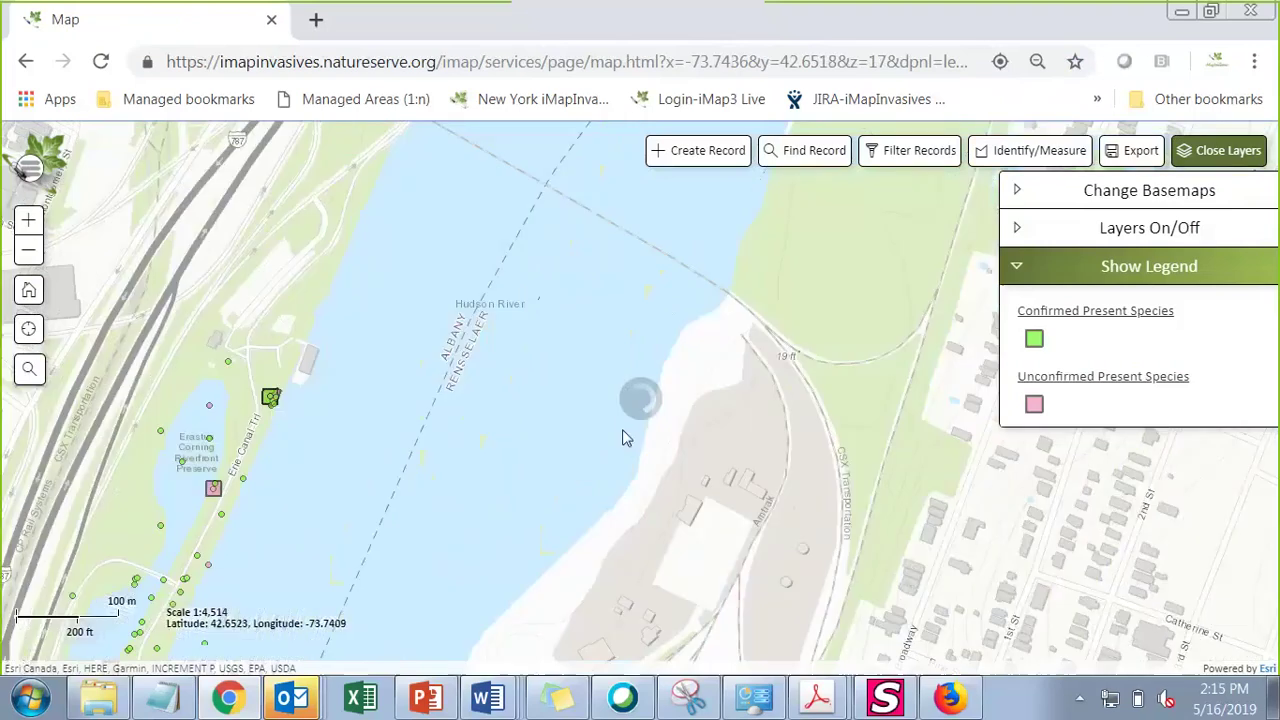
pyautogui.moveTo(829, 286); pyautogui.dragTo(781, 449)
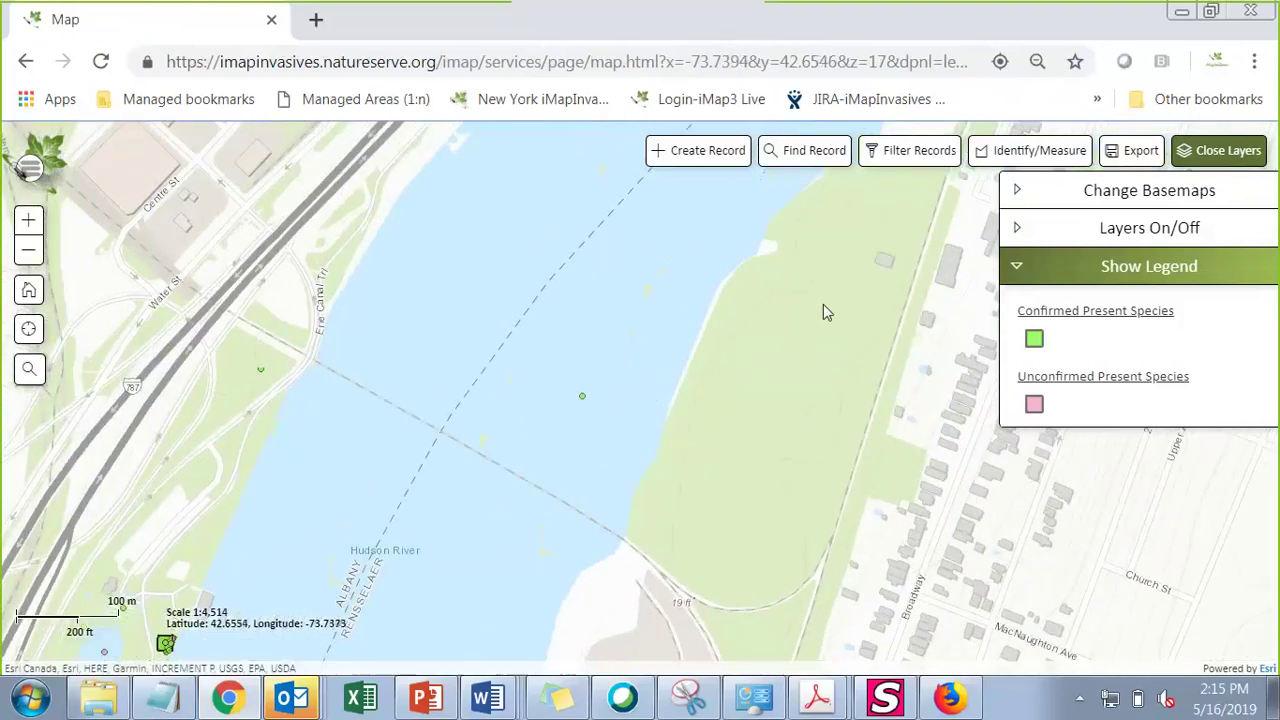
pyautogui.moveTo(823, 309); pyautogui.dragTo(717, 466)
pyautogui.moveTo(826, 277); pyautogui.dragTo(817, 317)
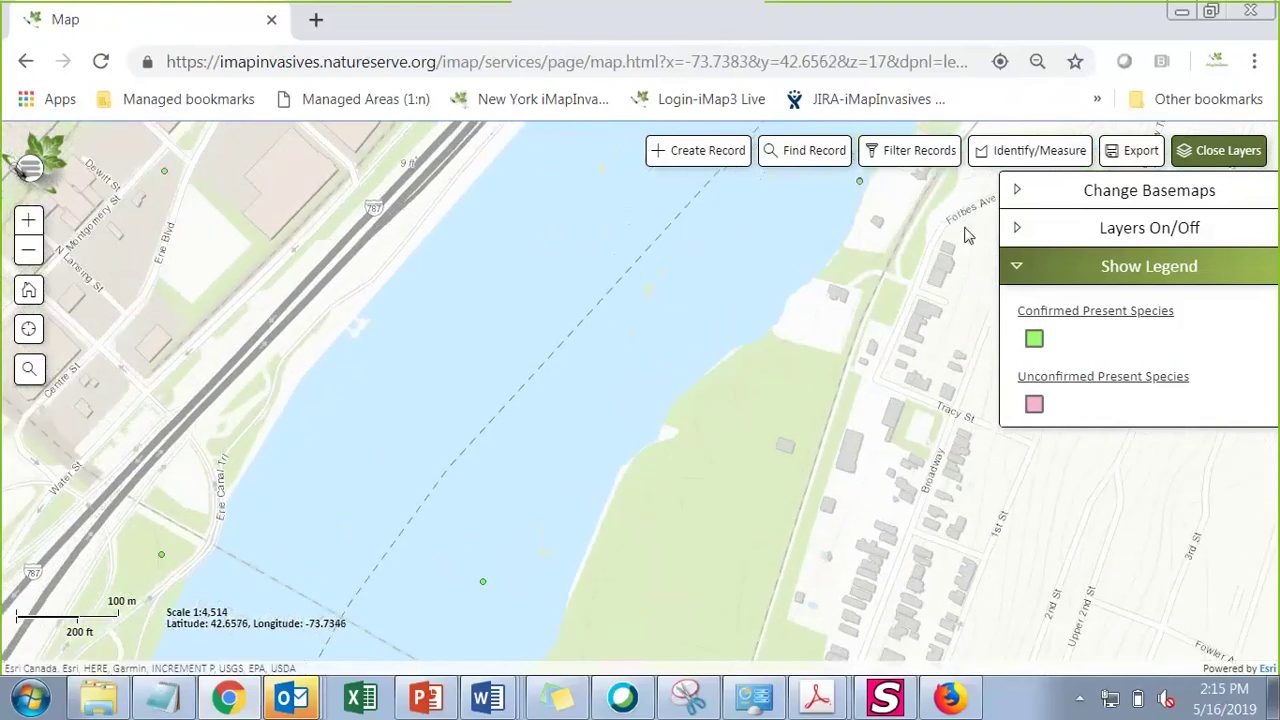
pyautogui.moveTo(703, 451); pyautogui.dragTo(732, 398)
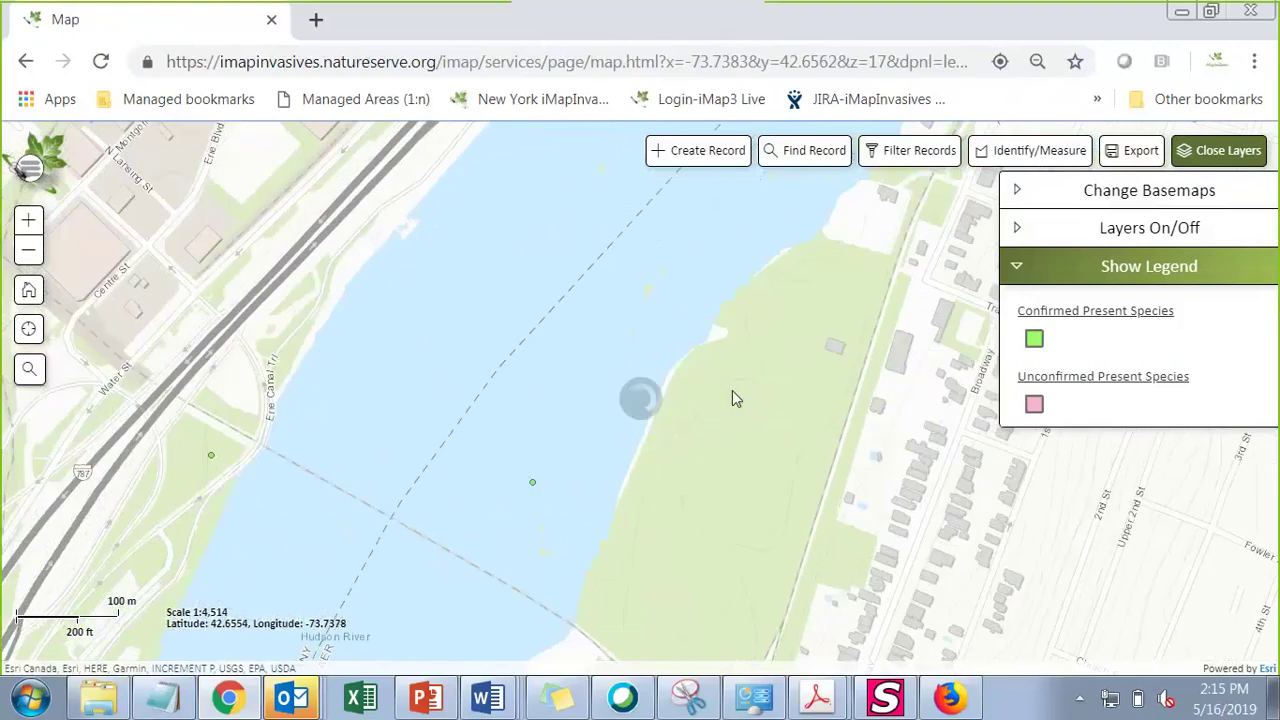
# Step: Switch the basemap to Satellite over the river and bring up the Create Record options
pyautogui.click(1058, 197)
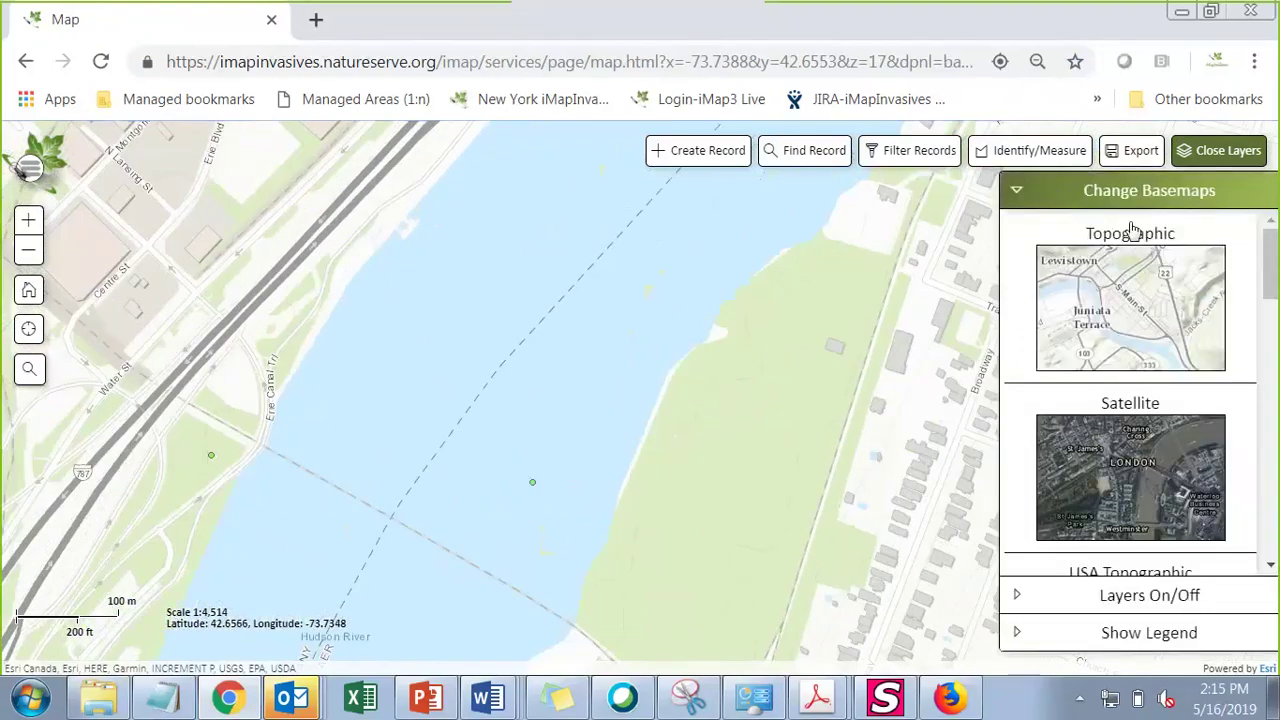
pyautogui.click(1096, 465)
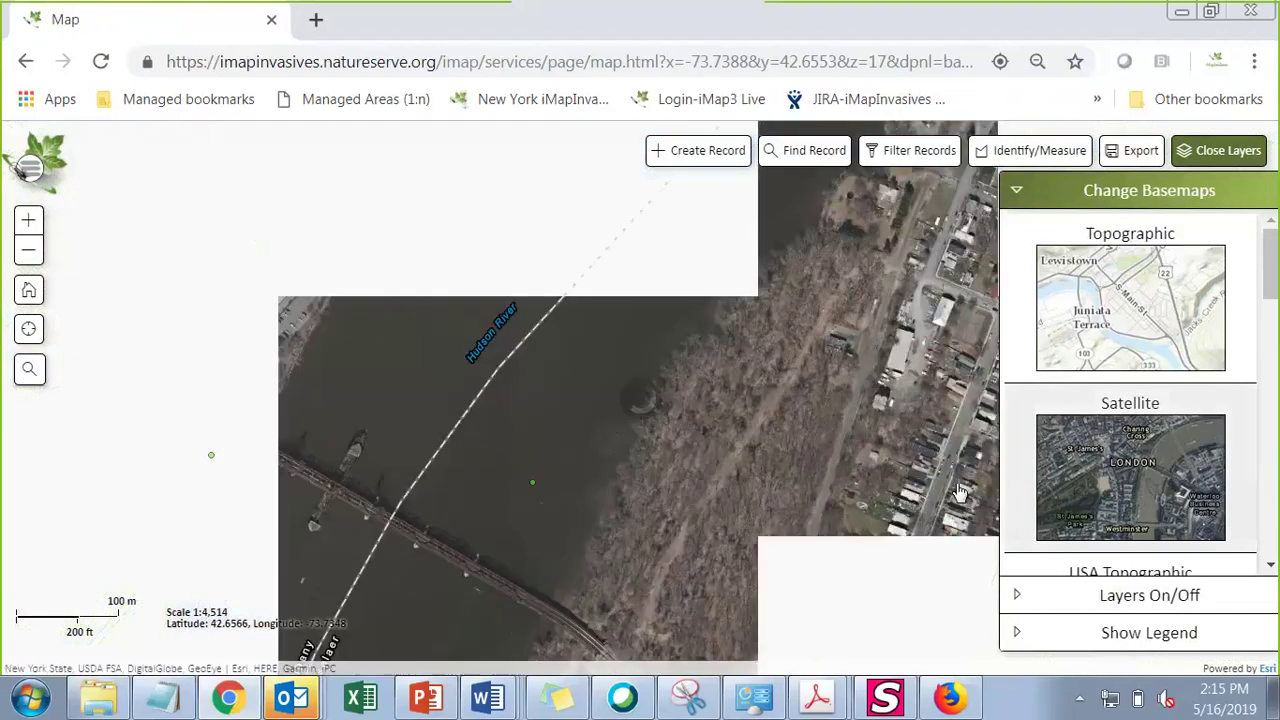
pyautogui.moveTo(634, 523); pyautogui.dragTo(659, 414)
pyautogui.moveTo(766, 340); pyautogui.dragTo(701, 424)
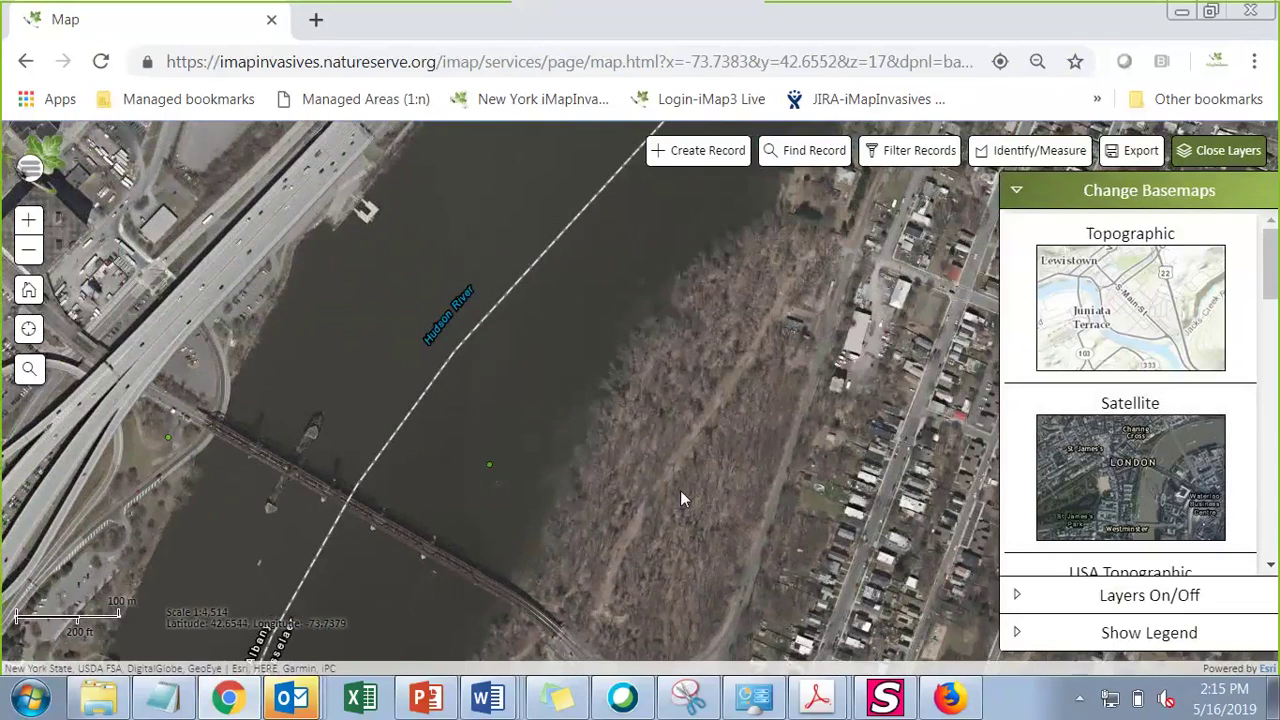
pyautogui.click(707, 155)
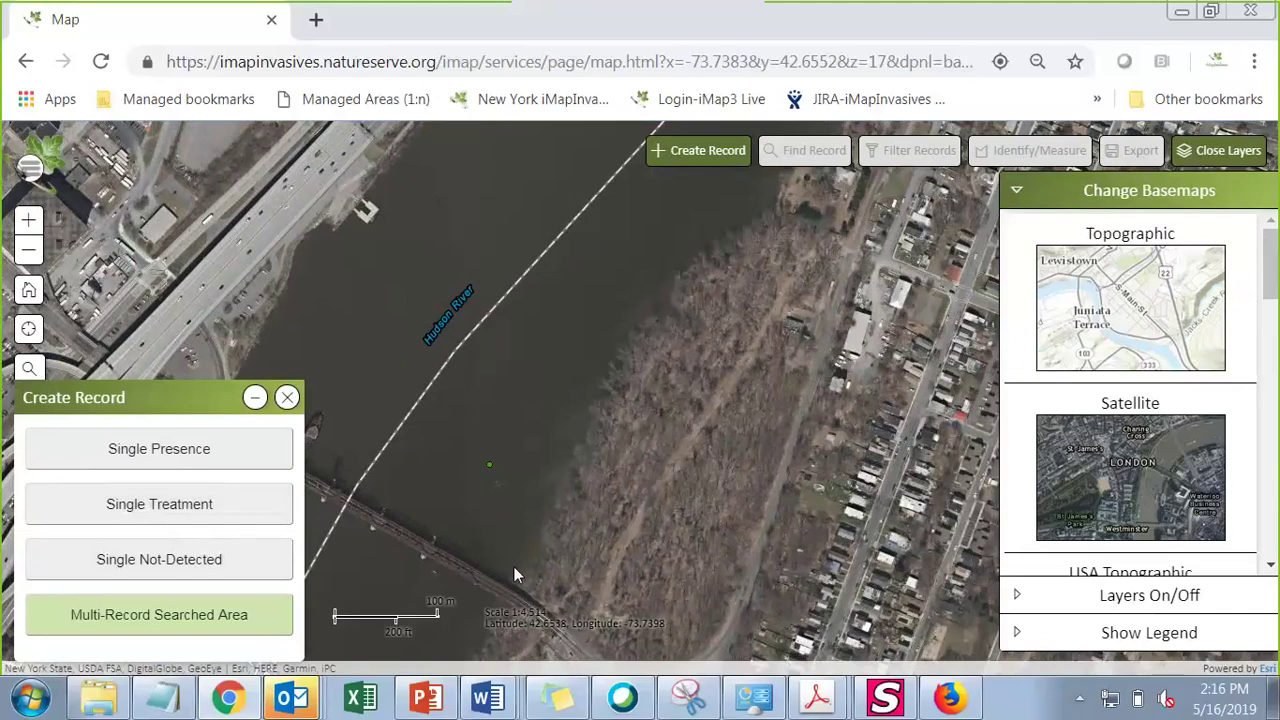
# Step: Choose the multi-record searched area option to begin drawing a polygon
pyautogui.click(488, 463)
pyautogui.moveTo(663, 553); pyautogui.dragTo(639, 513)
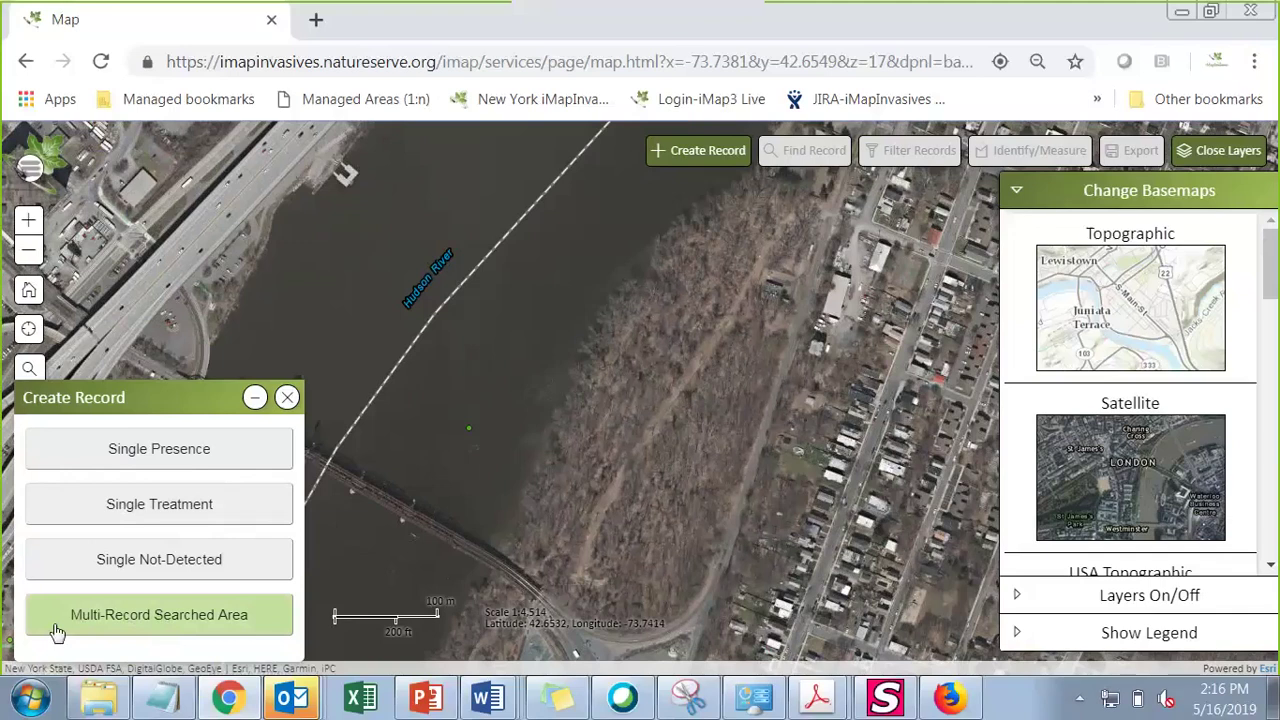
pyautogui.click(163, 616)
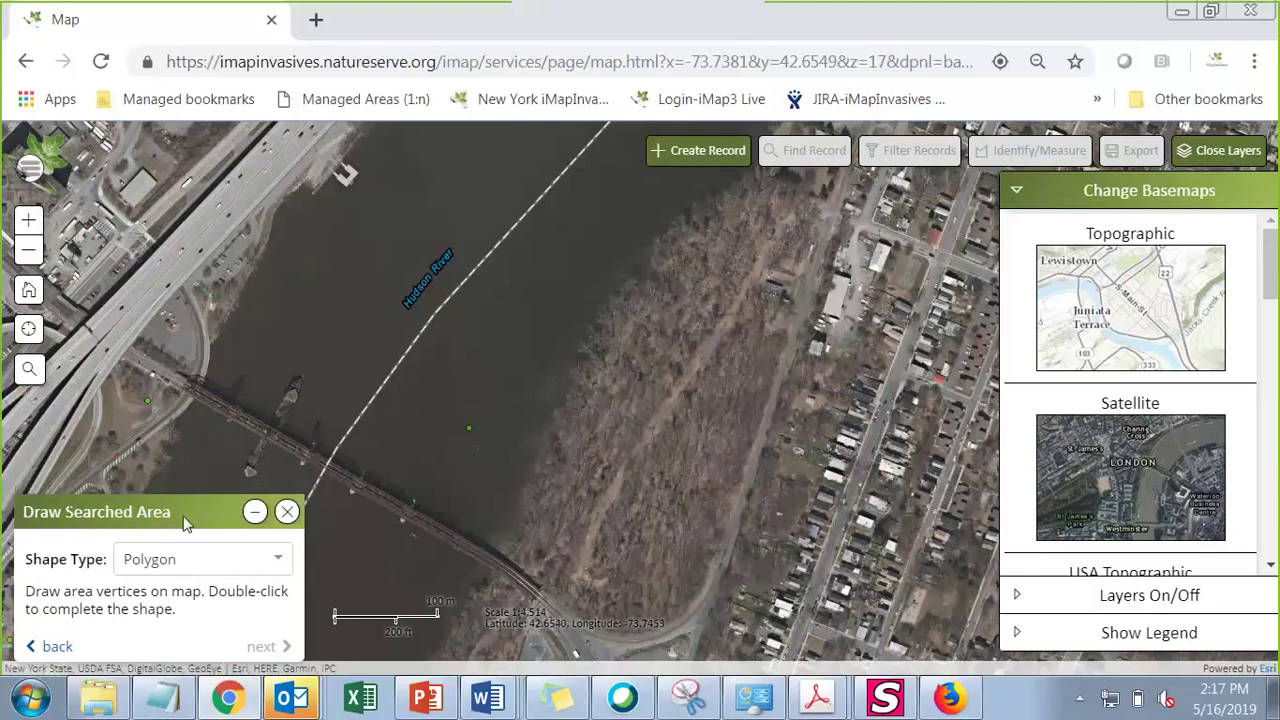
# Step: Outline the wooded east-bank area as a closed searched-area polygon
pyautogui.click(505, 541)
pyautogui.click(585, 601)
pyautogui.click(670, 612)
pyautogui.click(715, 576)
pyautogui.click(771, 374)
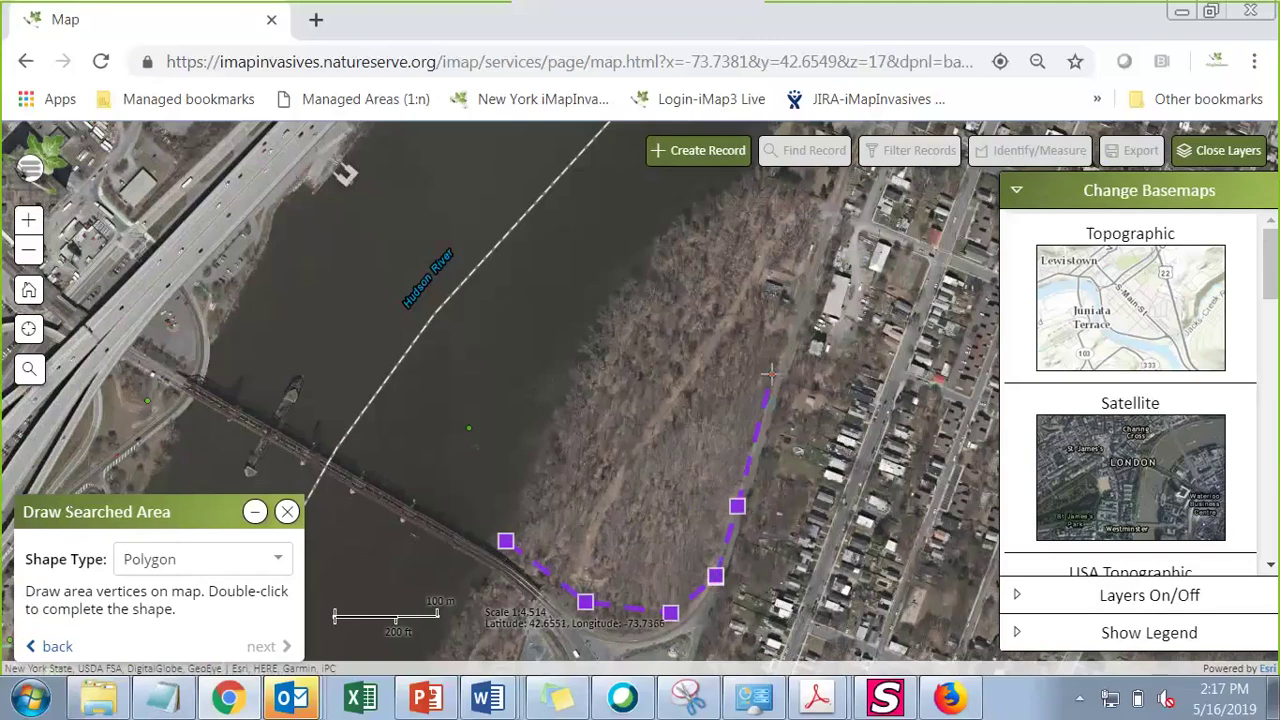
pyautogui.click(785, 333)
pyautogui.click(794, 288)
pyautogui.click(744, 244)
pyautogui.click(720, 232)
pyautogui.click(702, 235)
pyautogui.click(670, 249)
pyautogui.click(659, 258)
pyautogui.moveTo(643, 272)
pyautogui.mouseDown()
pyautogui.moveTo(592, 318)
pyautogui.moveTo(572, 368)
pyautogui.mouseUp()
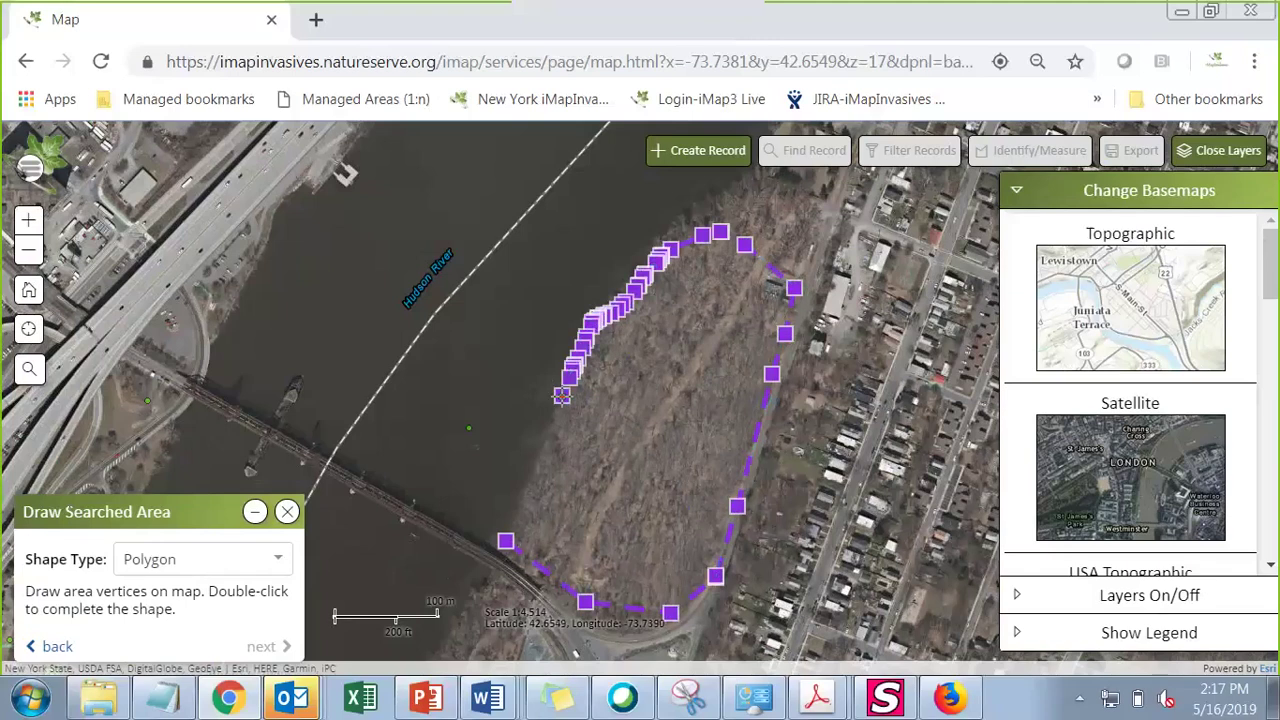
pyautogui.doubleClick(535, 447)
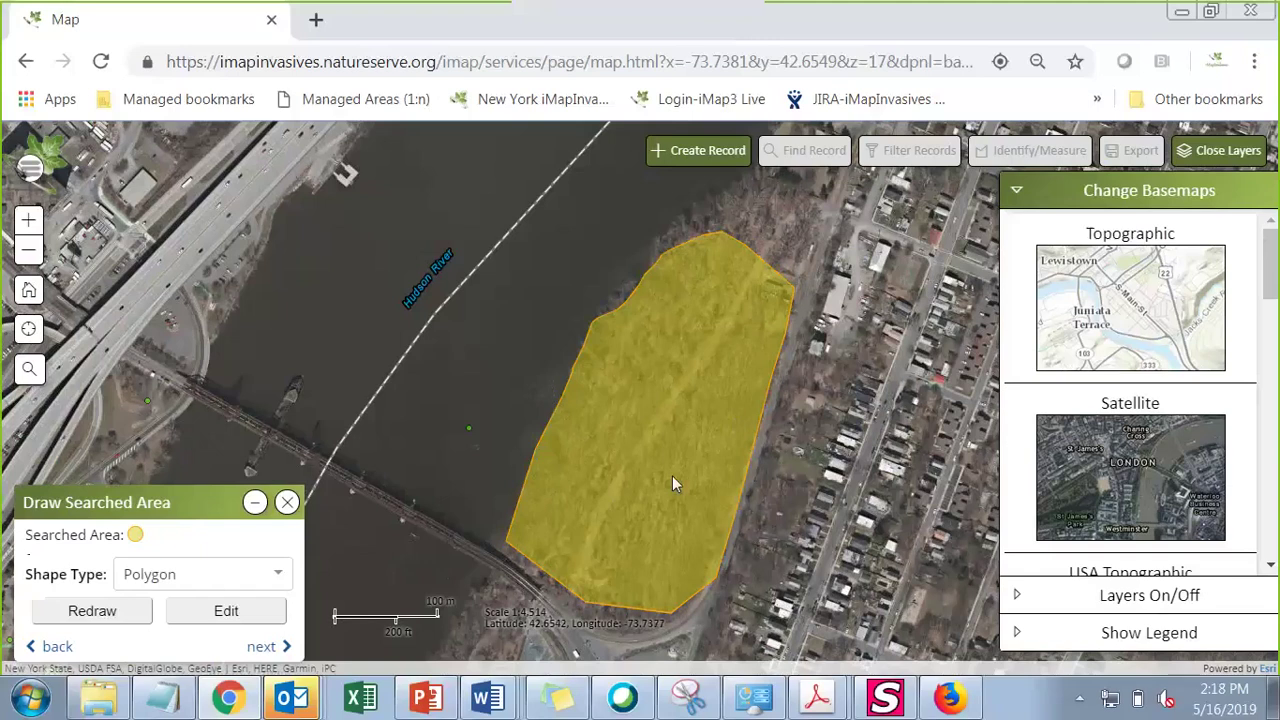
# Step: Keep Polygon as the shape type and continue to Presence Records
pyautogui.click(226, 574)
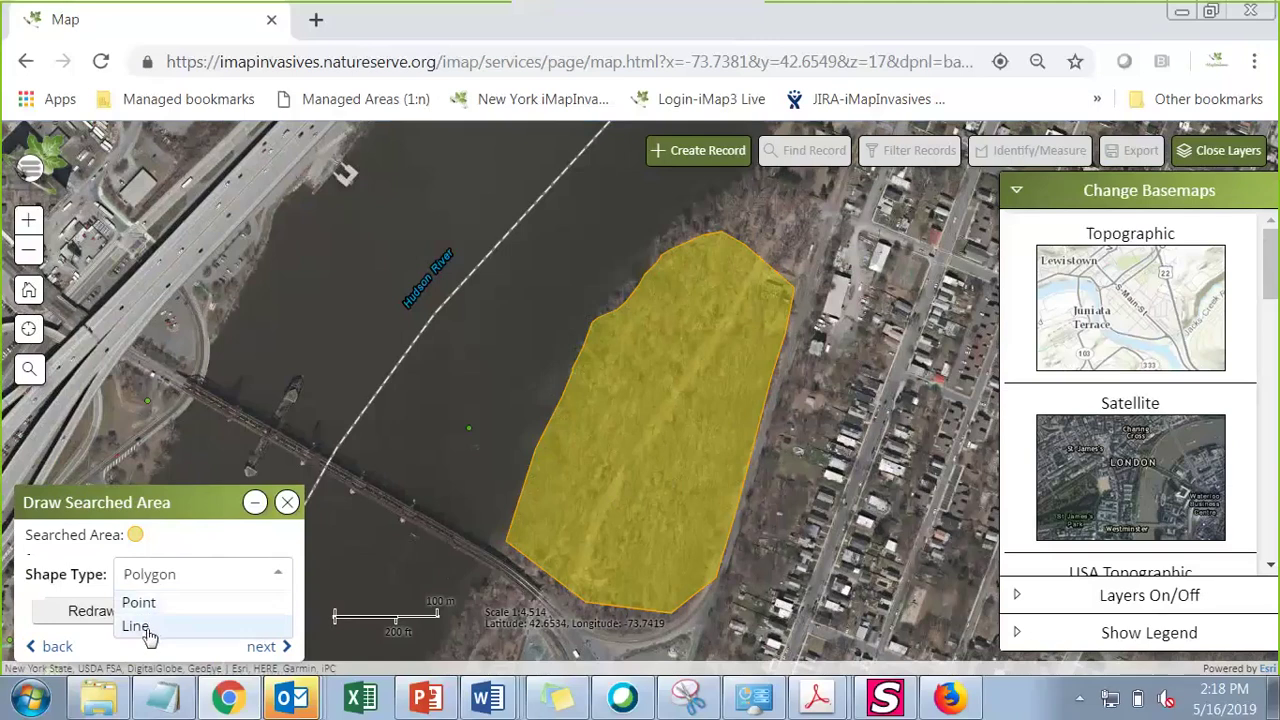
pyautogui.click(185, 546)
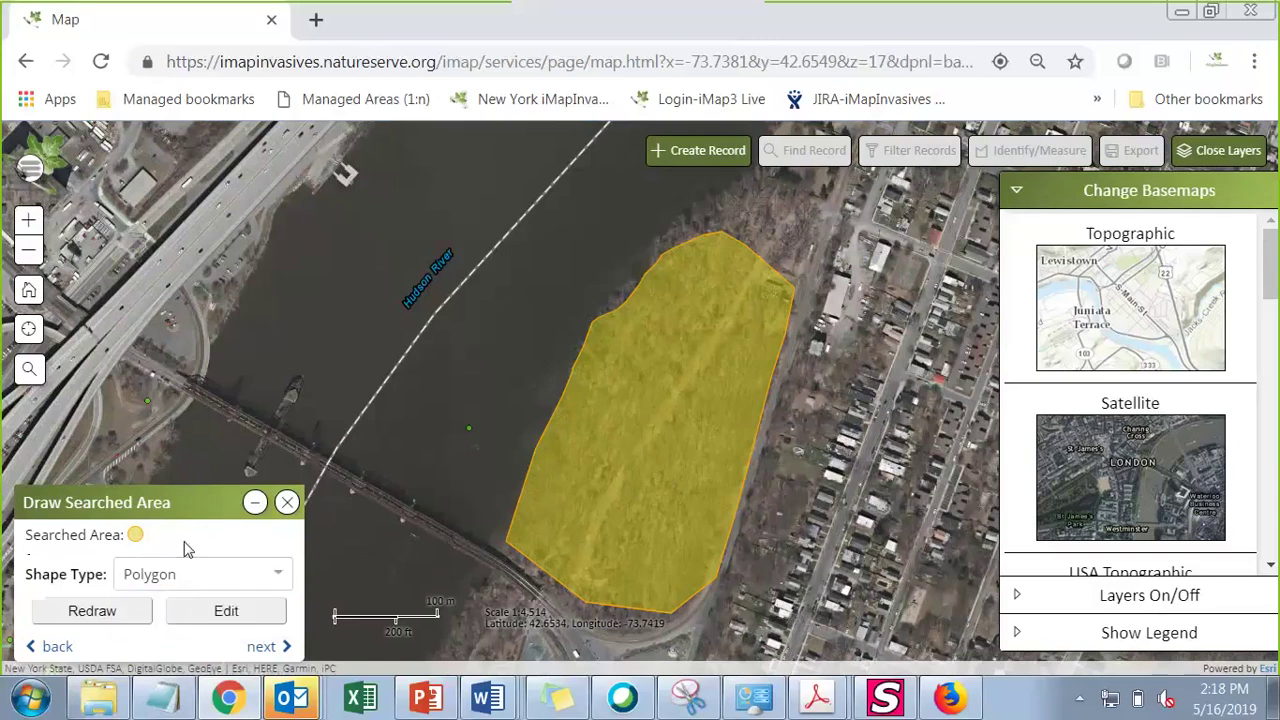
pyautogui.click(260, 647)
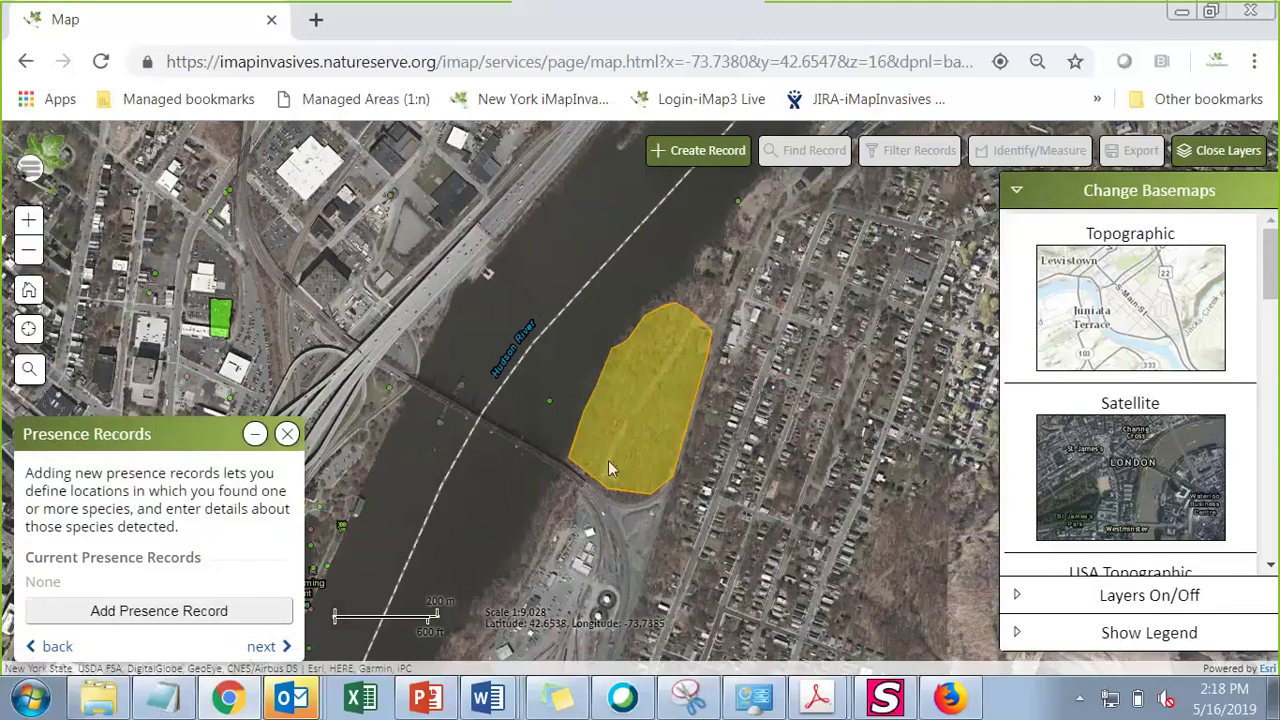
# Step: Add a Point presence record inside the searched area's southwest edge and continue to details
pyautogui.click(199, 620)
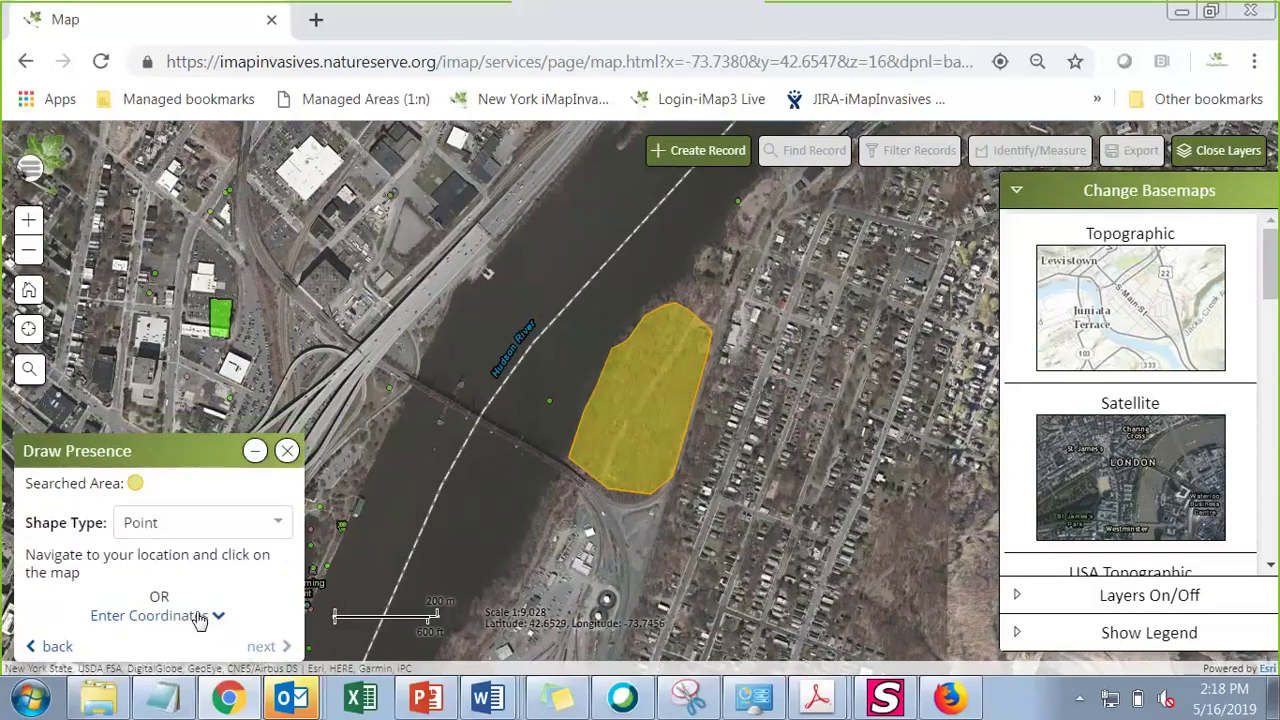
pyautogui.click(281, 530)
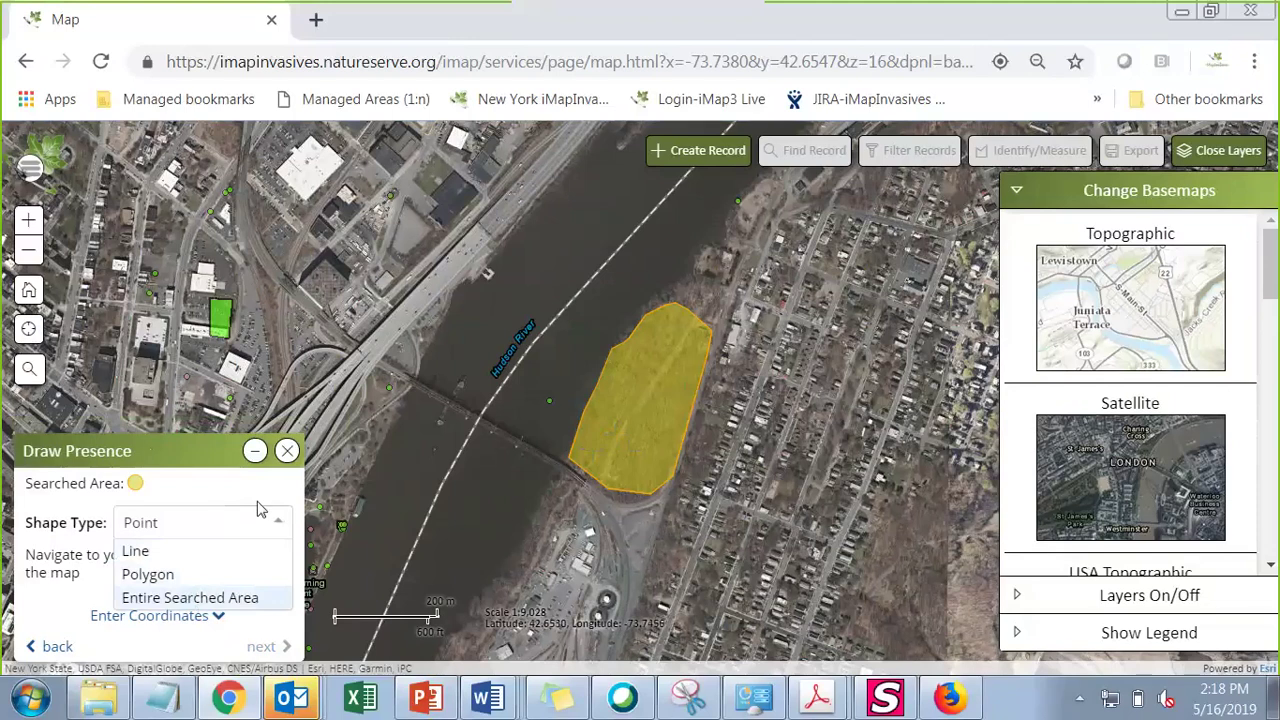
pyautogui.click(593, 444)
pyautogui.click(593, 446)
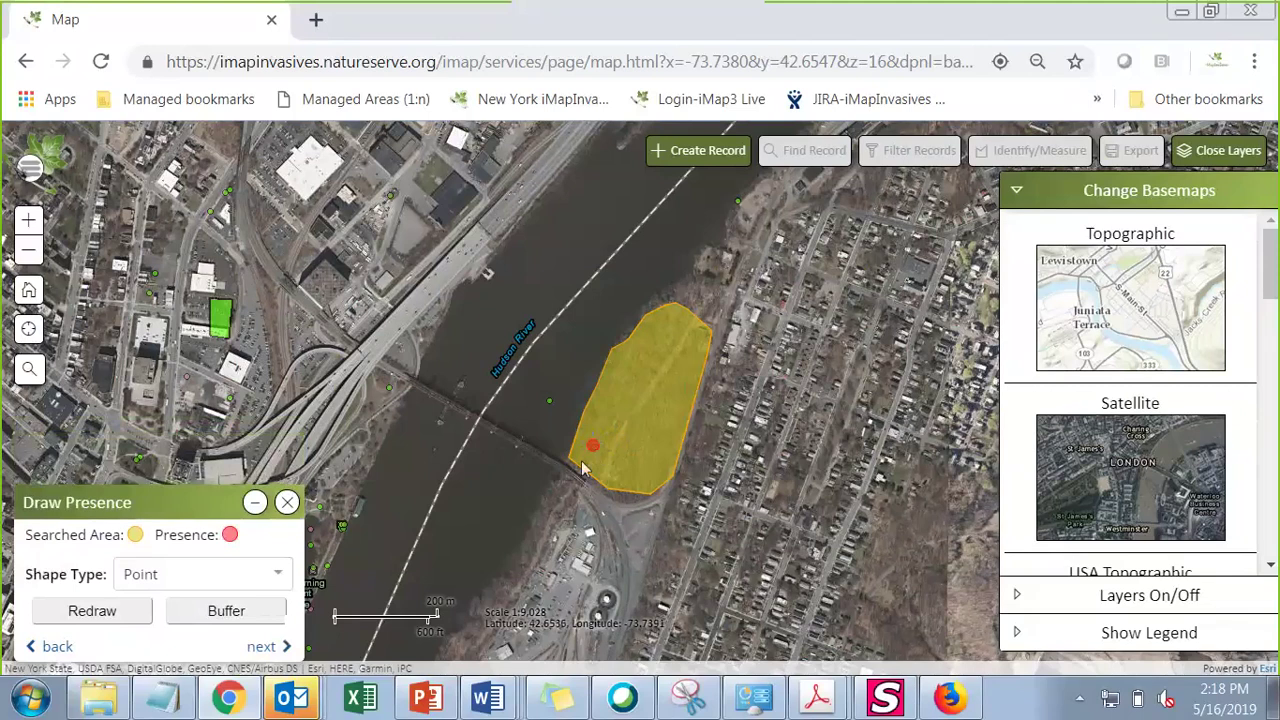
pyautogui.click(261, 648)
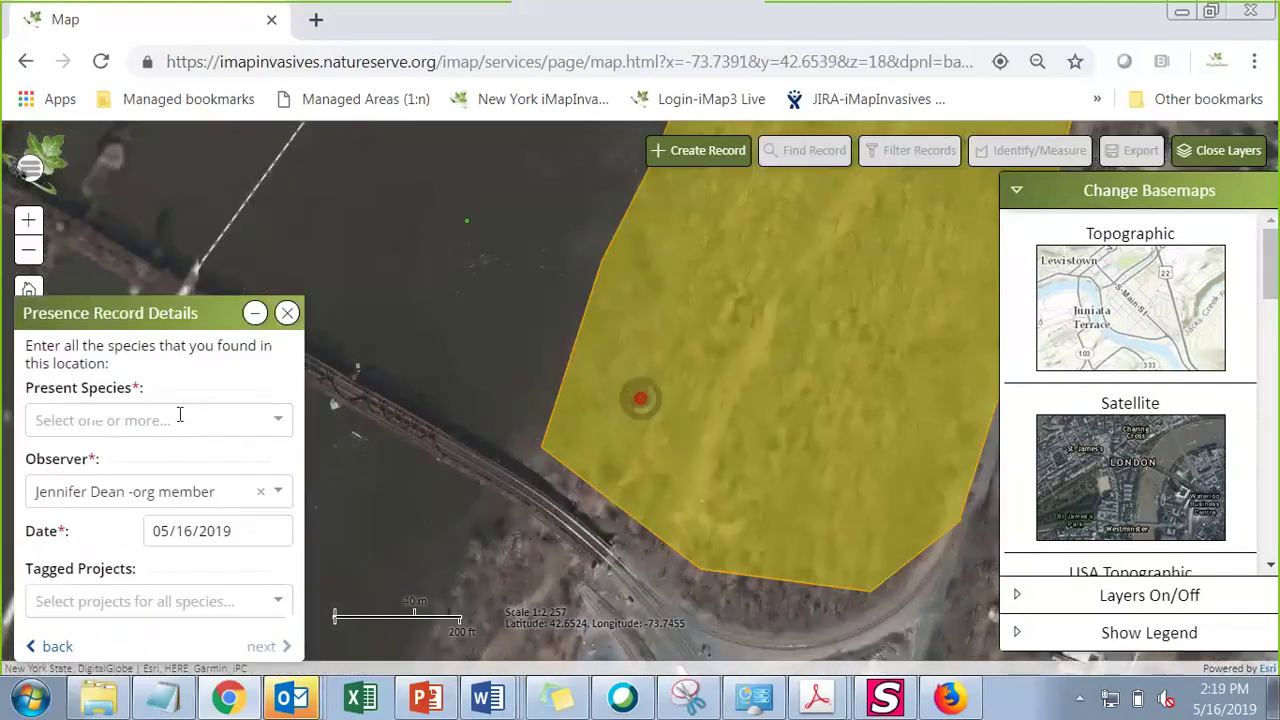
# Step: Set Present Species to Mile-a-minute Weed and tag the record with JMD Test project
pyautogui.click(180, 414)
pyautogui.write('mile')
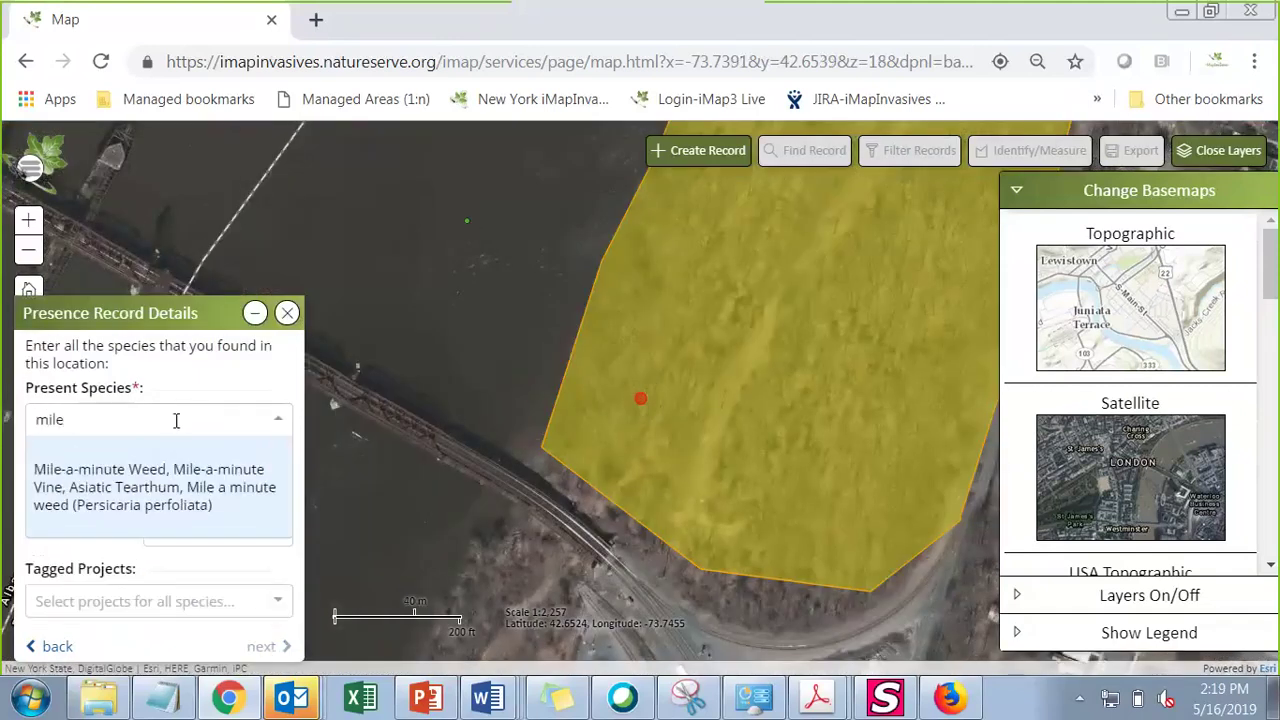
pyautogui.click(155, 477)
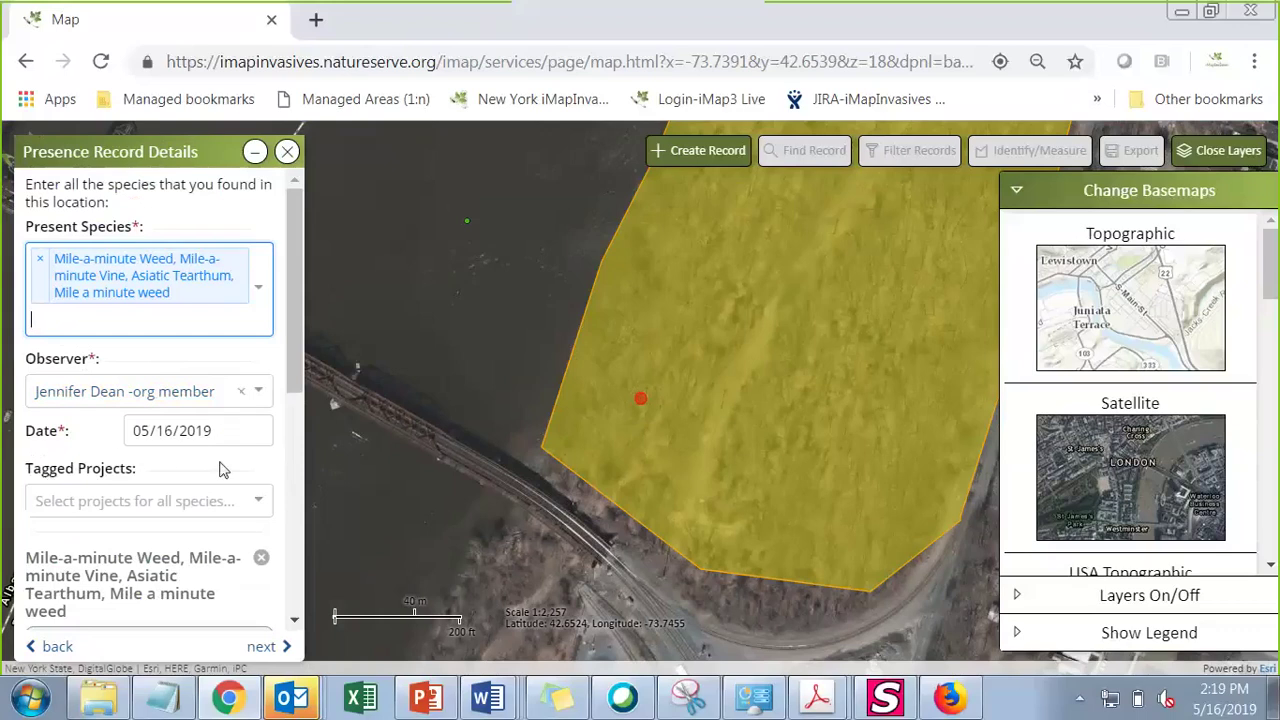
pyautogui.click(146, 503)
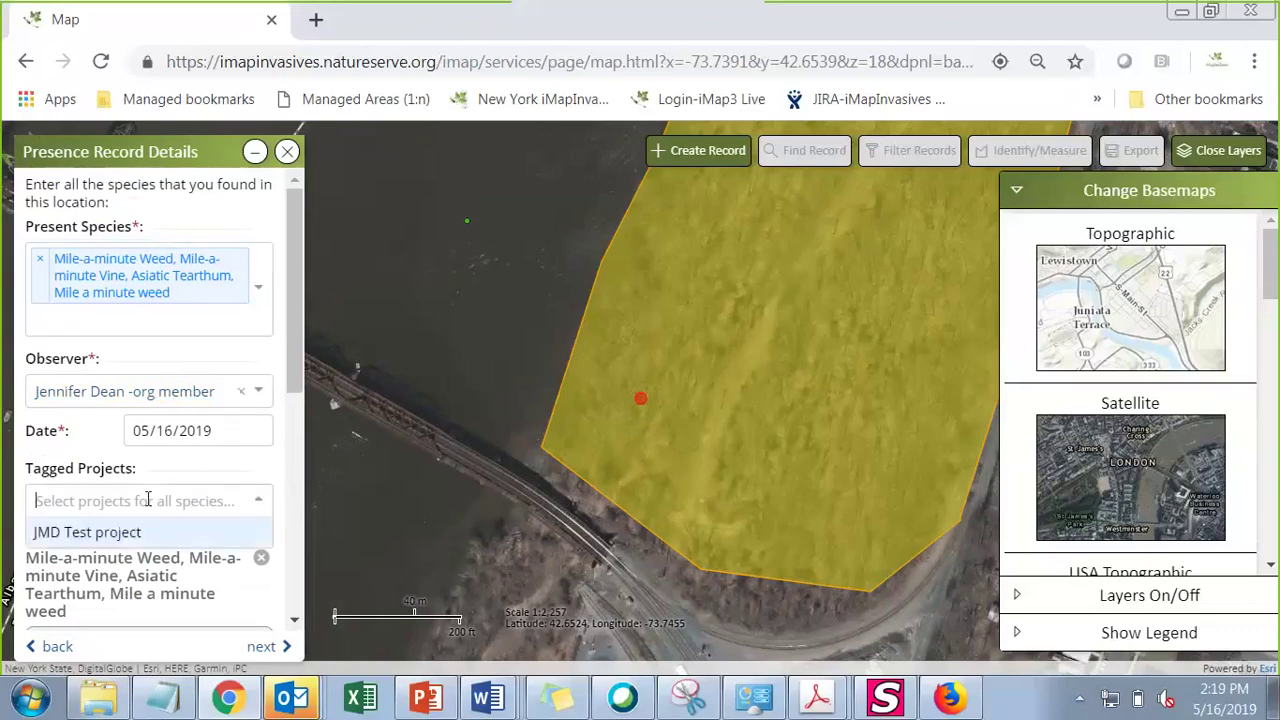
pyautogui.click(98, 533)
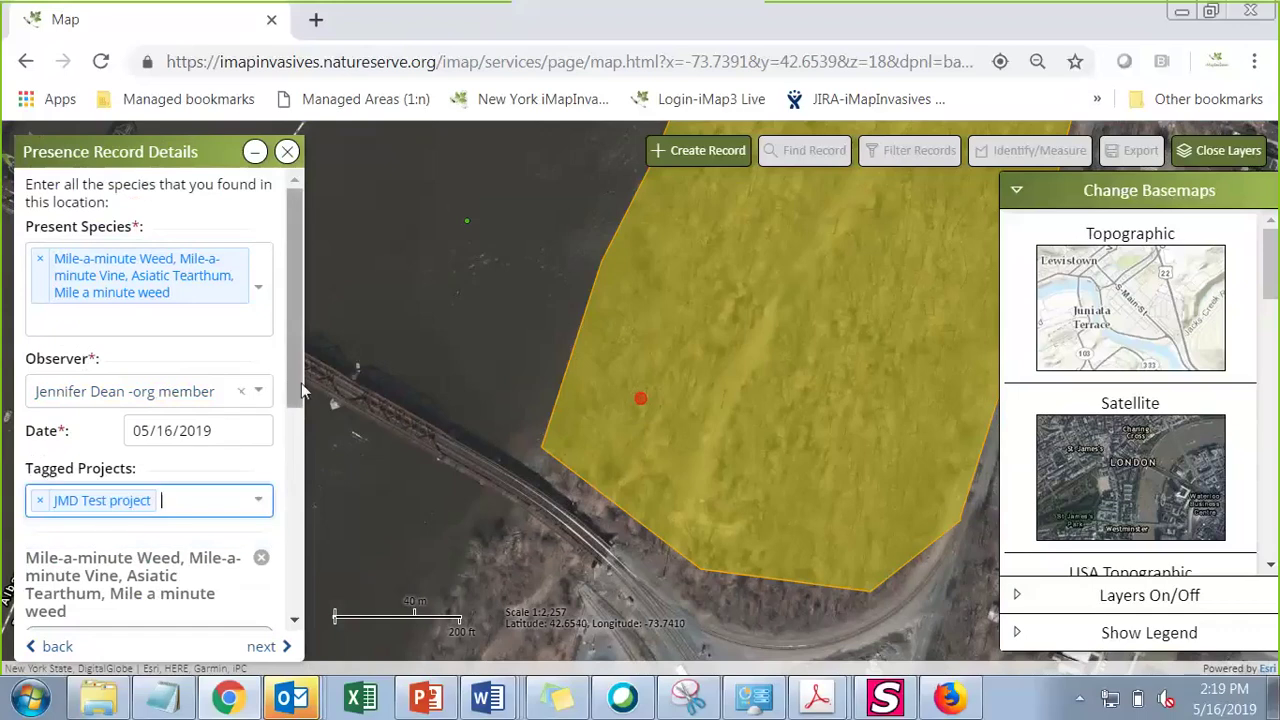
pyautogui.moveTo(296, 383); pyautogui.dragTo(291, 590)
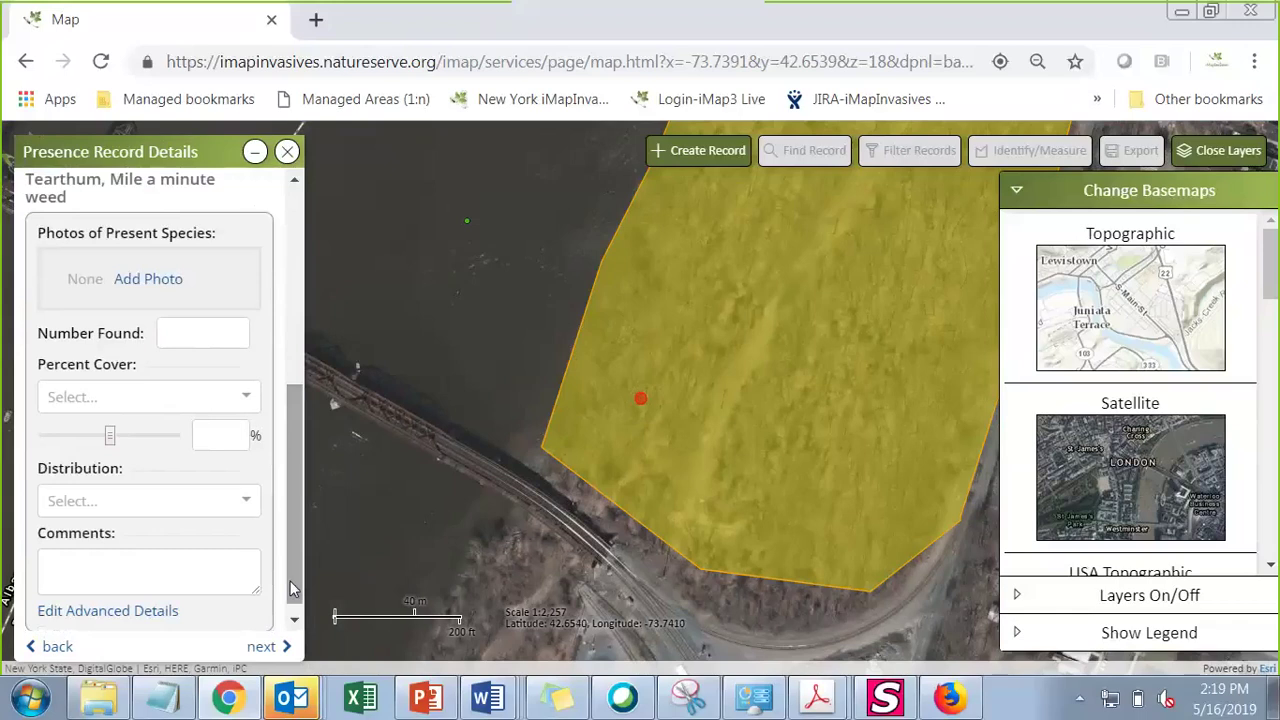
pyautogui.scroll(1, 296, 422)
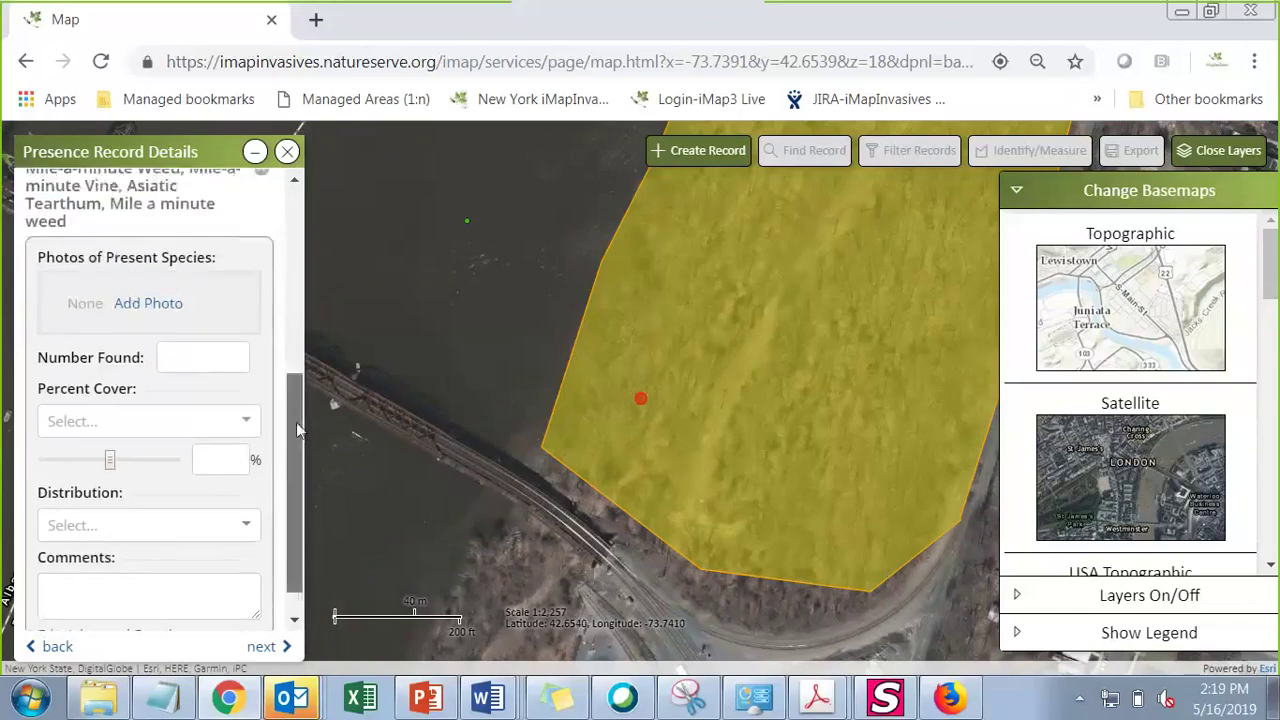
# Step: Attach the Koala image from Pictures > Sample Pictures as a present-species photo
pyautogui.click(132, 314)
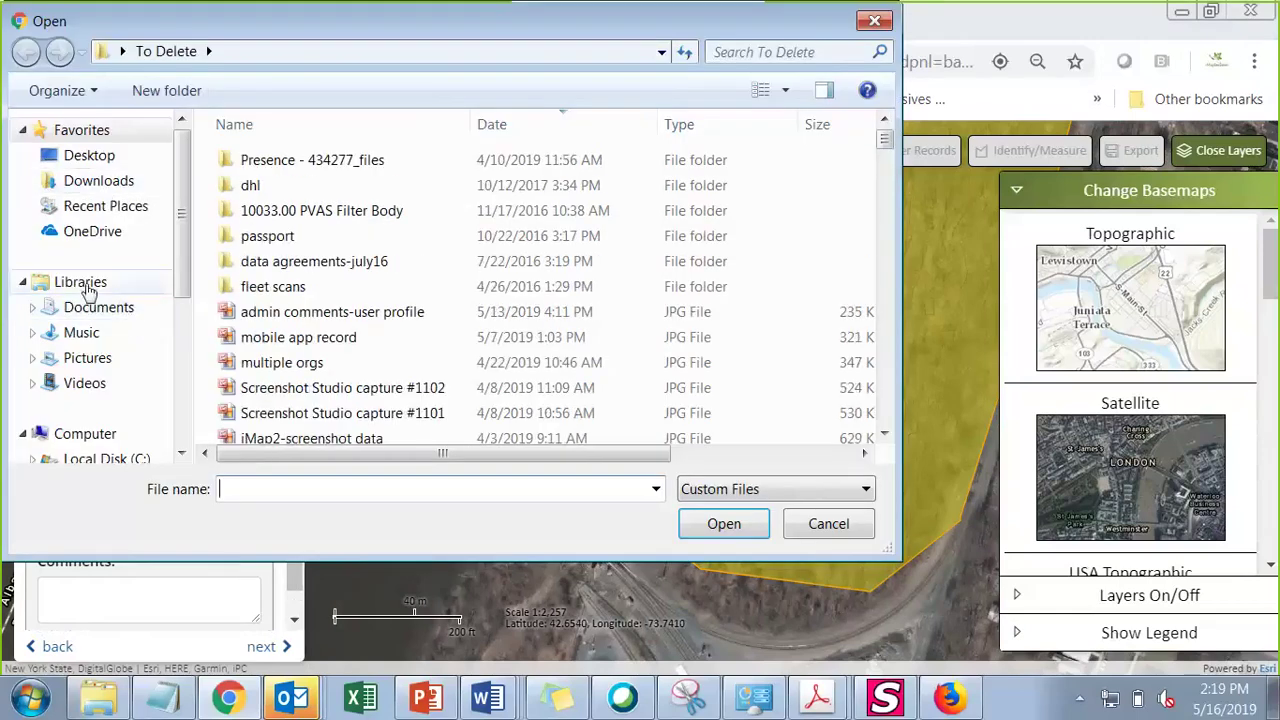
pyautogui.click(88, 357)
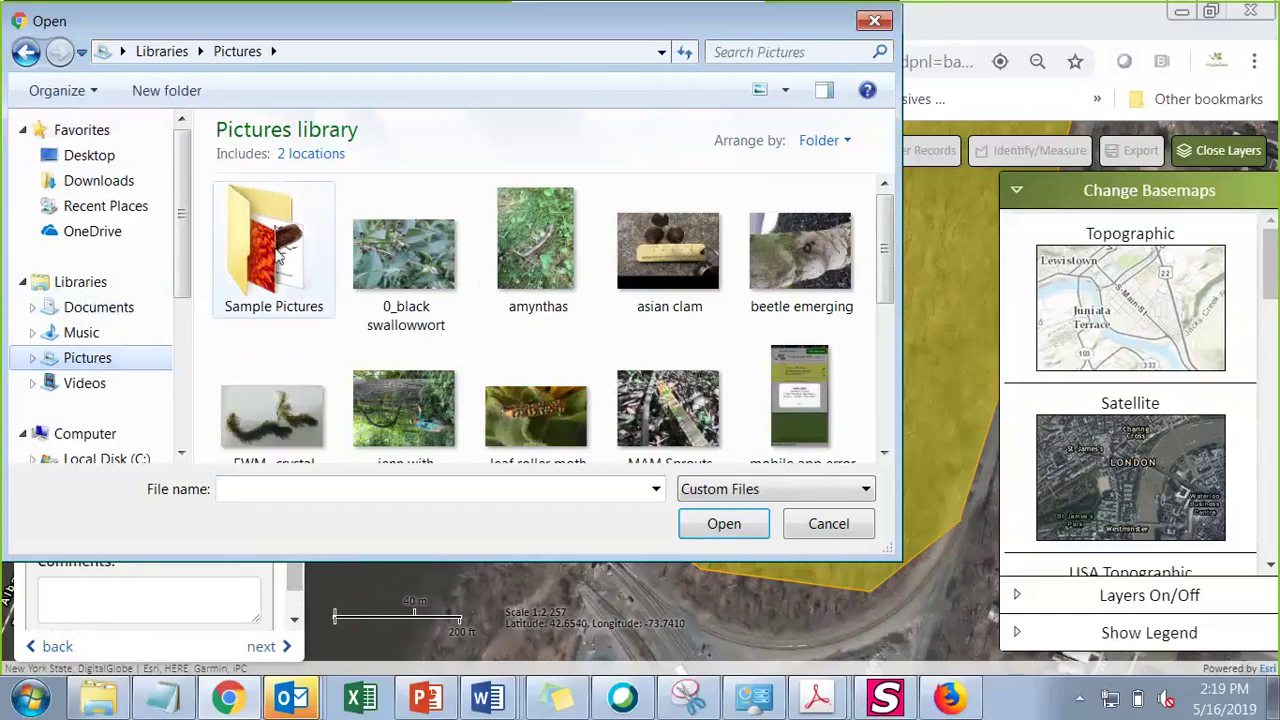
pyautogui.click(280, 255)
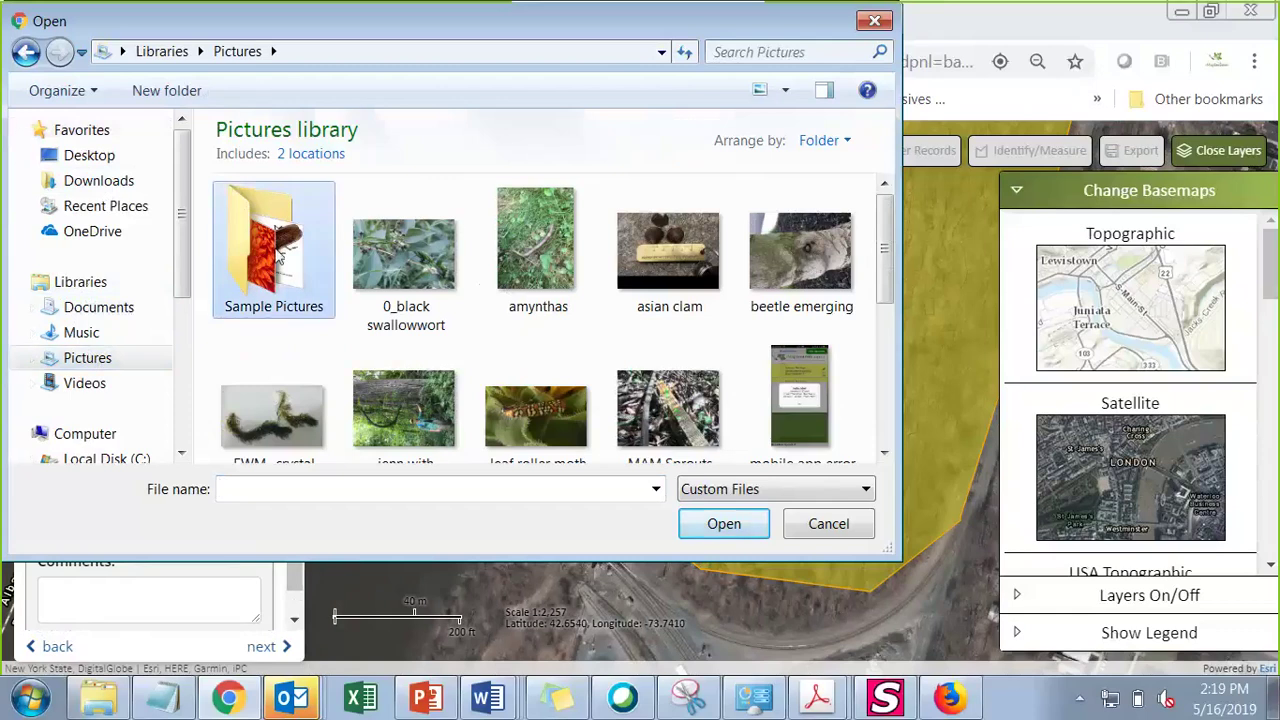
pyautogui.doubleClick(280, 255)
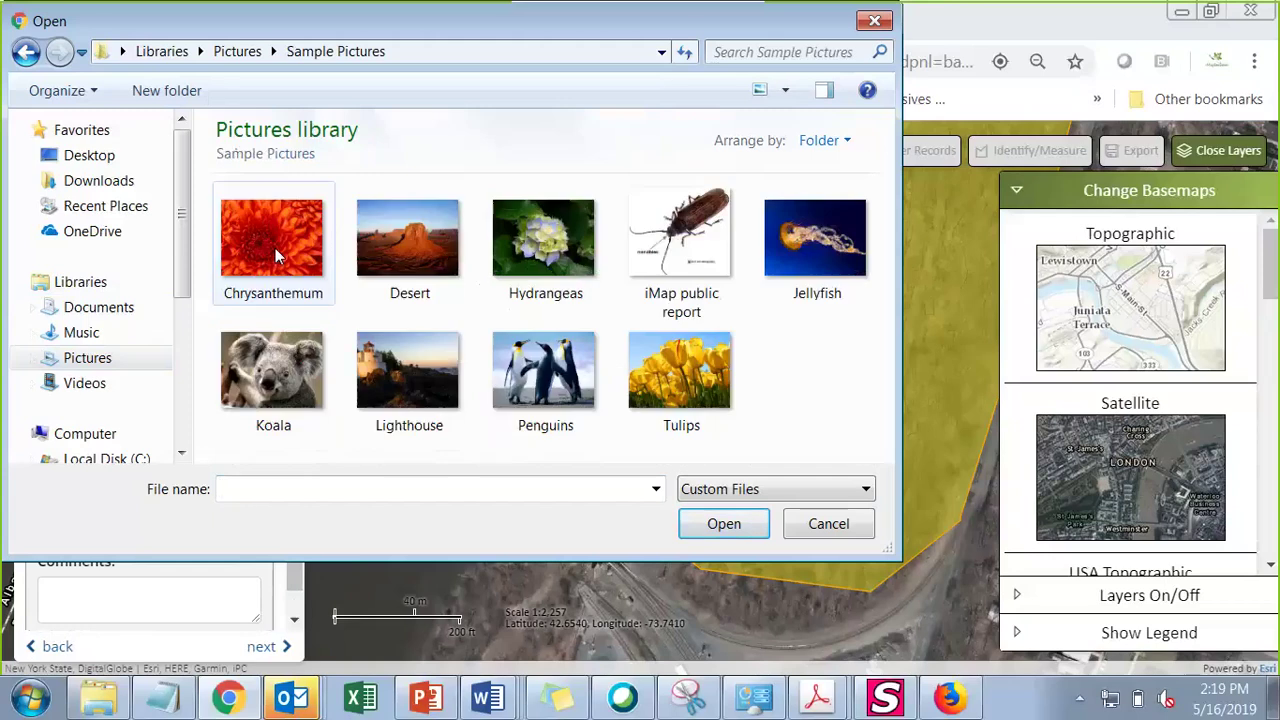
pyautogui.click(260, 390)
pyautogui.doubleClick(260, 385)
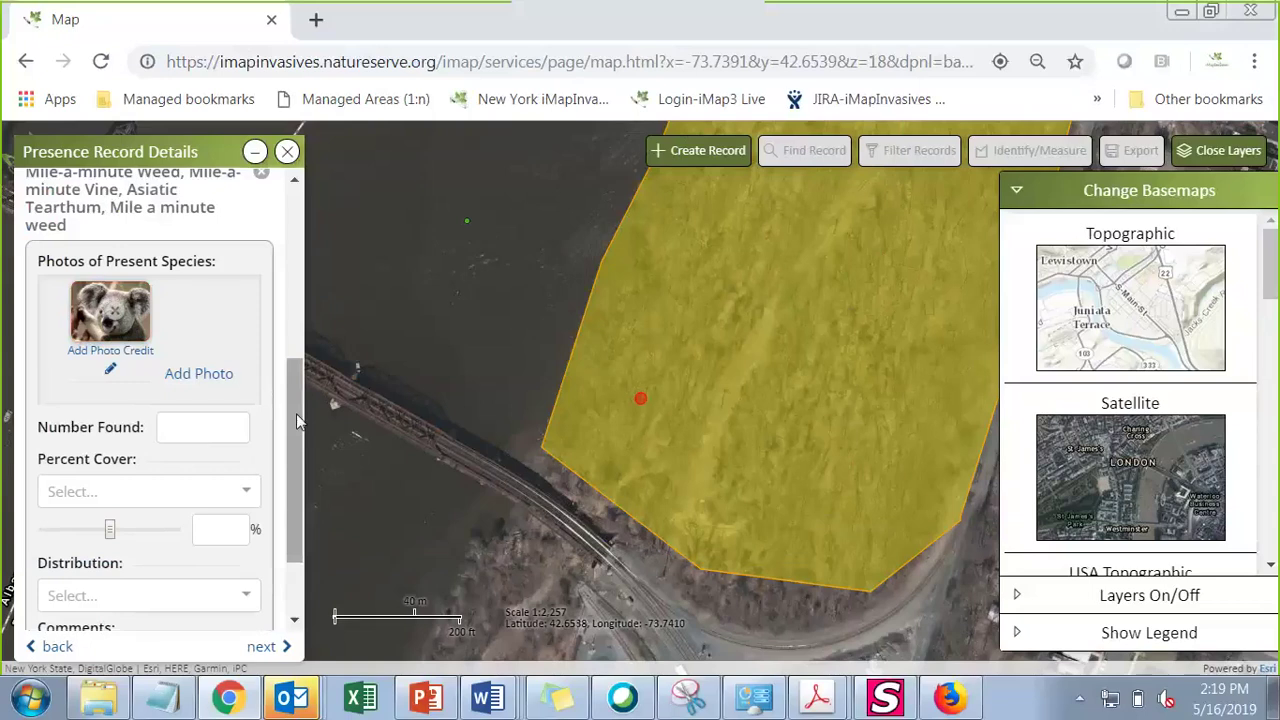
# Step: Enter 1 for Number Found and set Distribution to Trace (Single plant/clump)
pyautogui.click(178, 432)
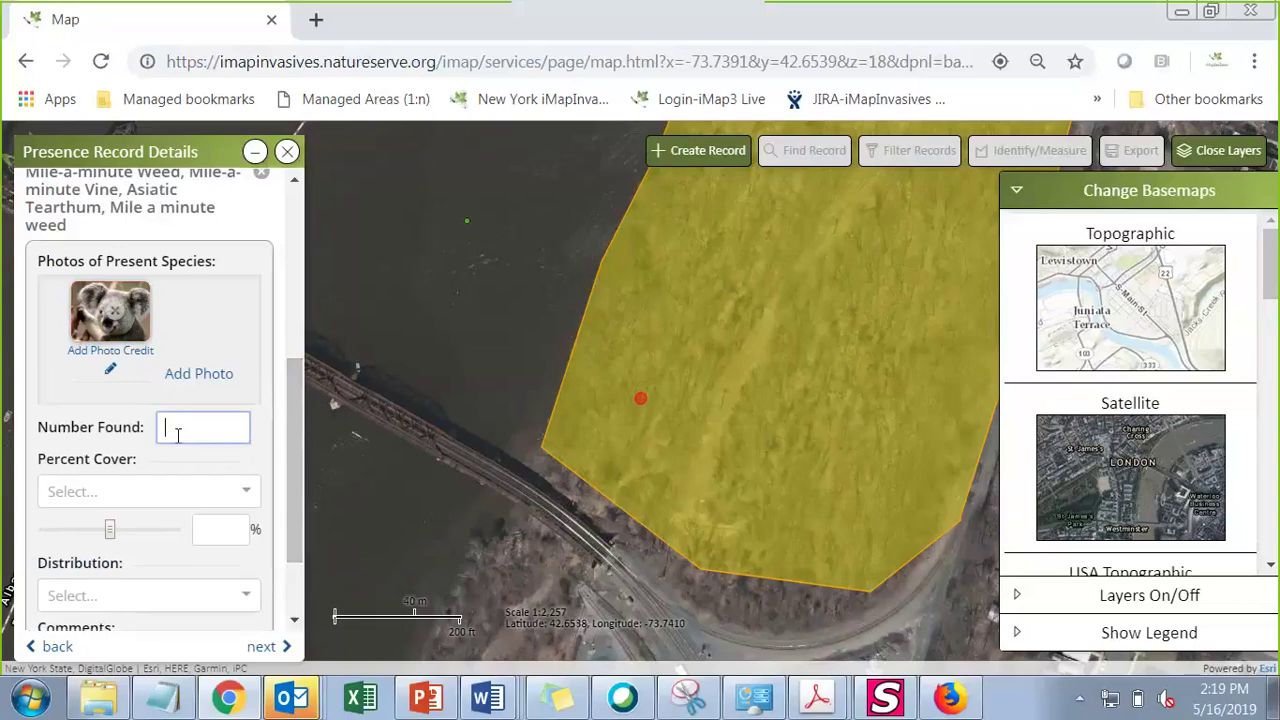
pyautogui.write('1')
pyautogui.scroll(-2, 298, 547)
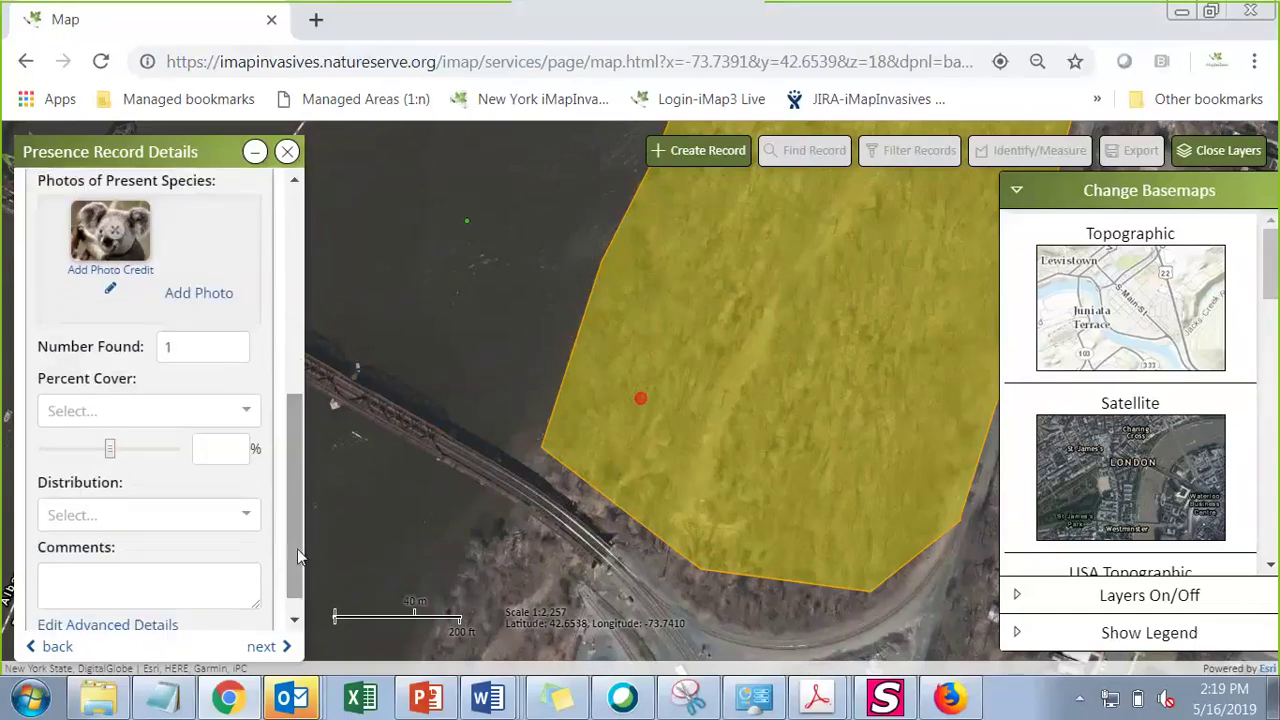
pyautogui.click(116, 510)
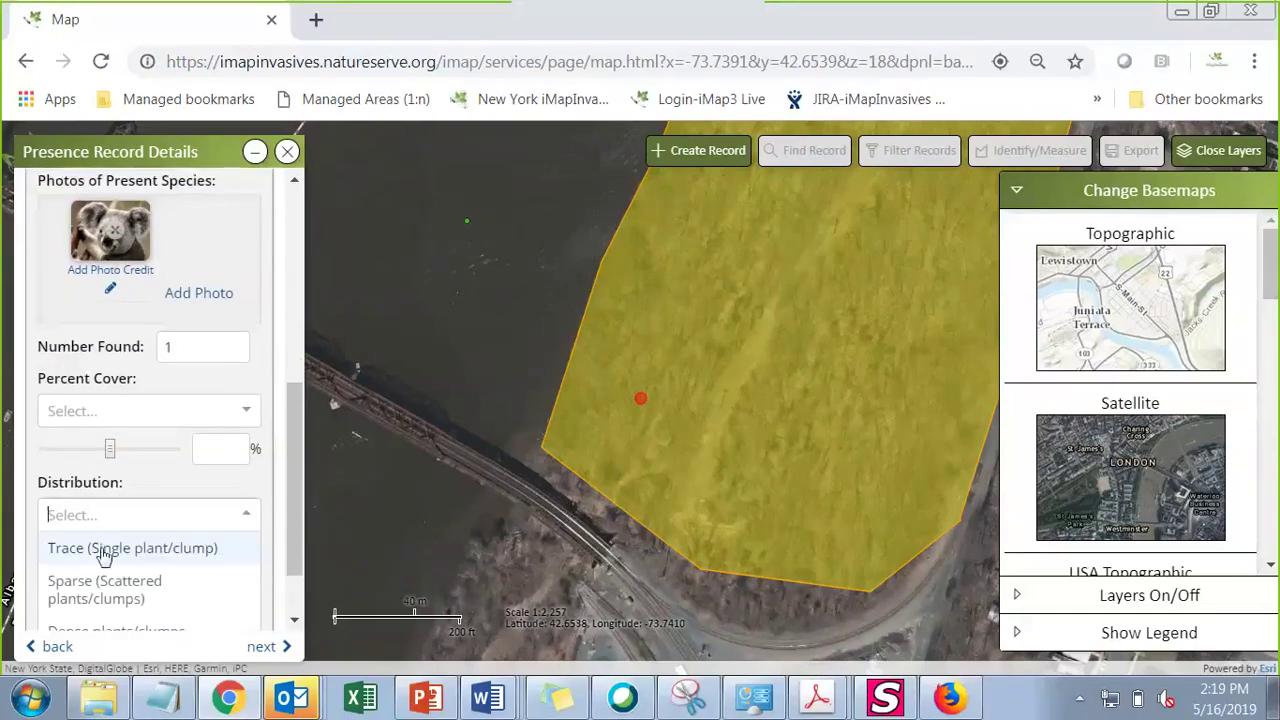
pyautogui.click(102, 547)
# Step: Review the advanced details and save the record back to the Presence Records list
pyautogui.scroll(-1, 291, 556)
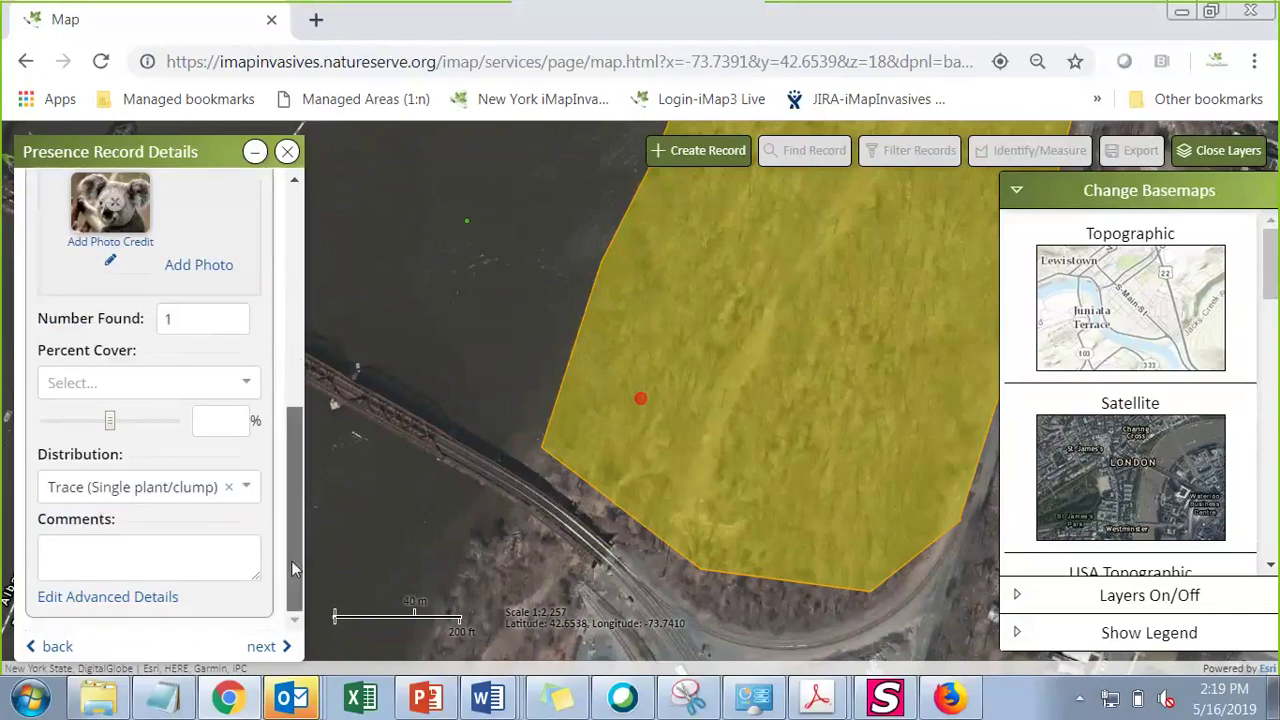
pyautogui.click(155, 598)
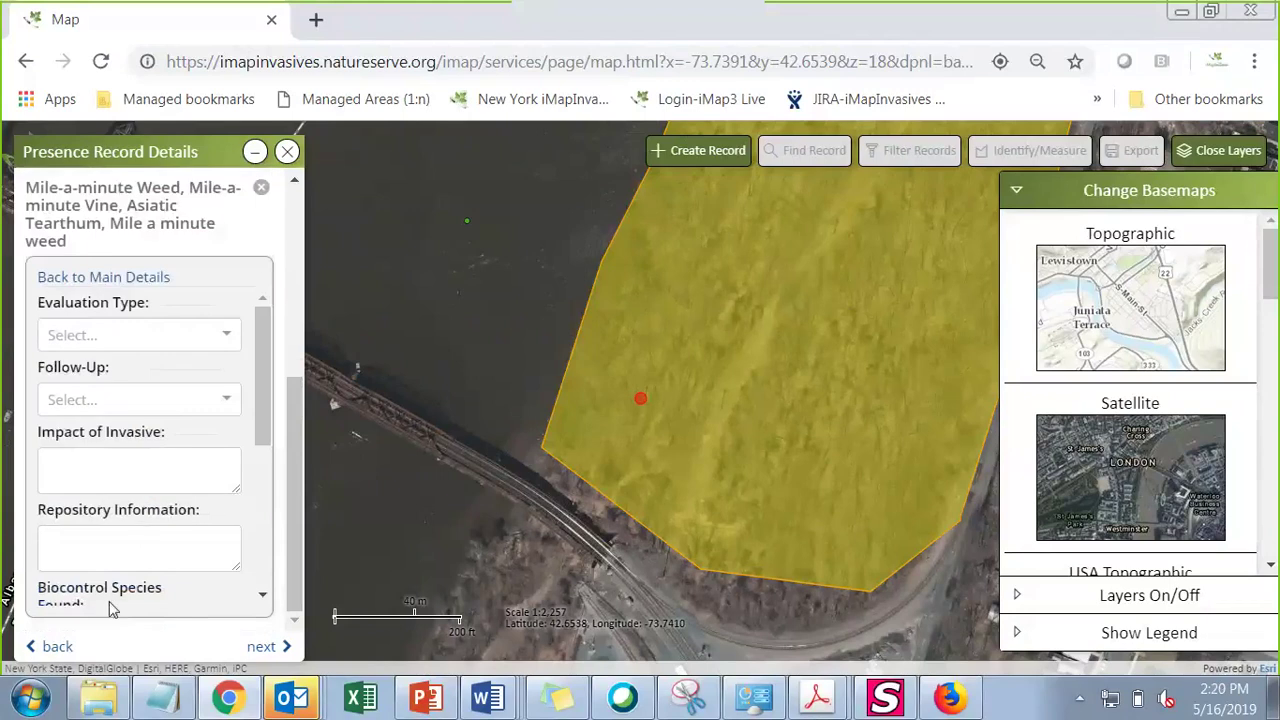
pyautogui.scroll(-1, 264, 390)
pyautogui.scroll(1, 267, 385)
pyautogui.moveTo(265, 383); pyautogui.dragTo(267, 543)
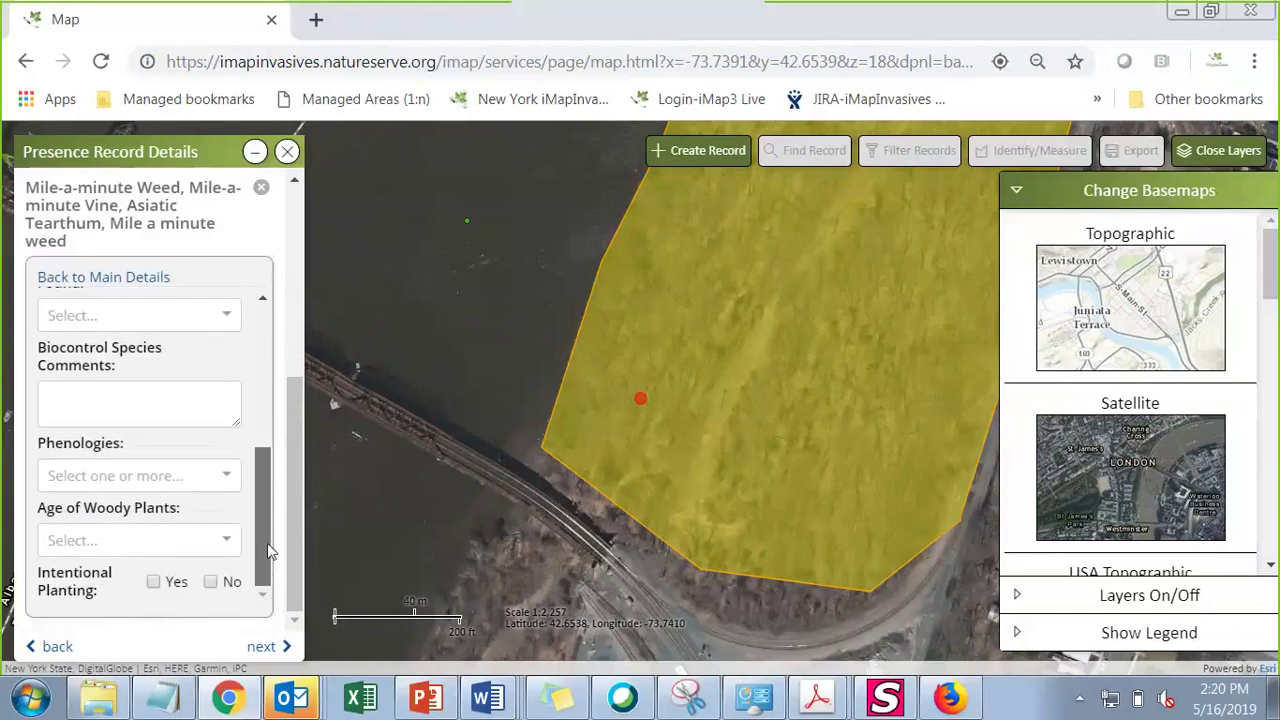
pyautogui.scroll(3, 267, 558)
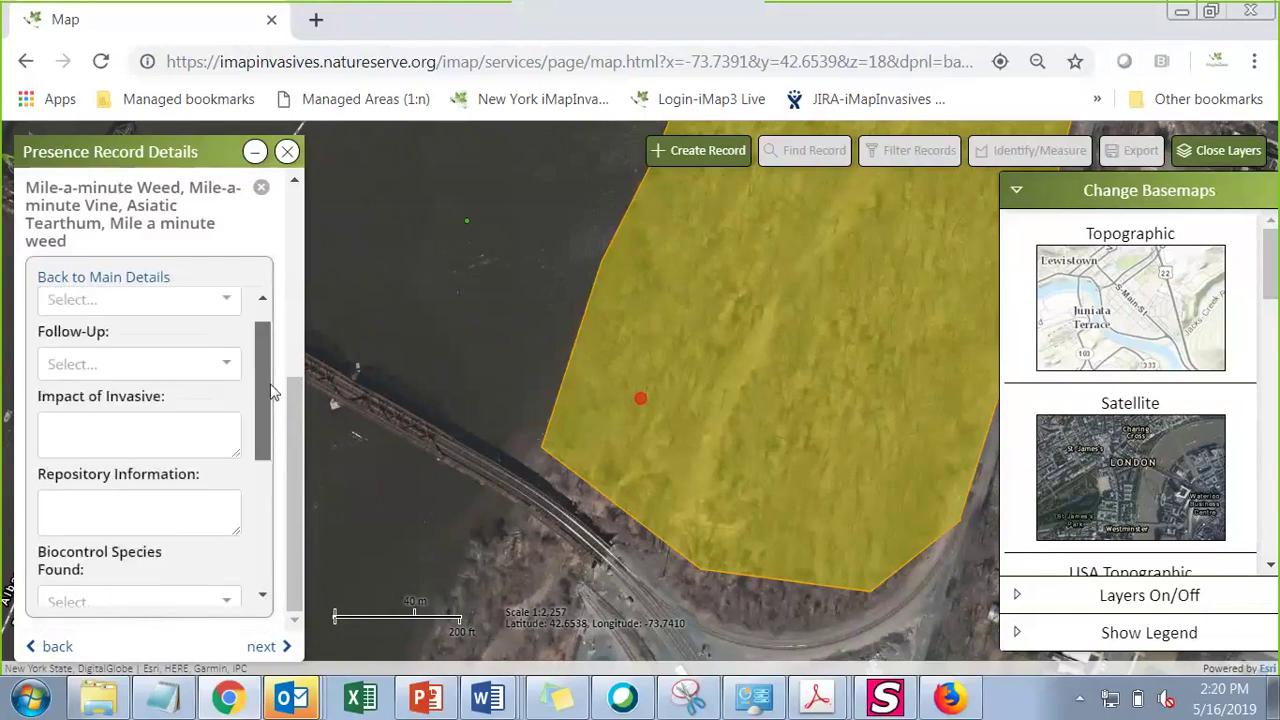
pyautogui.click(260, 647)
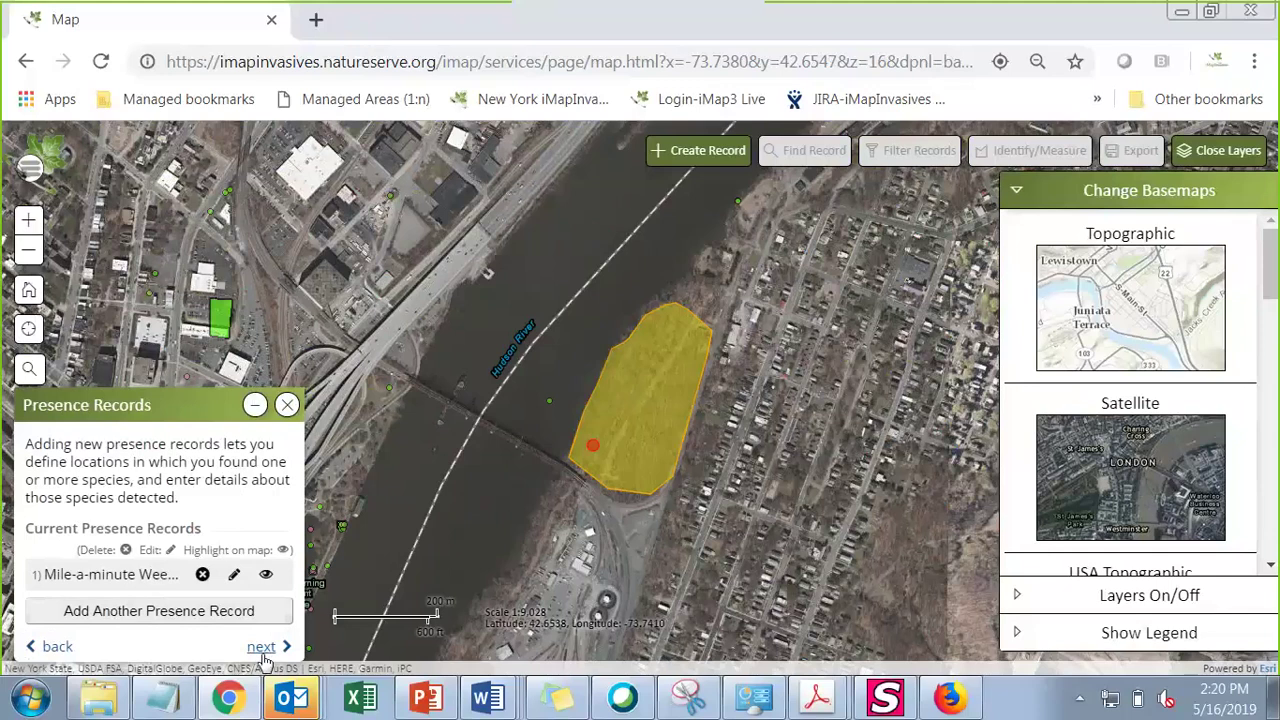
# Step: Start another presence record using the Polygon shape type
pyautogui.click(137, 624)
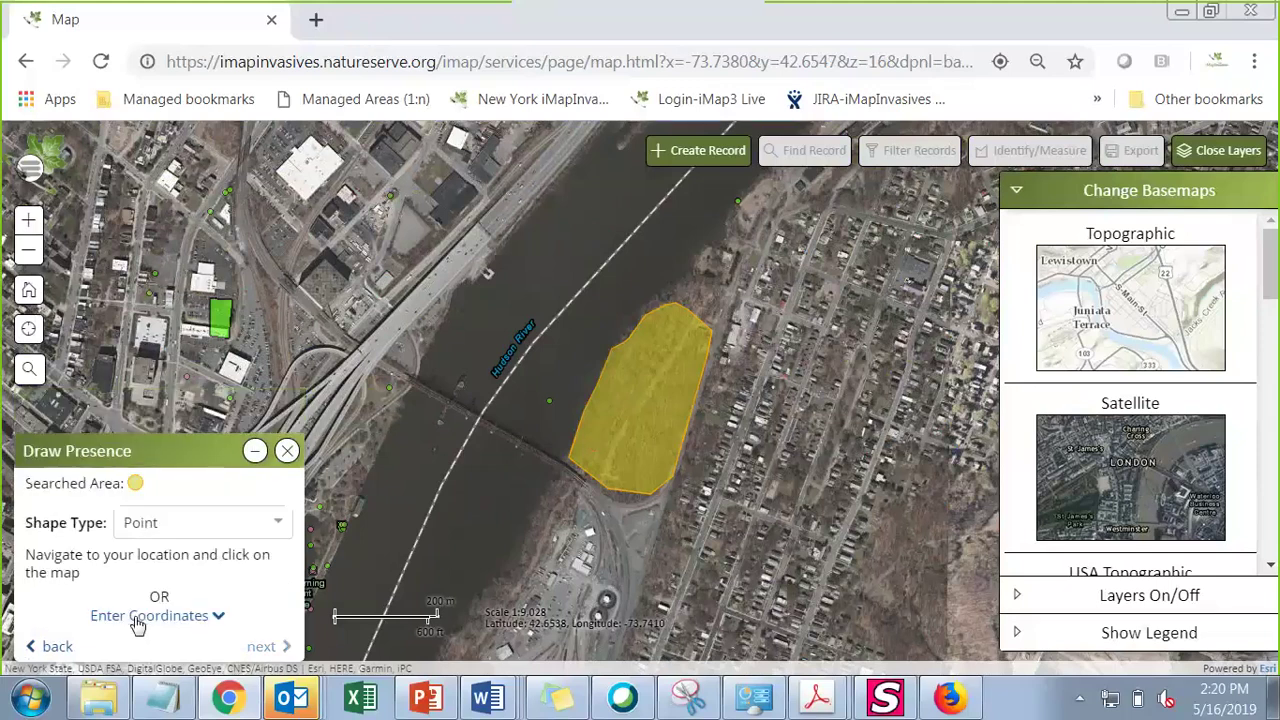
pyautogui.click(214, 525)
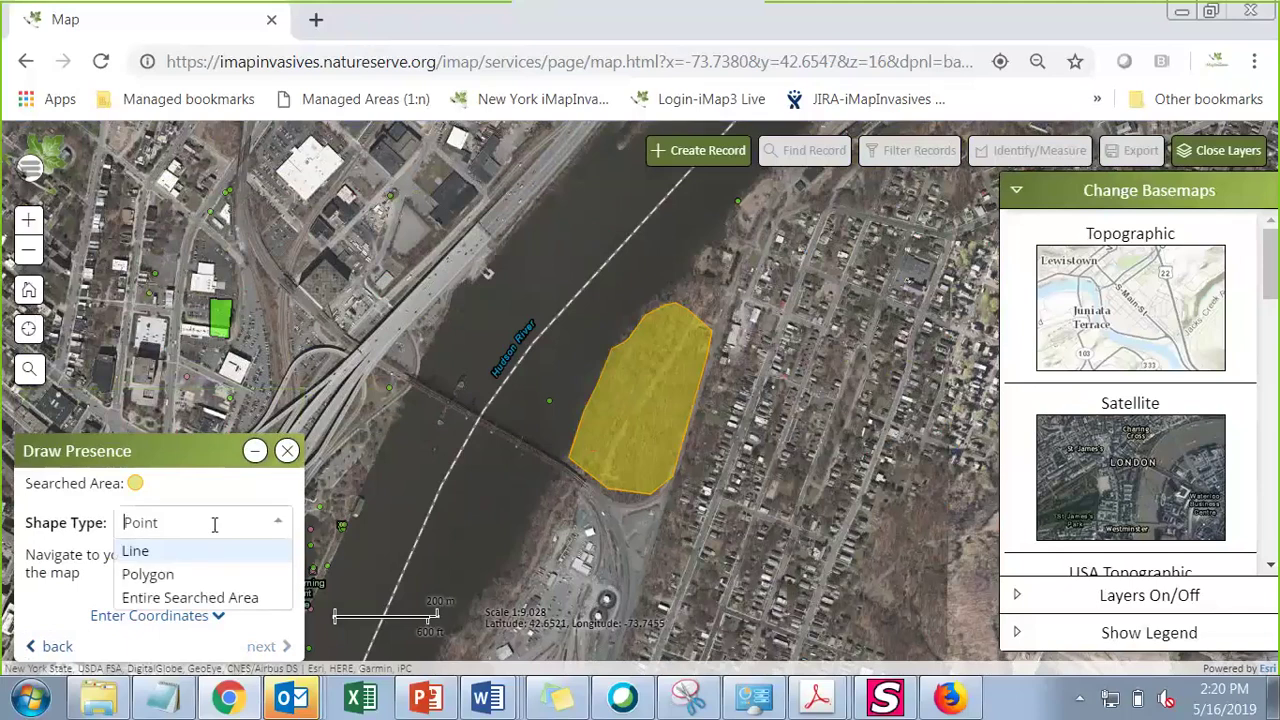
pyautogui.click(140, 573)
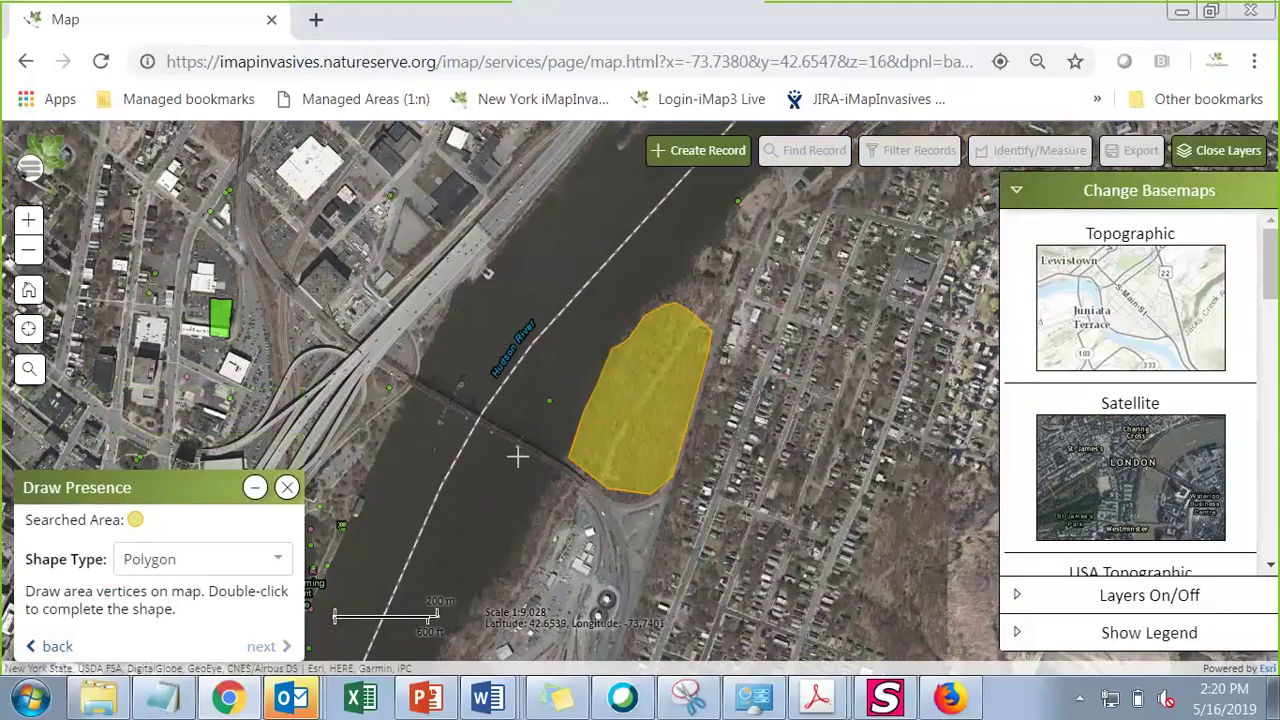
# Step: Zoom in one level and draw a four-corner presence polygon over the searched area's north end
pyautogui.click(28, 221)
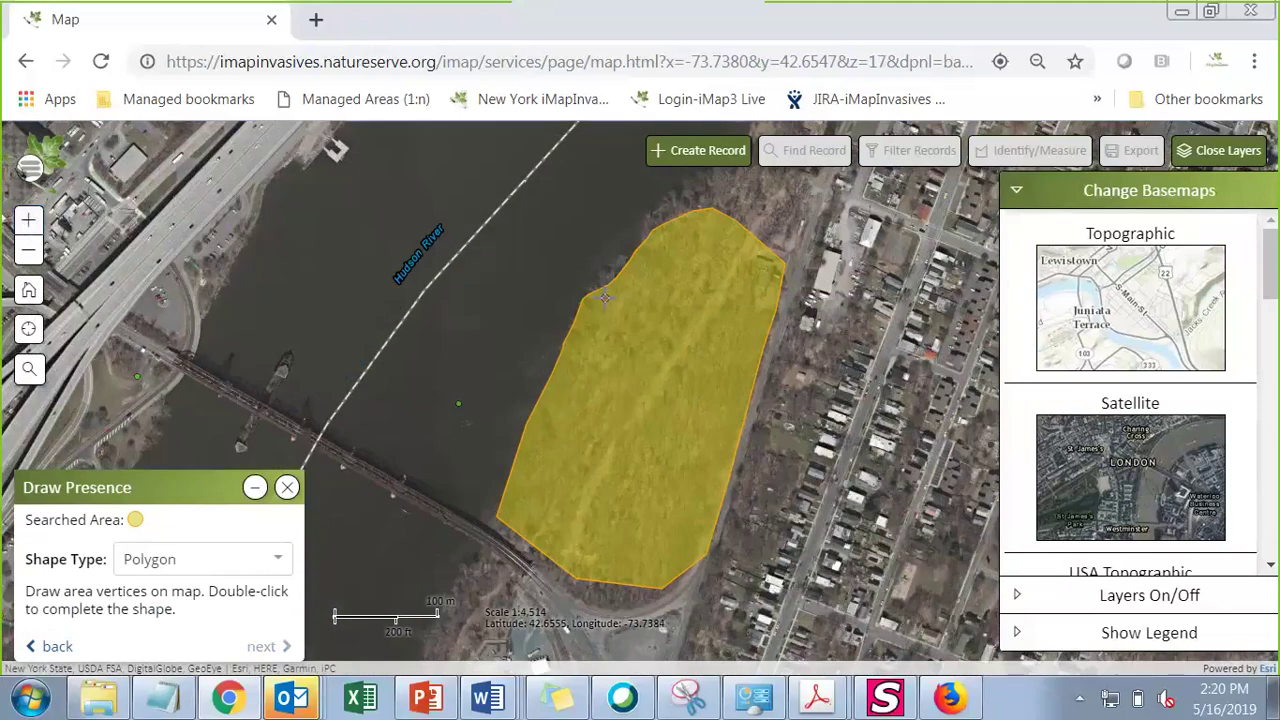
pyautogui.click(605, 298)
pyautogui.click(712, 316)
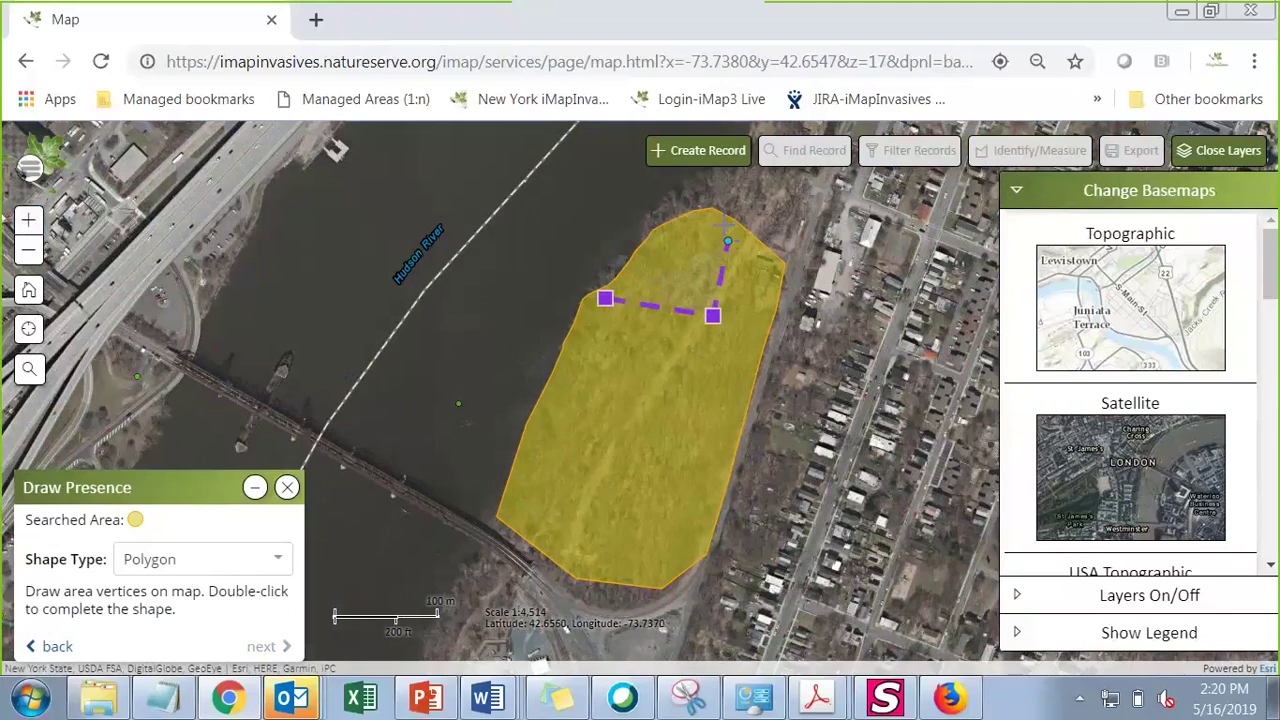
pyautogui.click(727, 241)
pyautogui.click(661, 201)
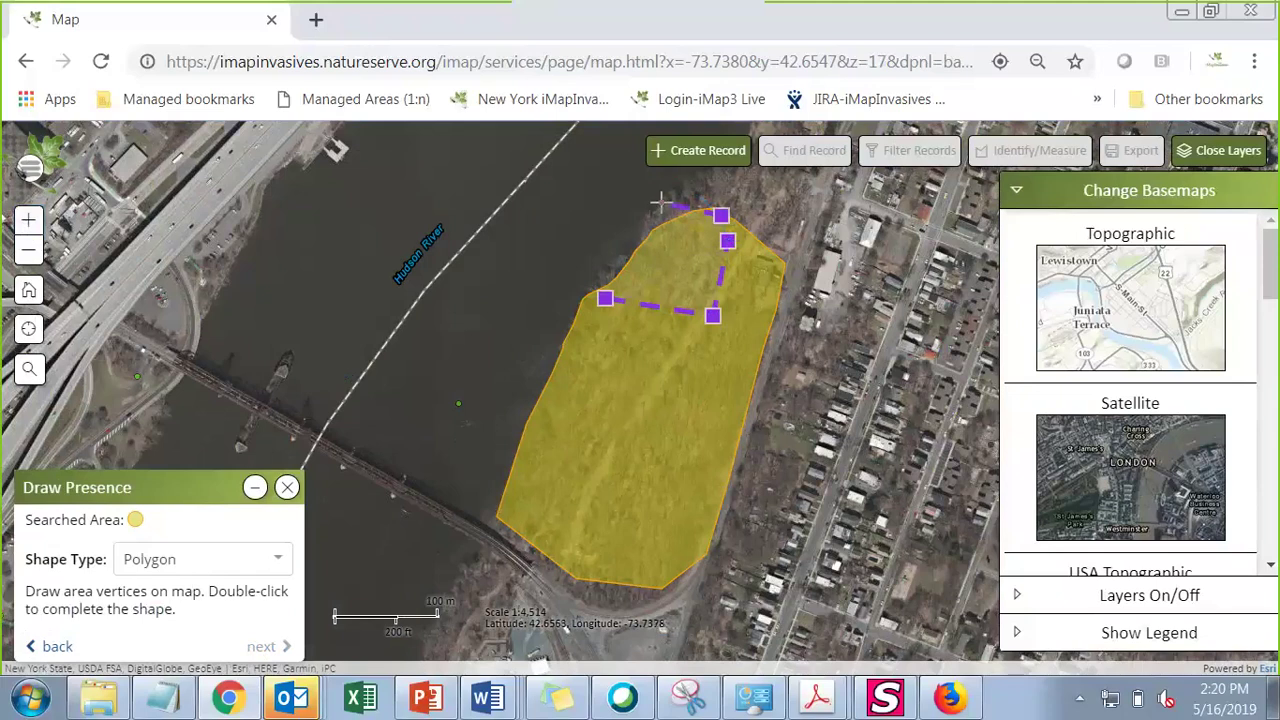
pyautogui.doubleClick(609, 229)
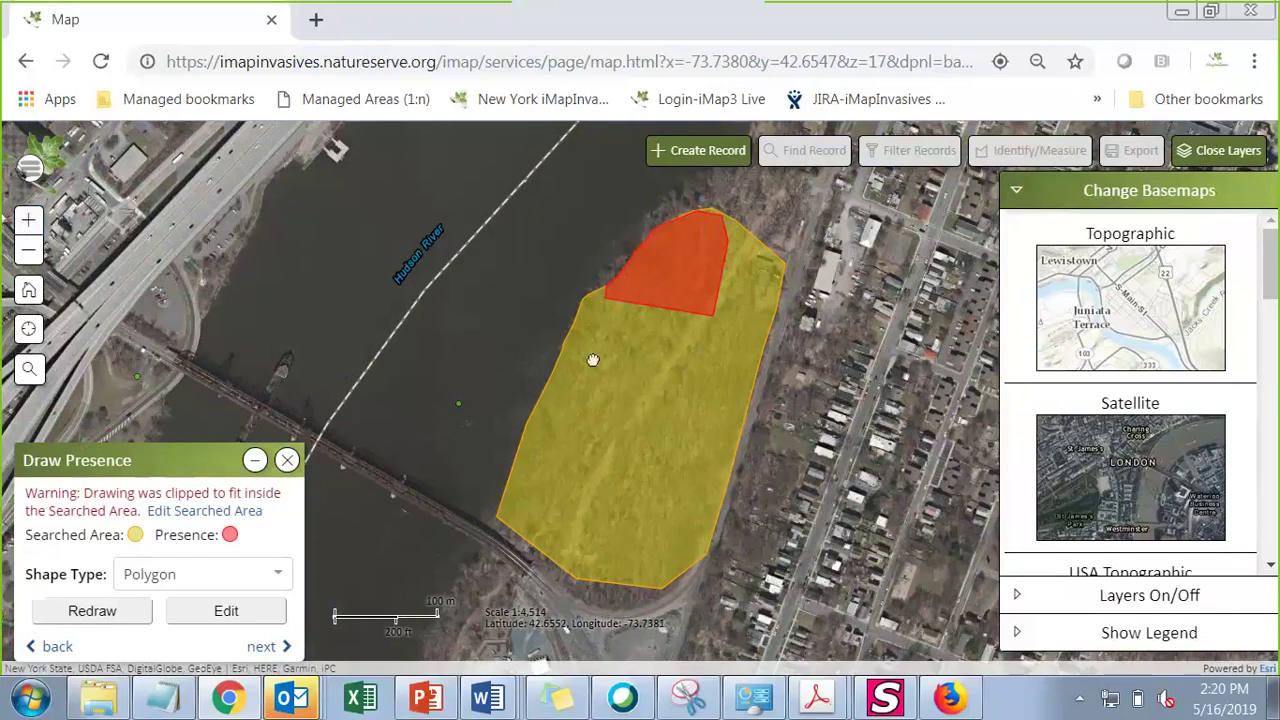
# Step: Pan the satellite map to recentre the yellow searched area and red presence polygon
pyautogui.moveTo(593, 360); pyautogui.dragTo(521, 411)
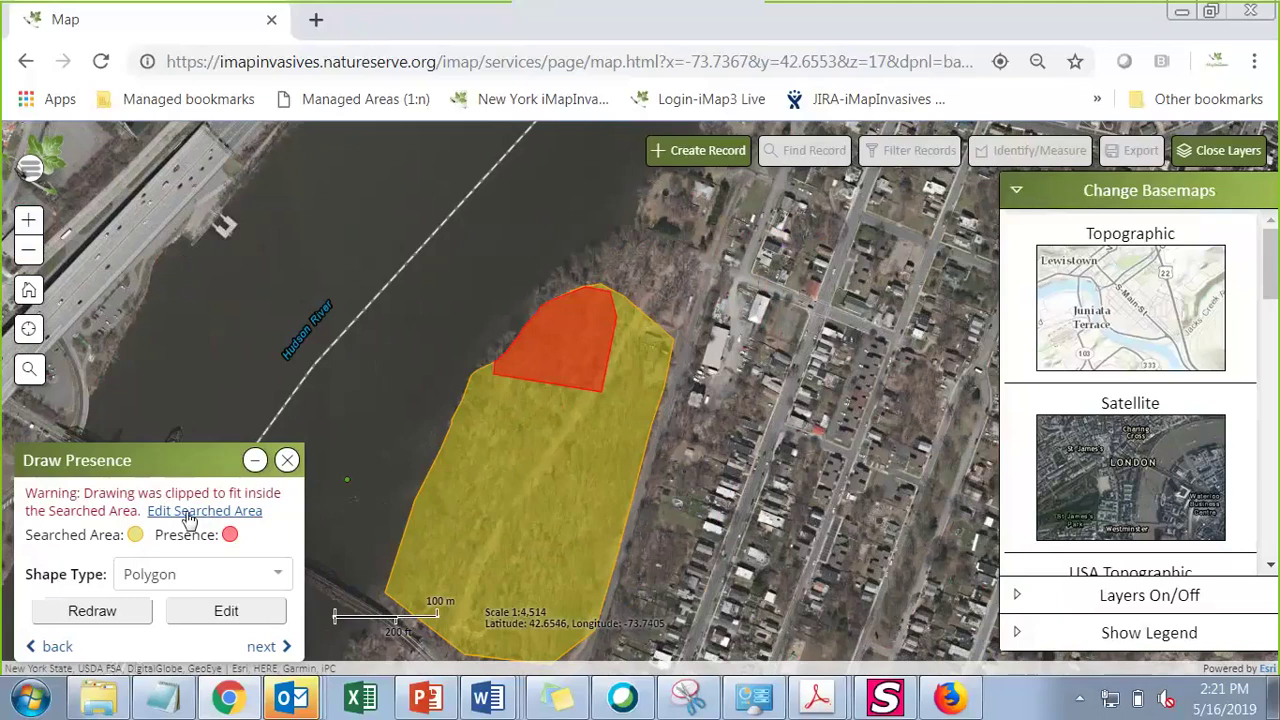
# Step: Add Mile-a-minute Weed and Garlic Mustard as present species
pyautogui.click(262, 647)
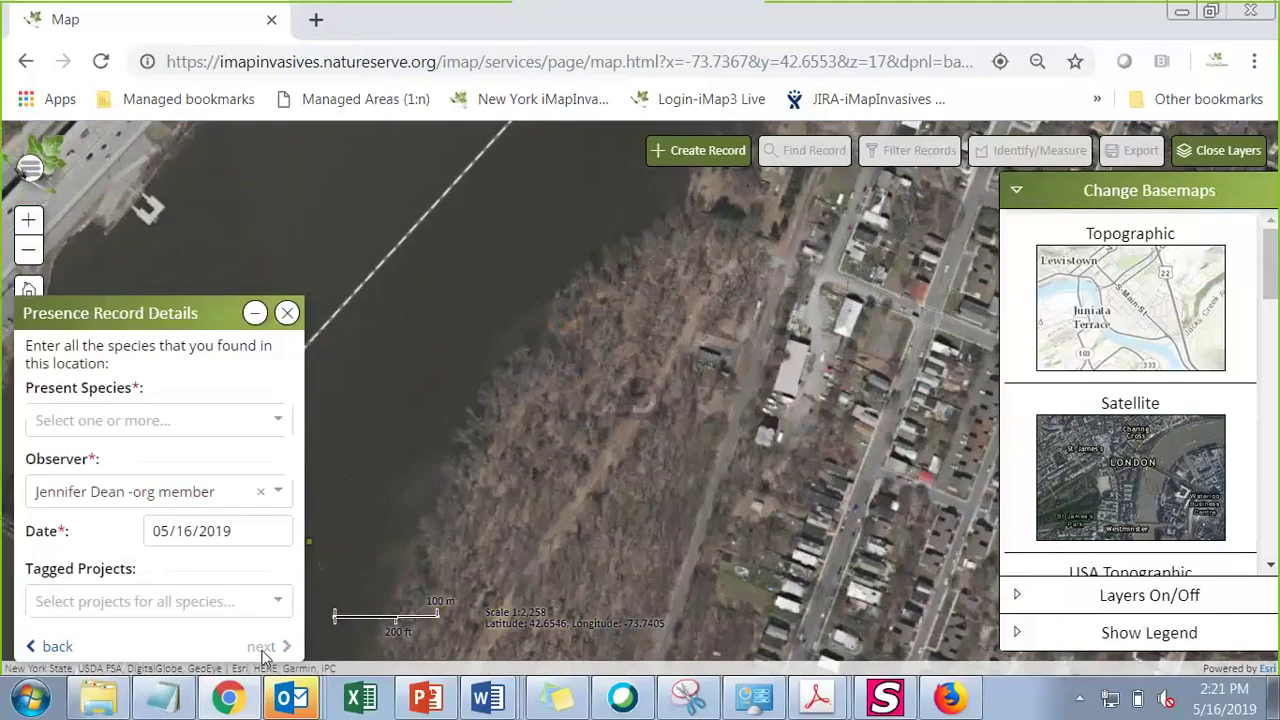
pyautogui.click(195, 425)
pyautogui.write('mile')
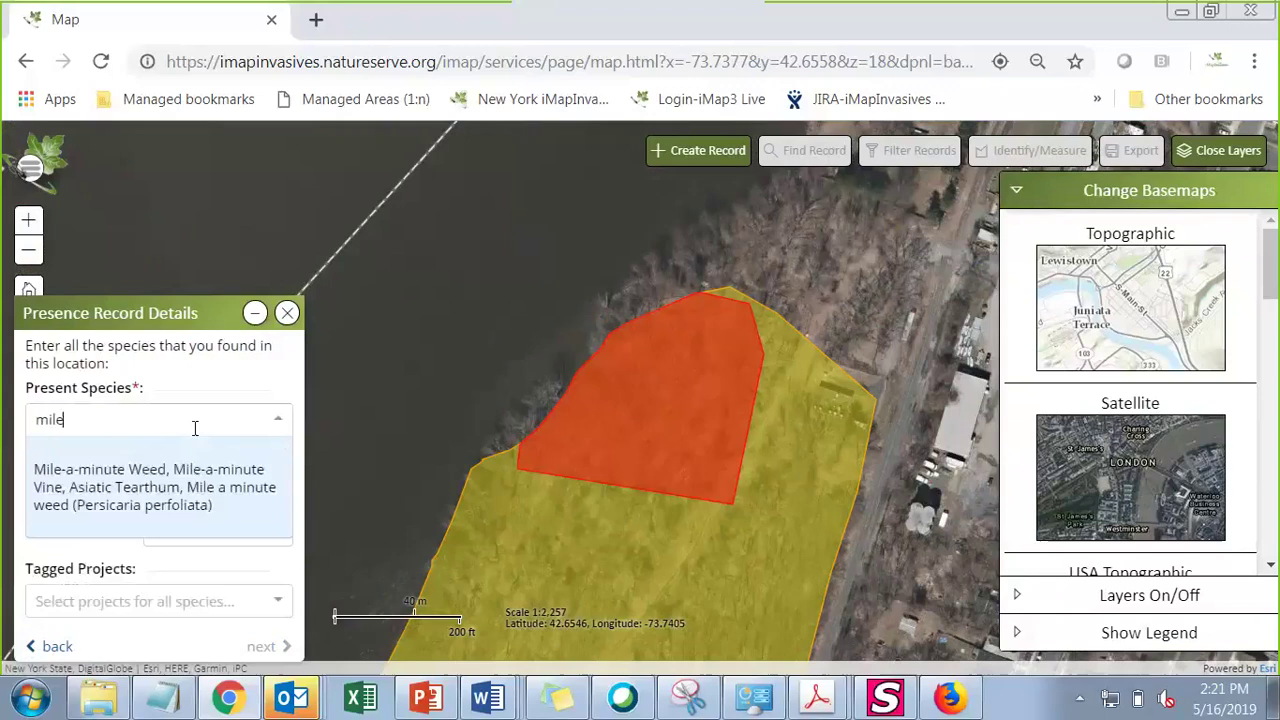
pyautogui.press('Return')
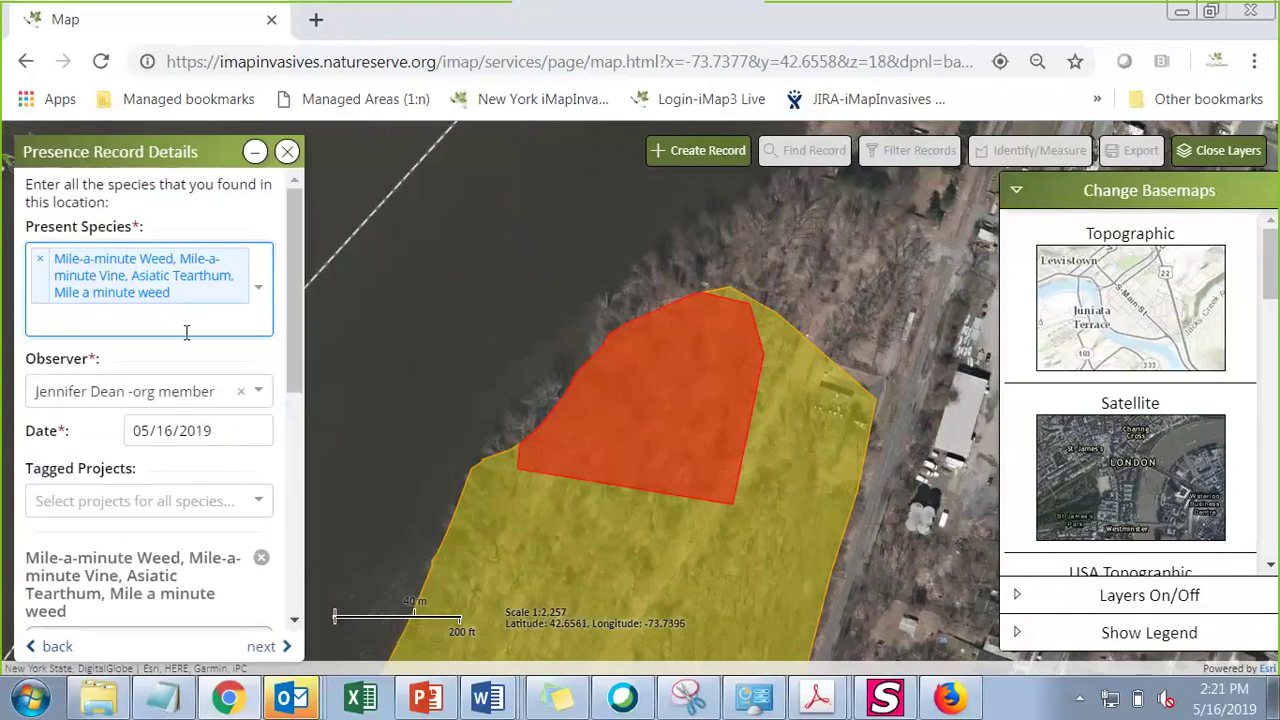
pyautogui.write('garlic')
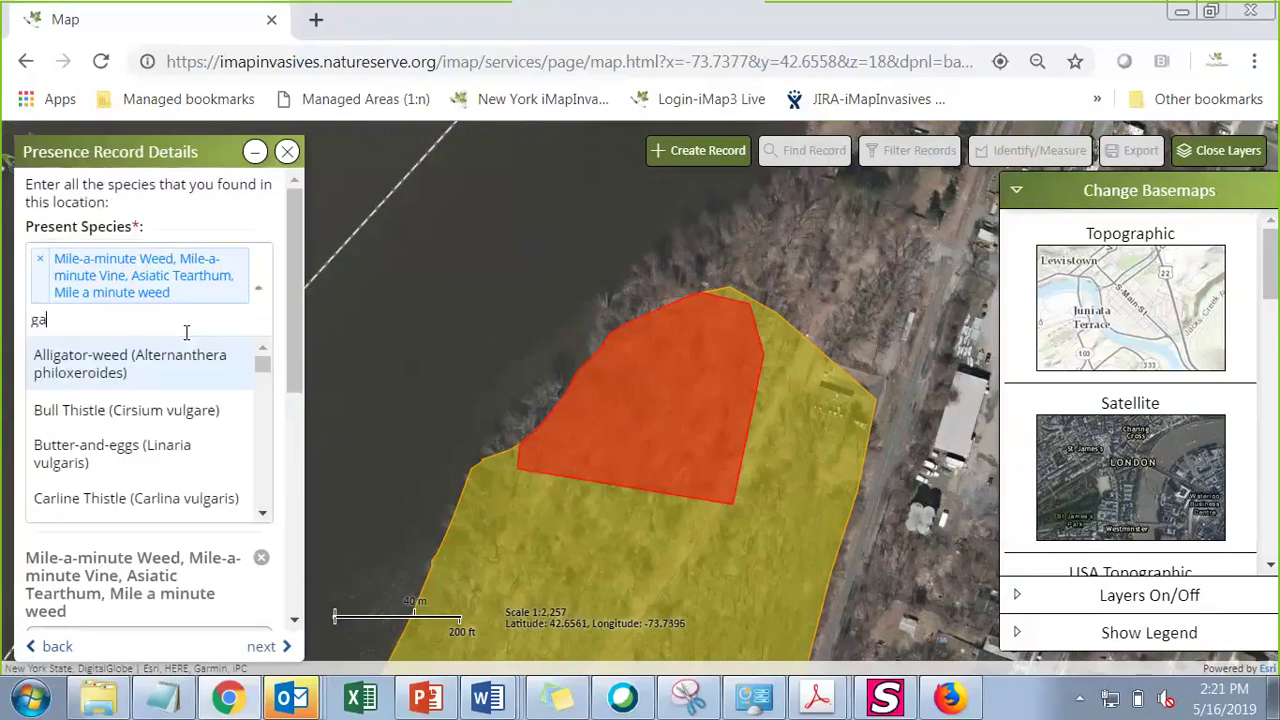
pyautogui.click(174, 356)
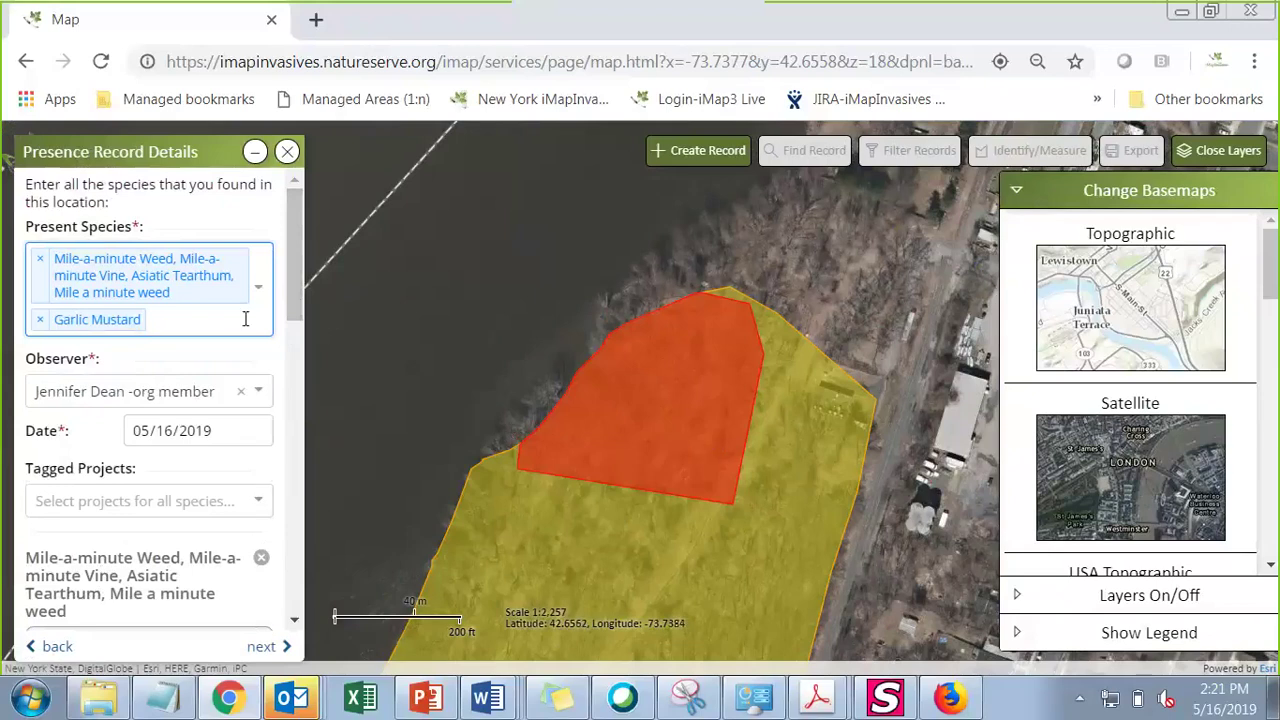
# Step: Tag the record to the JMD Test project and review the rest of the form
pyautogui.scroll(-2, 297, 314)
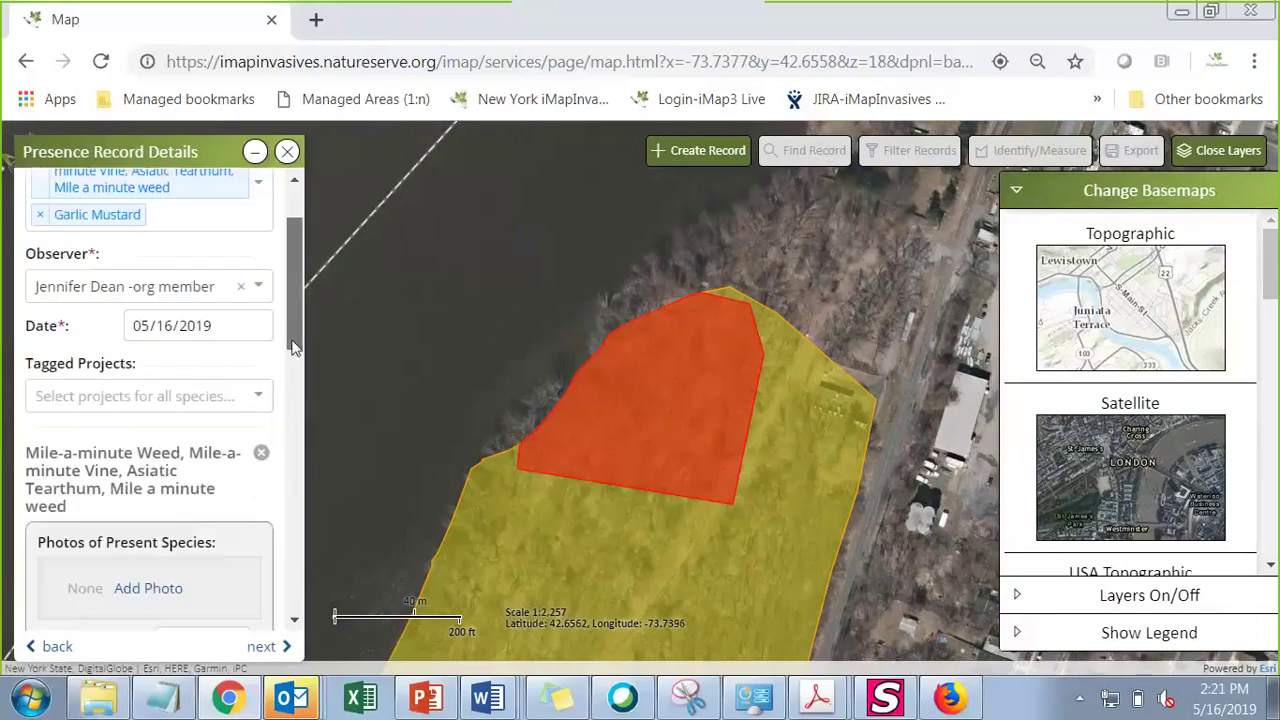
pyautogui.click(198, 333)
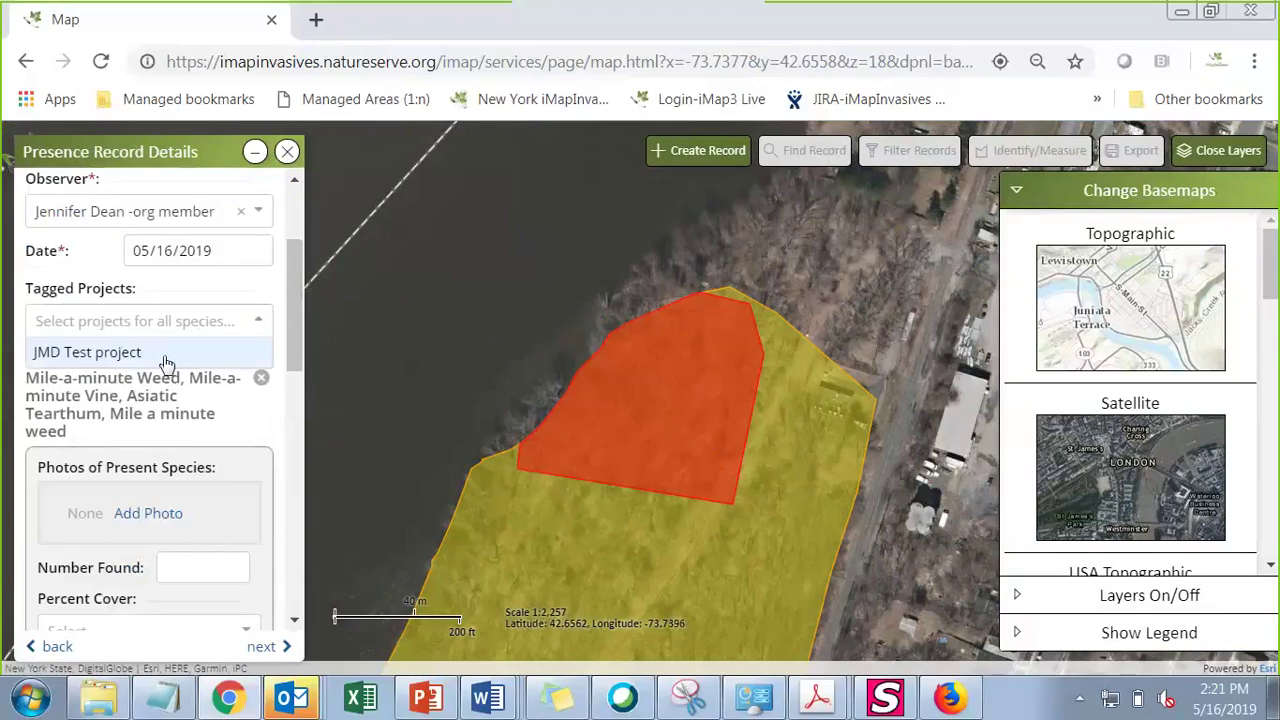
pyautogui.click(168, 352)
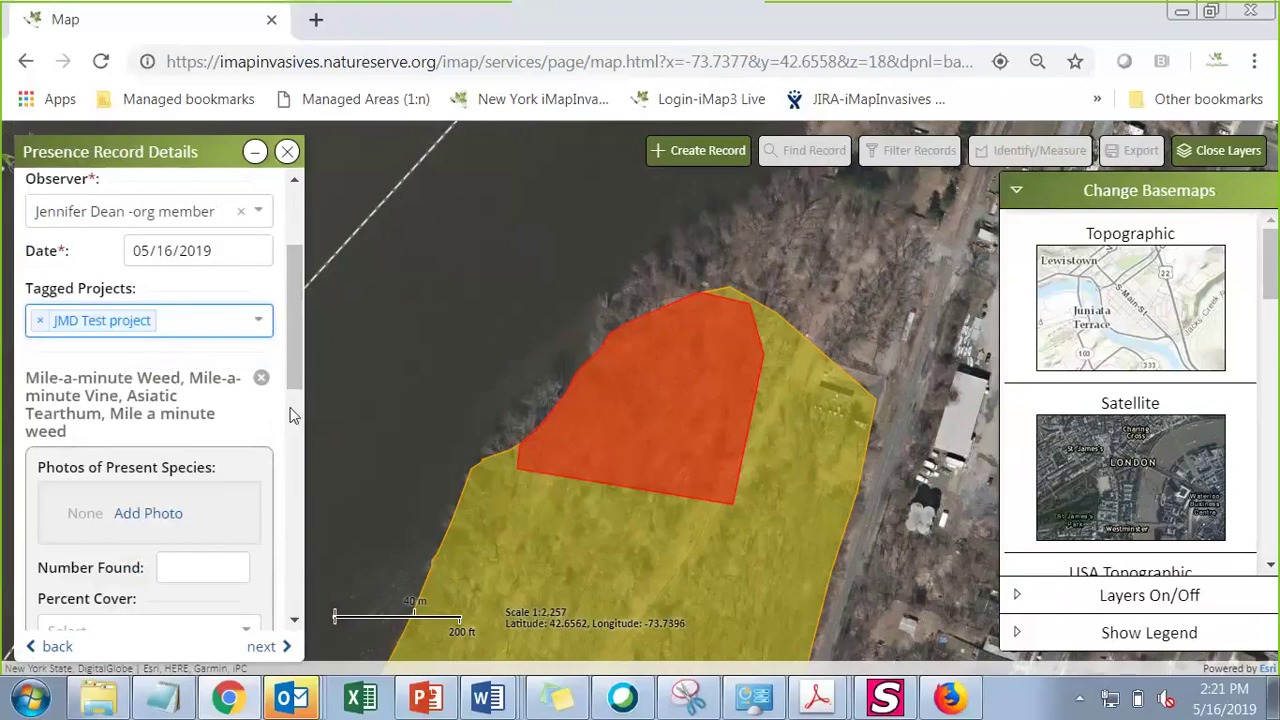
pyautogui.moveTo(300, 366); pyautogui.dragTo(298, 407)
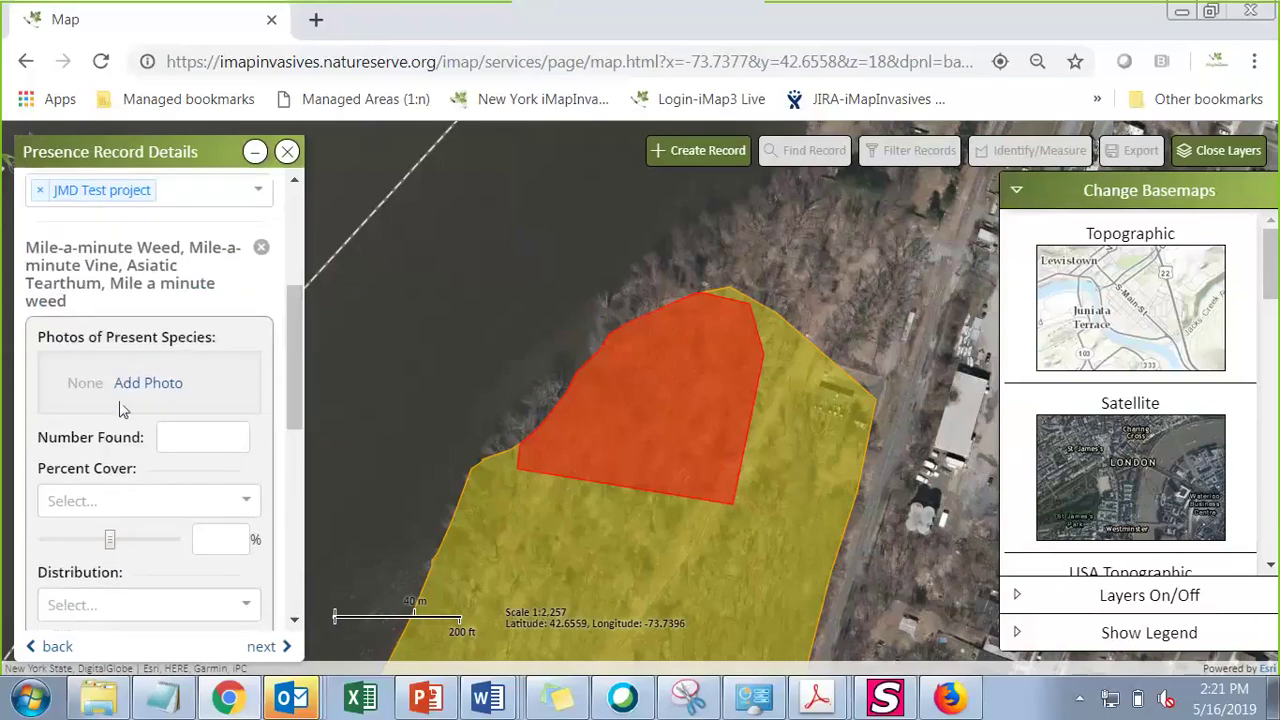
pyautogui.moveTo(300, 404); pyautogui.dragTo(291, 497)
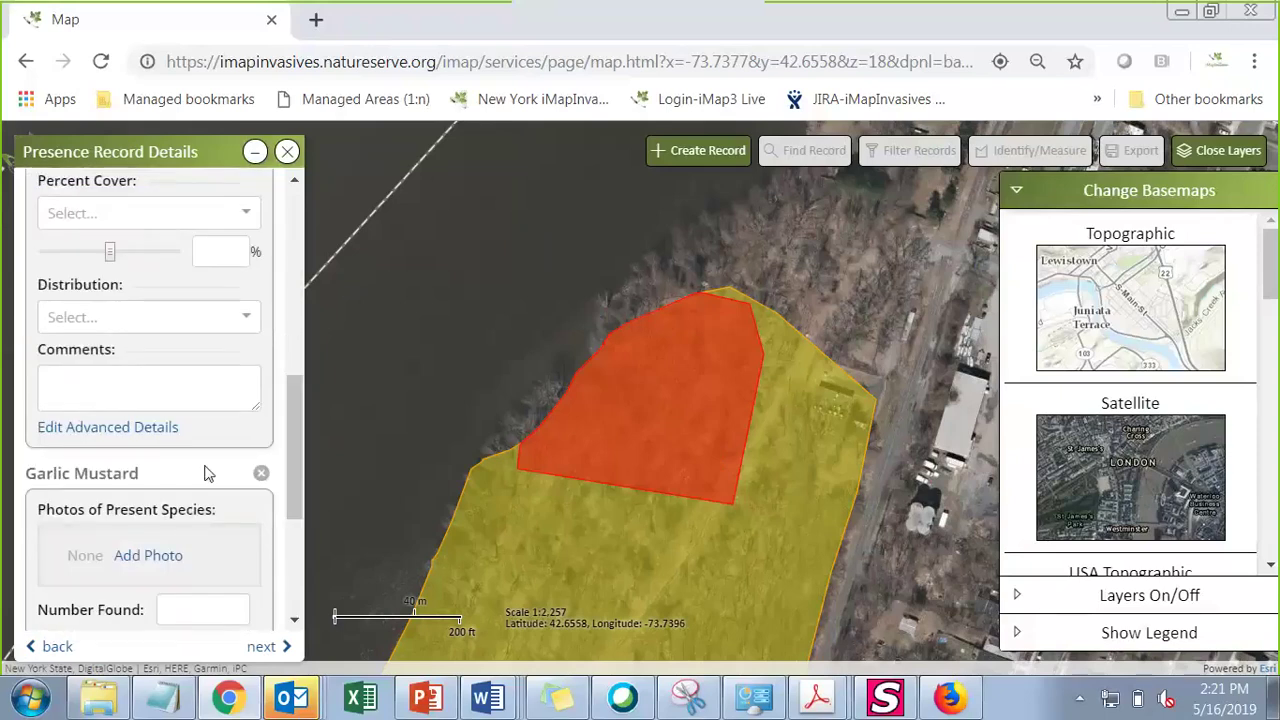
pyautogui.moveTo(293, 415); pyautogui.dragTo(304, 480)
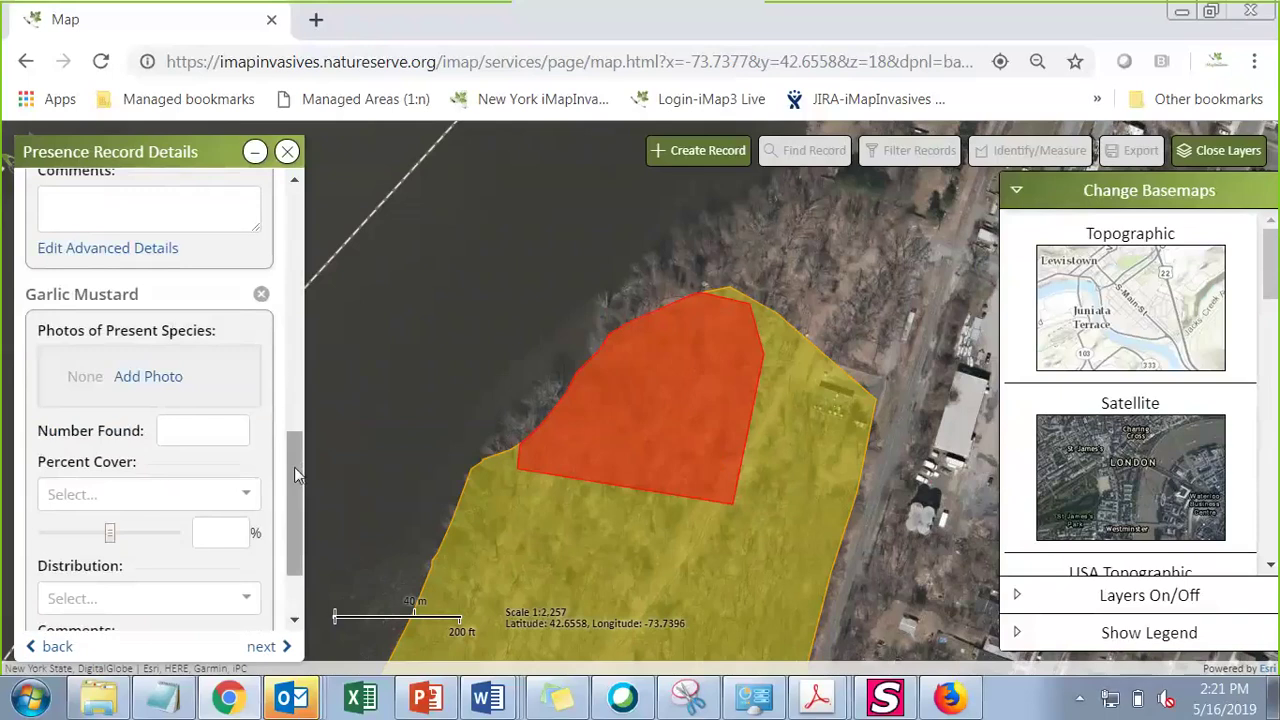
pyautogui.moveTo(295, 463); pyautogui.dragTo(295, 420)
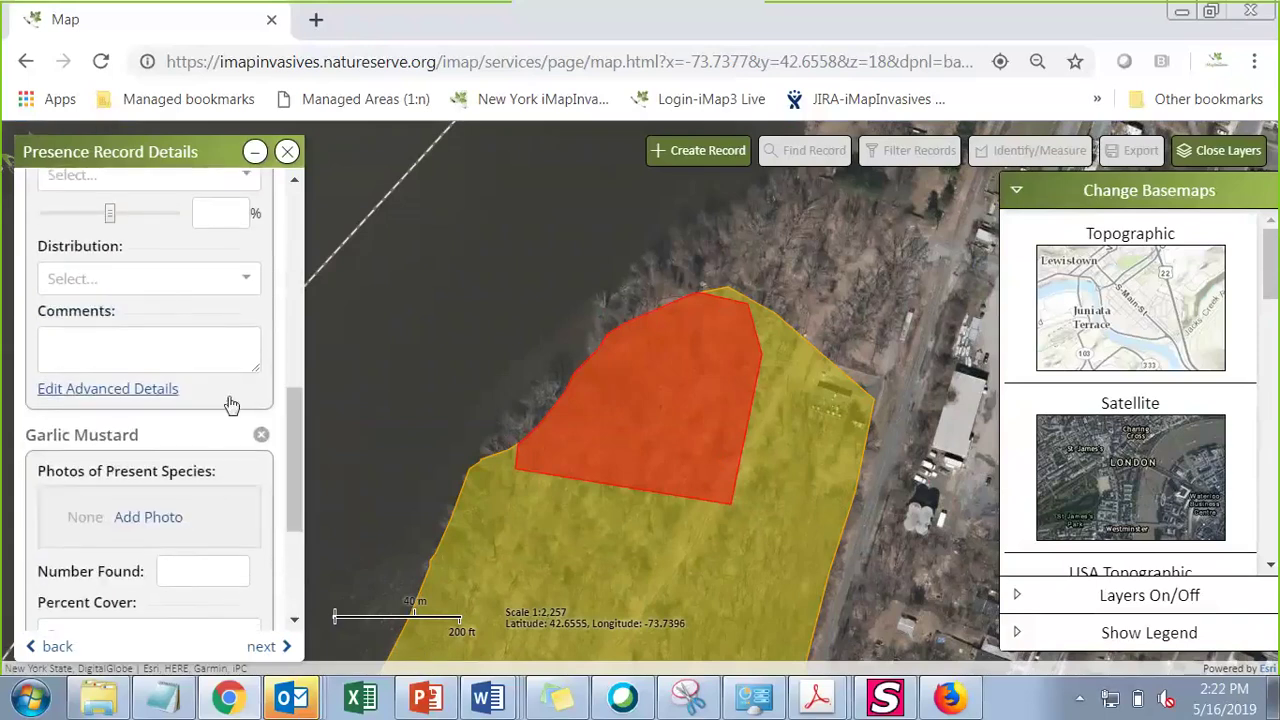
pyautogui.scroll(-3, 229, 403)
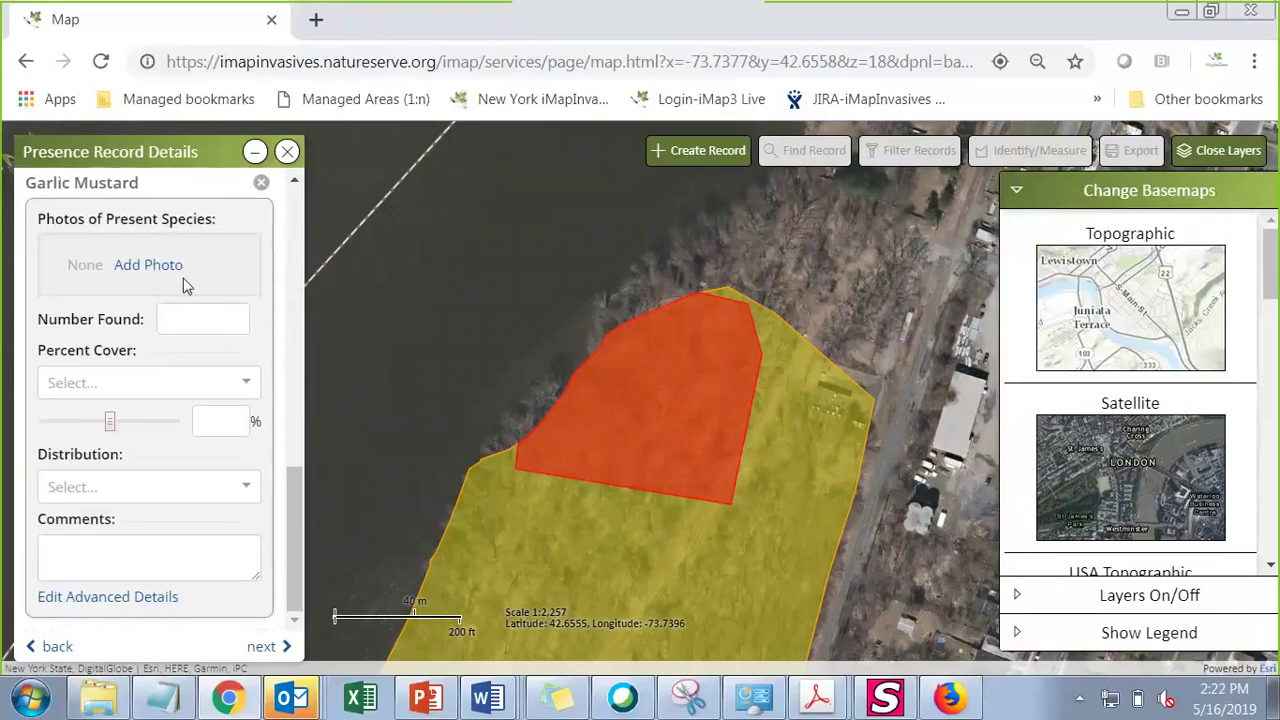
pyautogui.scroll(4, 186, 326)
pyautogui.scroll(-4, 186, 334)
# Step: Save the species details, expand the 2 Species record, and proceed to Treatment Records
pyautogui.click(262, 647)
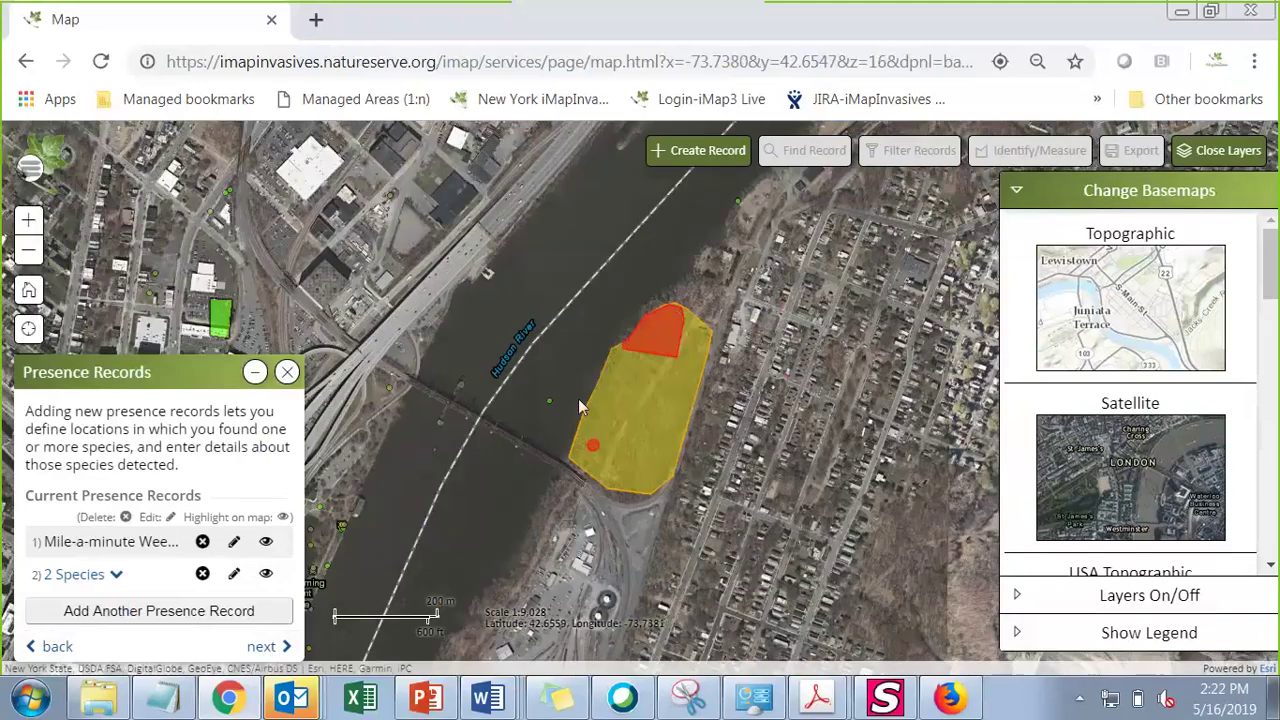
pyautogui.click(70, 574)
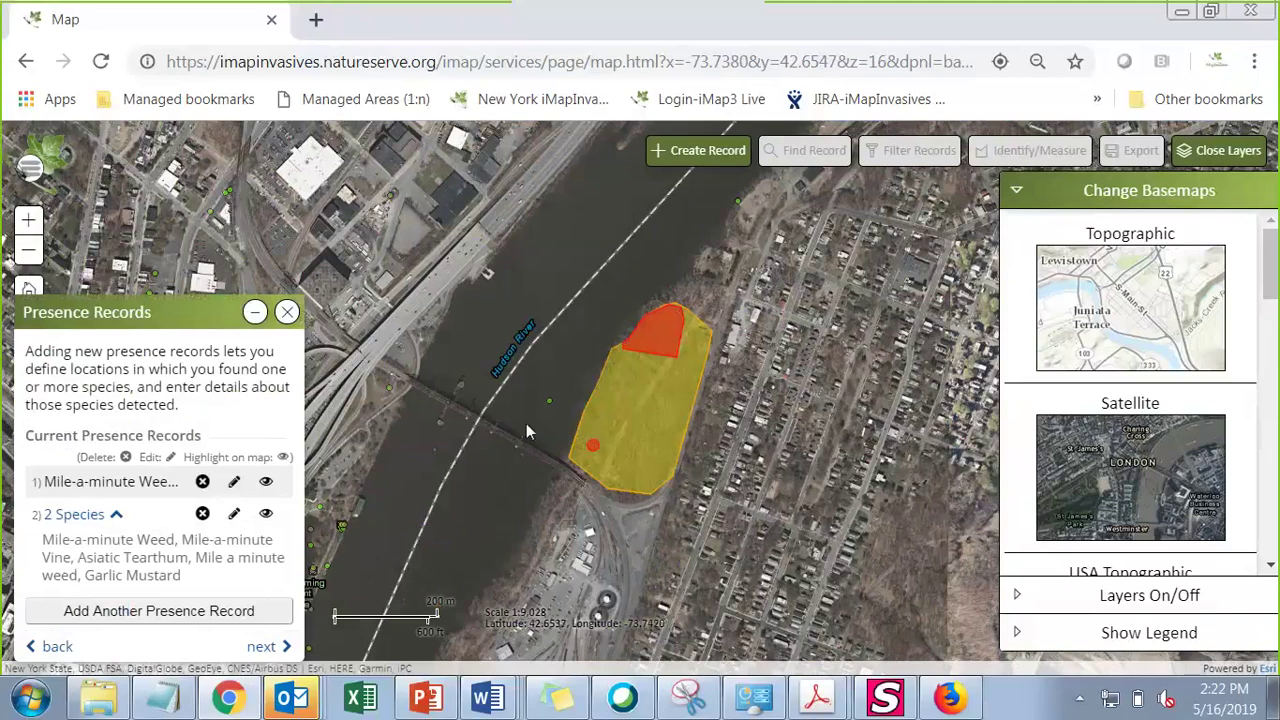
pyautogui.click(259, 648)
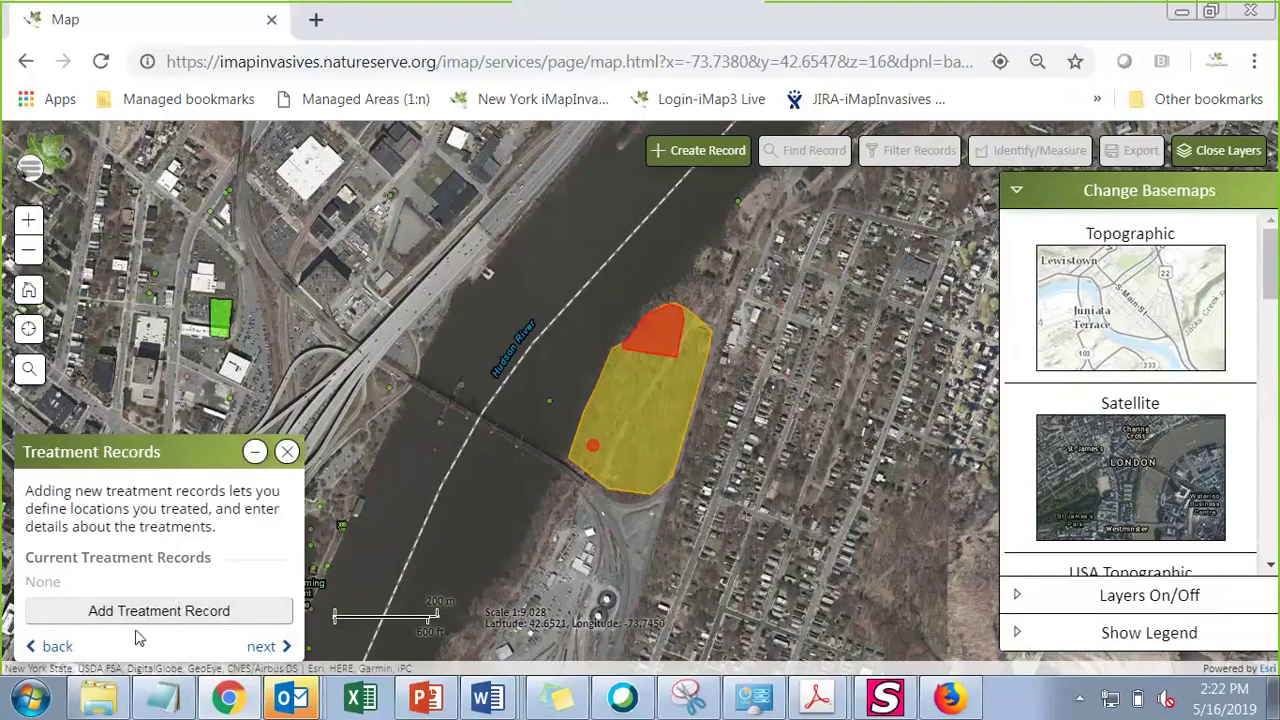
# Step: Add a treatment record with target species Mile-a-minute Weed and proceed to Draw Treatment
pyautogui.click(160, 612)
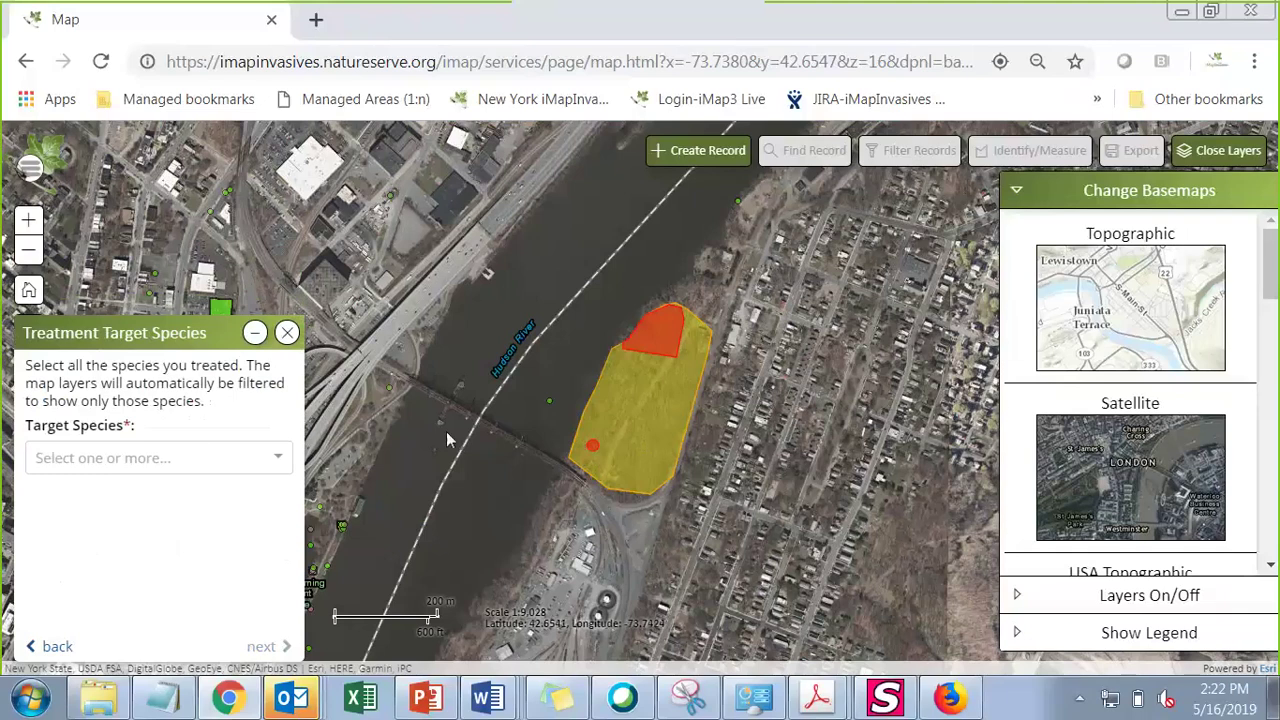
pyautogui.click(161, 458)
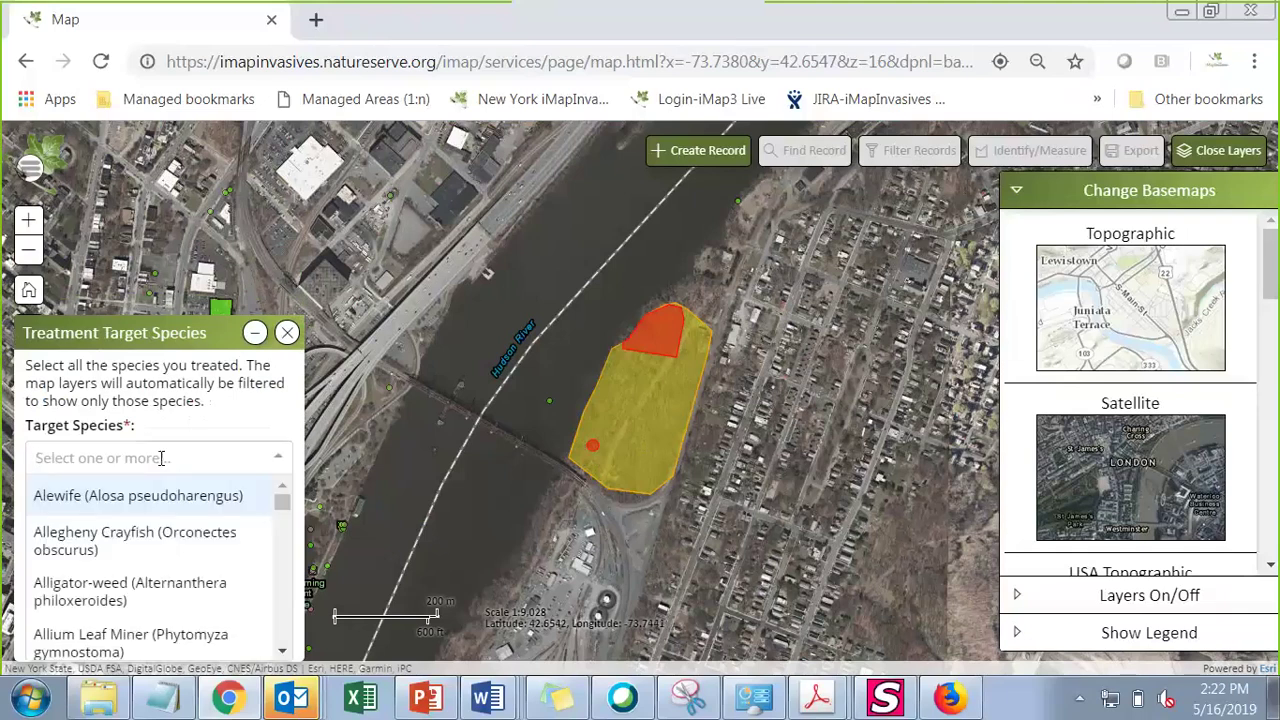
pyautogui.write('mile')
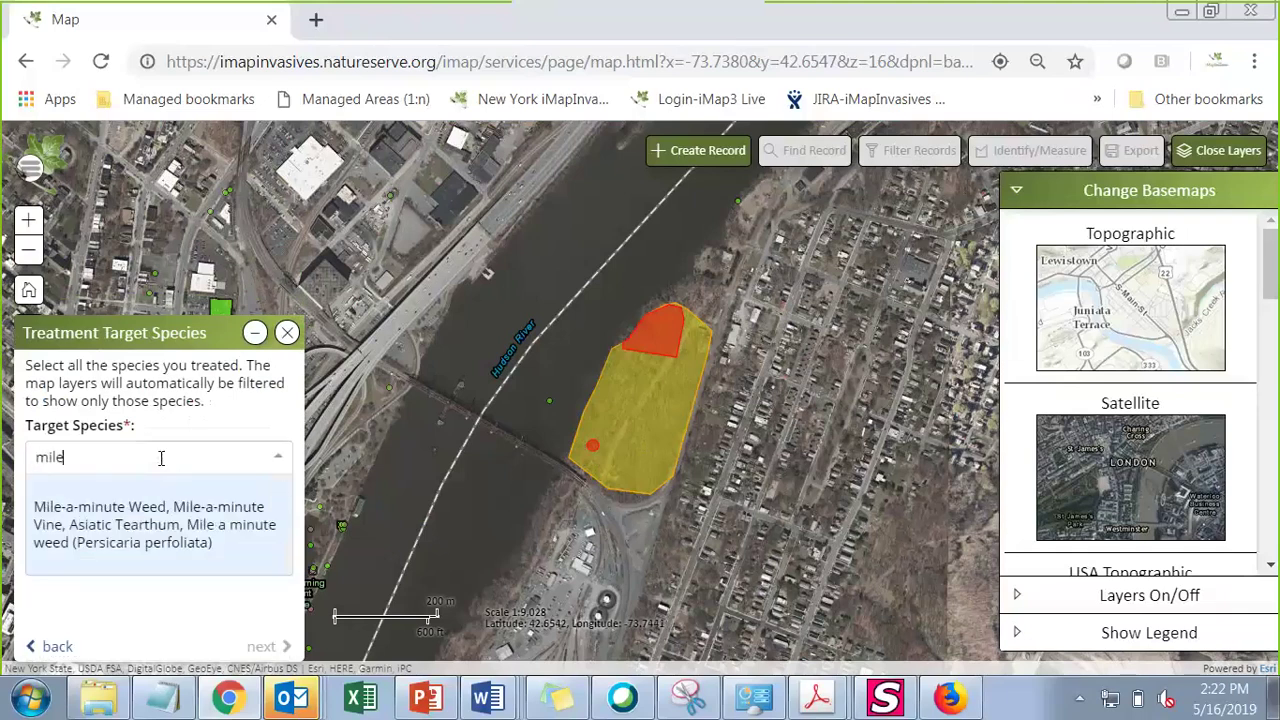
pyautogui.click(147, 510)
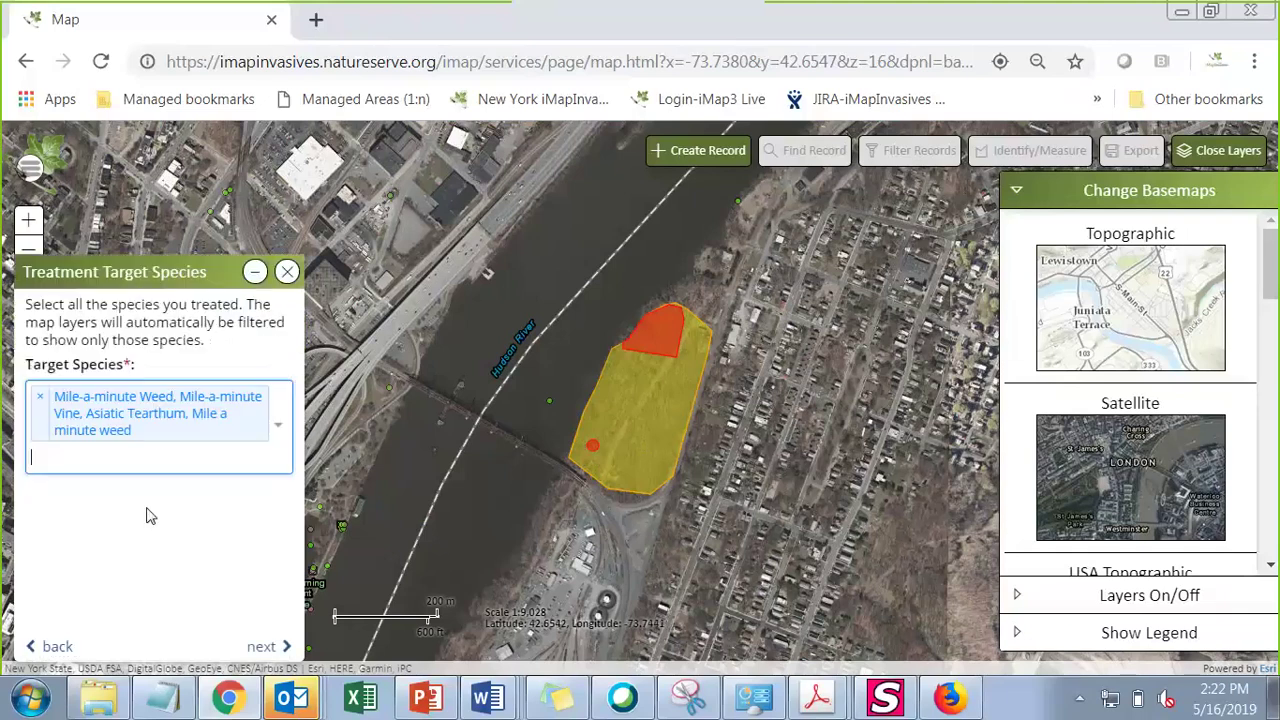
pyautogui.click(262, 648)
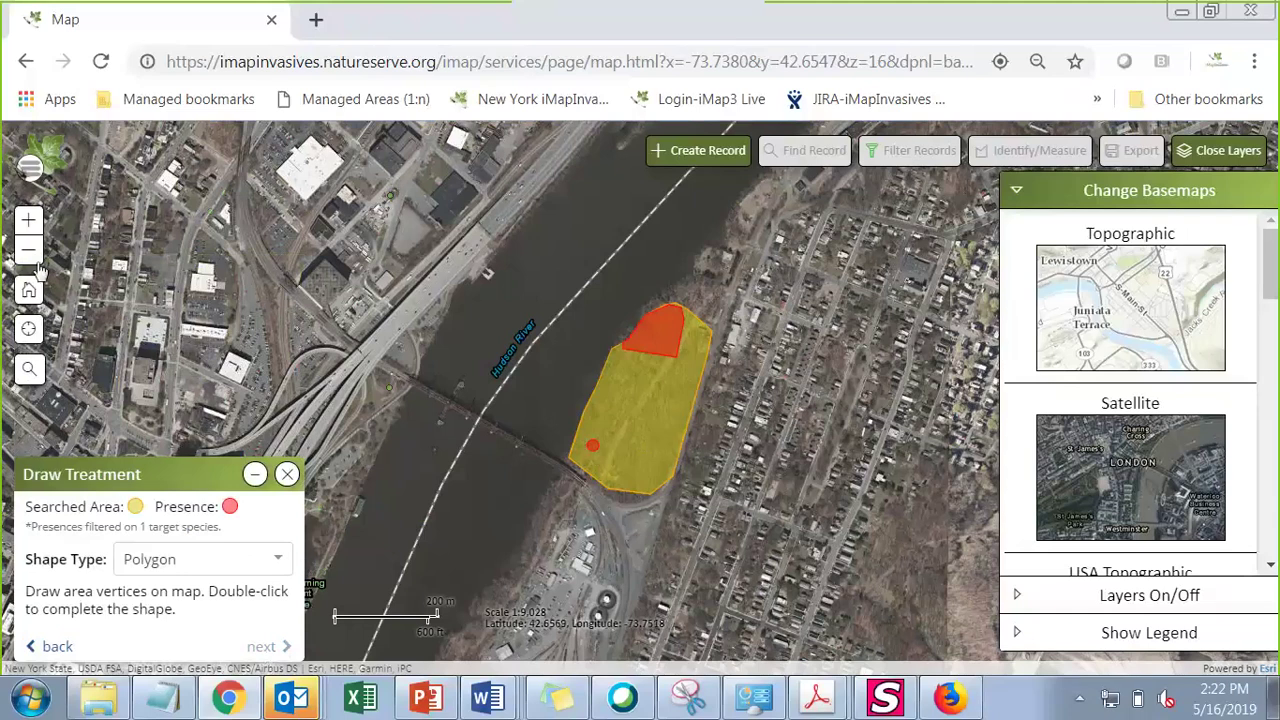
# Step: Draw a small treatment triangle over the southwest presence point and proceed to record details
pyautogui.click(27, 230)
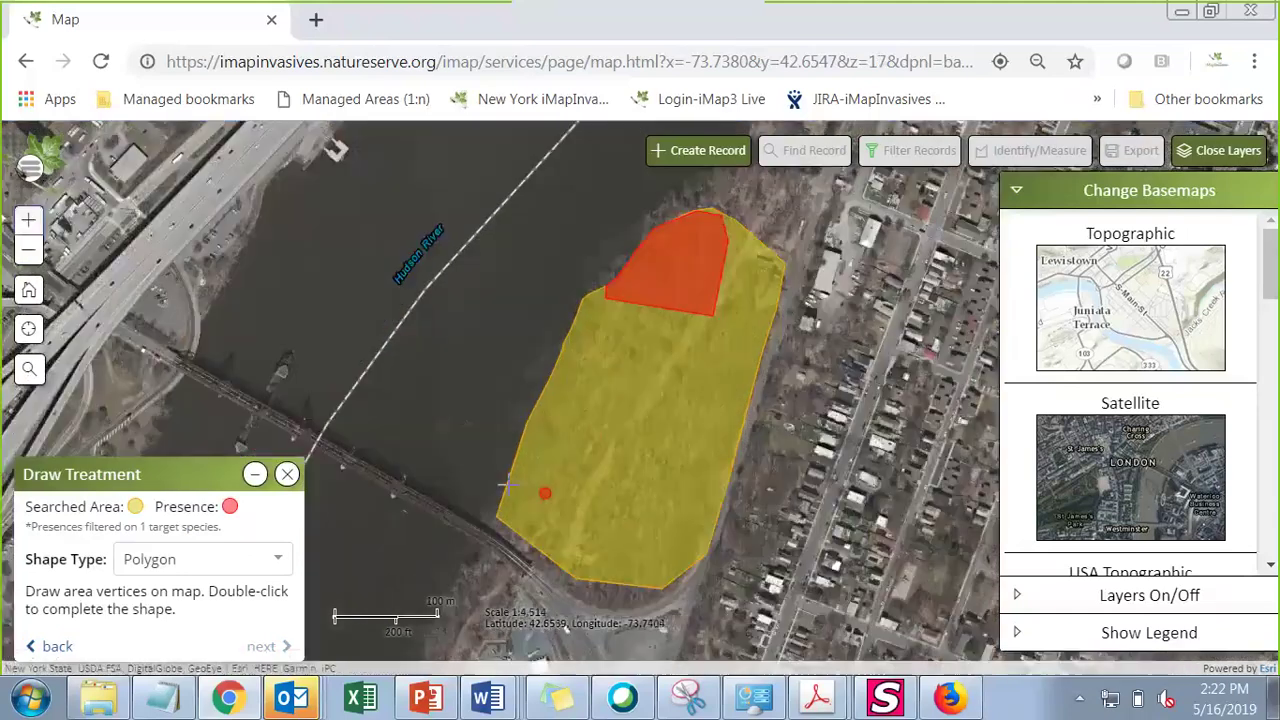
pyautogui.click(528, 482)
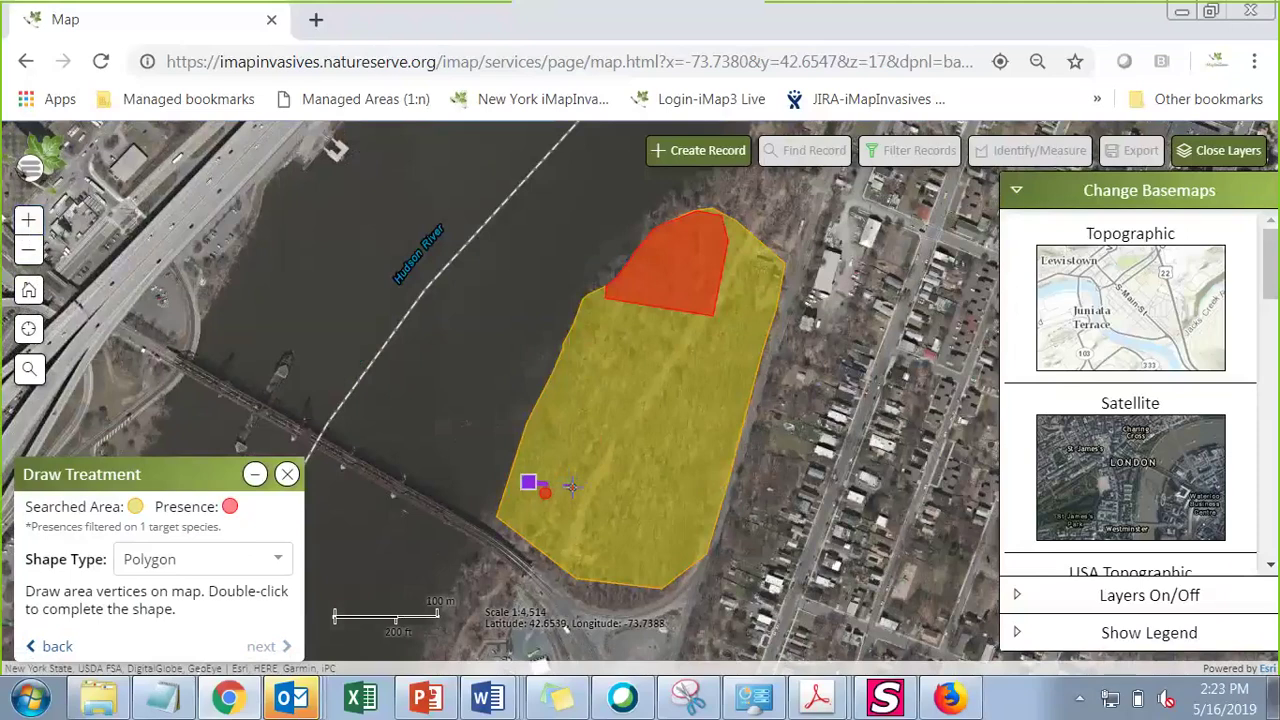
pyautogui.doubleClick(537, 519)
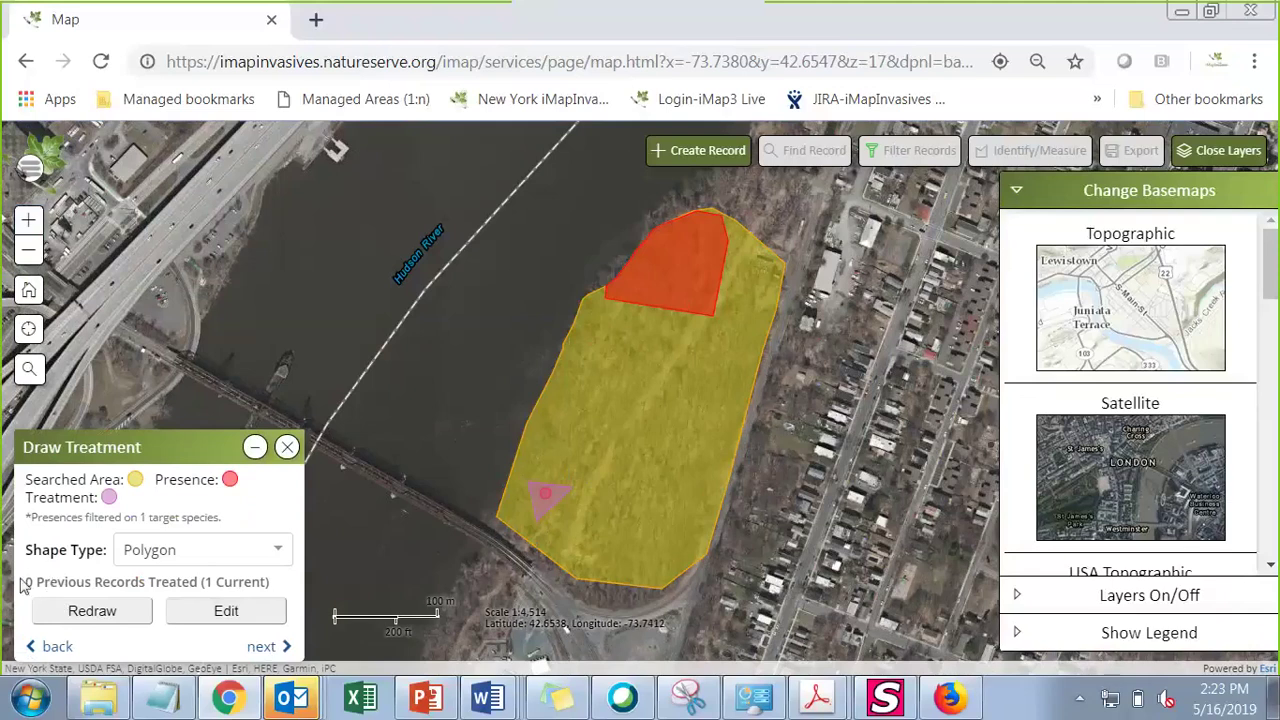
pyautogui.moveTo(26, 582)
pyautogui.mouseDown()
pyautogui.moveTo(225, 573)
pyautogui.moveTo(280, 585)
pyautogui.mouseUp()
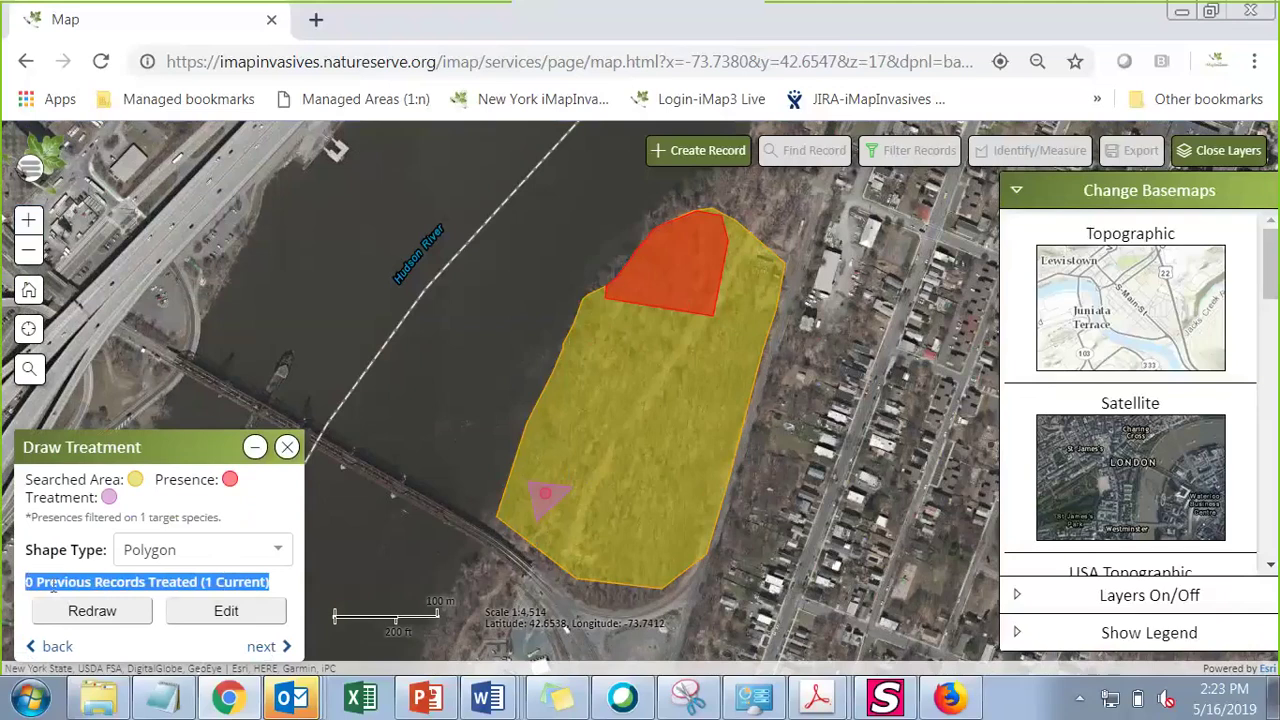
pyautogui.click(278, 588)
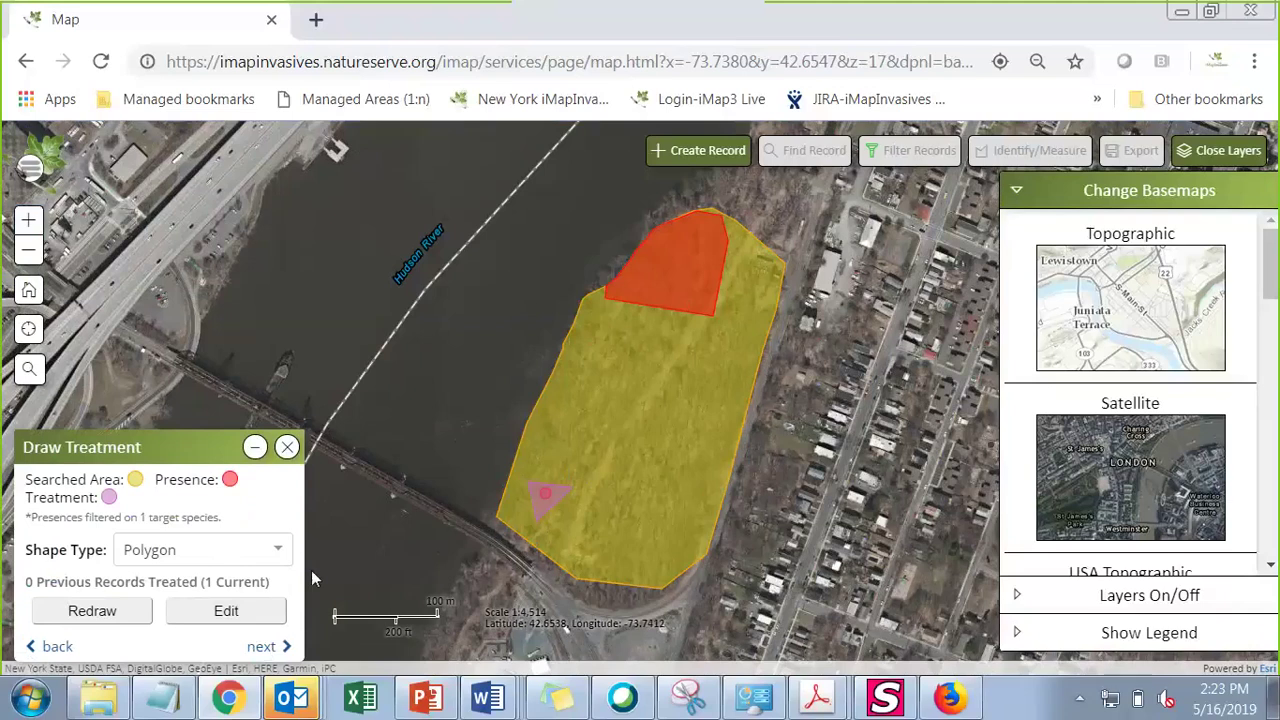
pyautogui.click(565, 490)
pyautogui.doubleClick(544, 512)
pyautogui.doubleClick(29, 581)
pyautogui.click(262, 647)
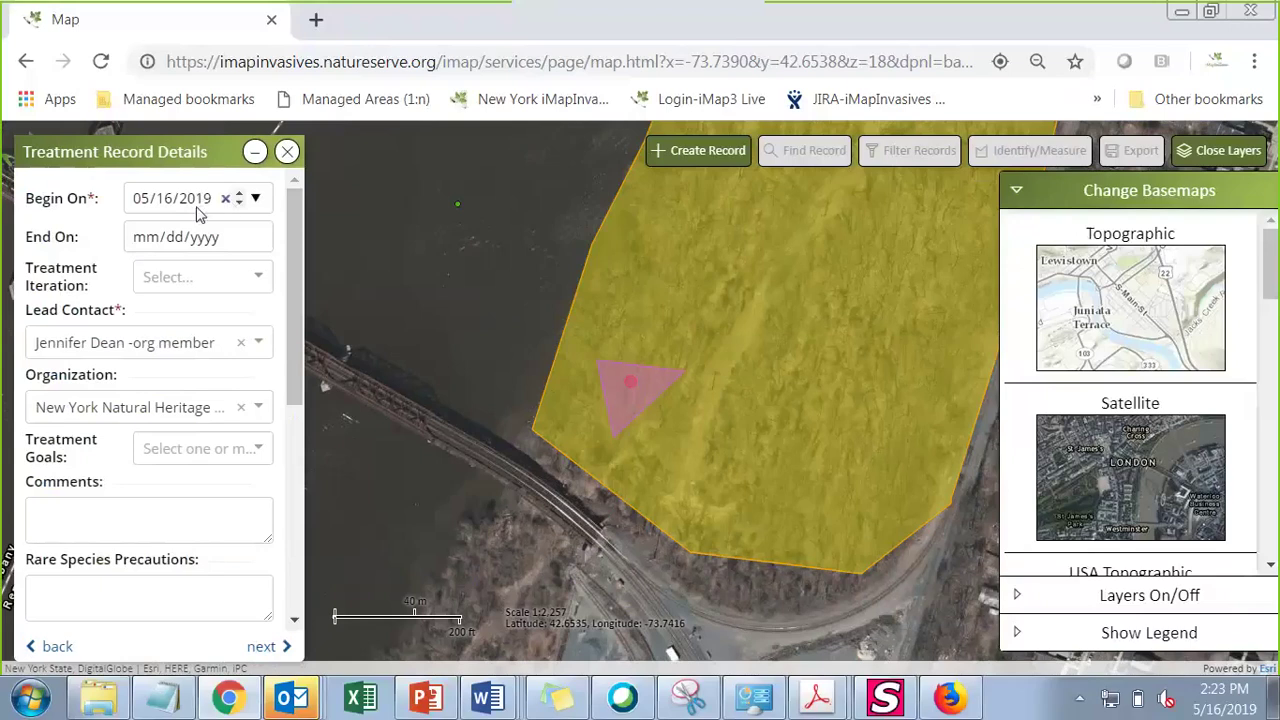
# Step: Set Treatment Iteration to Initial, review the form, and proceed to treatment type details
pyautogui.click(175, 276)
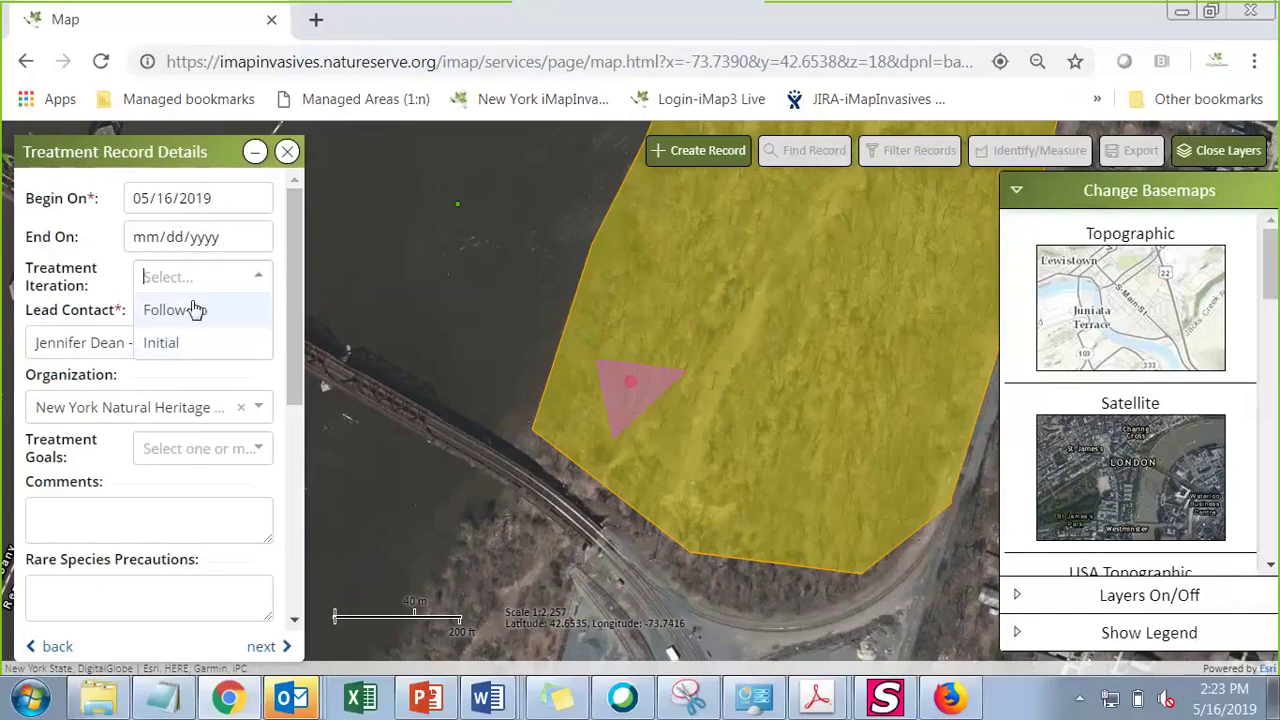
pyautogui.click(160, 350)
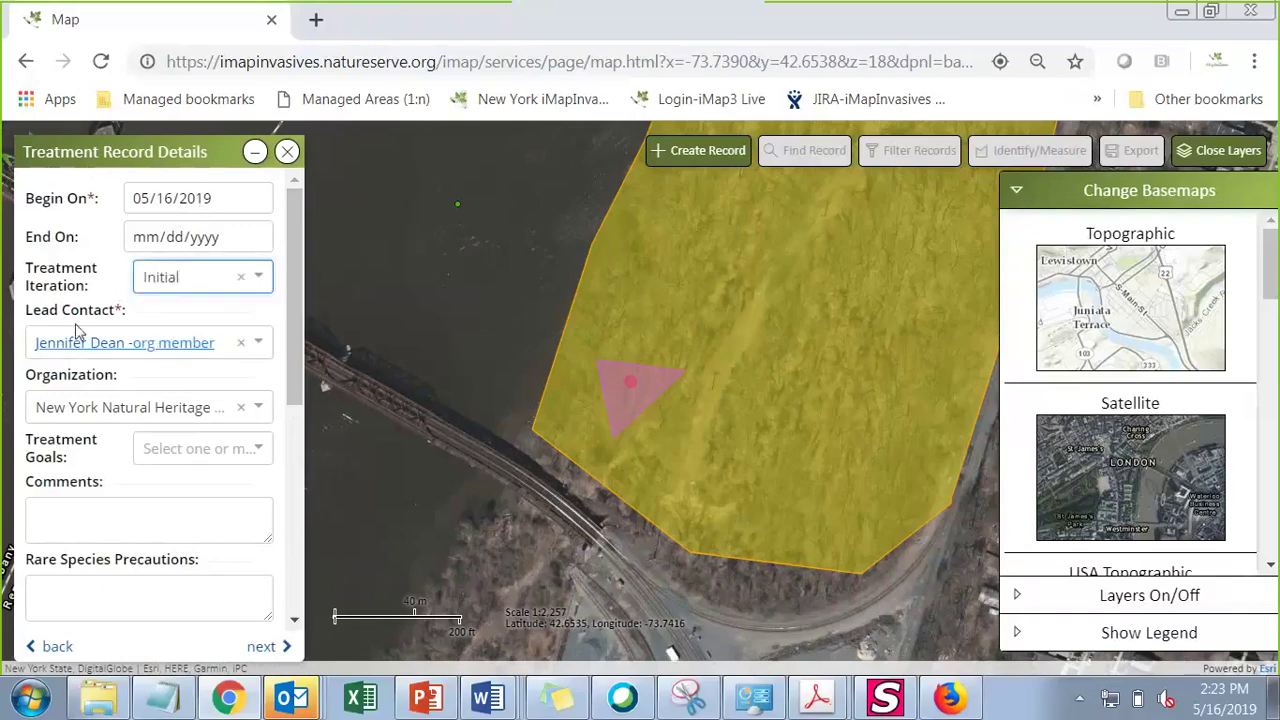
pyautogui.scroll(-1, 183, 378)
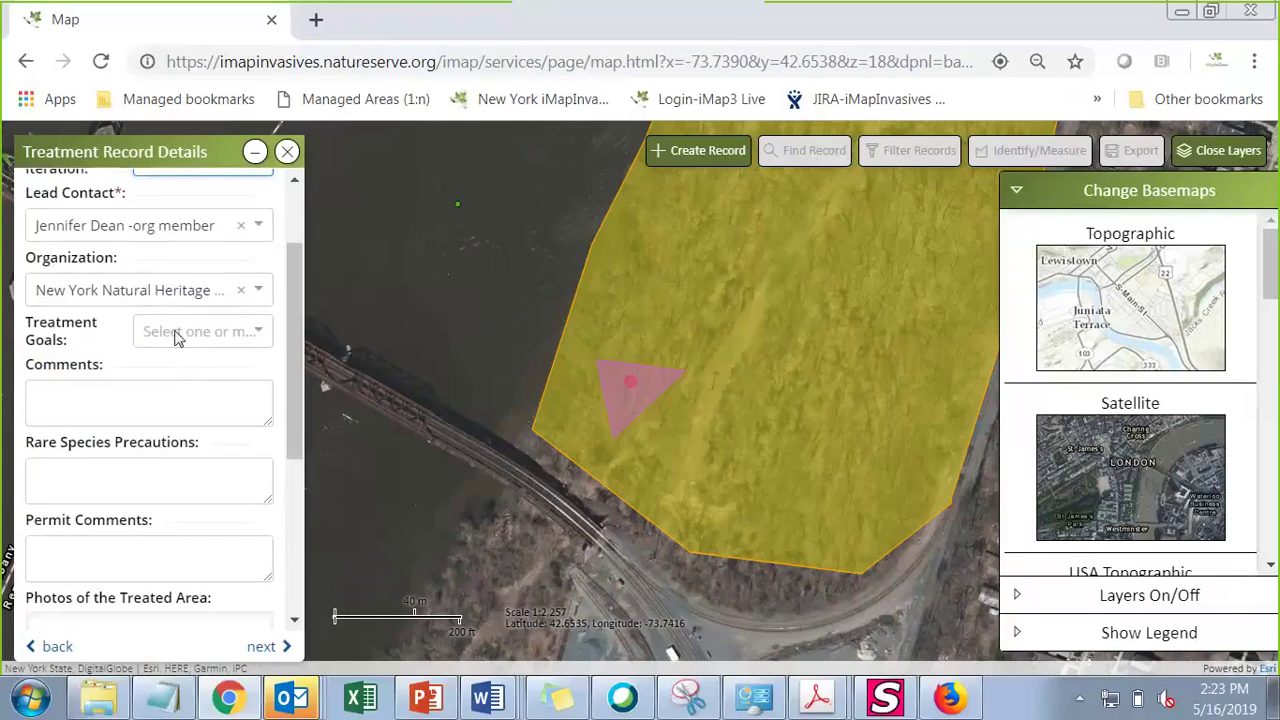
pyautogui.scroll(-1, 140, 397)
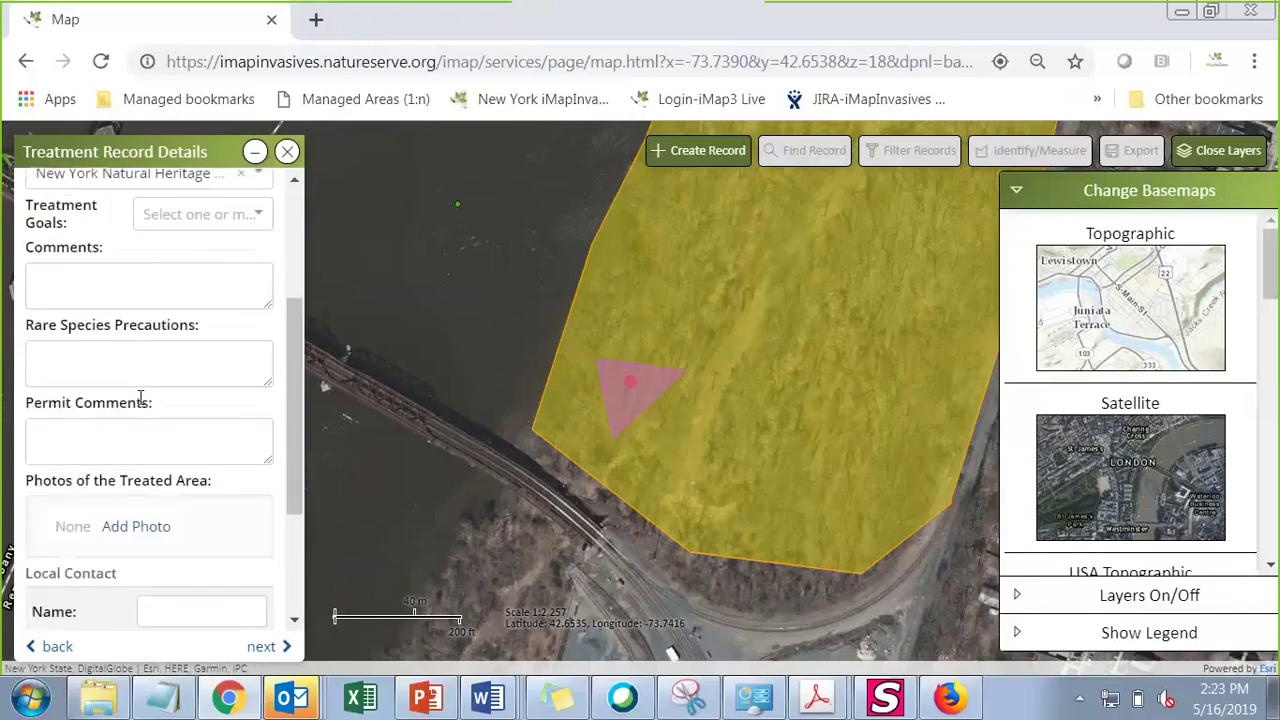
pyautogui.scroll(-2, 140, 397)
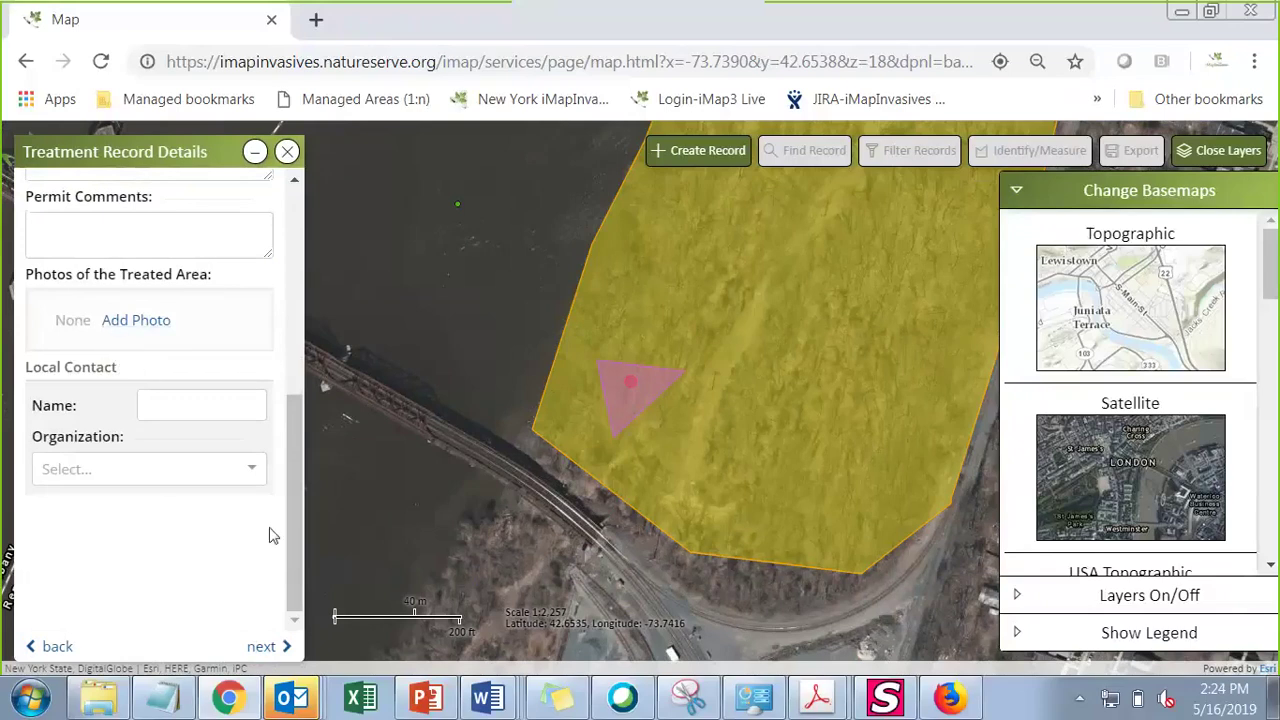
pyautogui.moveTo(302, 519)
pyautogui.mouseDown()
pyautogui.moveTo(296, 456)
pyautogui.moveTo(292, 506)
pyautogui.mouseUp()
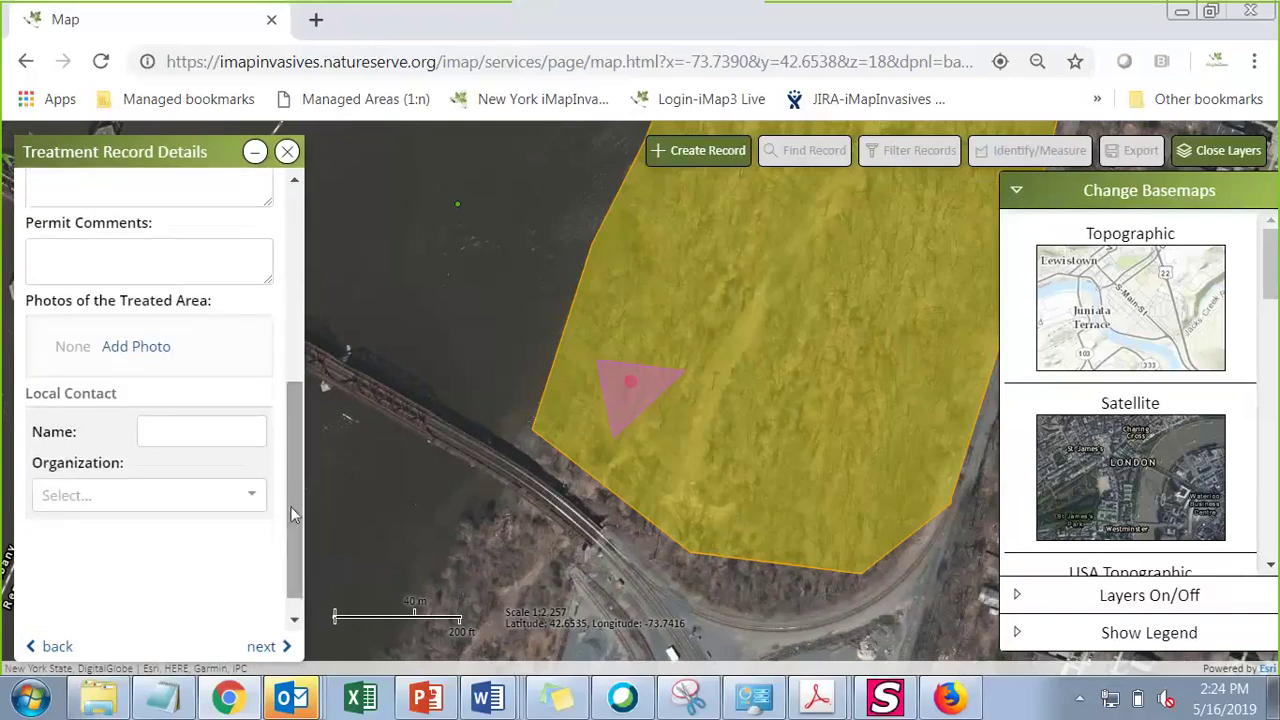
pyautogui.click(260, 648)
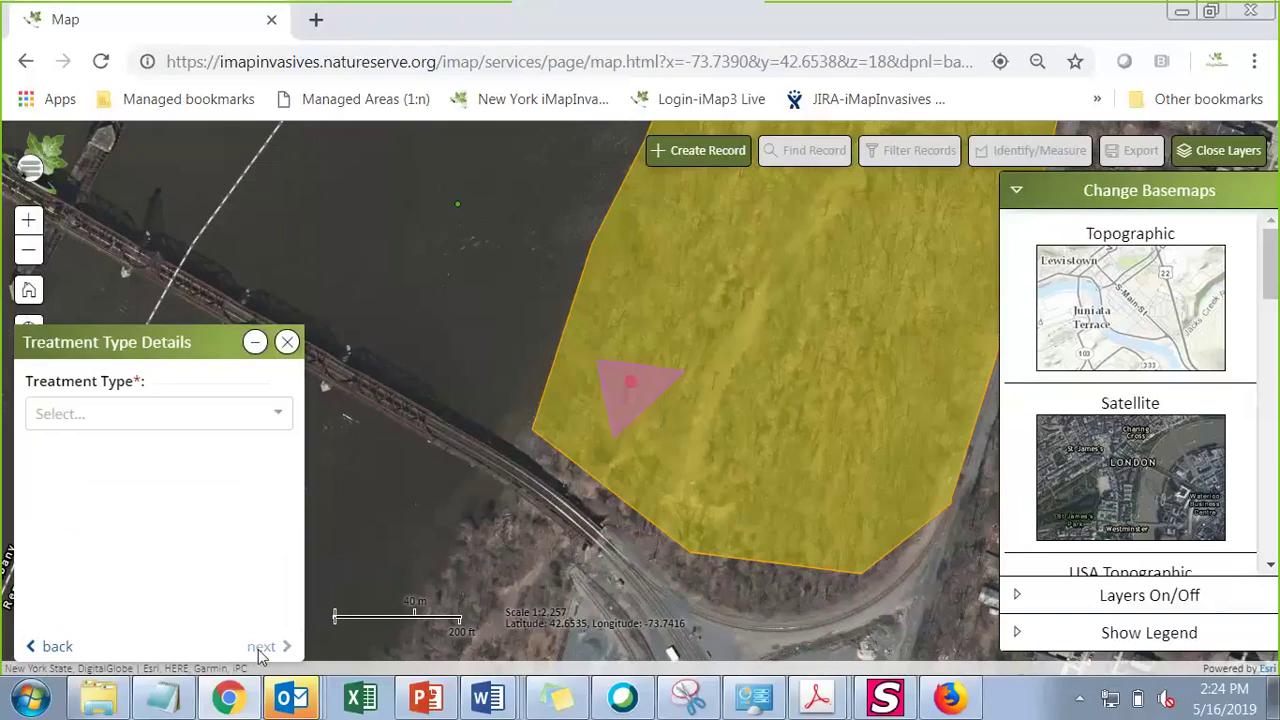
# Step: Set treatment type to Physical with the Mechanical/Manual method using Pull
pyautogui.click(132, 416)
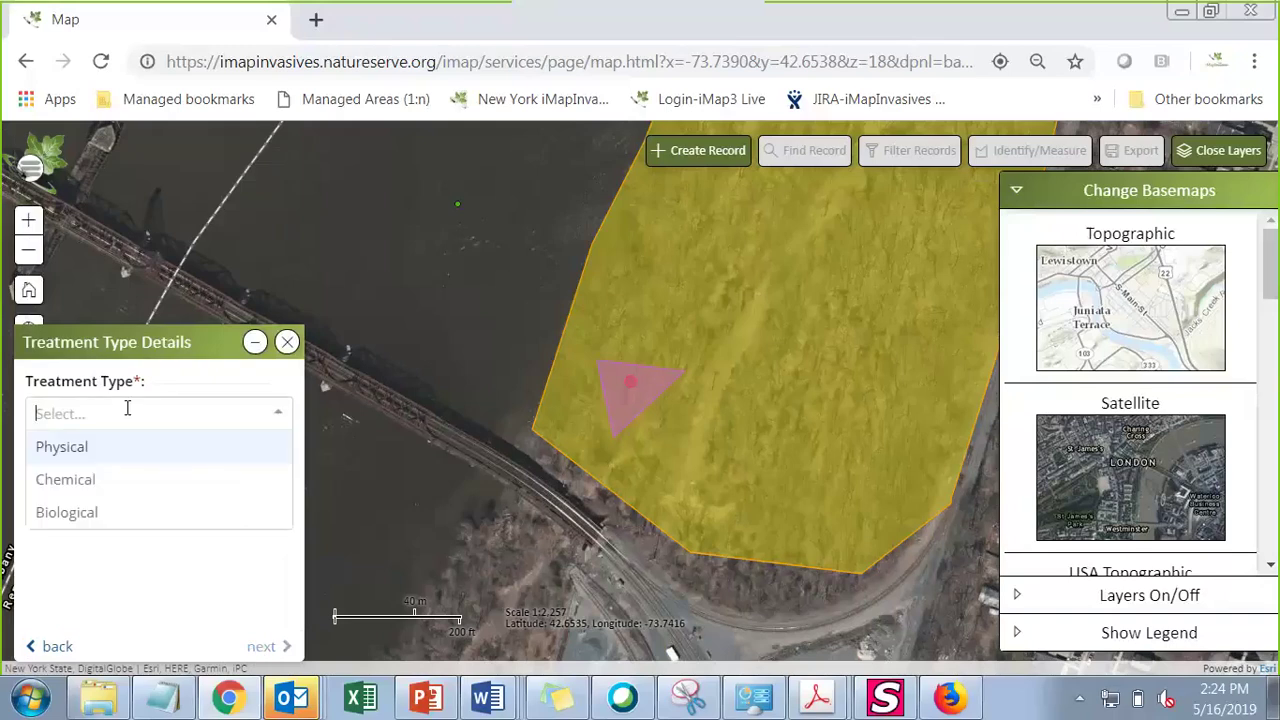
pyautogui.click(57, 449)
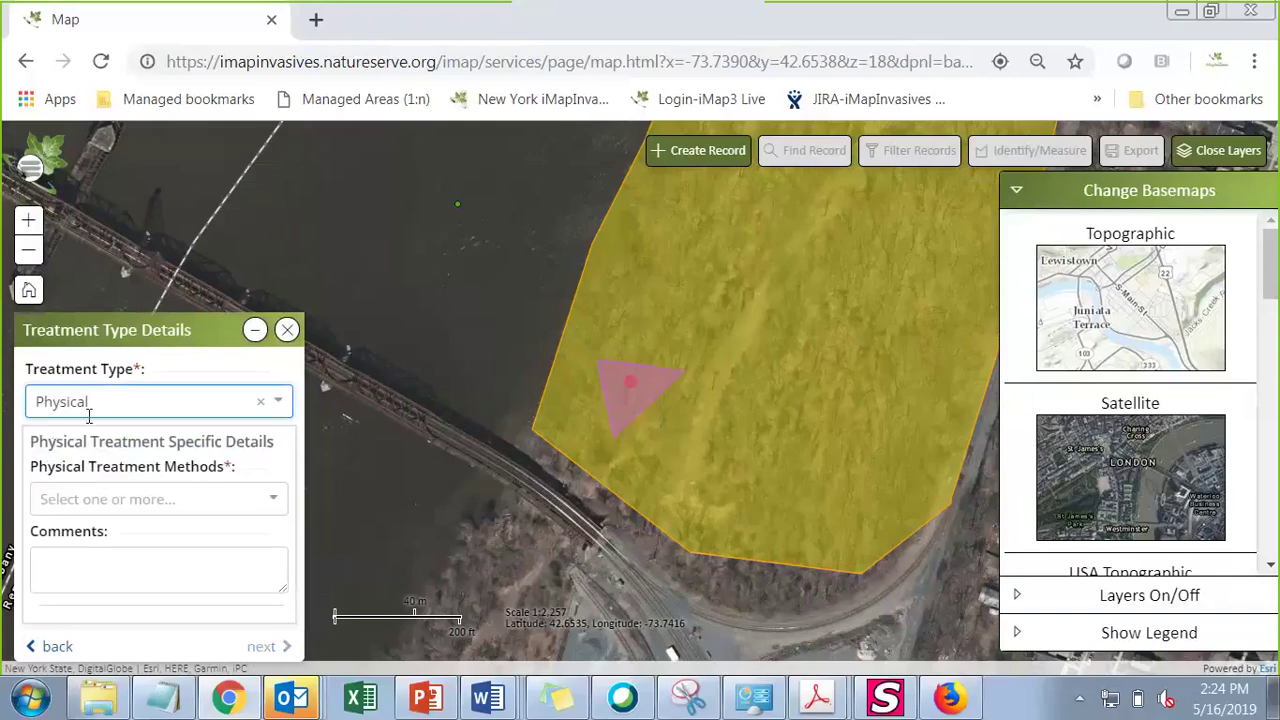
pyautogui.click(132, 500)
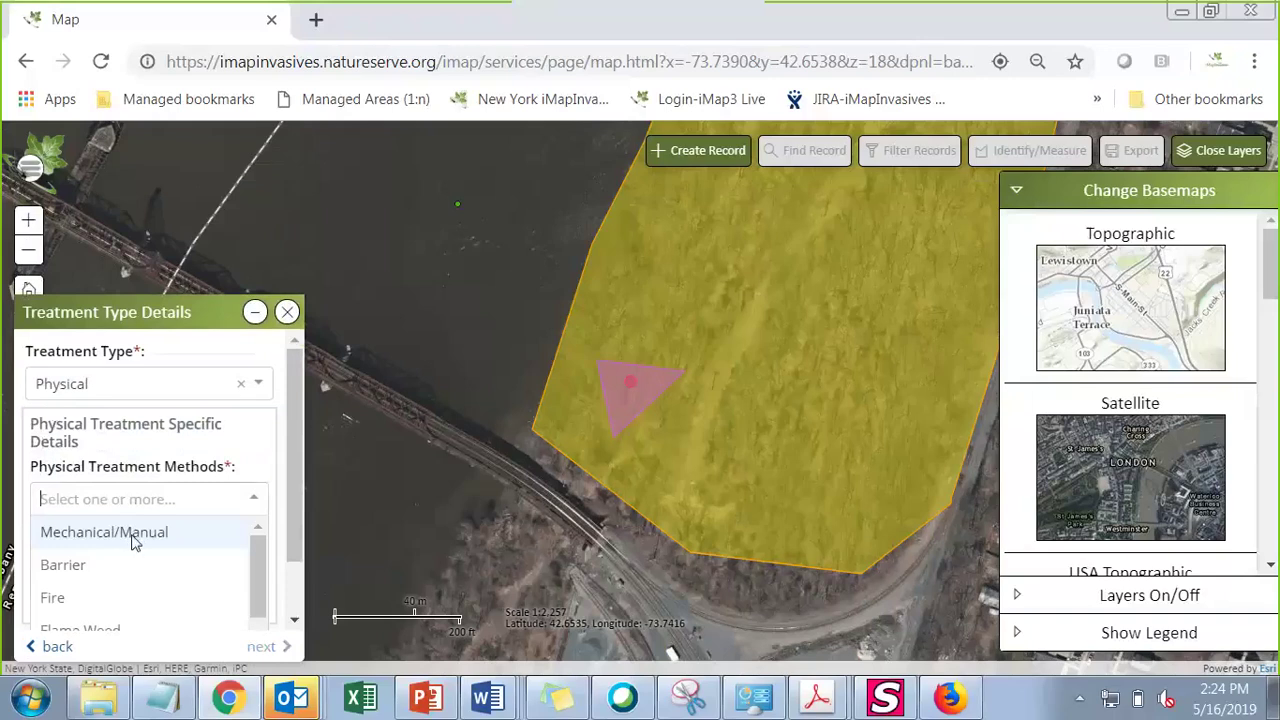
pyautogui.click(134, 540)
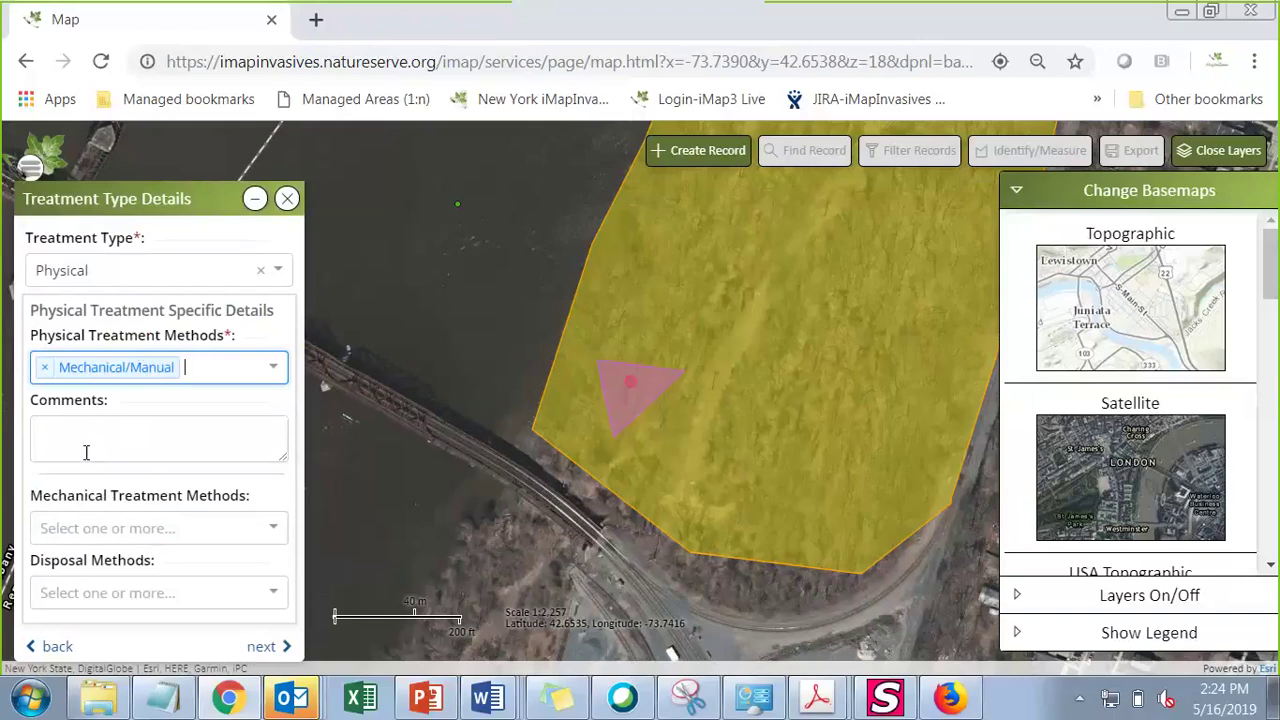
pyautogui.click(138, 527)
pyautogui.scroll(-1, 137, 528)
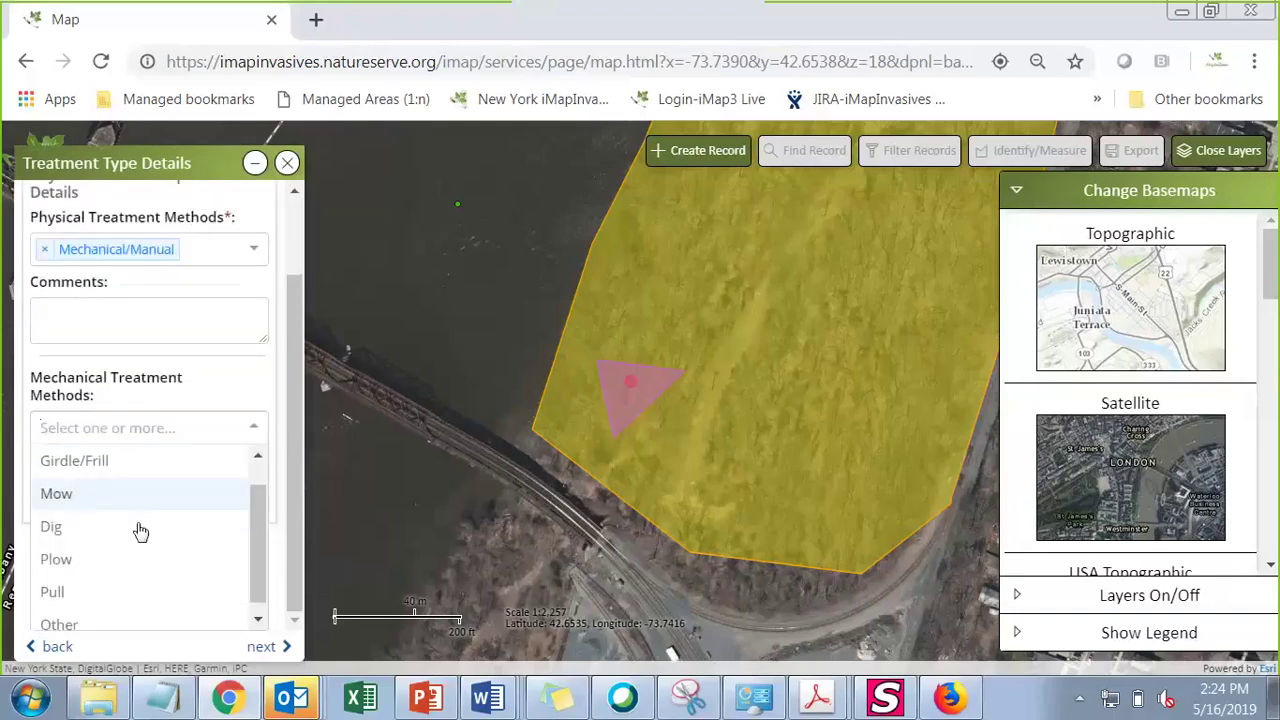
pyautogui.click(88, 580)
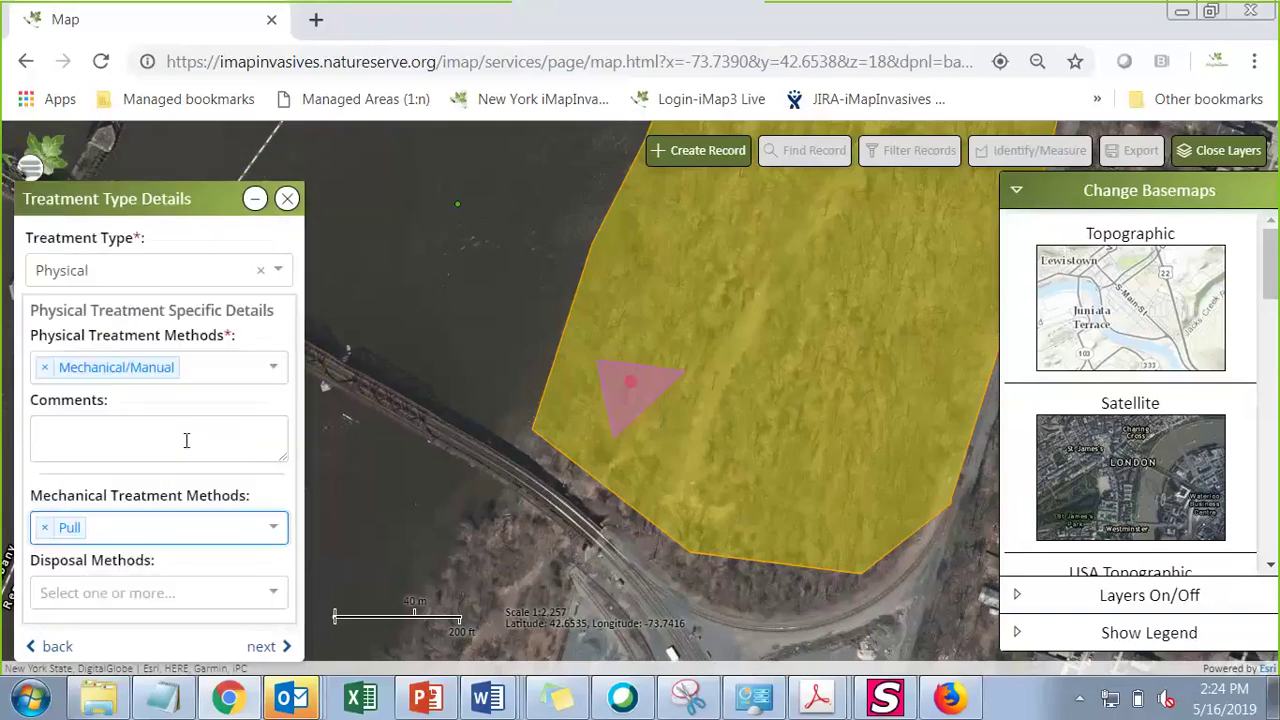
# Step: Add Barrier as a second physical method with Plastic Sheeting
pyautogui.click(208, 366)
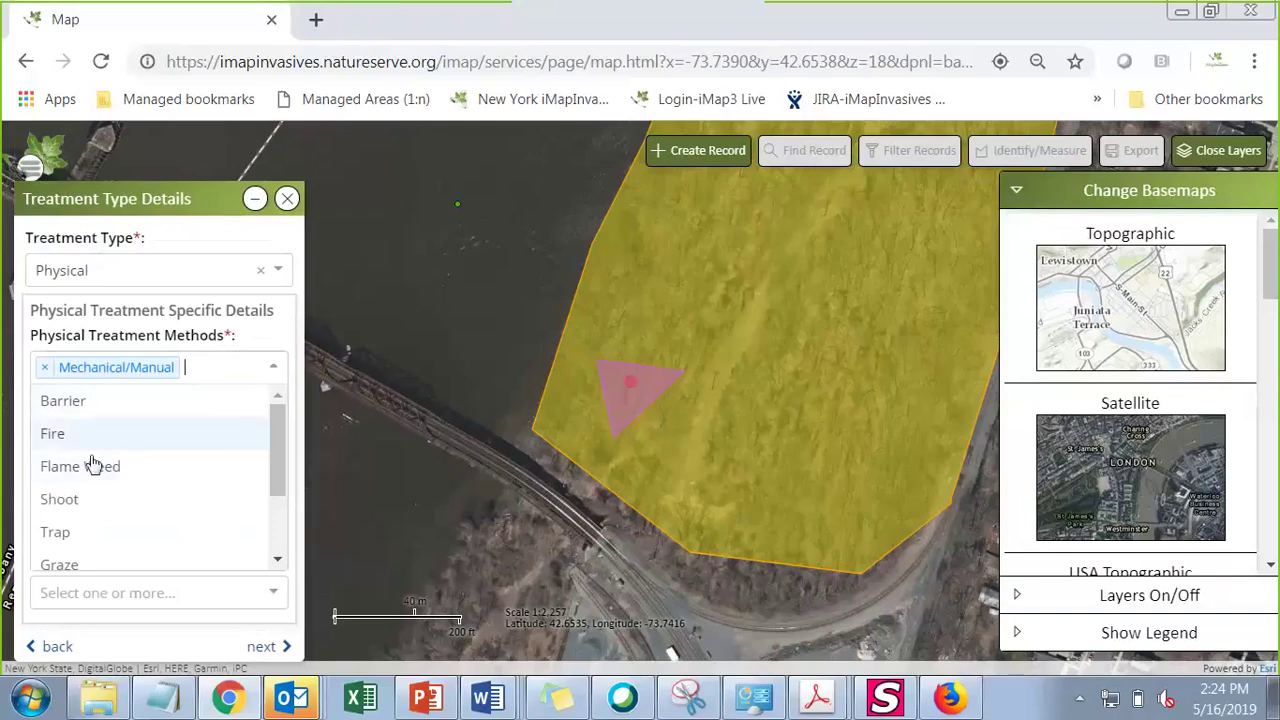
pyautogui.click(66, 401)
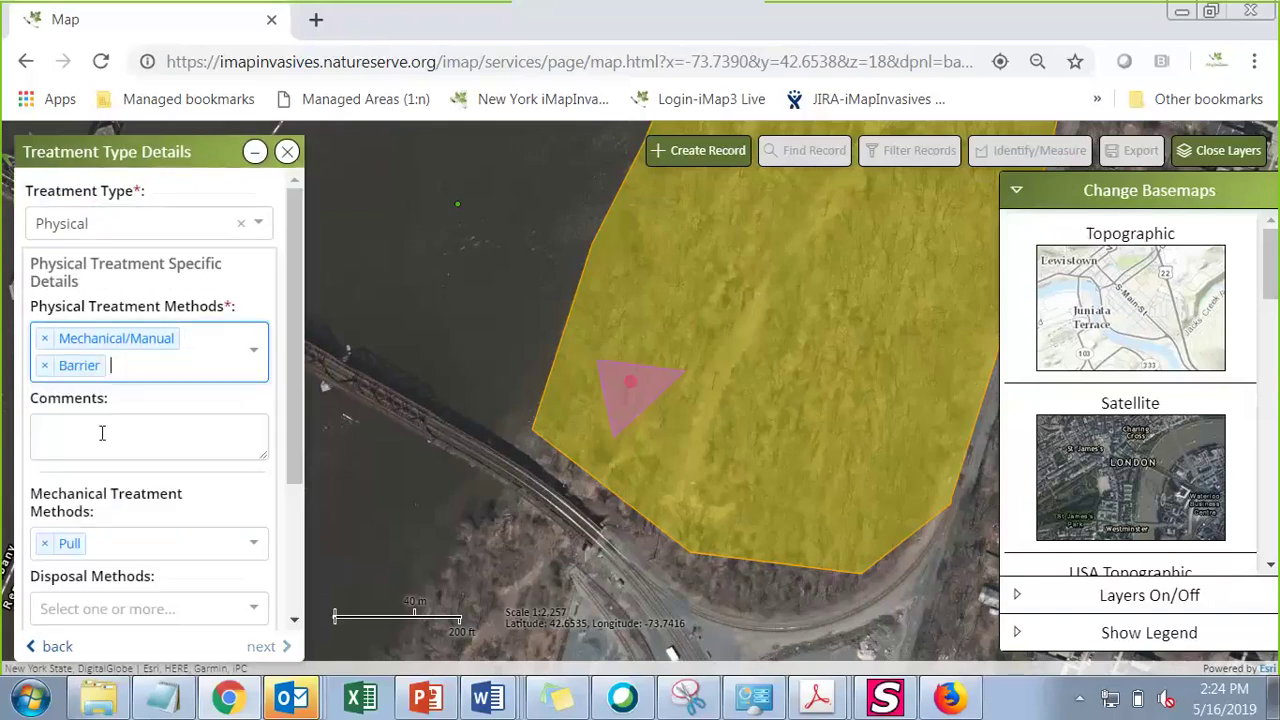
pyautogui.scroll(-1, 152, 482)
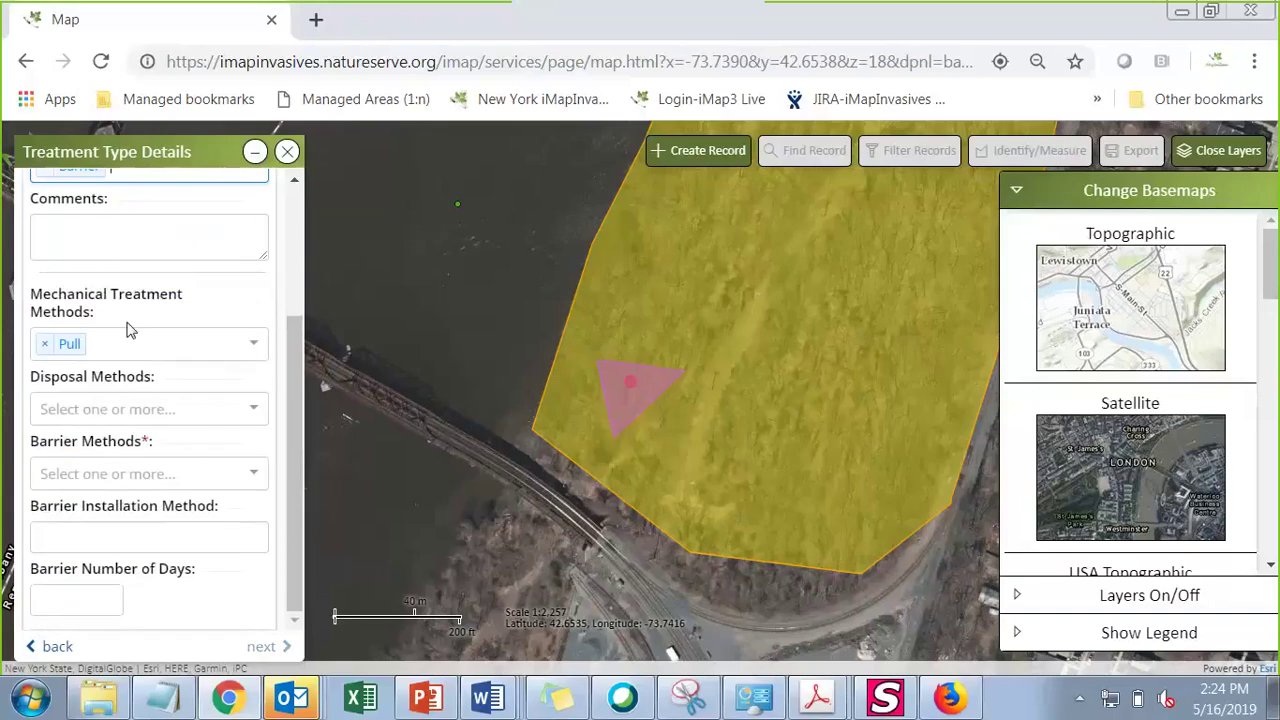
pyautogui.click(125, 476)
pyautogui.click(112, 507)
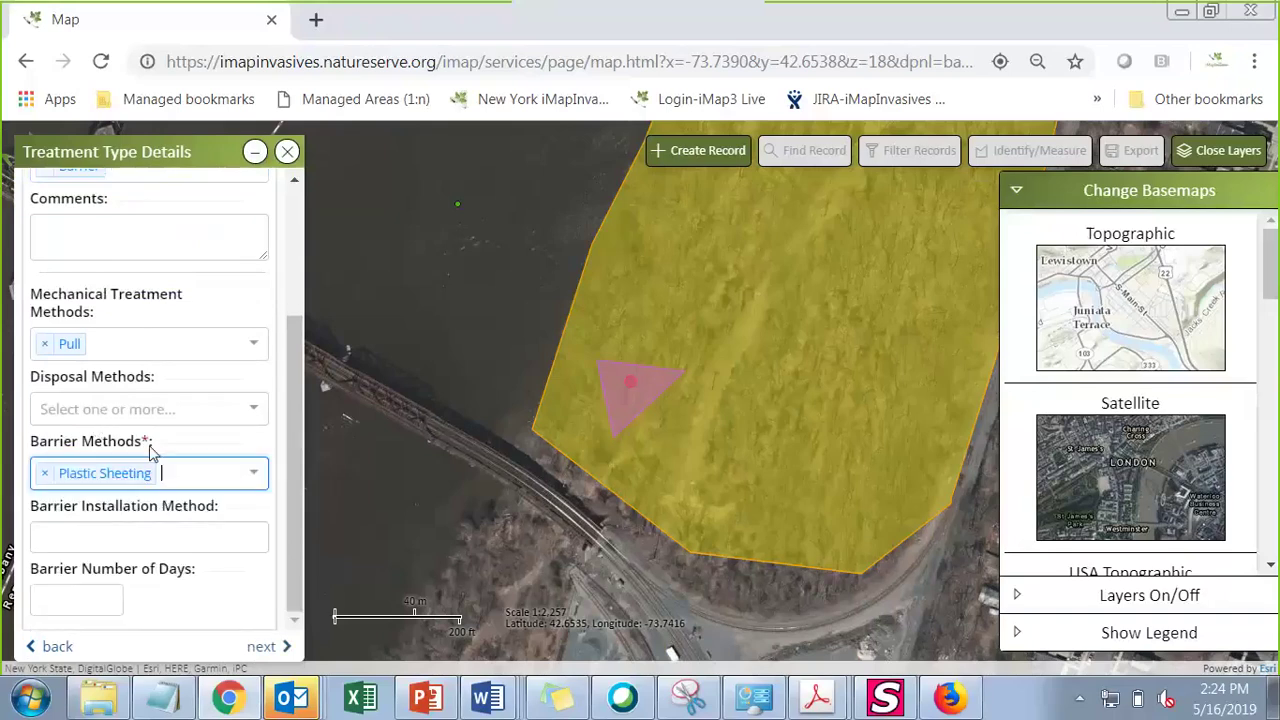
pyautogui.scroll(3, 210, 390)
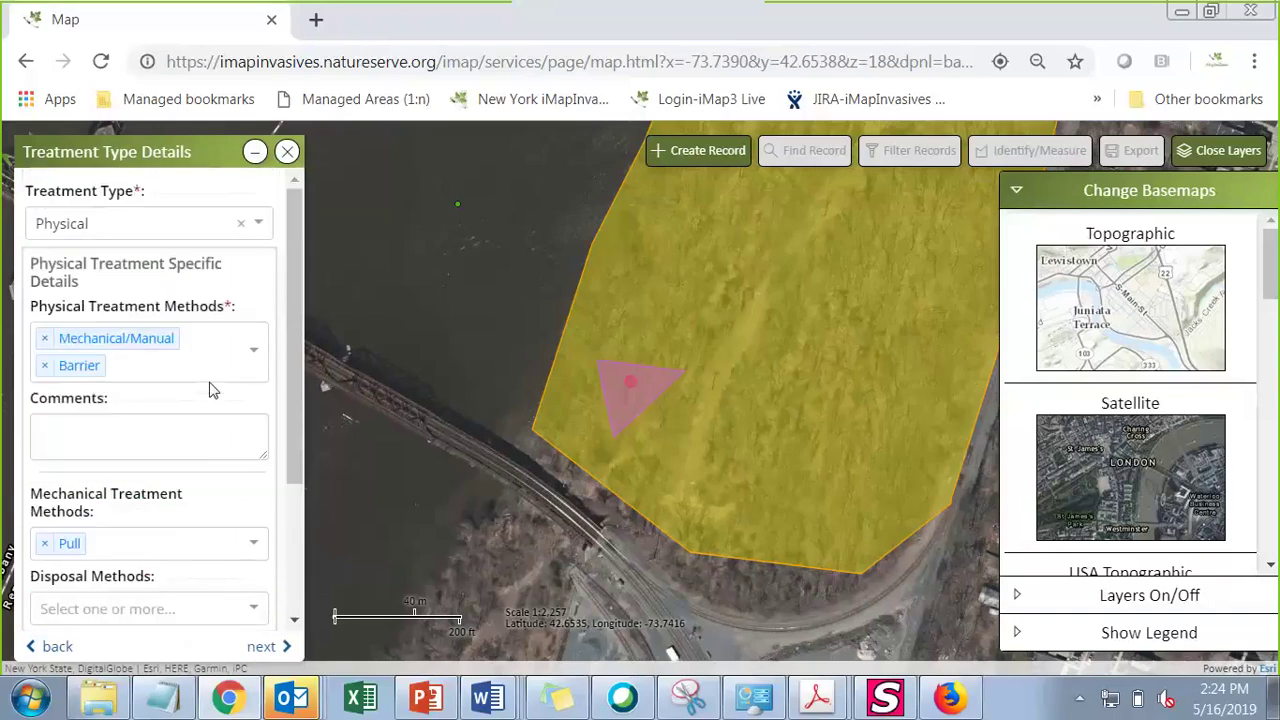
pyautogui.scroll(-3, 210, 390)
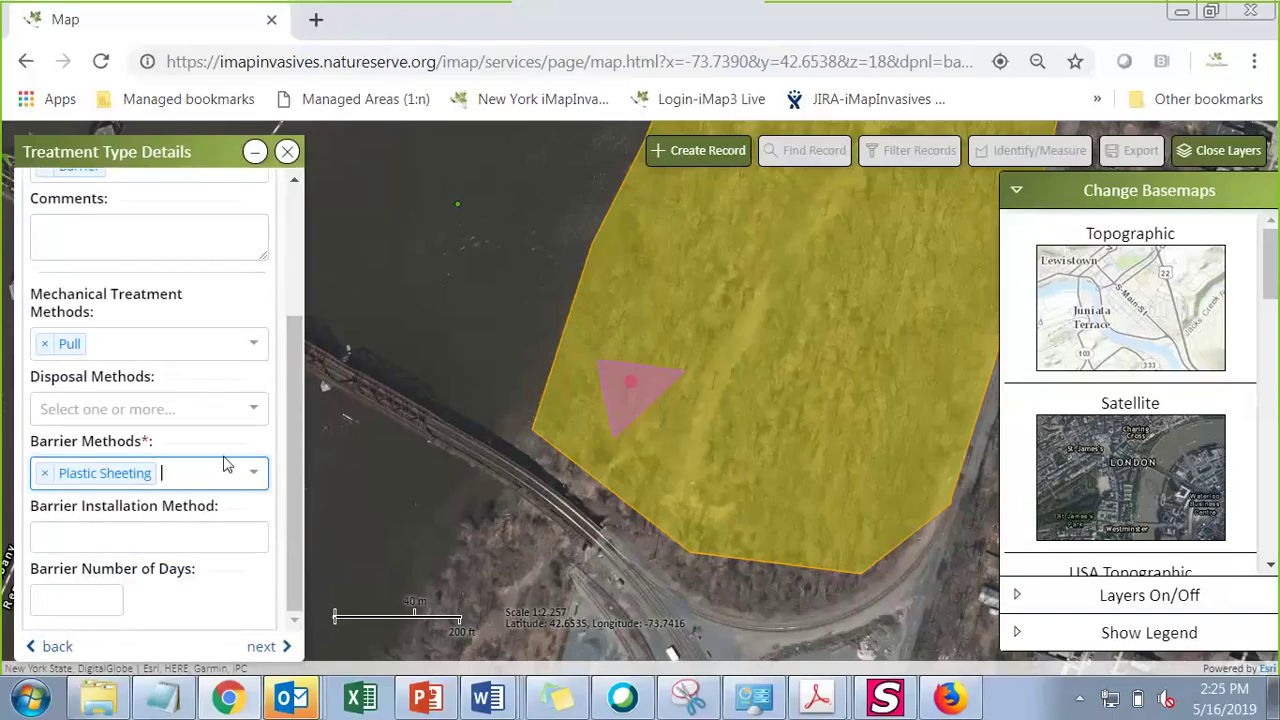
# Step: Save the Physical treatment and advance past Treatment Records to Not-Detected Details
pyautogui.click(262, 648)
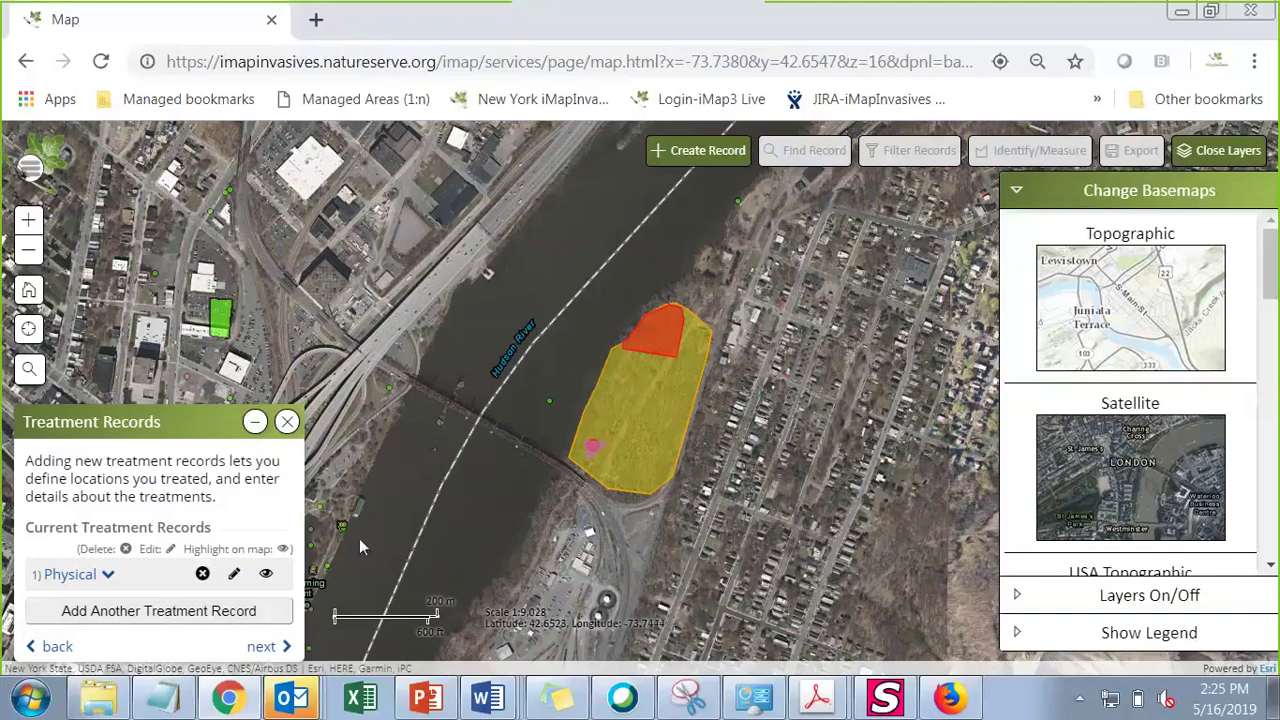
pyautogui.click(261, 647)
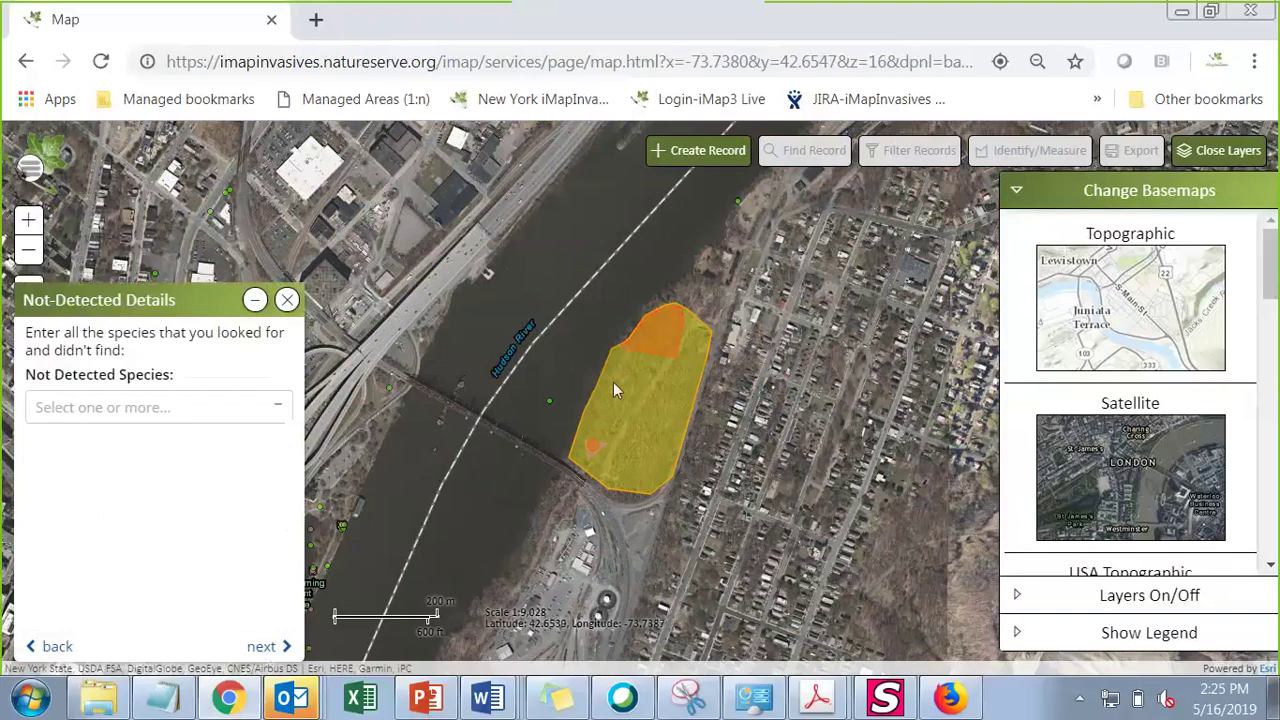
# Step: Add Hemlock Woolly Adelgid as not detected with 20m spent searching
pyautogui.click(201, 410)
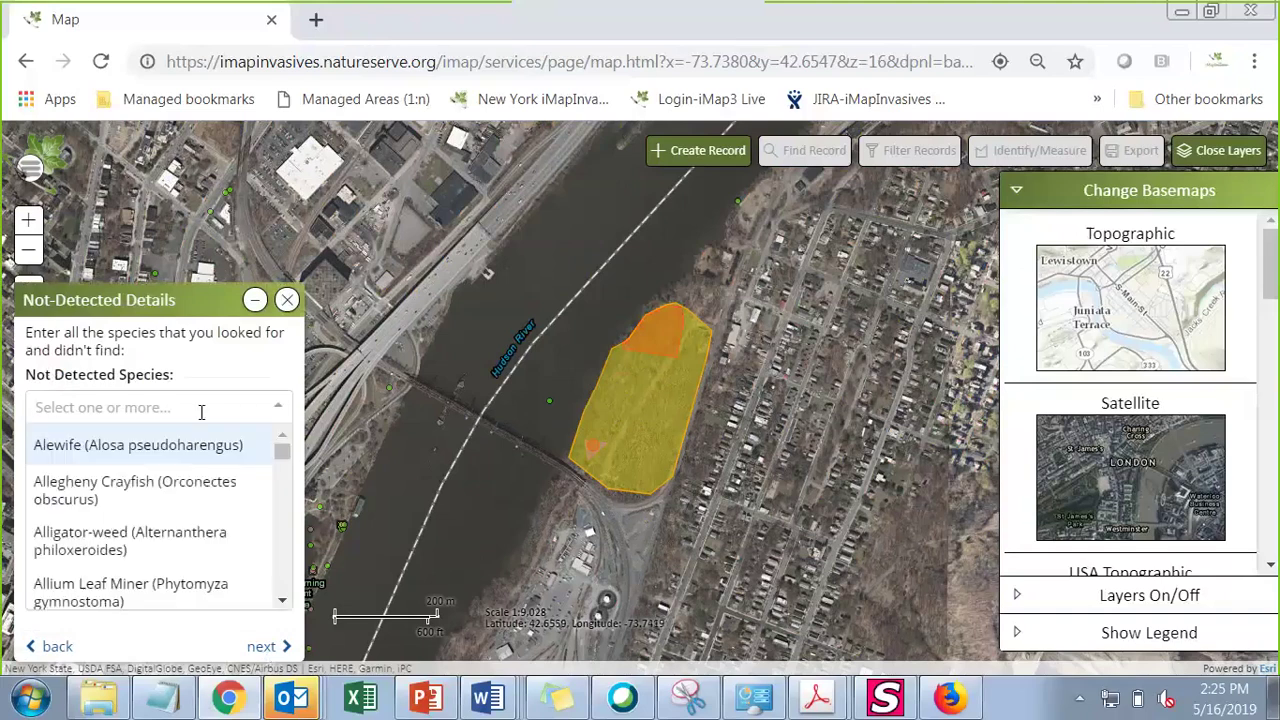
pyautogui.write('a')
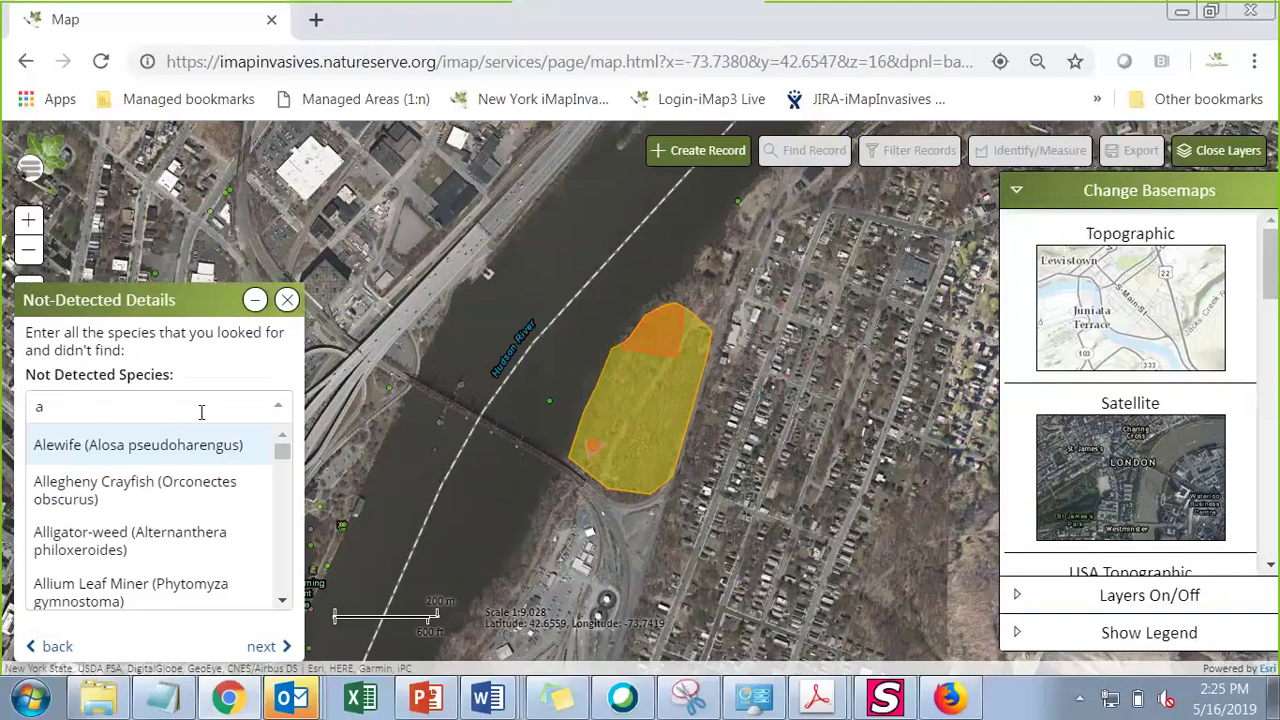
pyautogui.write('del')
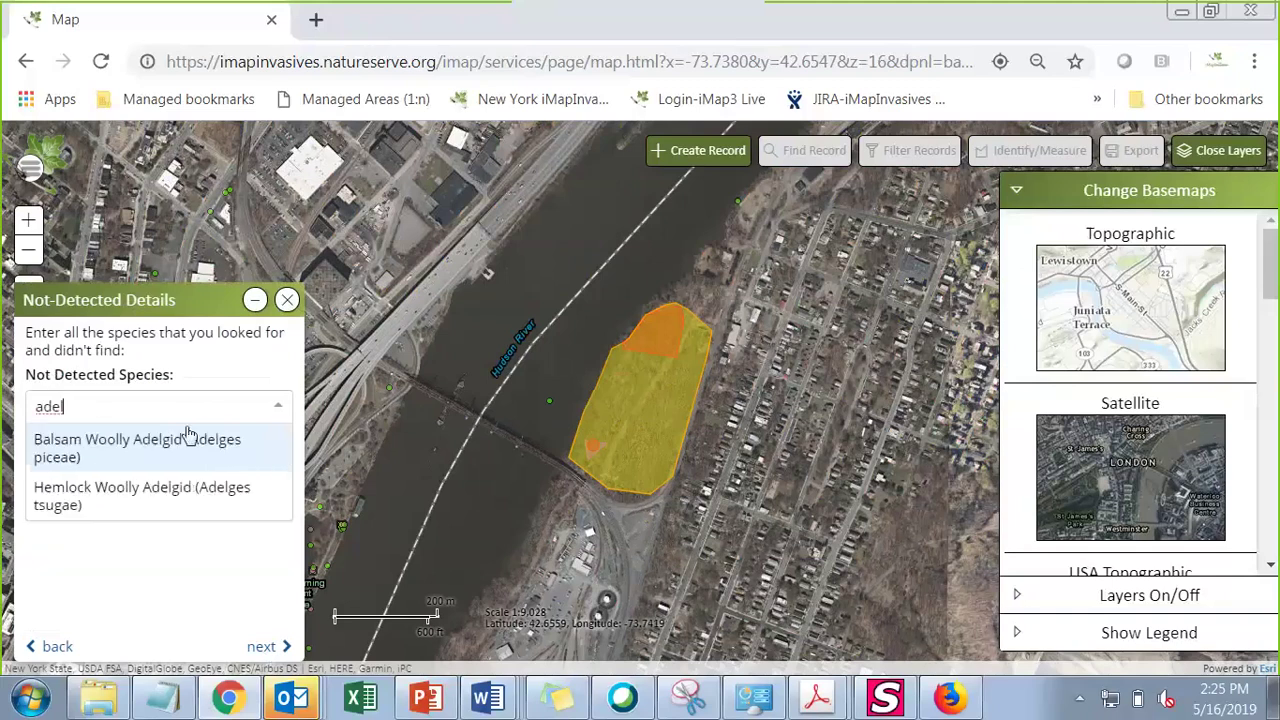
pyautogui.click(161, 488)
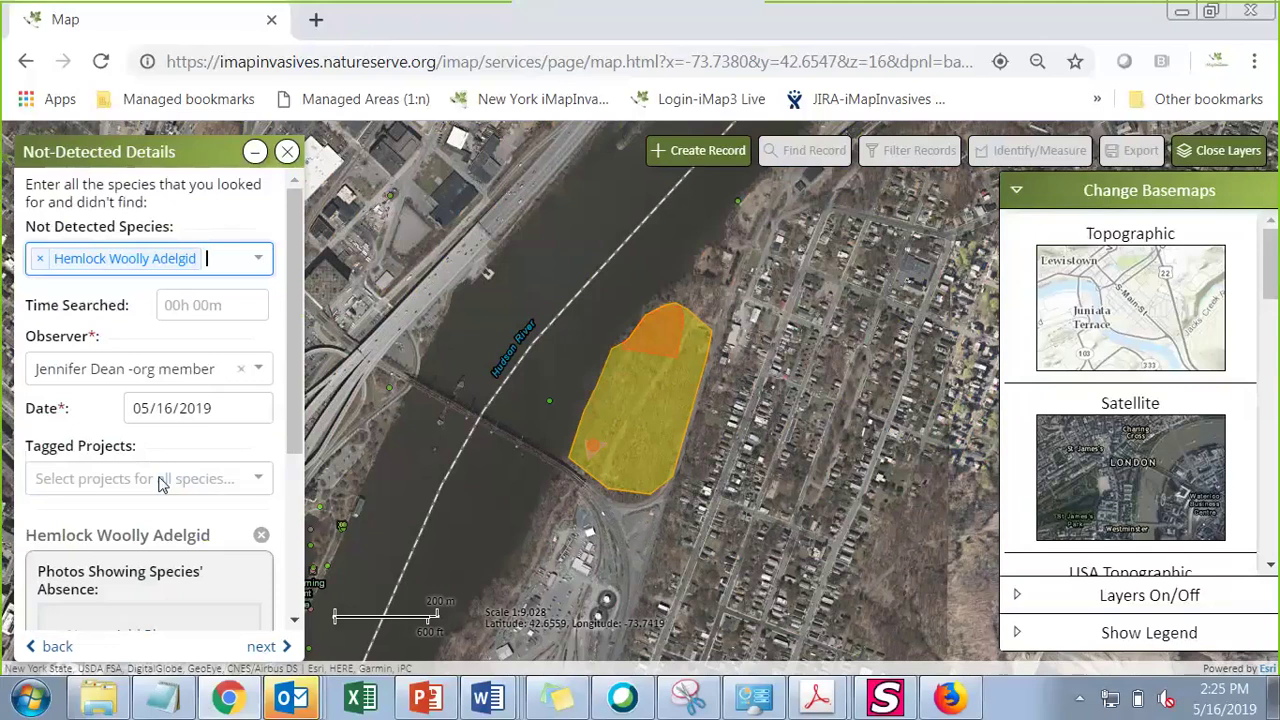
pyautogui.click(237, 305)
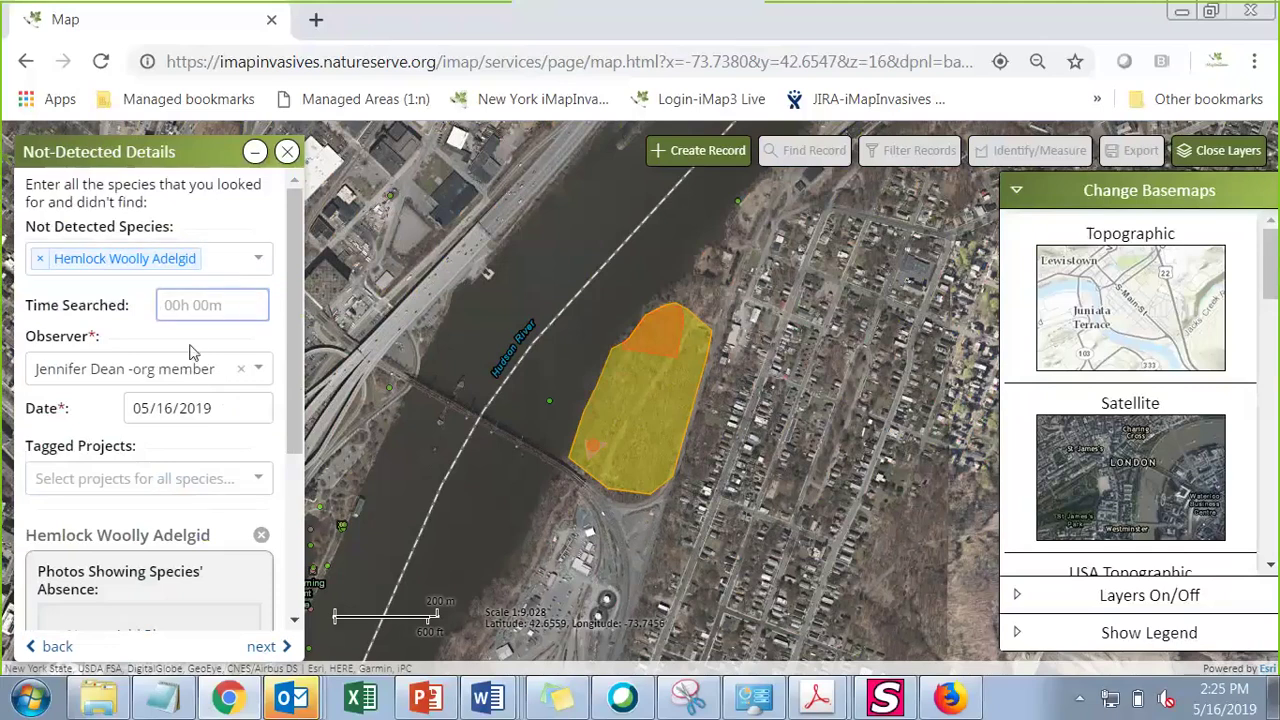
pyautogui.write('20m')
# Step: Tag the not-detected record with the JMD Test project
pyautogui.scroll(-1, 86, 403)
pyautogui.scroll(-3, 86, 403)
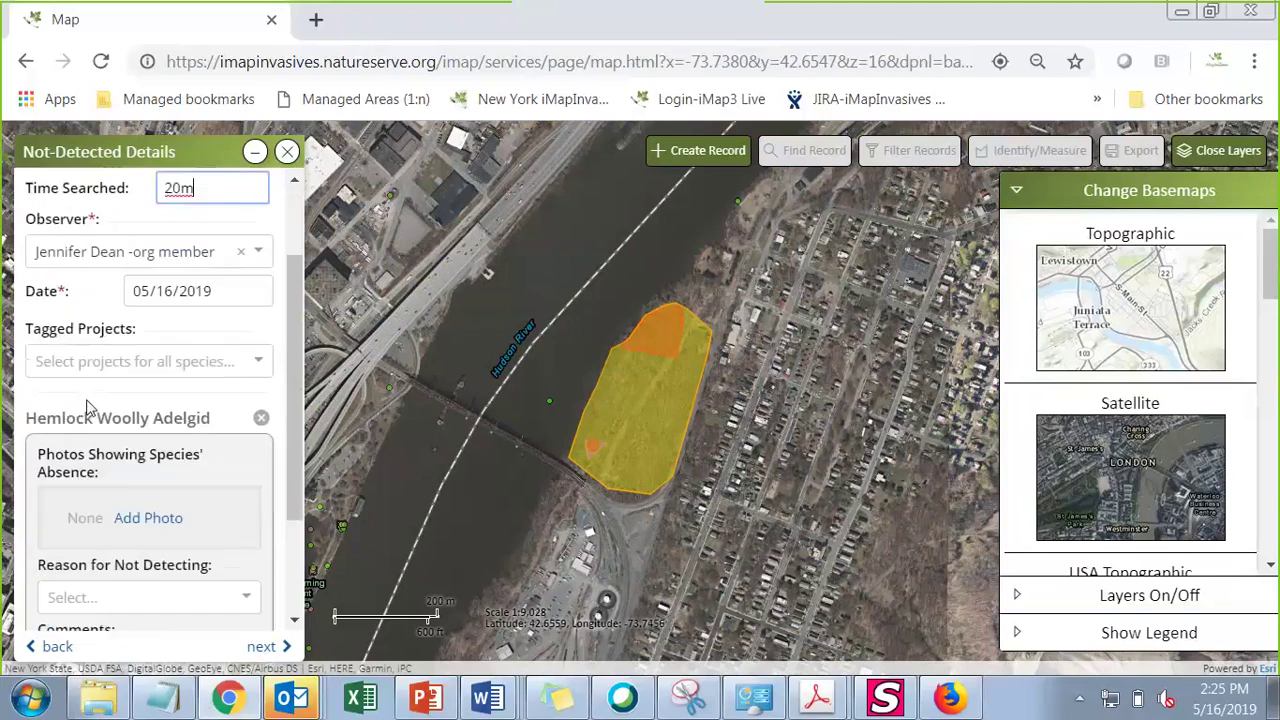
pyautogui.click(156, 359)
pyautogui.click(136, 395)
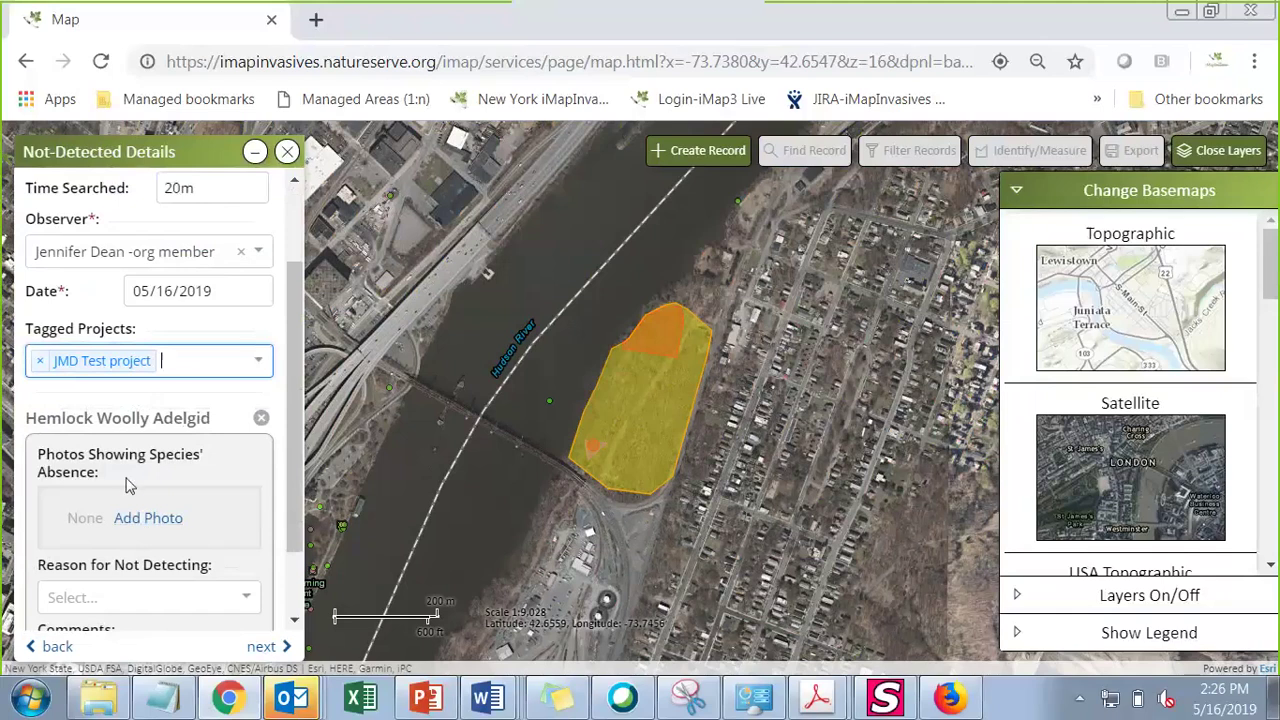
# Step: Set the reason for not detecting to 'Species has never been detected here previously'
pyautogui.scroll(-3, 128, 498)
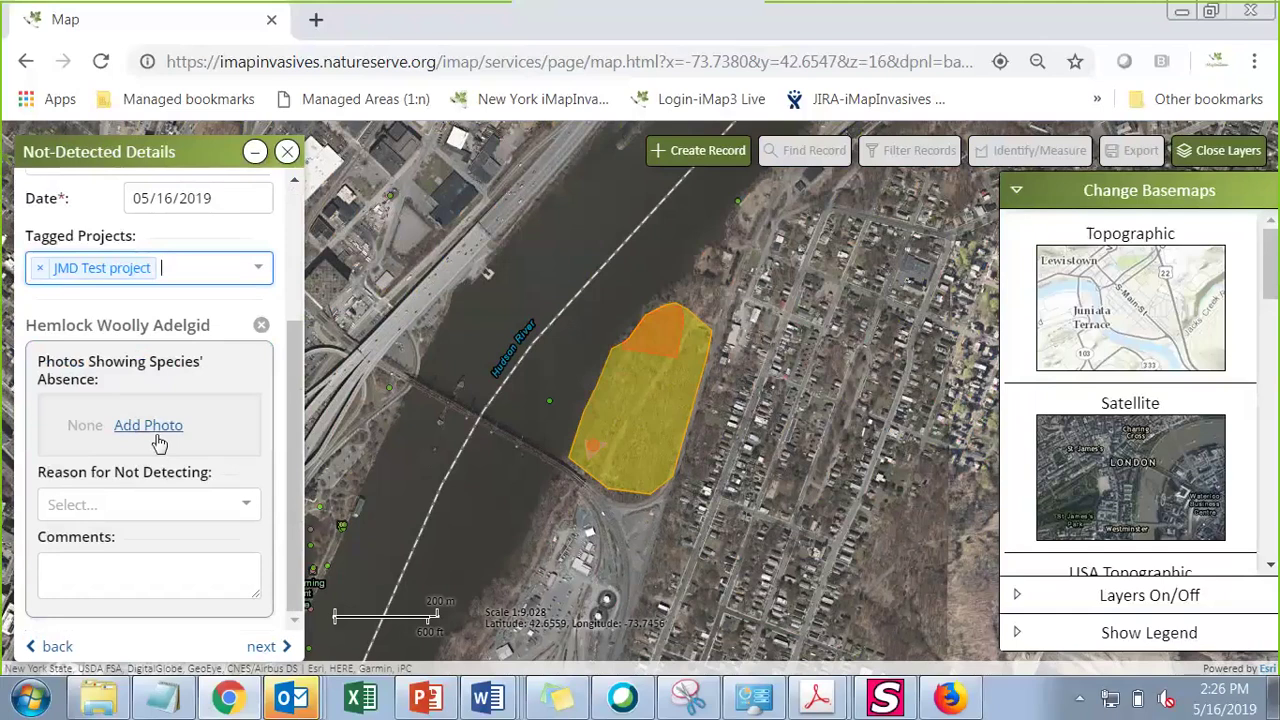
pyautogui.click(146, 504)
pyautogui.click(294, 463)
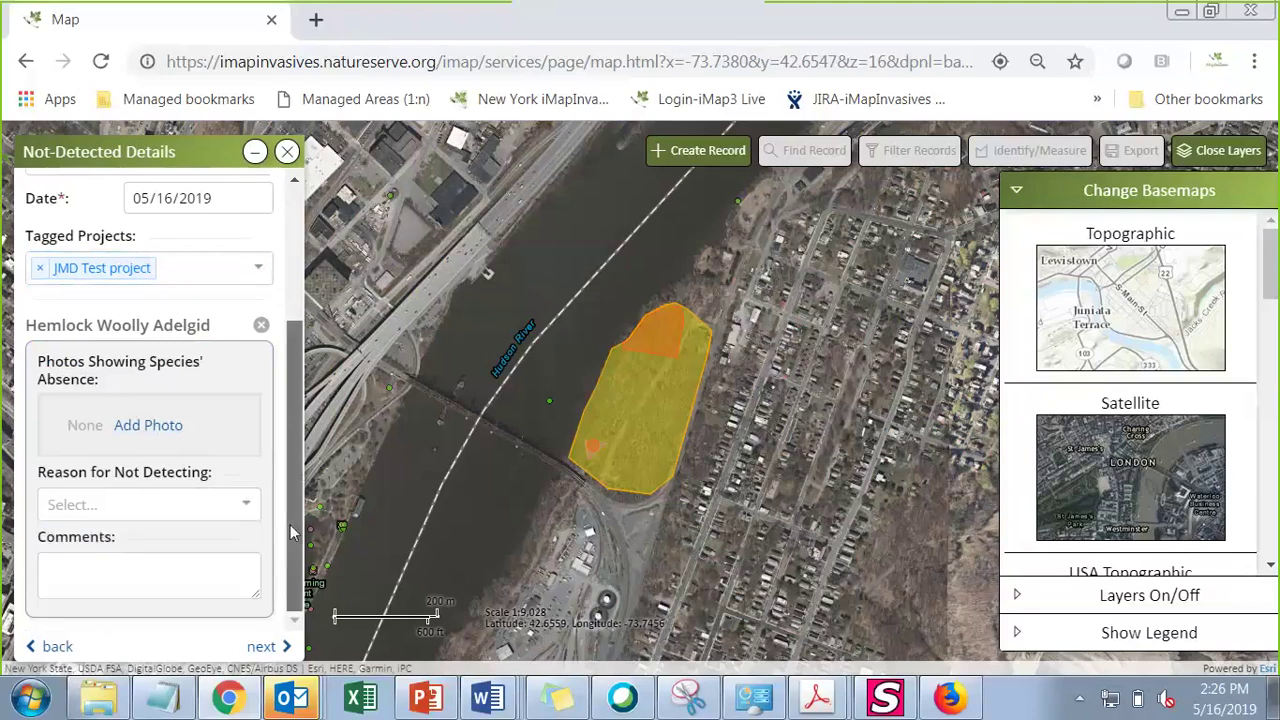
pyautogui.click(182, 491)
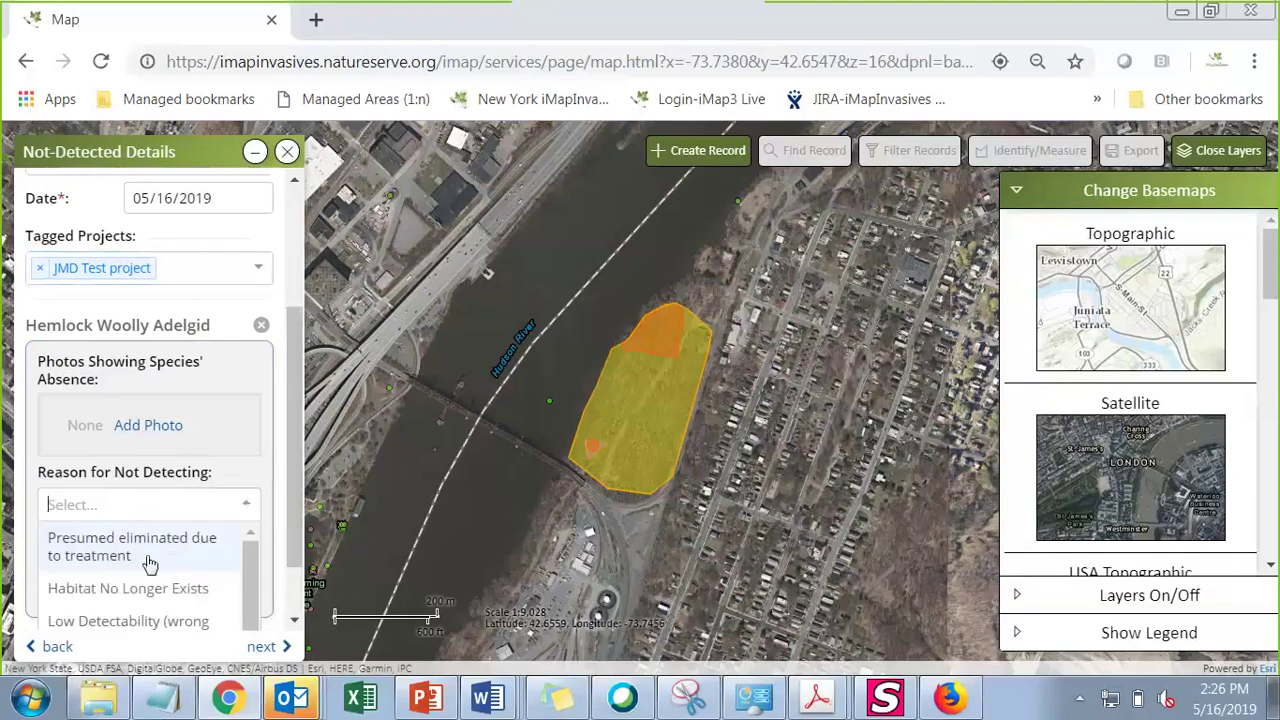
pyautogui.scroll(-1, 147, 562)
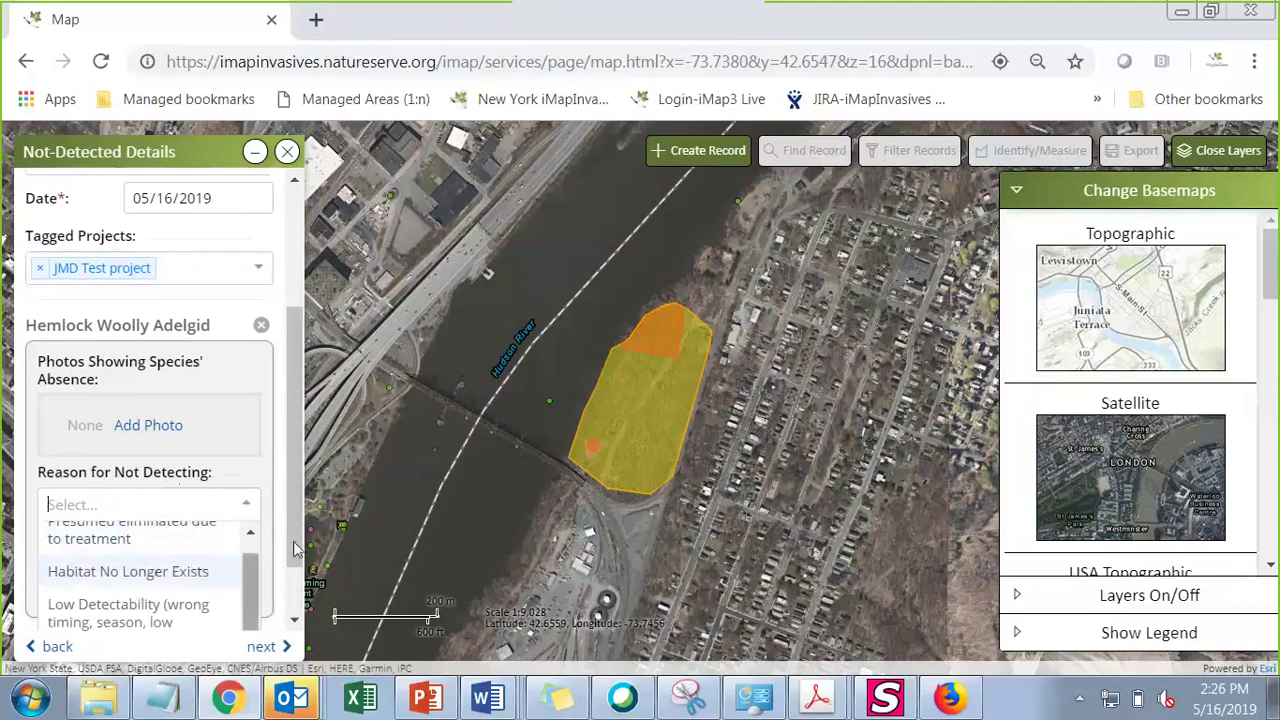
pyautogui.click(296, 600)
pyautogui.click(217, 503)
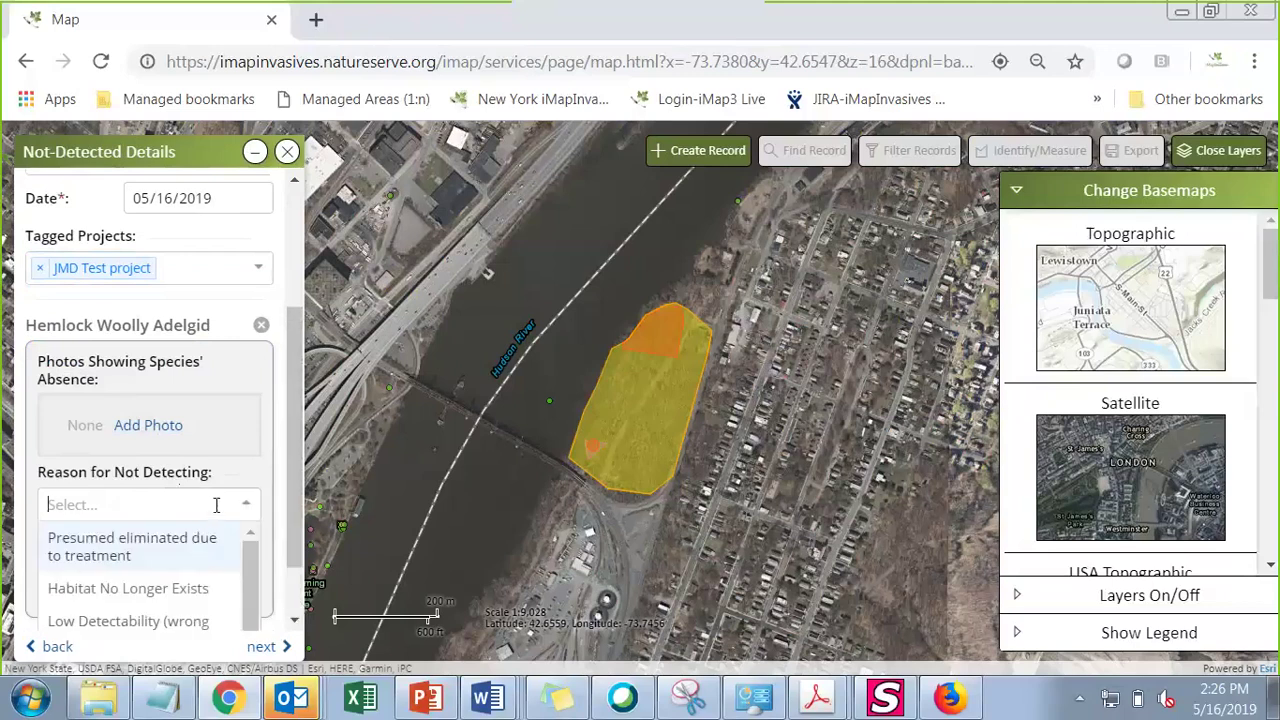
pyautogui.scroll(-1, 191, 557)
pyautogui.scroll(-2, 218, 336)
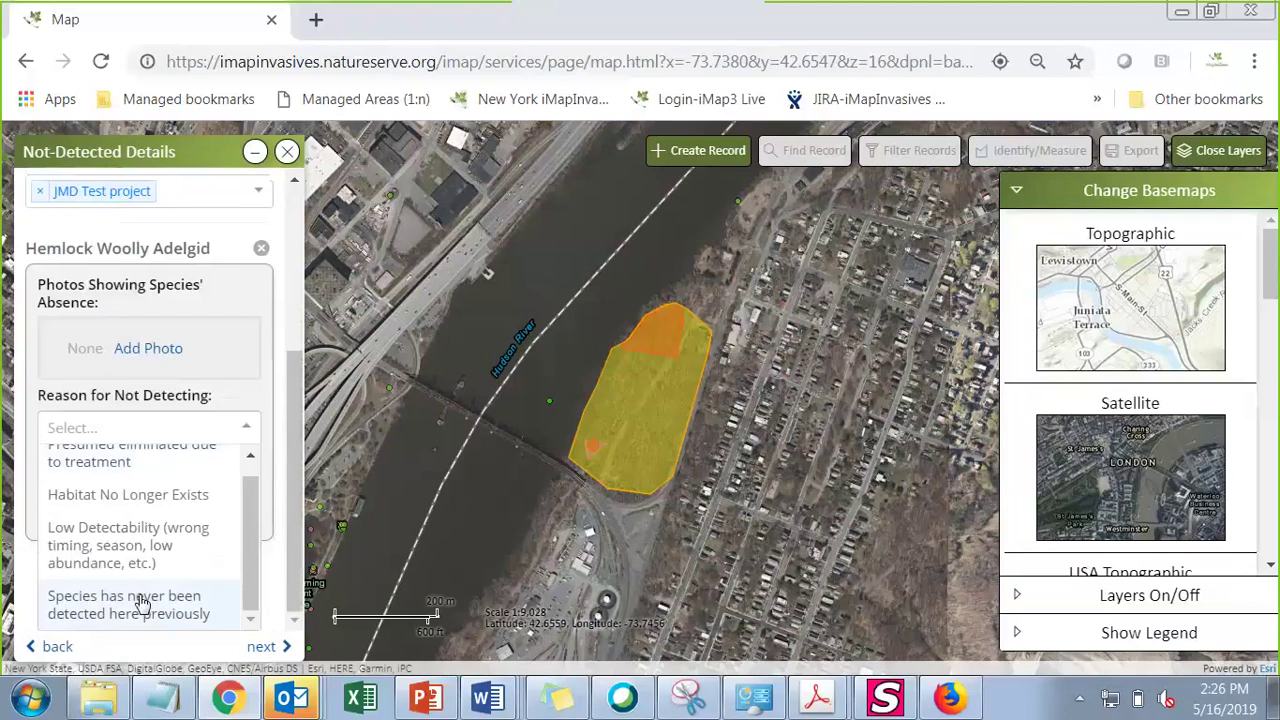
pyautogui.click(83, 608)
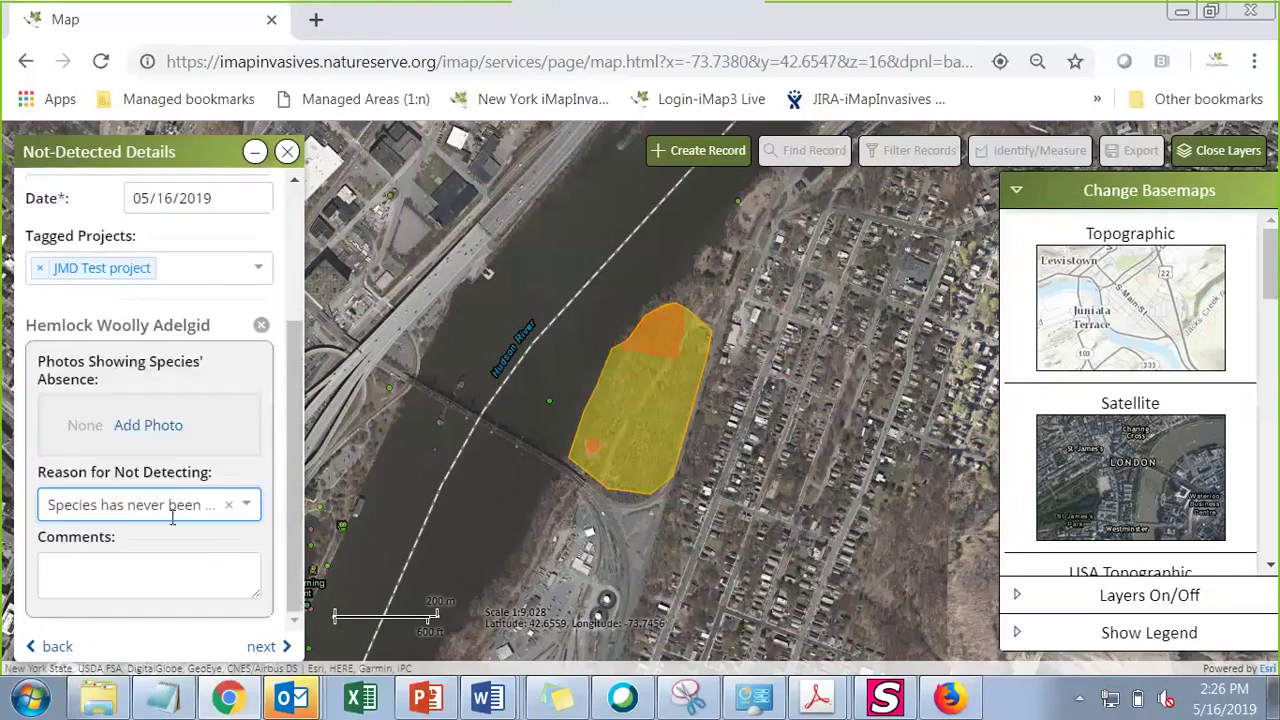
# Step: Go to the Summary and zoom the map to the searched area and first presence
pyautogui.click(263, 647)
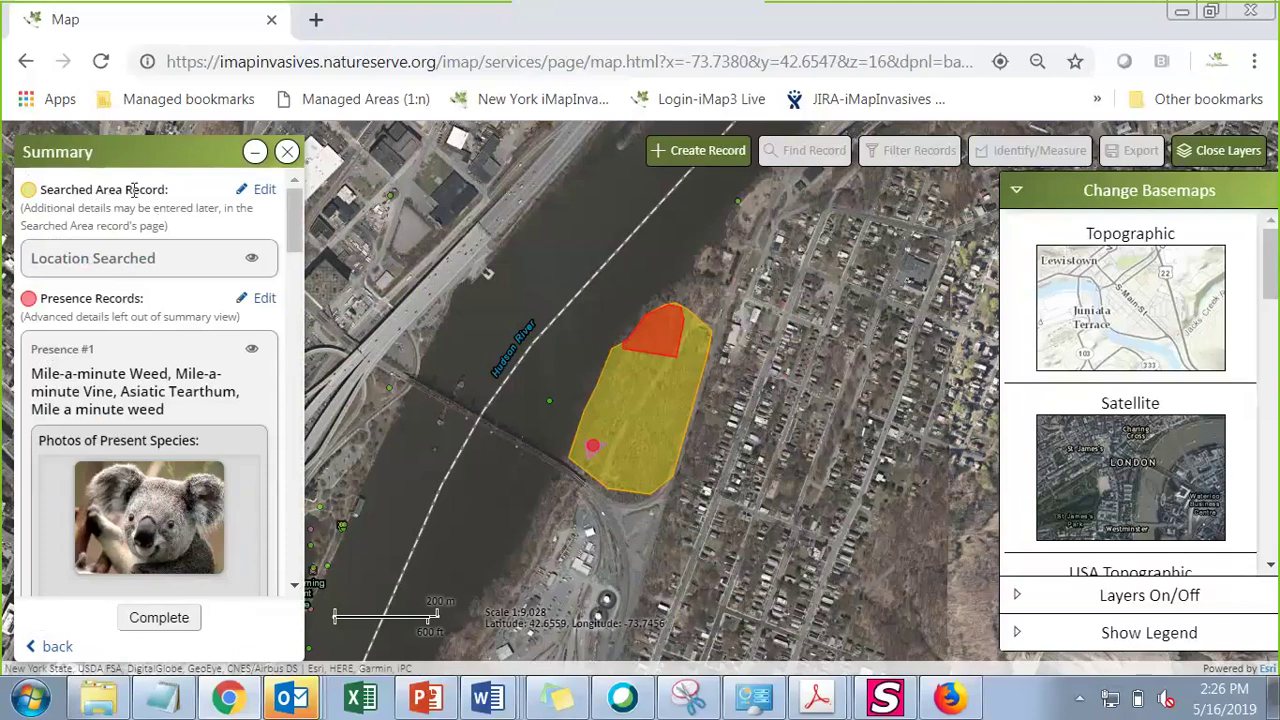
pyautogui.click(253, 261)
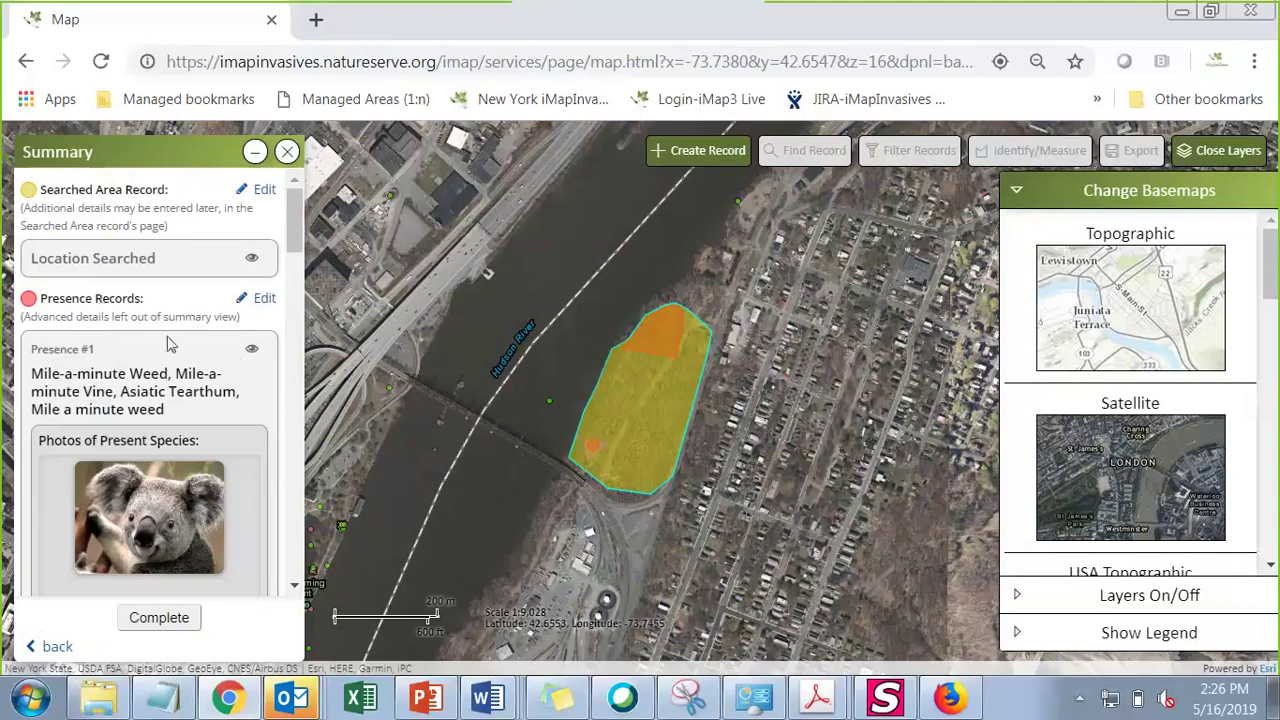
pyautogui.click(252, 355)
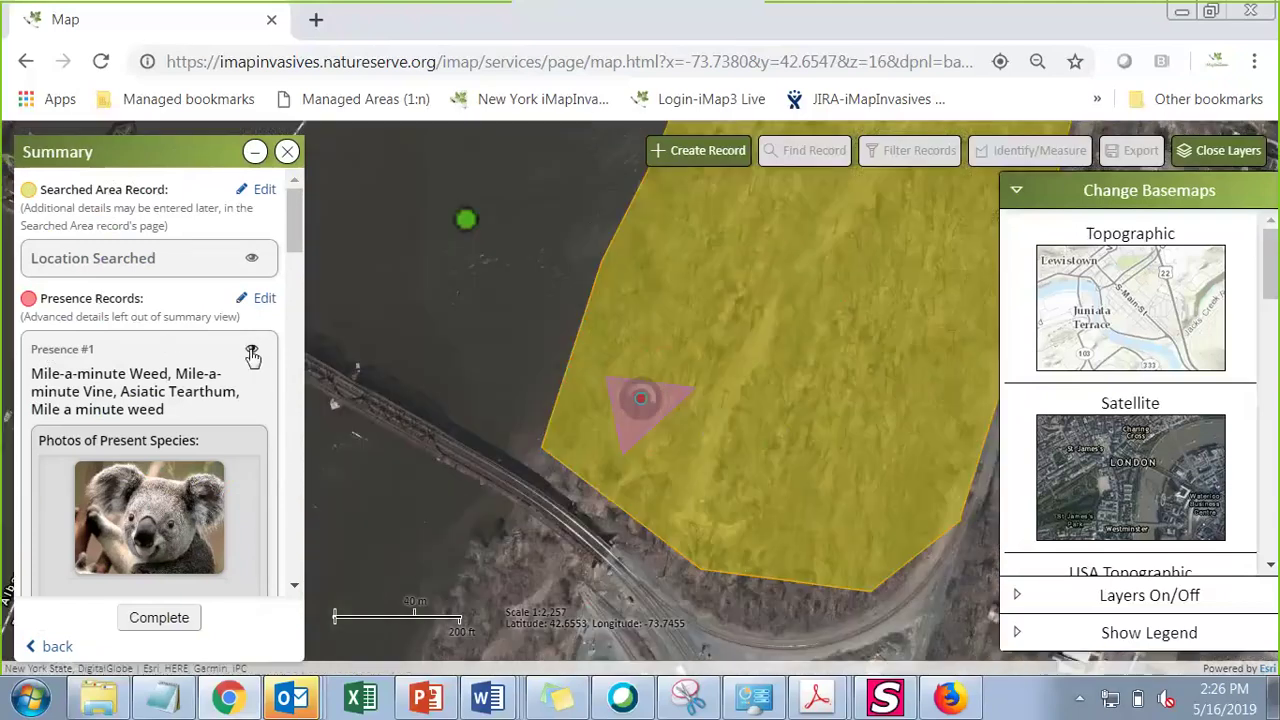
pyautogui.click(295, 588)
pyautogui.scroll(-5, 295, 590)
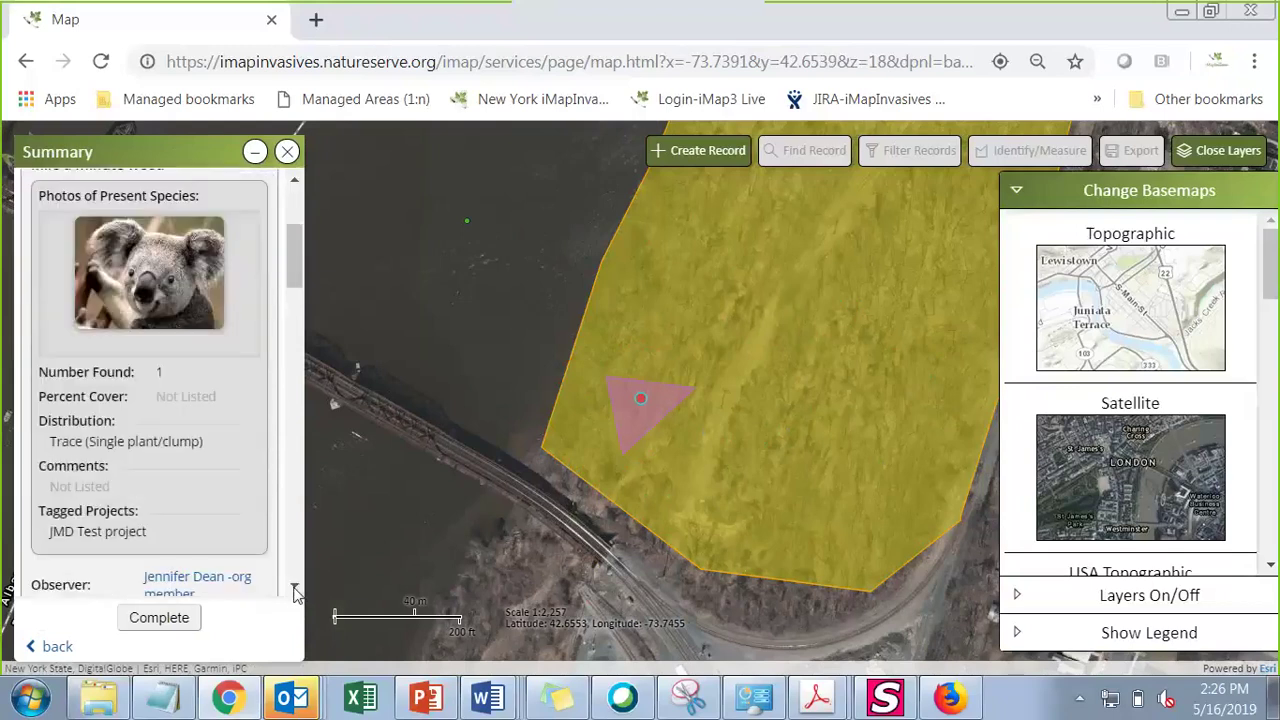
pyautogui.scroll(-3, 295, 590)
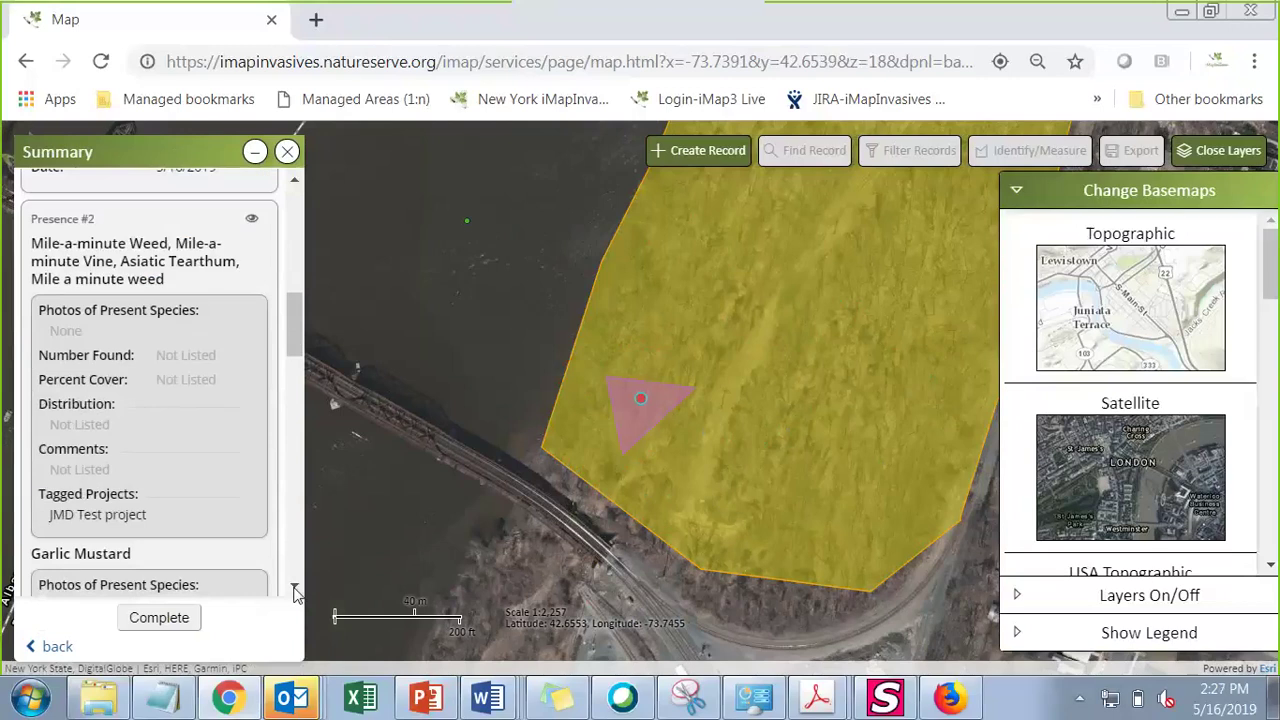
# Step: Zoom the map to the second presence, the treatment area and the Hemlock Woolly Adelgid not-detected area
pyautogui.click(252, 219)
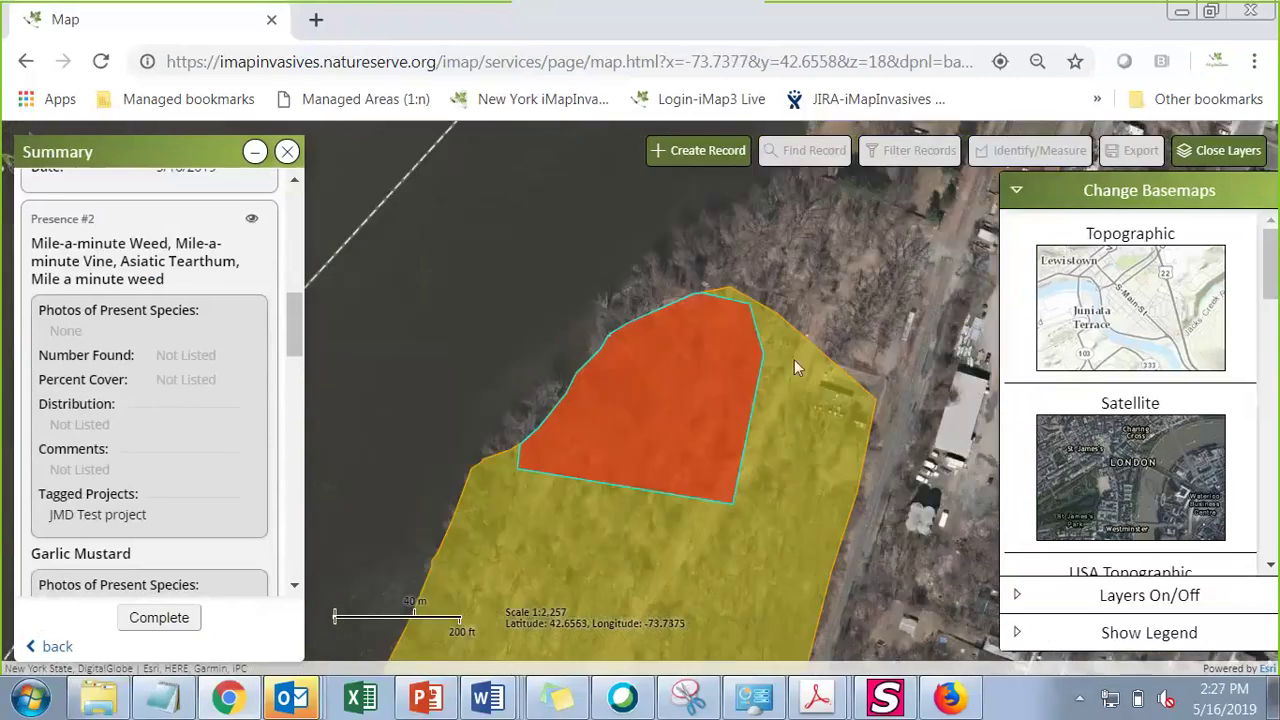
pyautogui.scroll(-1, 293, 365)
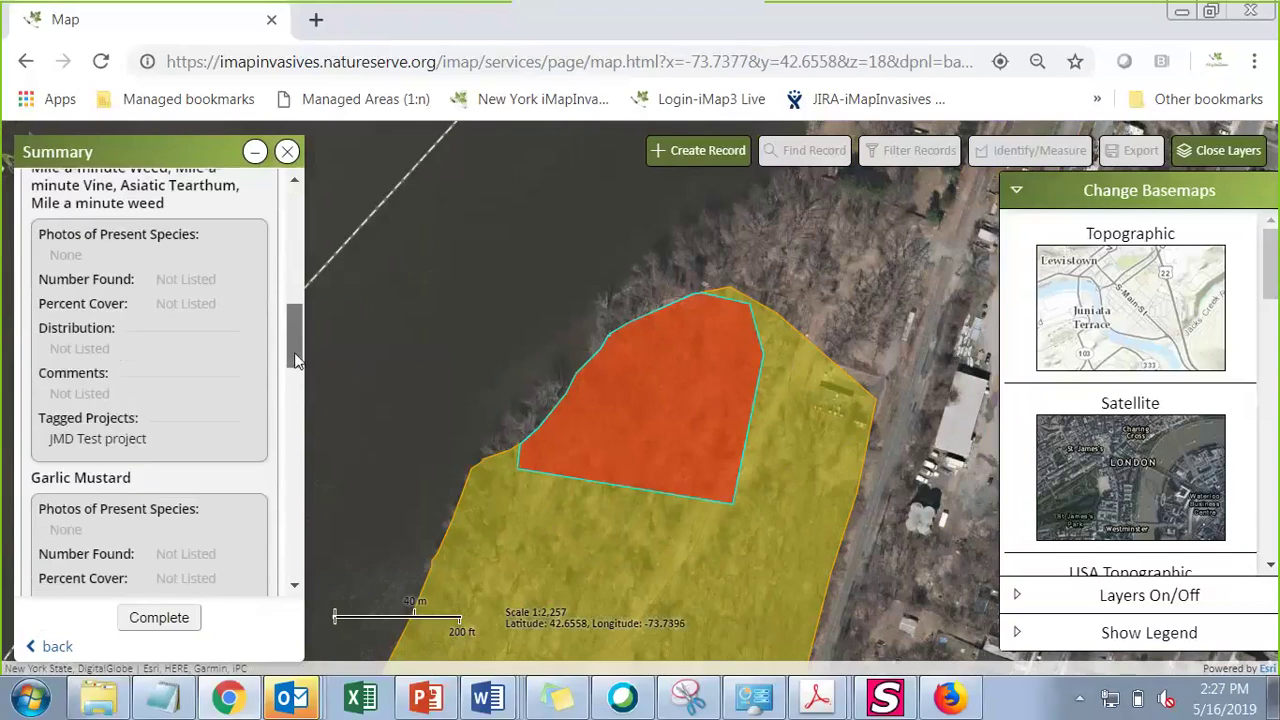
pyautogui.moveTo(295, 360); pyautogui.dragTo(295, 443)
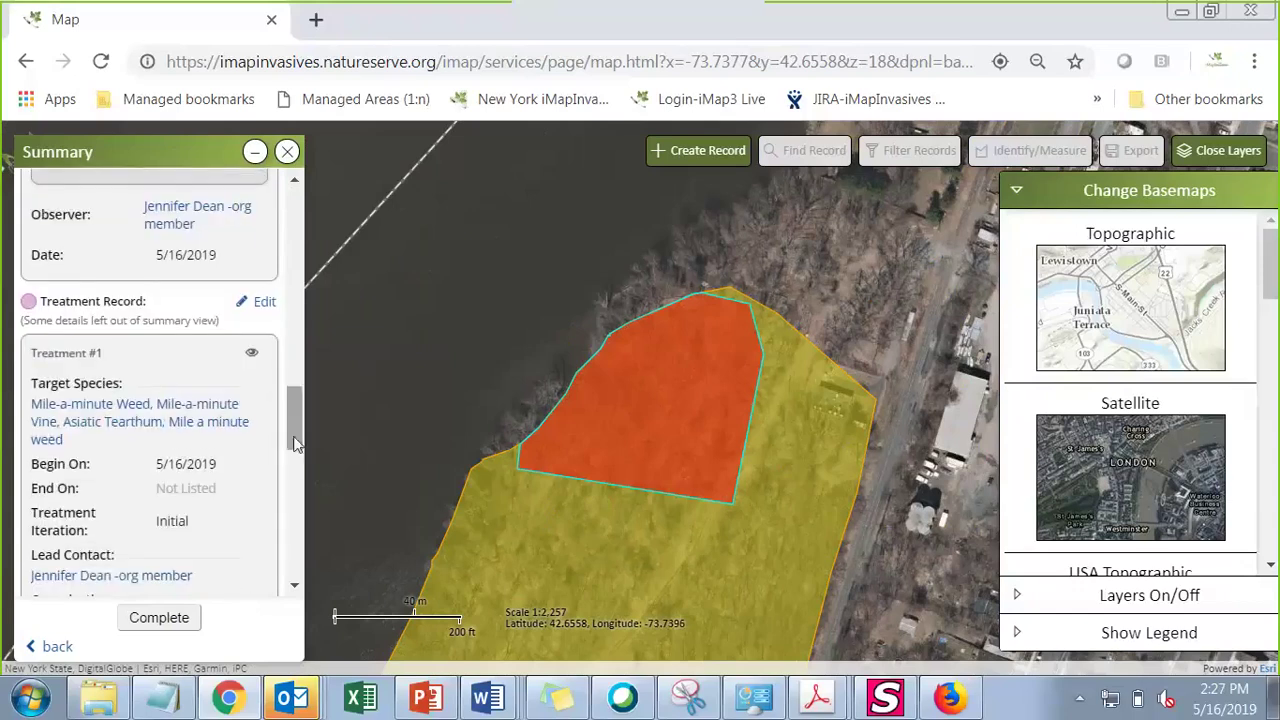
pyautogui.click(252, 358)
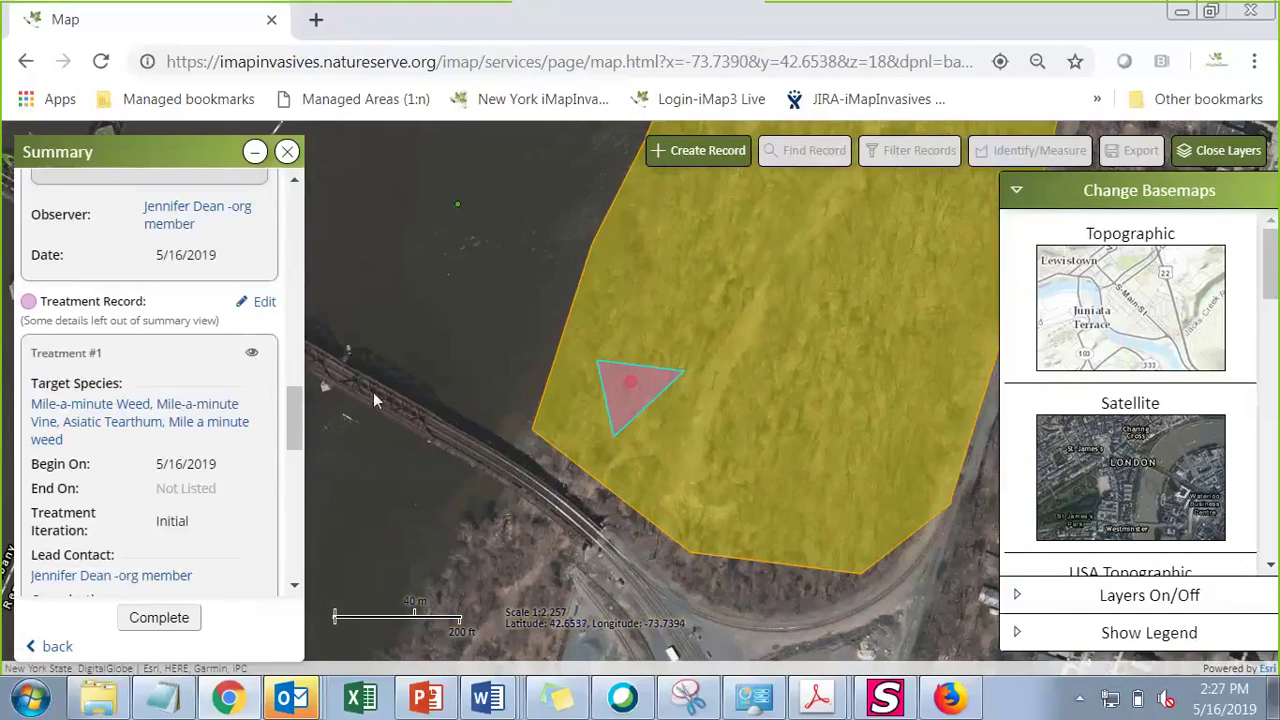
pyautogui.moveTo(294, 436); pyautogui.dragTo(293, 450)
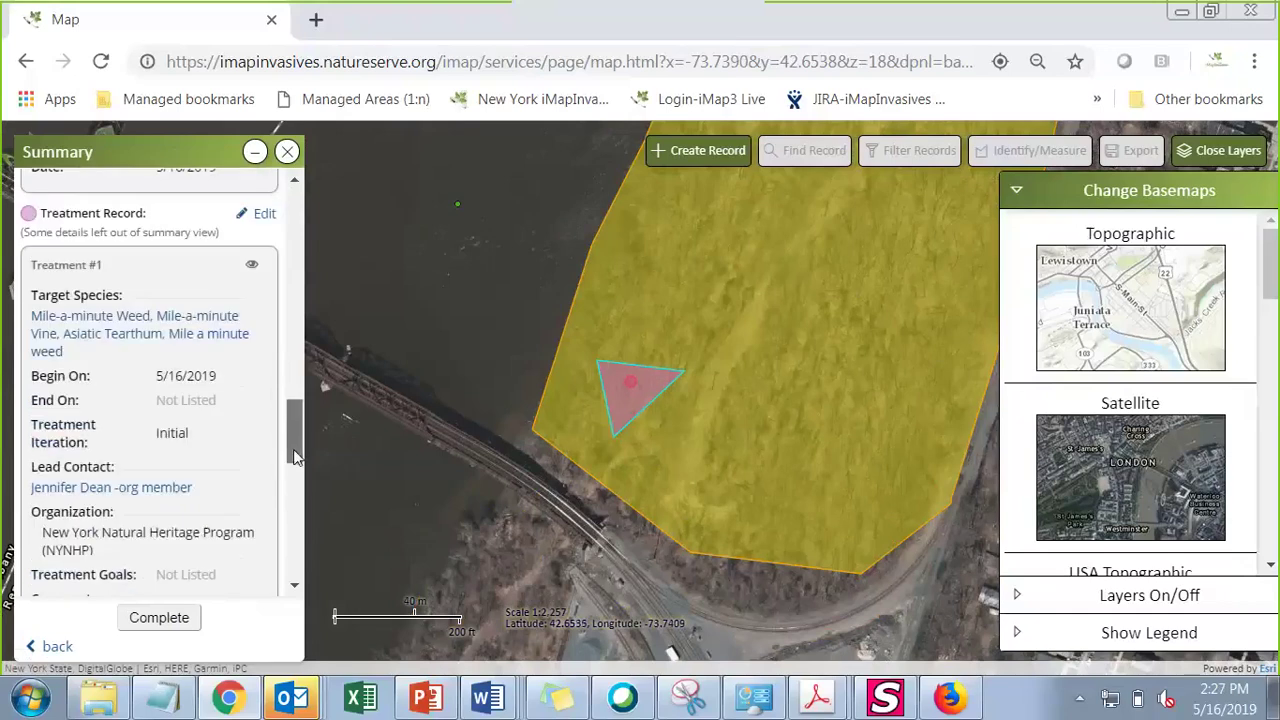
pyautogui.scroll(-5, 294, 455)
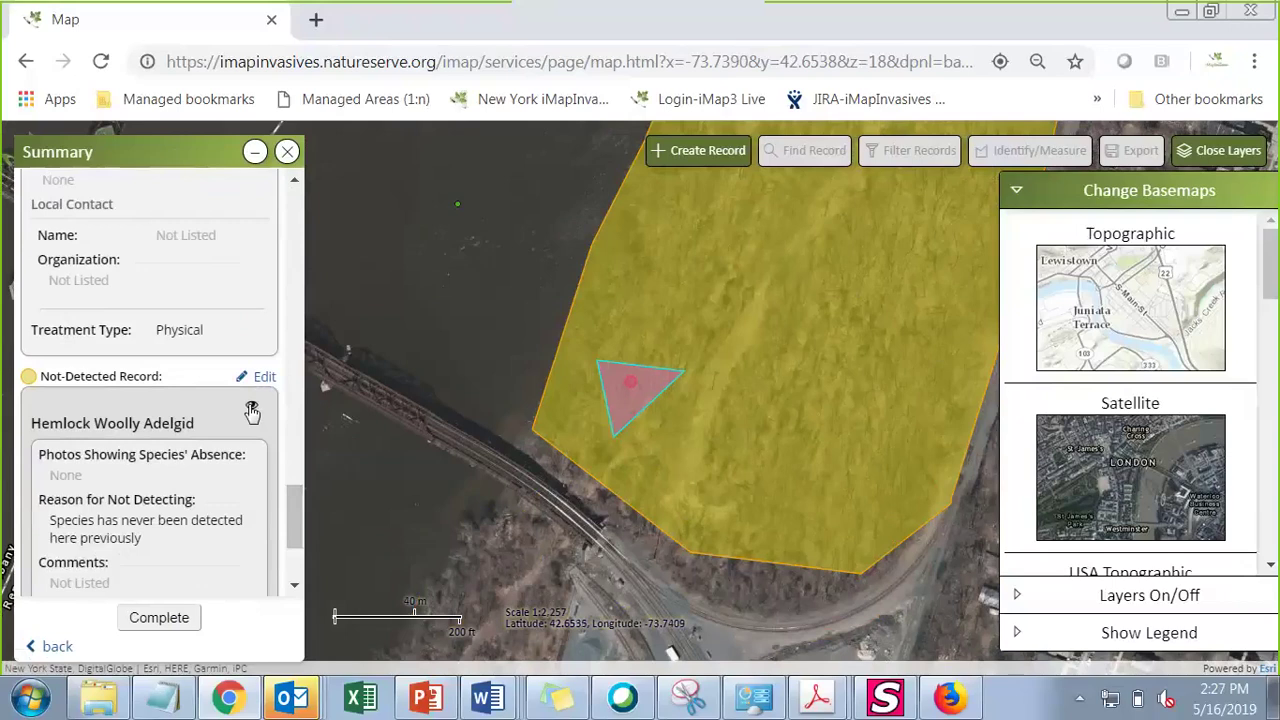
pyautogui.click(252, 410)
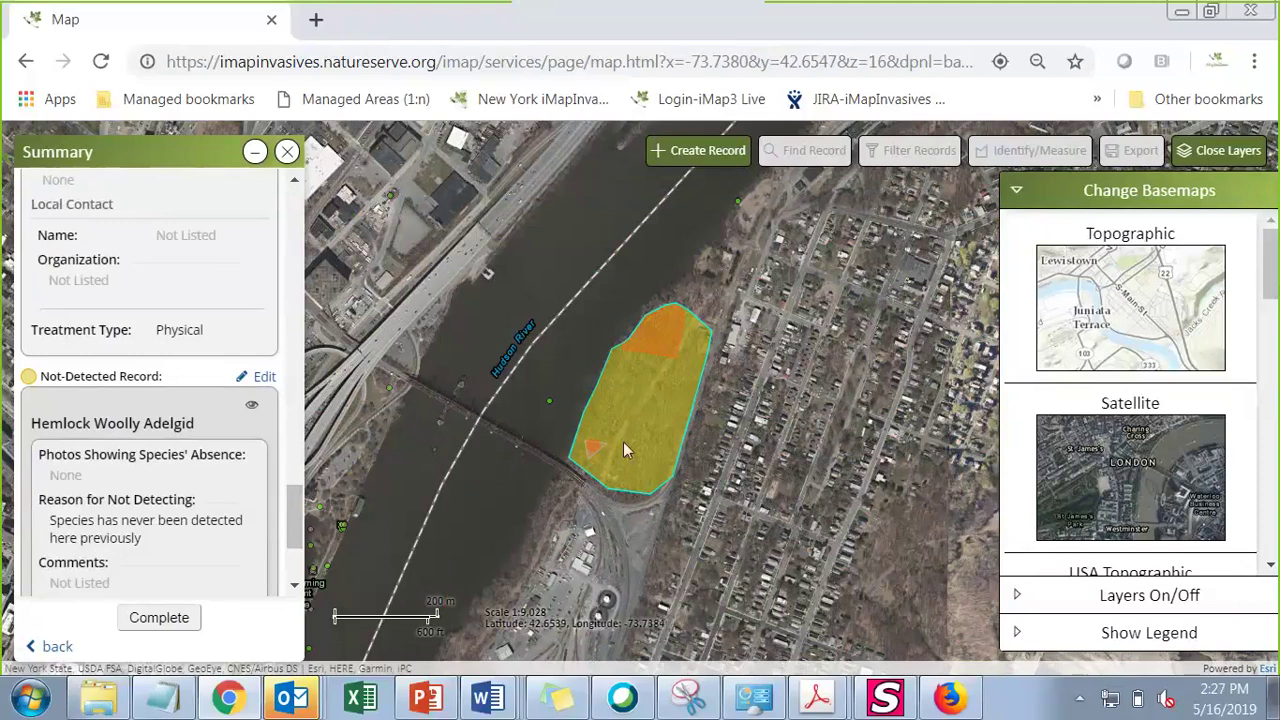
pyautogui.scroll(-3, 291, 575)
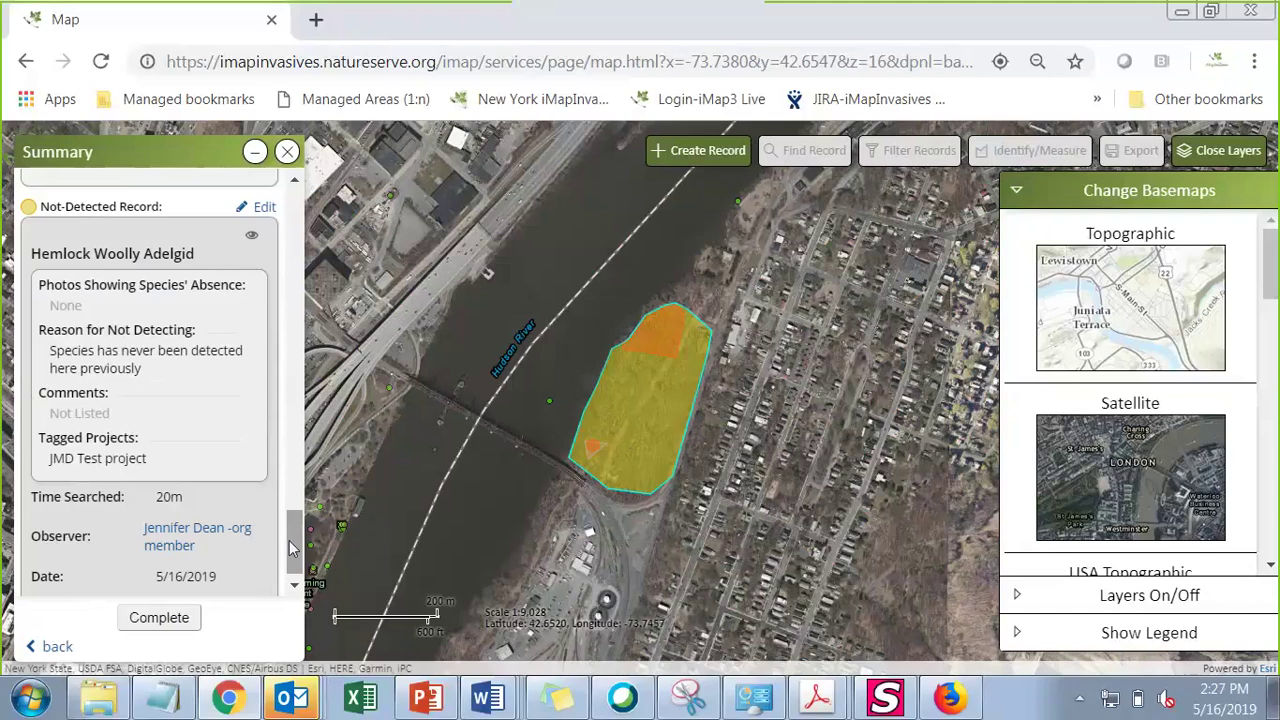
# Step: Complete the survey to save it, then expand the map legend
pyautogui.click(160, 620)
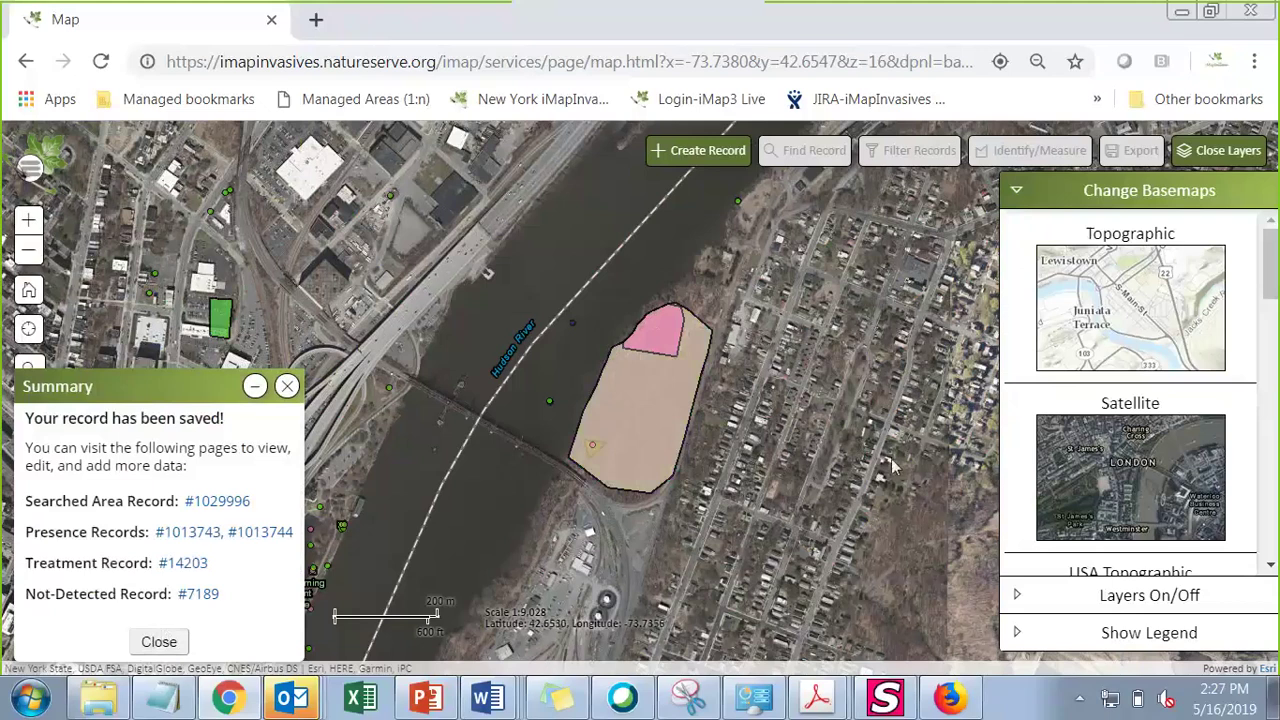
pyautogui.click(1038, 636)
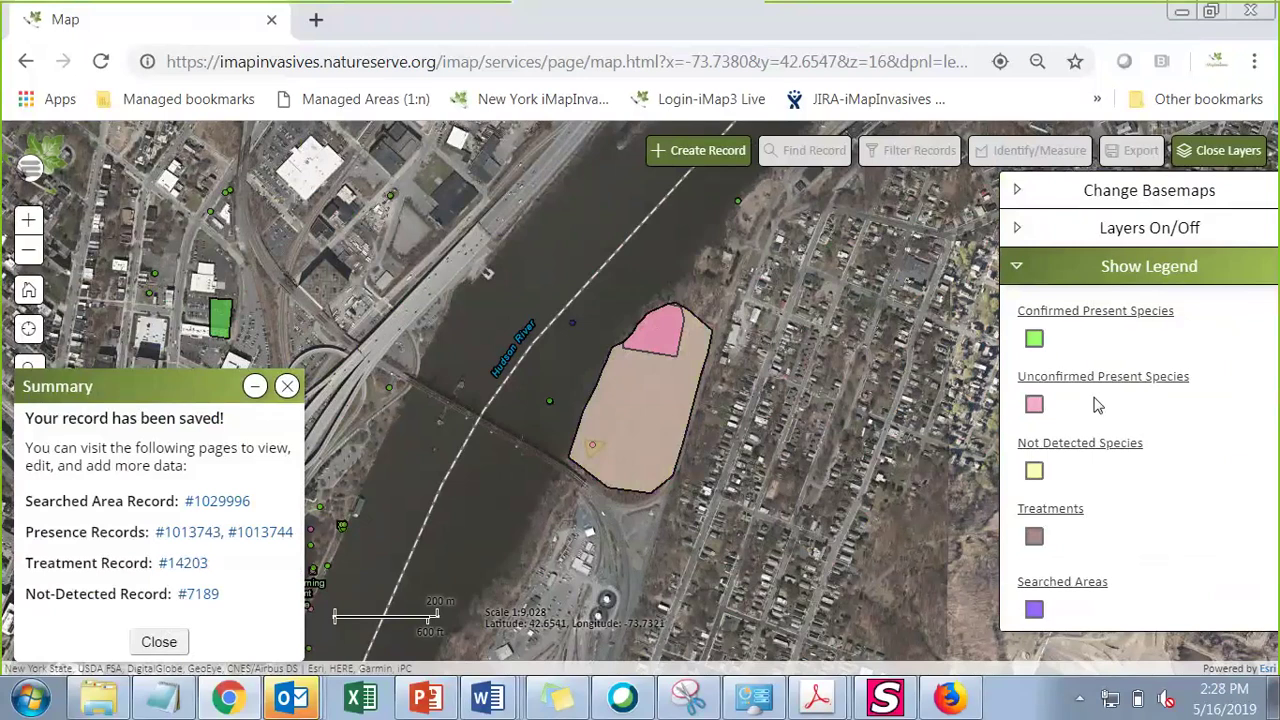
# Step: Turn off Present Species, leaving Unconfirmed Present Species and Not-Detected Species layers on
pyautogui.click(1081, 234)
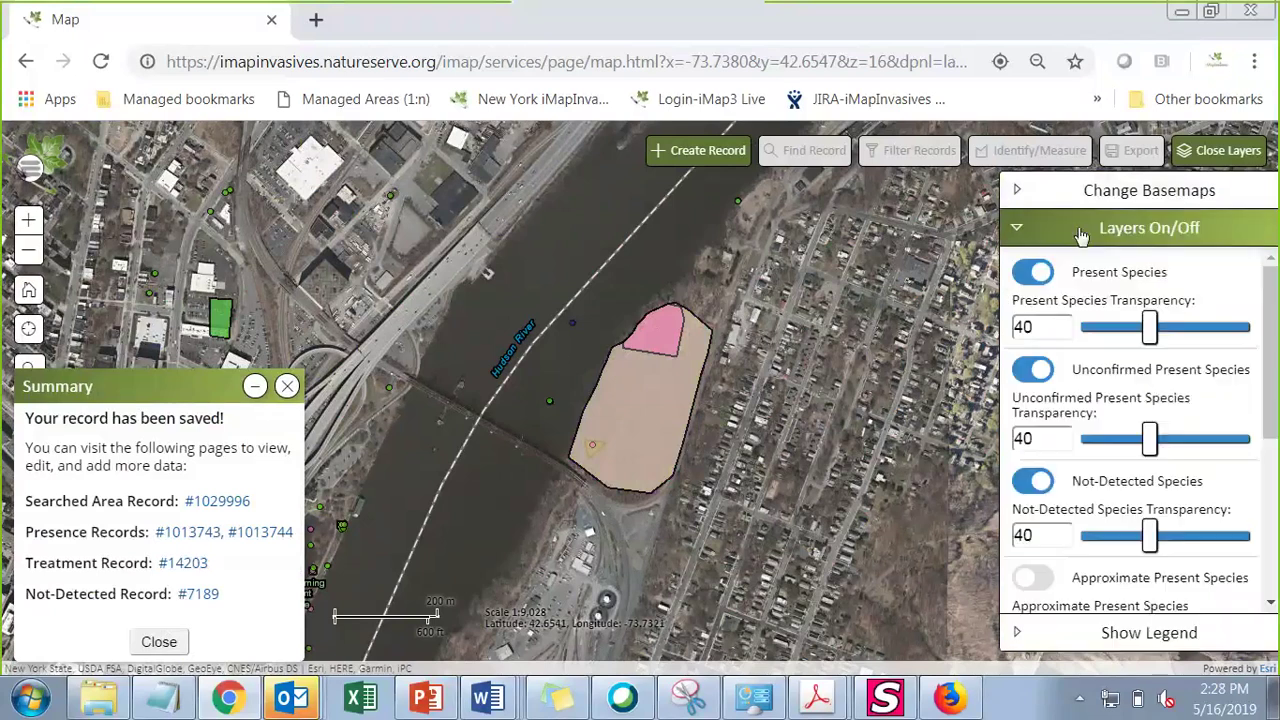
pyautogui.click(1026, 282)
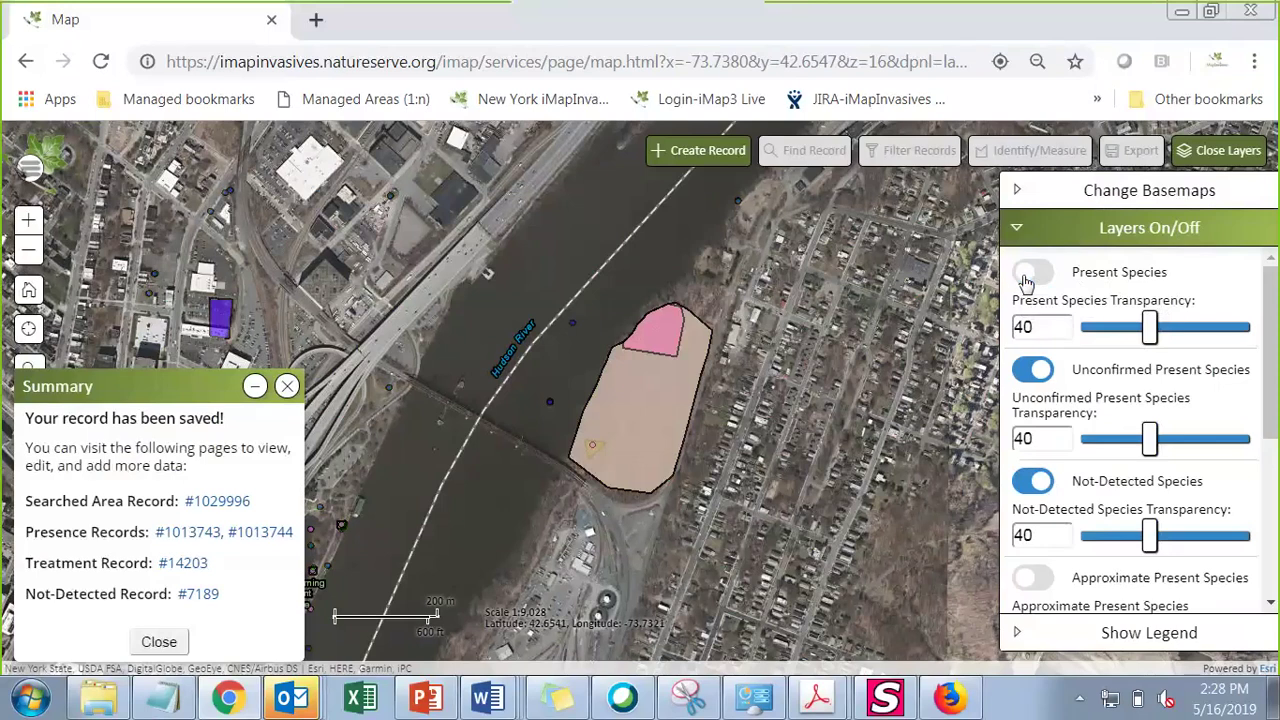
pyautogui.click(1022, 280)
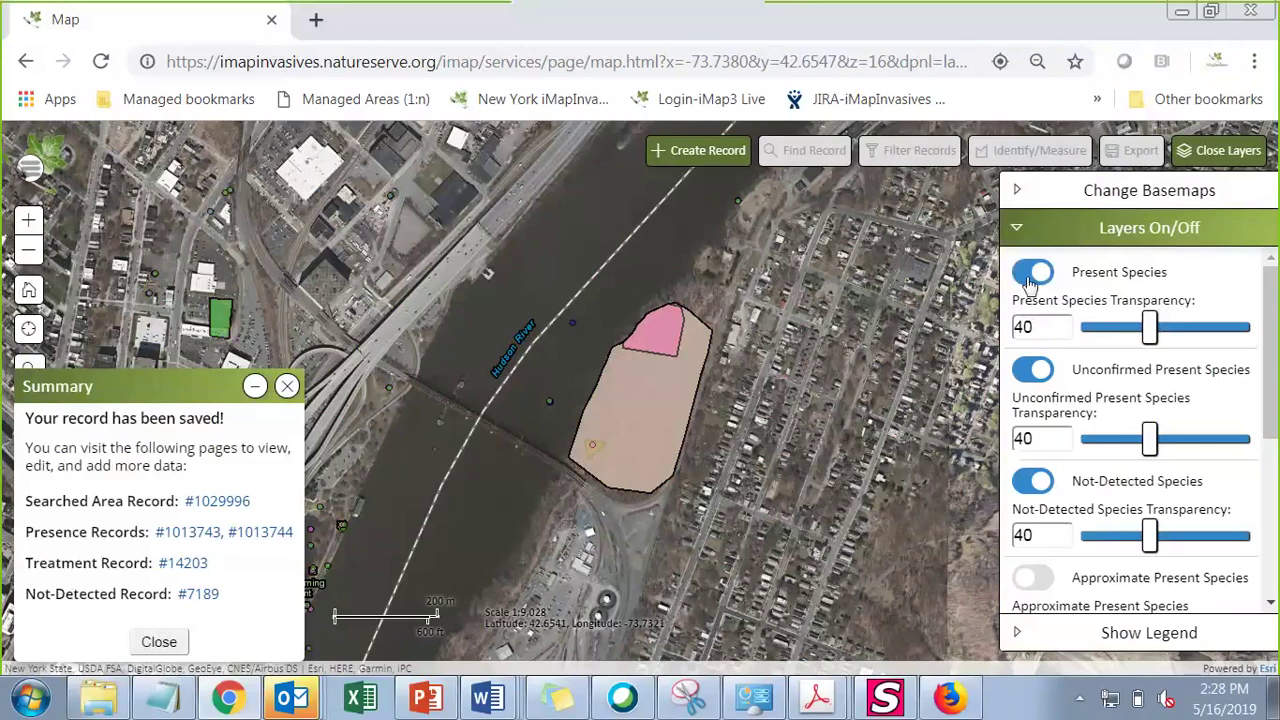
pyautogui.click(1021, 280)
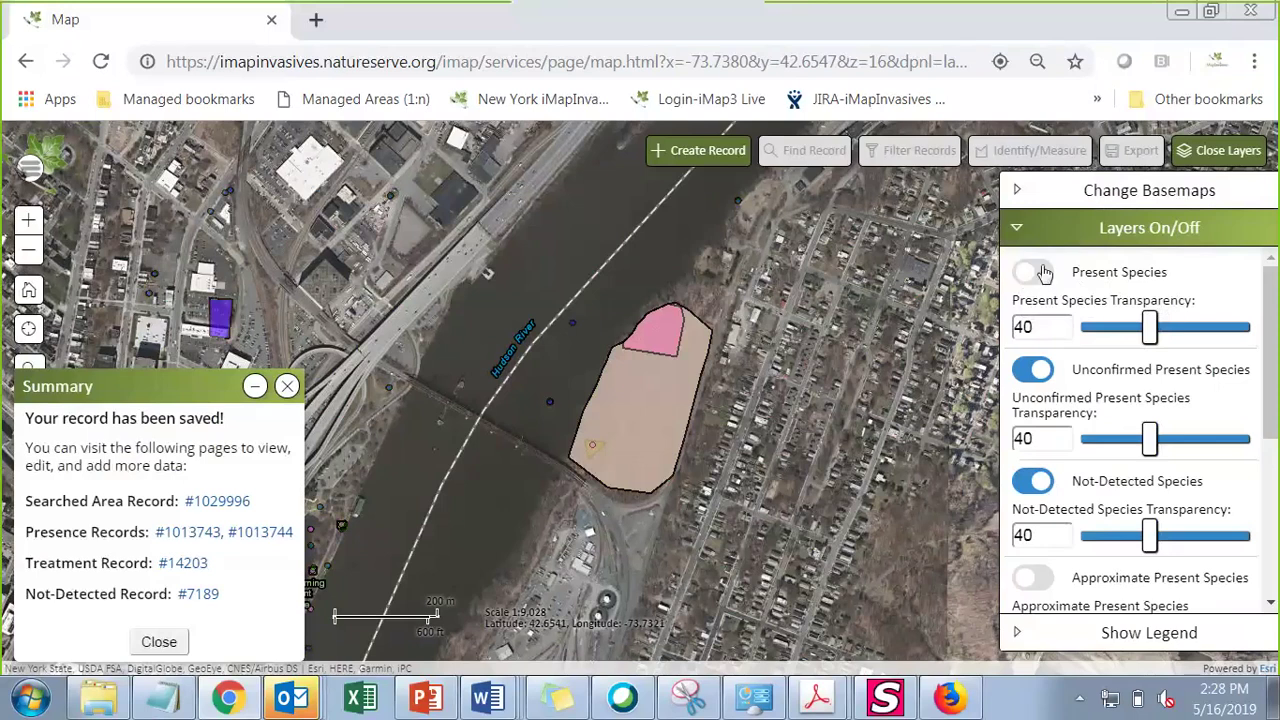
pyautogui.click(1022, 373)
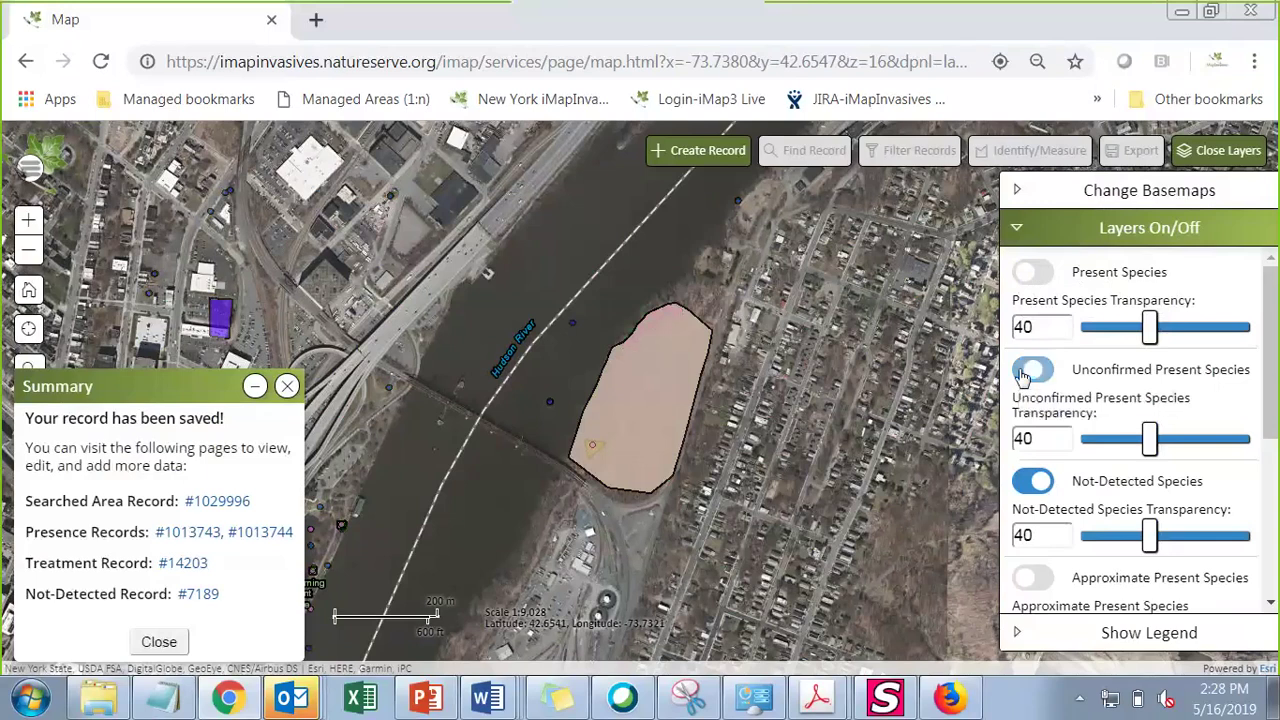
pyautogui.click(1040, 376)
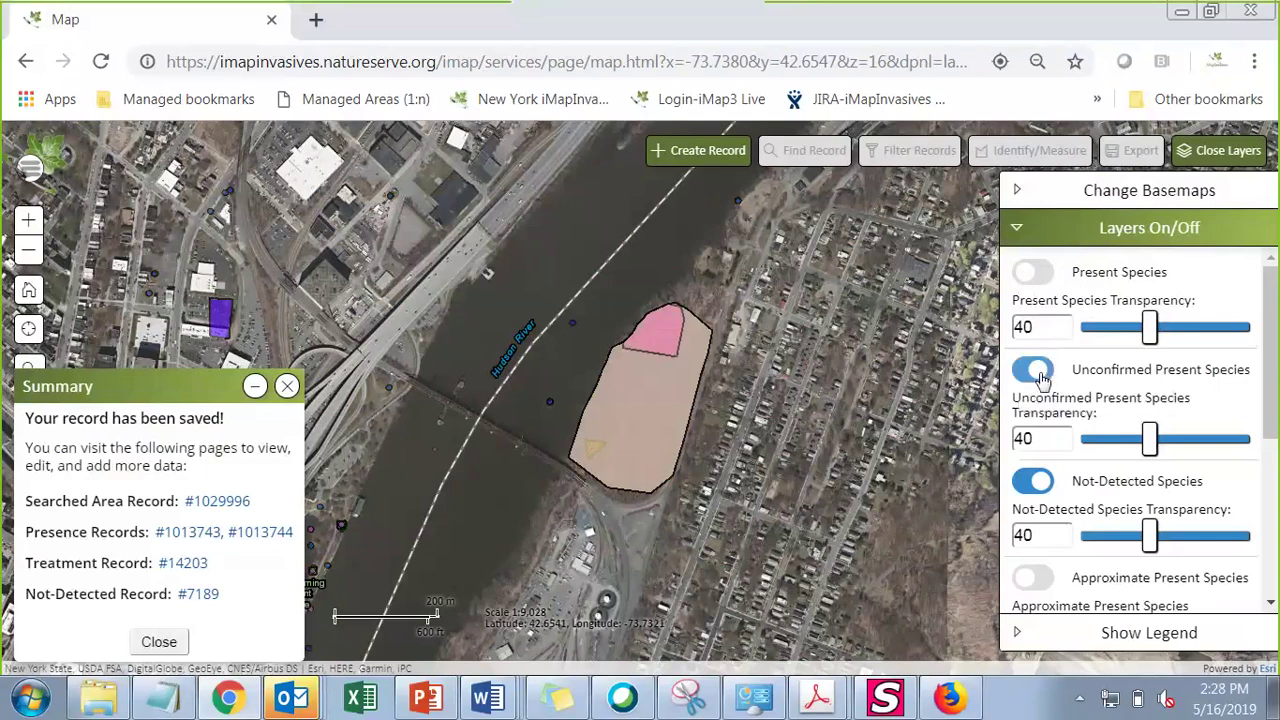
pyautogui.click(1028, 376)
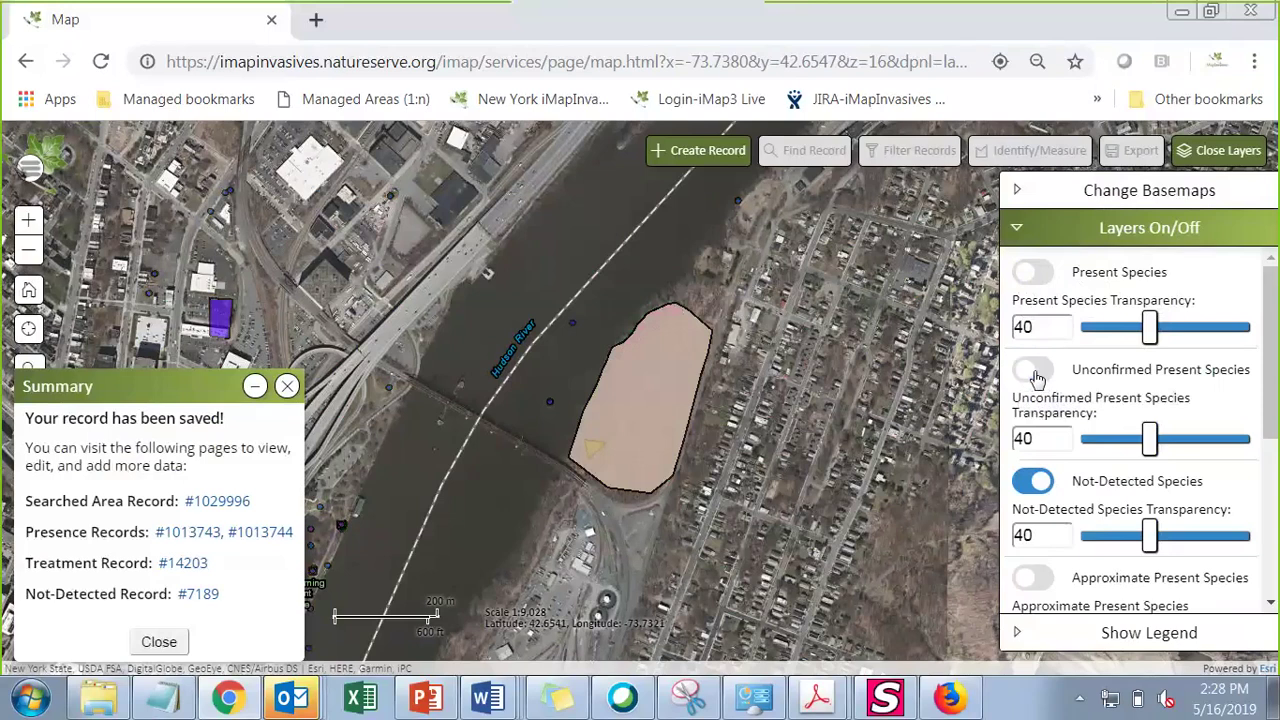
pyautogui.click(1028, 376)
pyautogui.click(1020, 487)
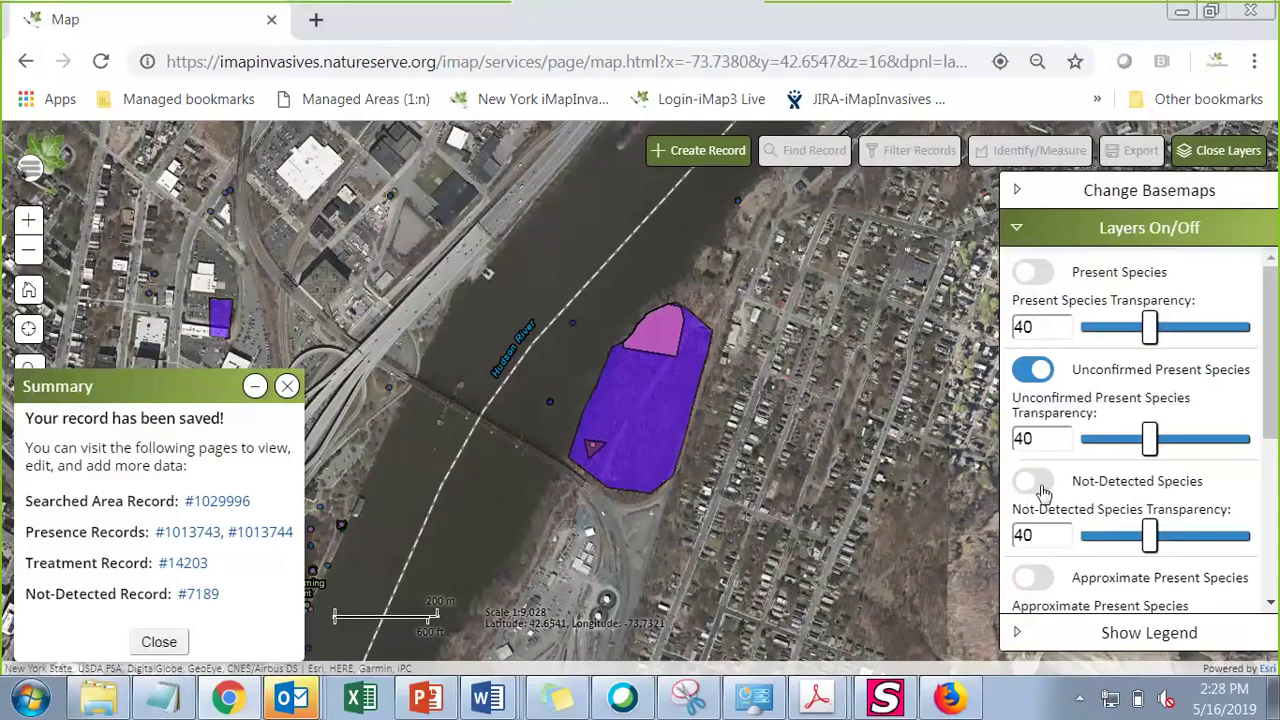
pyautogui.click(1038, 488)
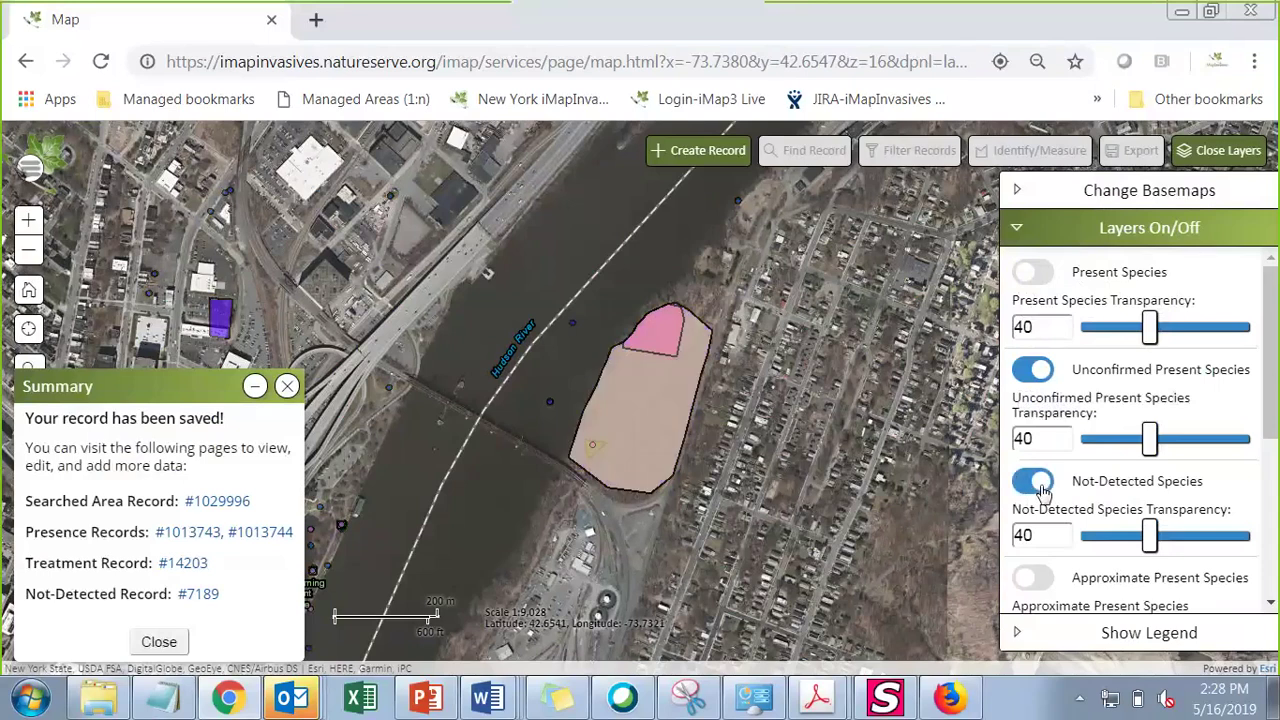
pyautogui.scroll(-2, 1275, 428)
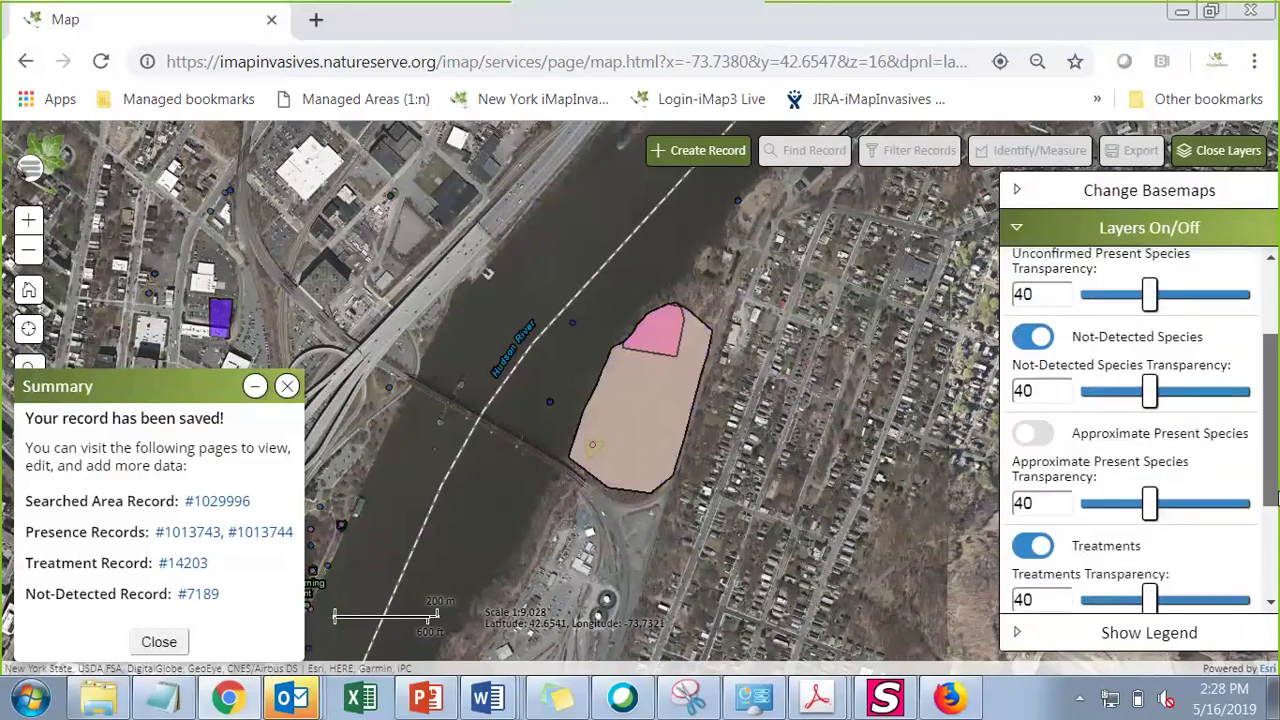
# Step: Set Not-Detected Species transparency to 0, hide that layer, and keep Treatments on
pyautogui.moveTo(1148, 392); pyautogui.dragTo(1088, 391)
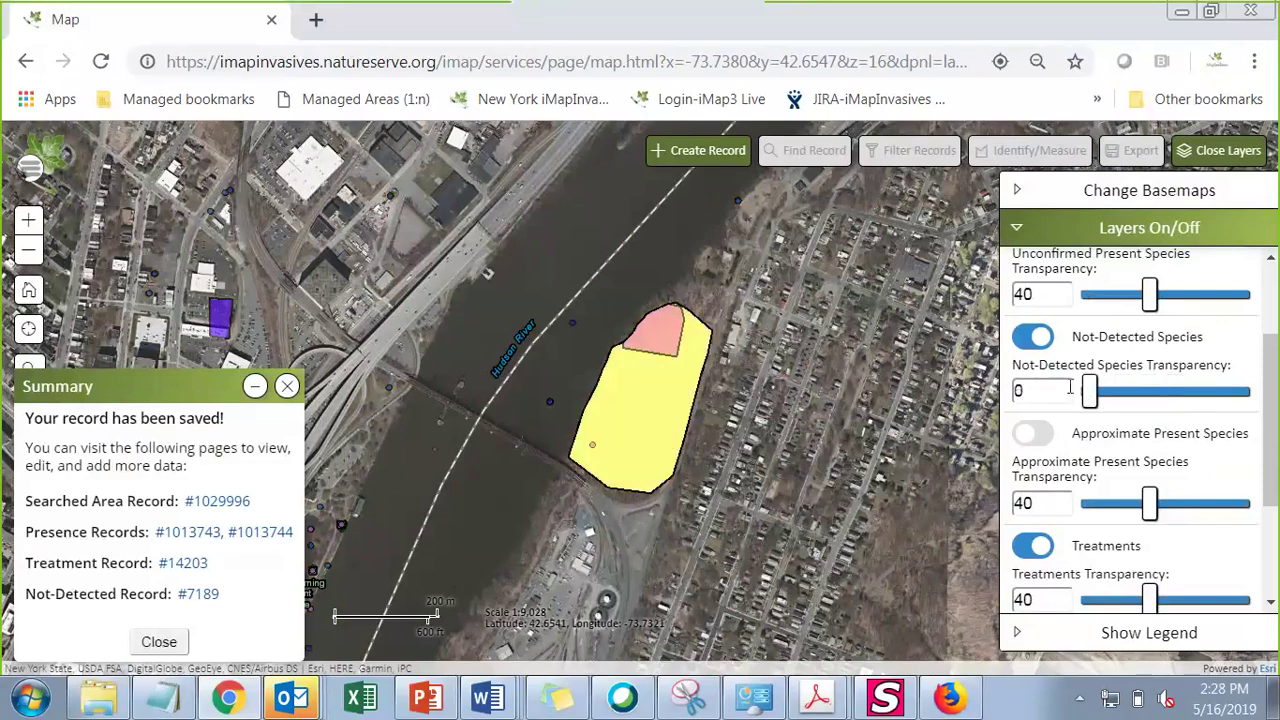
pyautogui.click(1038, 347)
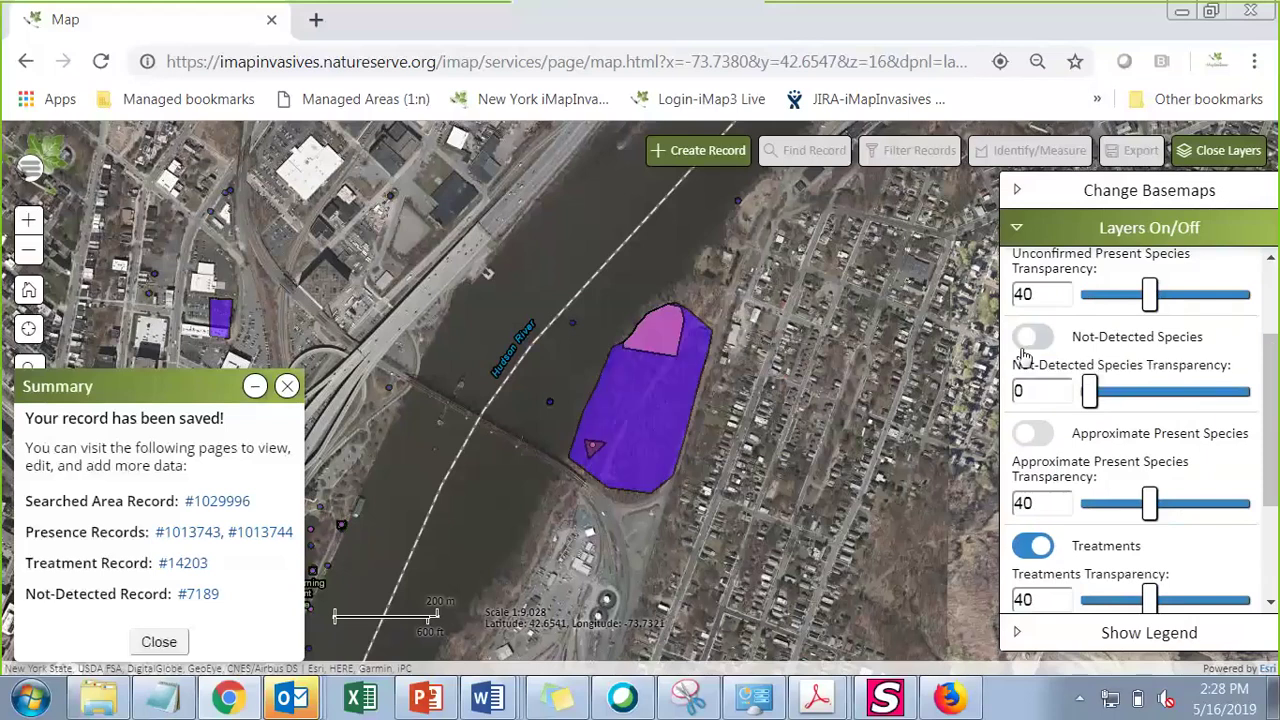
pyautogui.click(1025, 547)
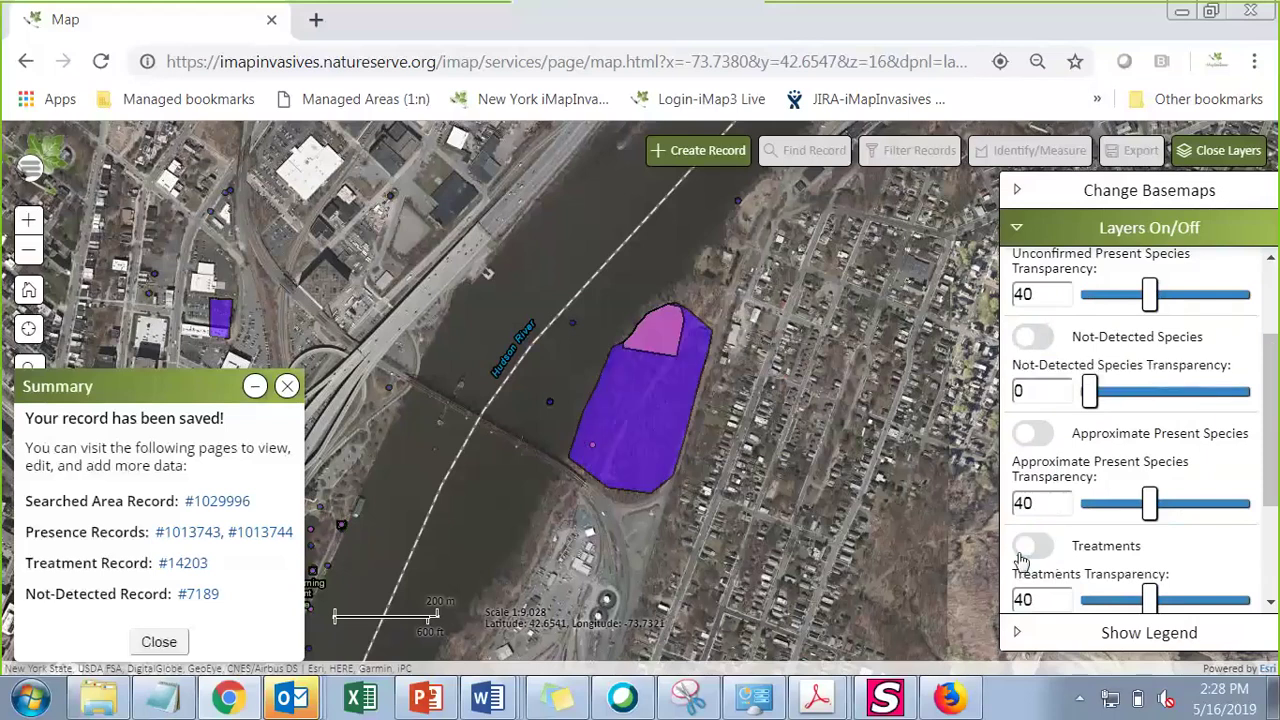
pyautogui.click(1040, 547)
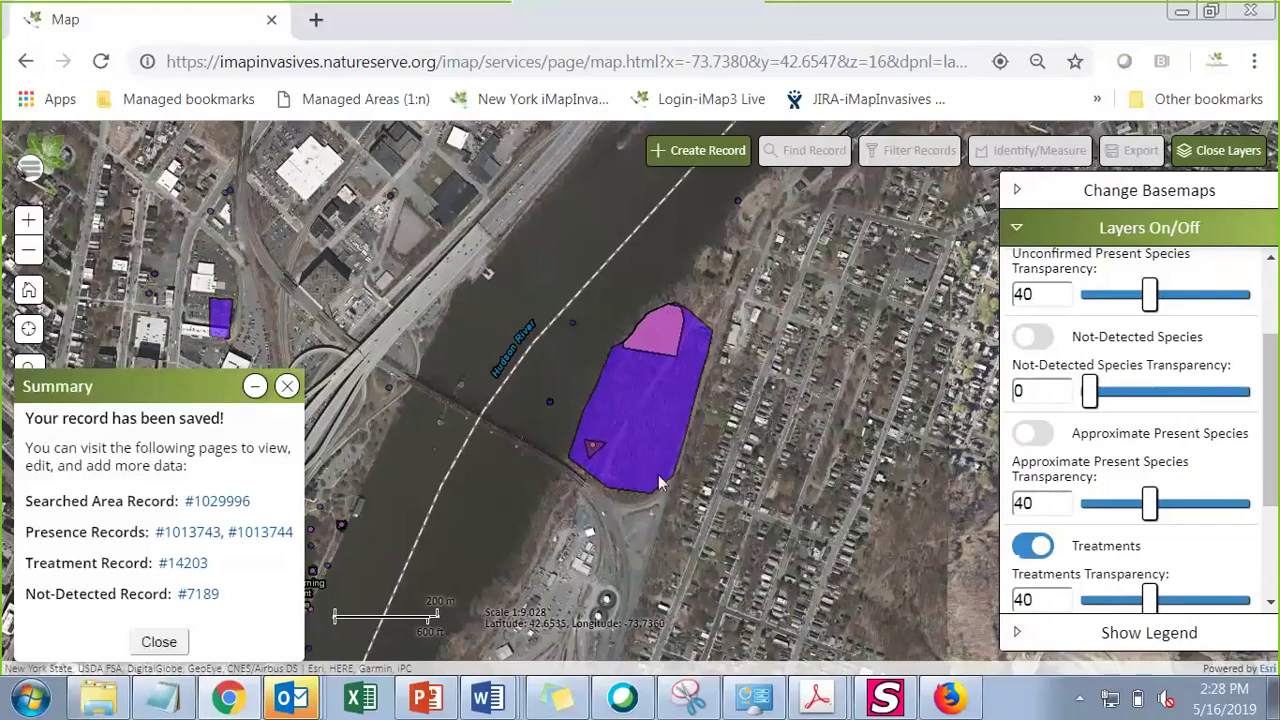
pyautogui.click(1025, 547)
pyautogui.click(1025, 548)
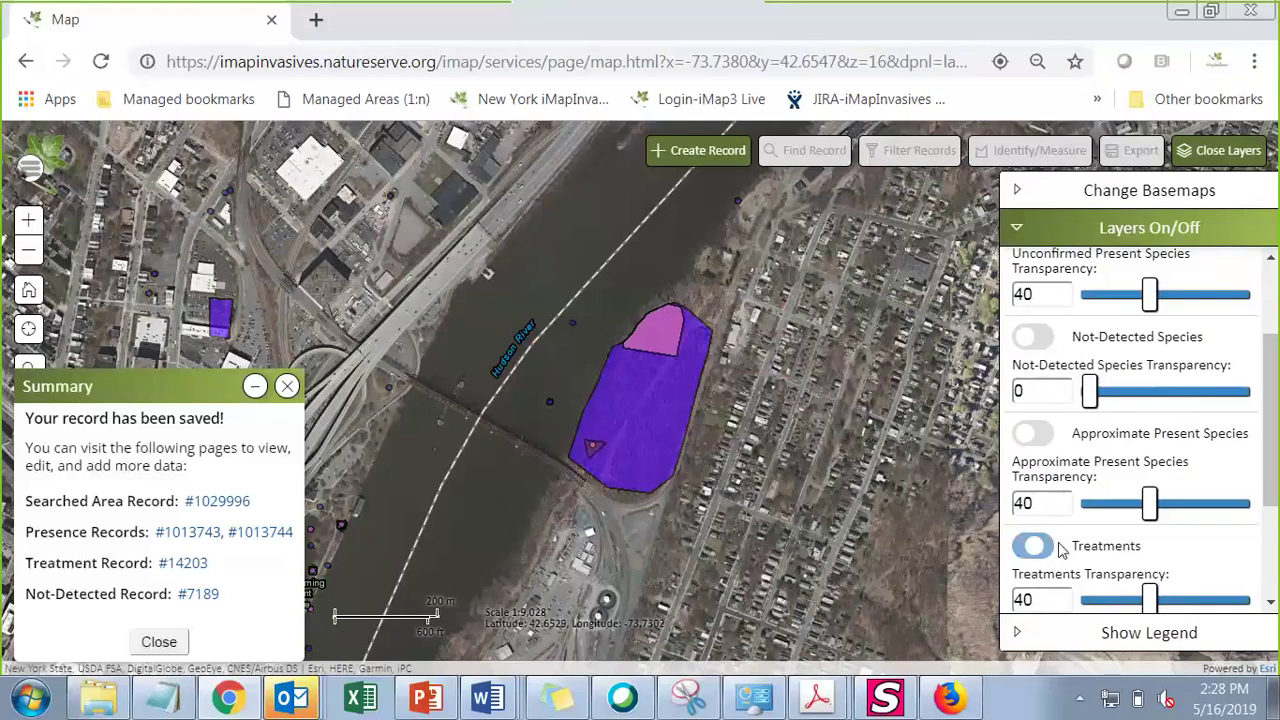
pyautogui.scroll(-1, 1275, 537)
pyautogui.scroll(-1, 1275, 537)
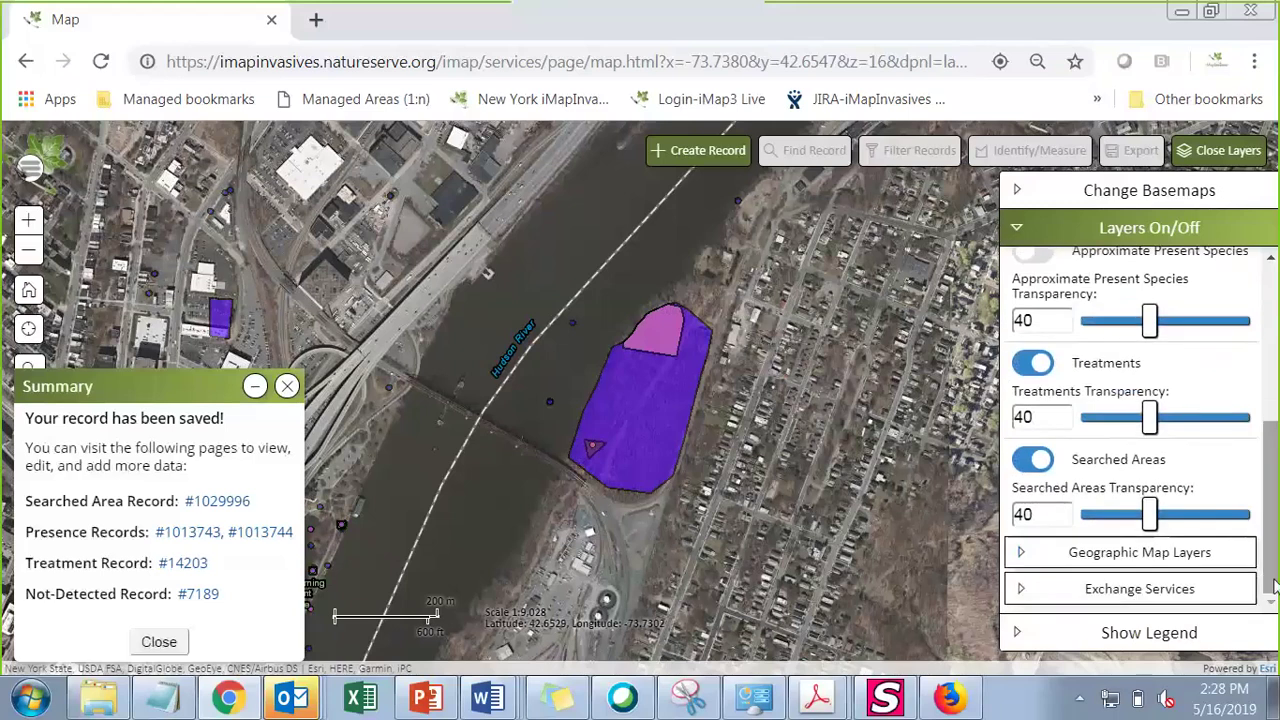
# Step: Toggle Searched Areas and Not-Detected Species, ending with Searched Areas shown and Not-Detected hidden
pyautogui.click(1027, 465)
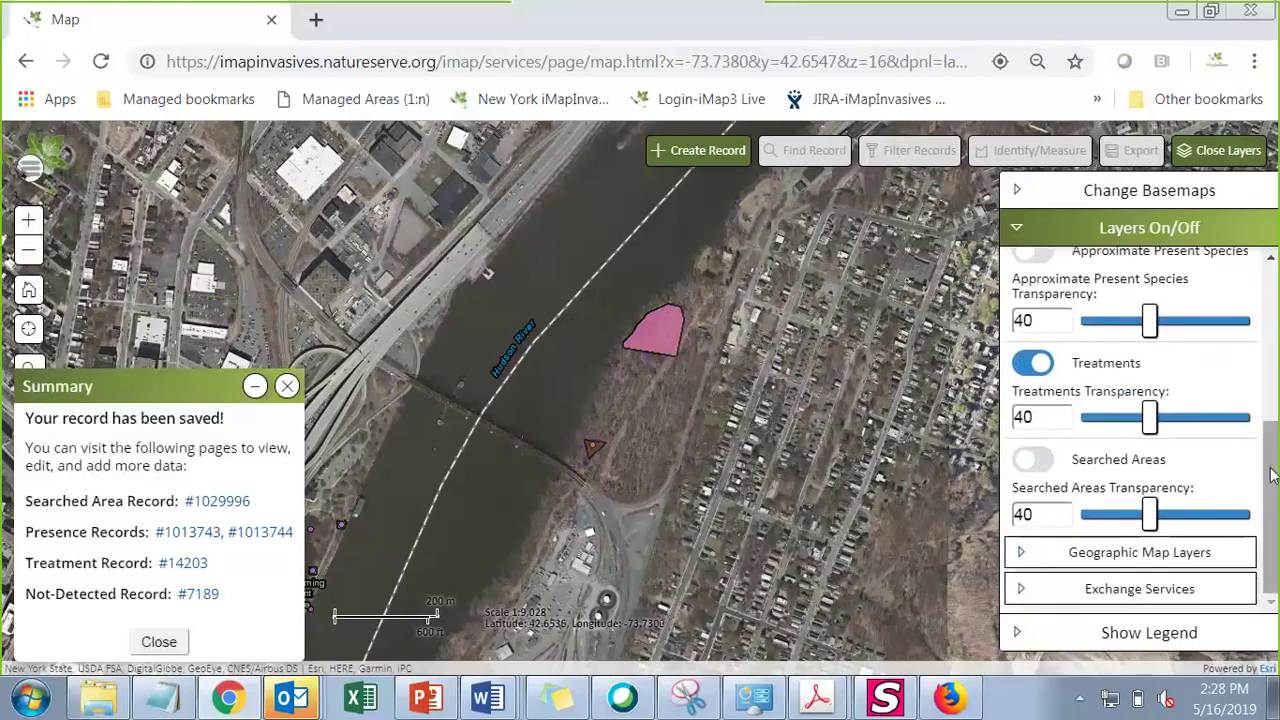
pyautogui.scroll(1, 1275, 437)
pyautogui.scroll(2, 1277, 437)
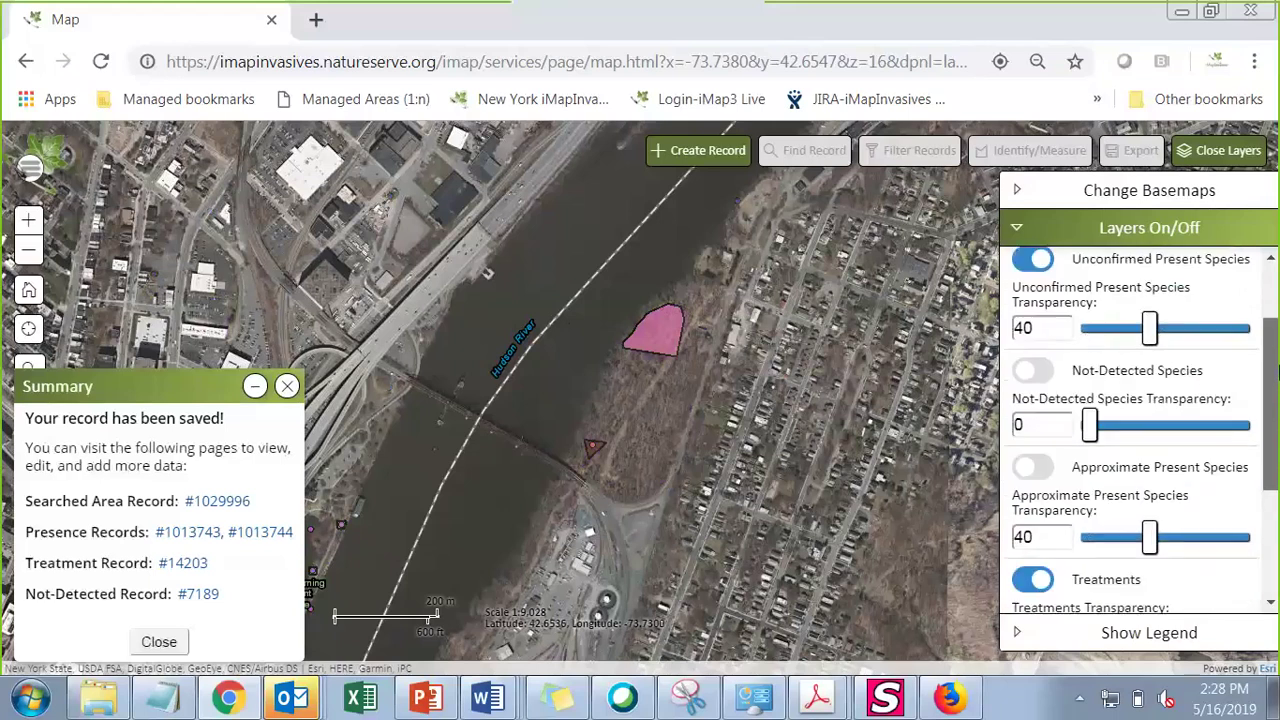
pyautogui.click(1040, 381)
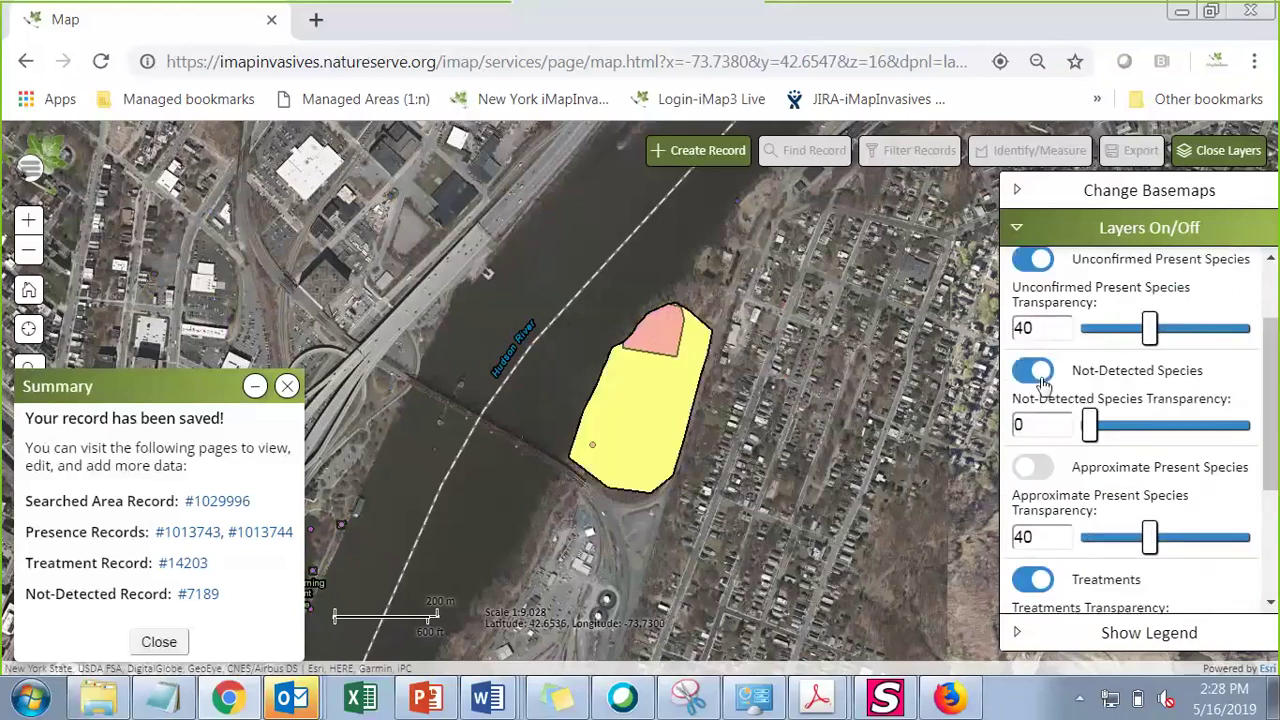
pyautogui.click(1034, 378)
pyautogui.click(1034, 378)
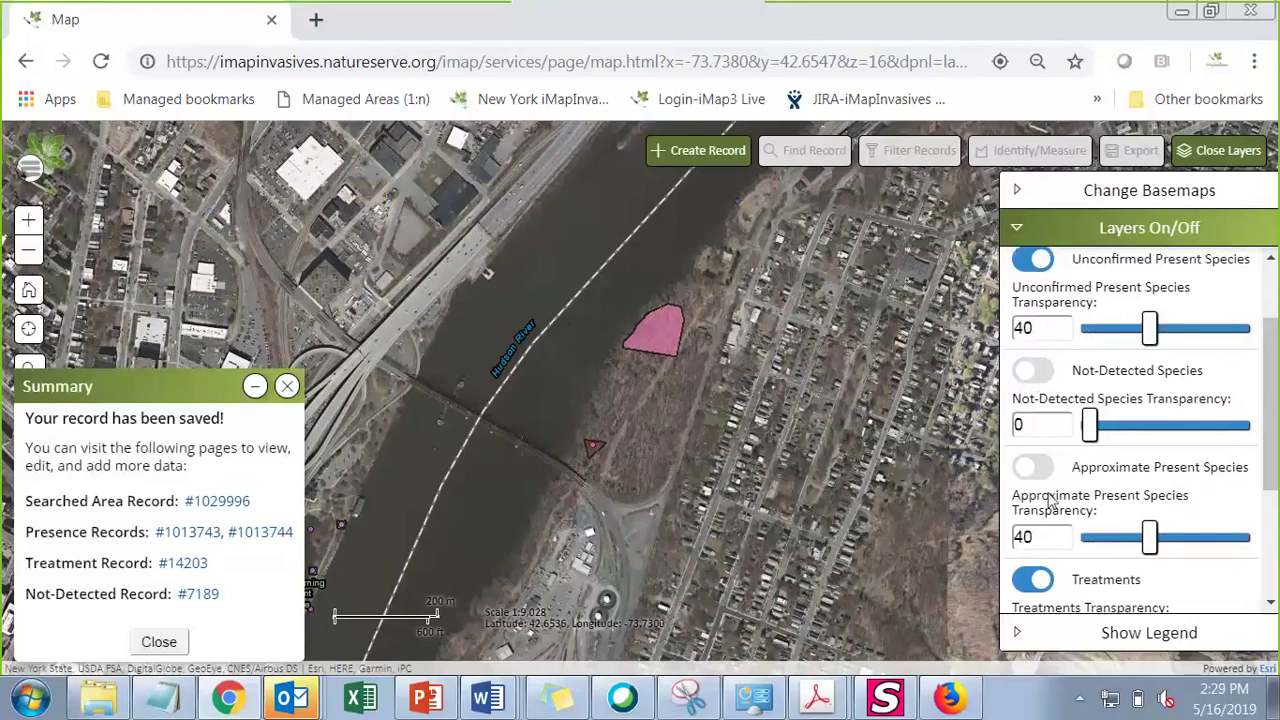
pyautogui.moveTo(1277, 437); pyautogui.dragTo(1210, 393)
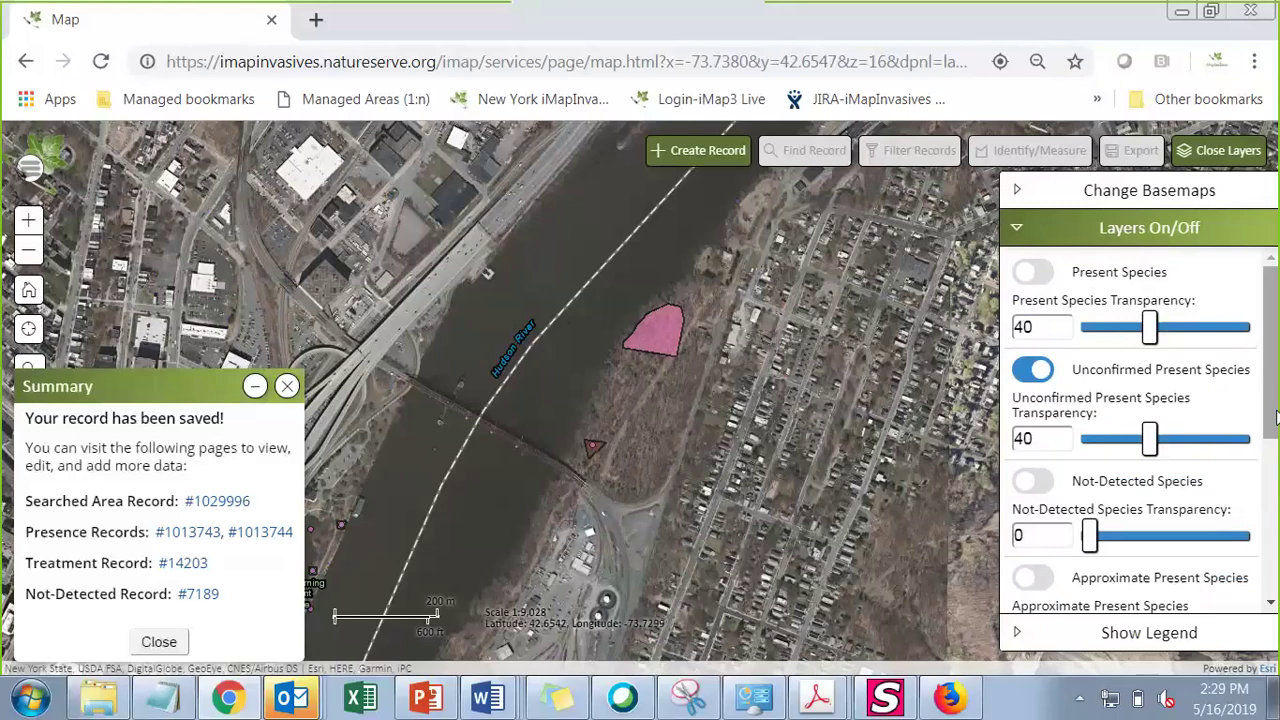
pyautogui.scroll(-3, 1270, 537)
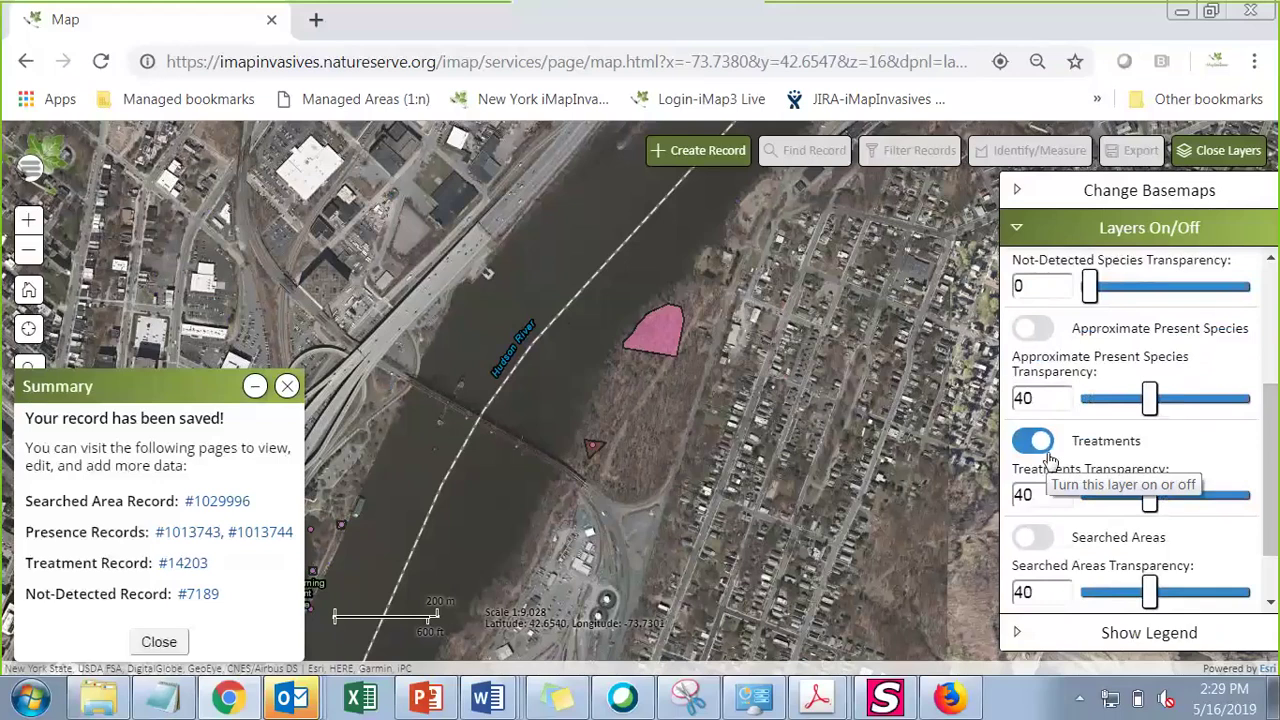
pyautogui.click(1036, 541)
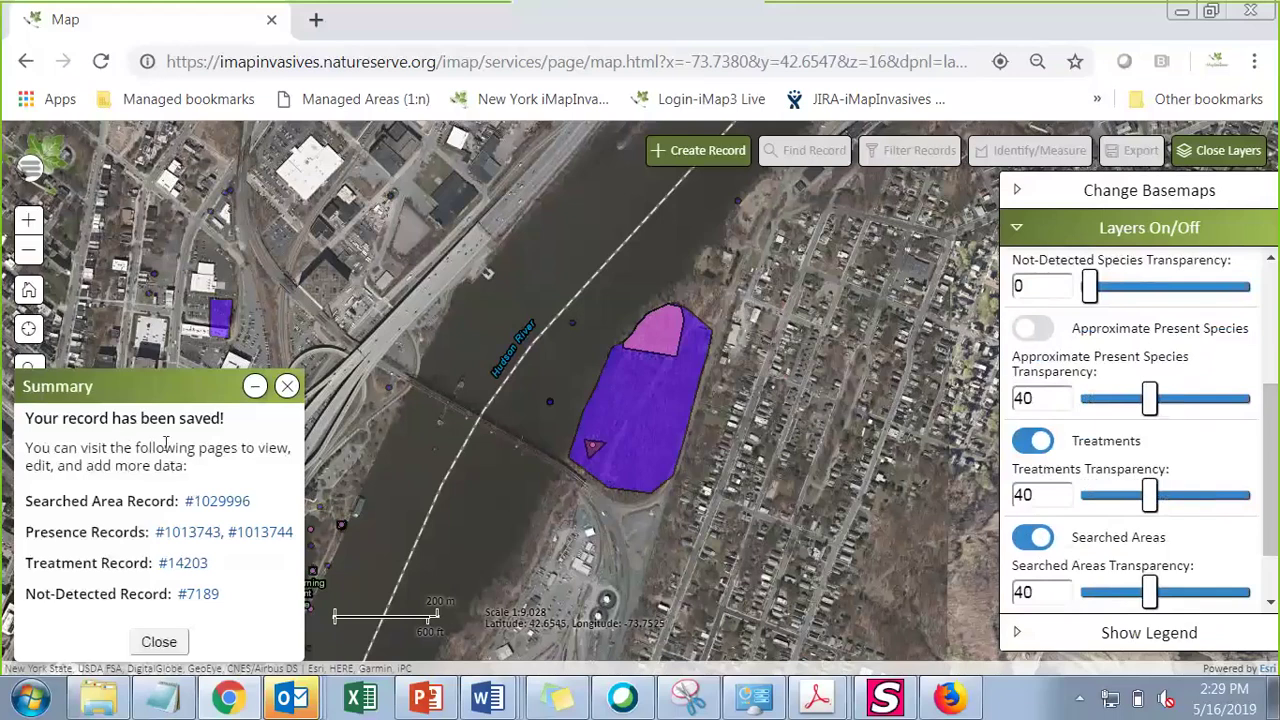
# Step: Open the Searched Area Record #1029996 page in full screen and scroll through it
pyautogui.click(224, 505)
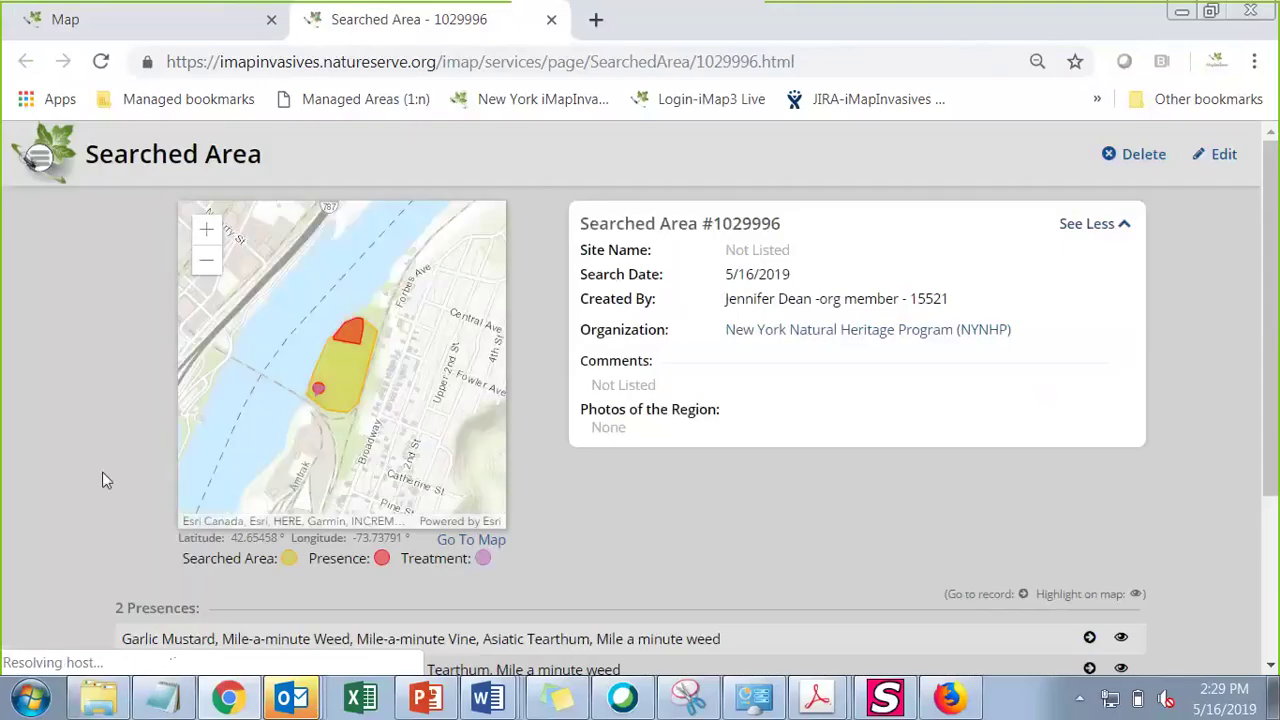
pyautogui.scroll(-2, 70, 489)
pyautogui.scroll(1, 71, 487)
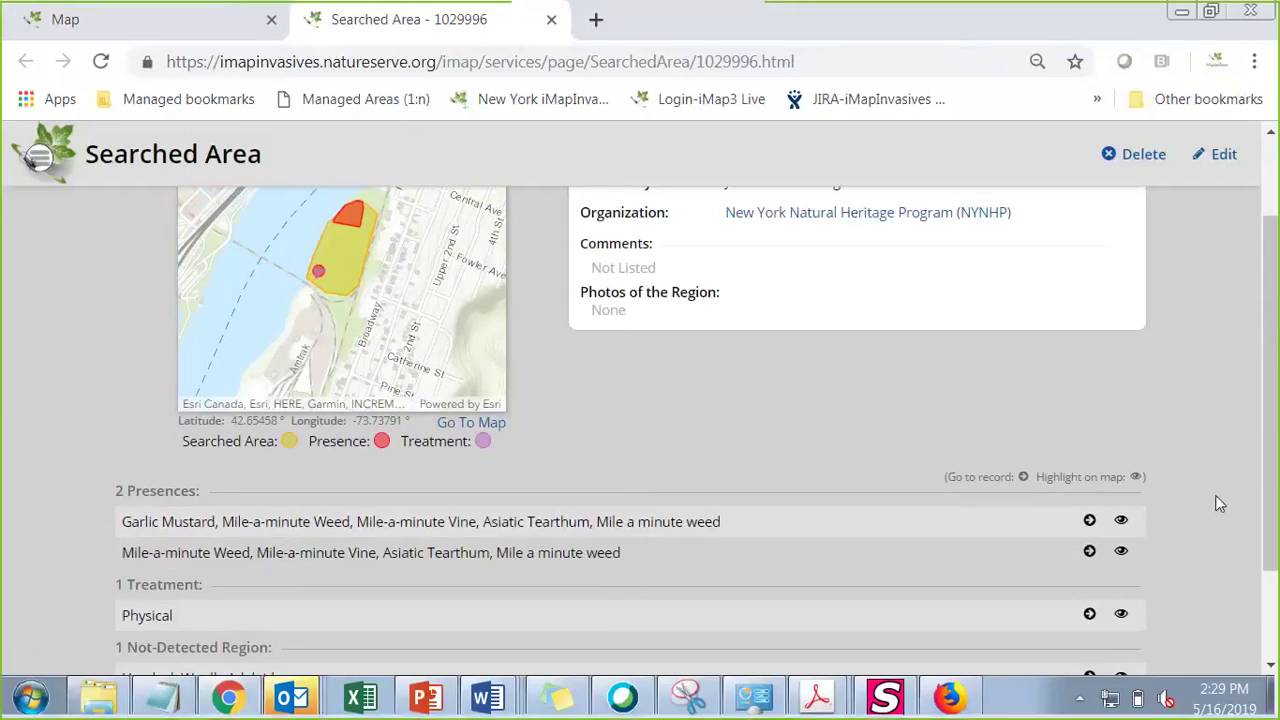
pyautogui.press('F11')
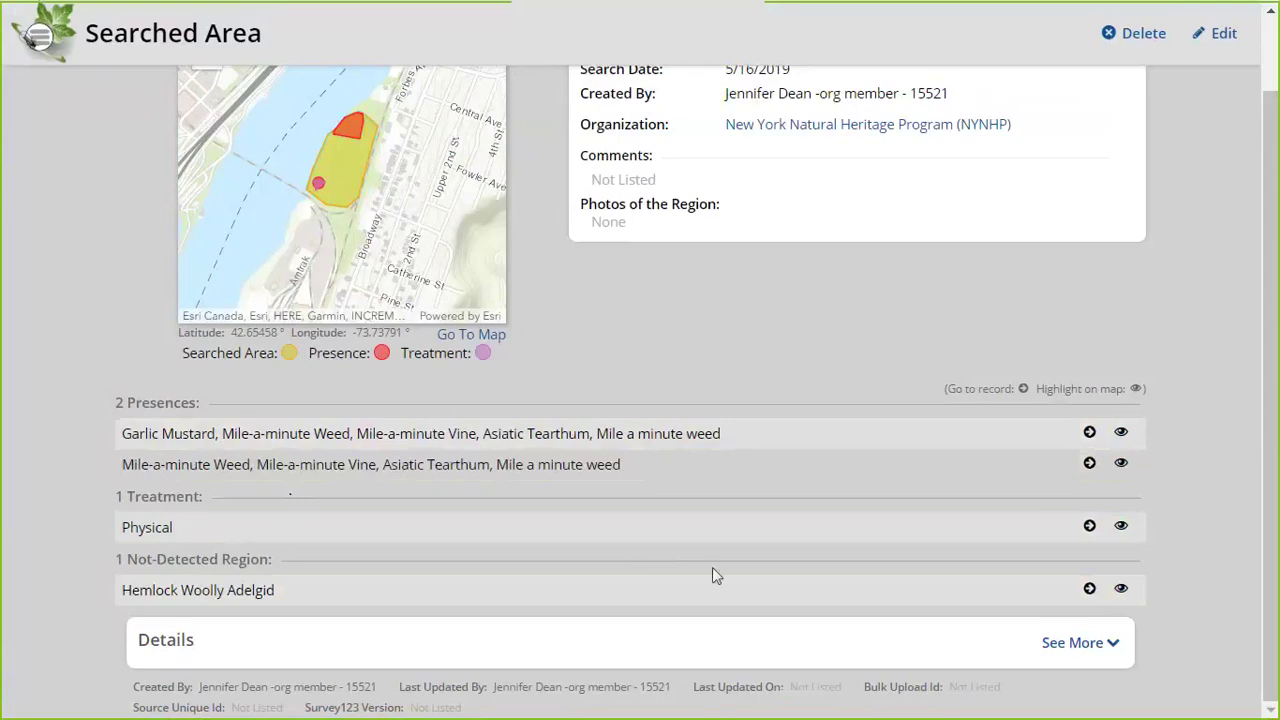
pyautogui.scroll(1, 1276, 412)
pyautogui.scroll(1, 1276, 412)
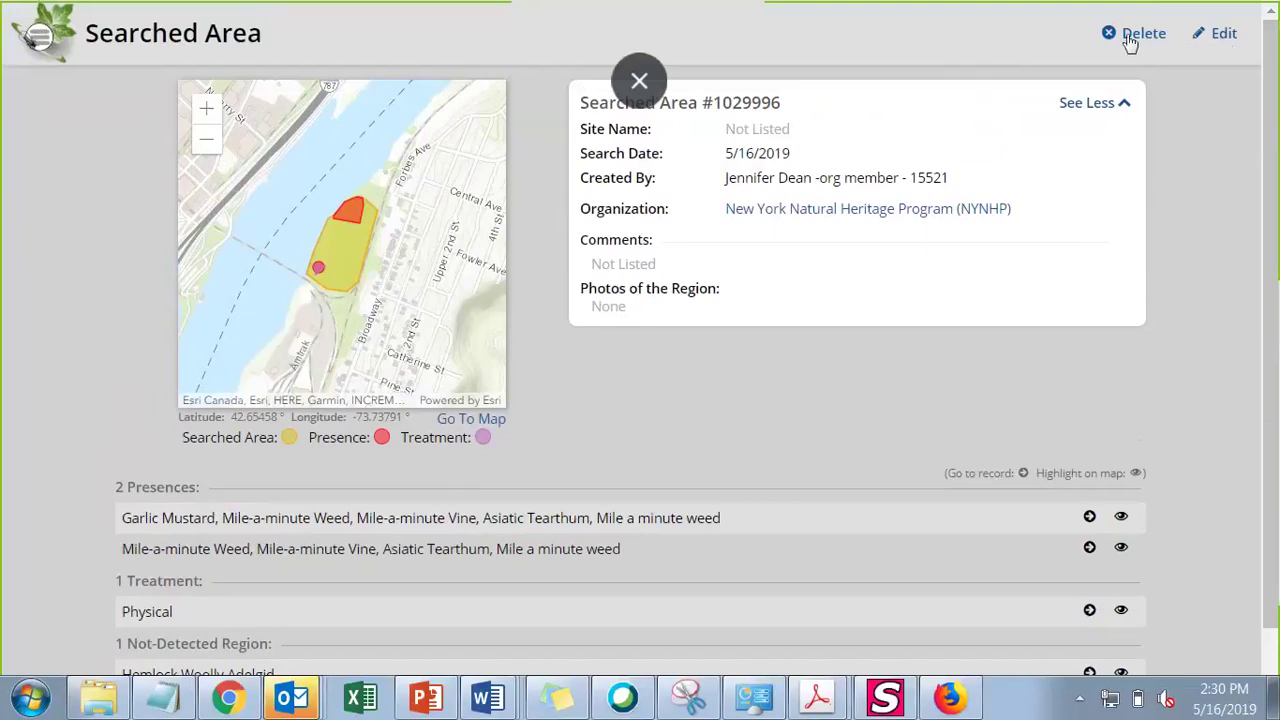
pyautogui.click(1224, 36)
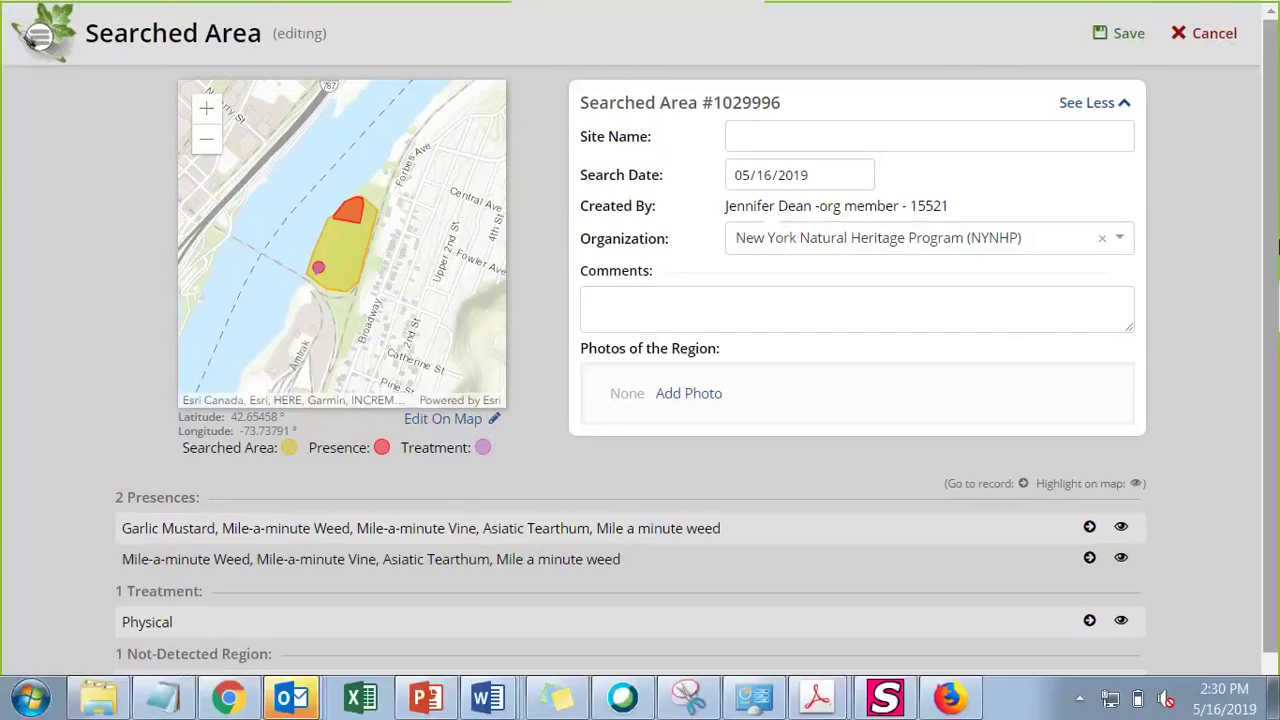
pyautogui.scroll(-1, 1277, 210)
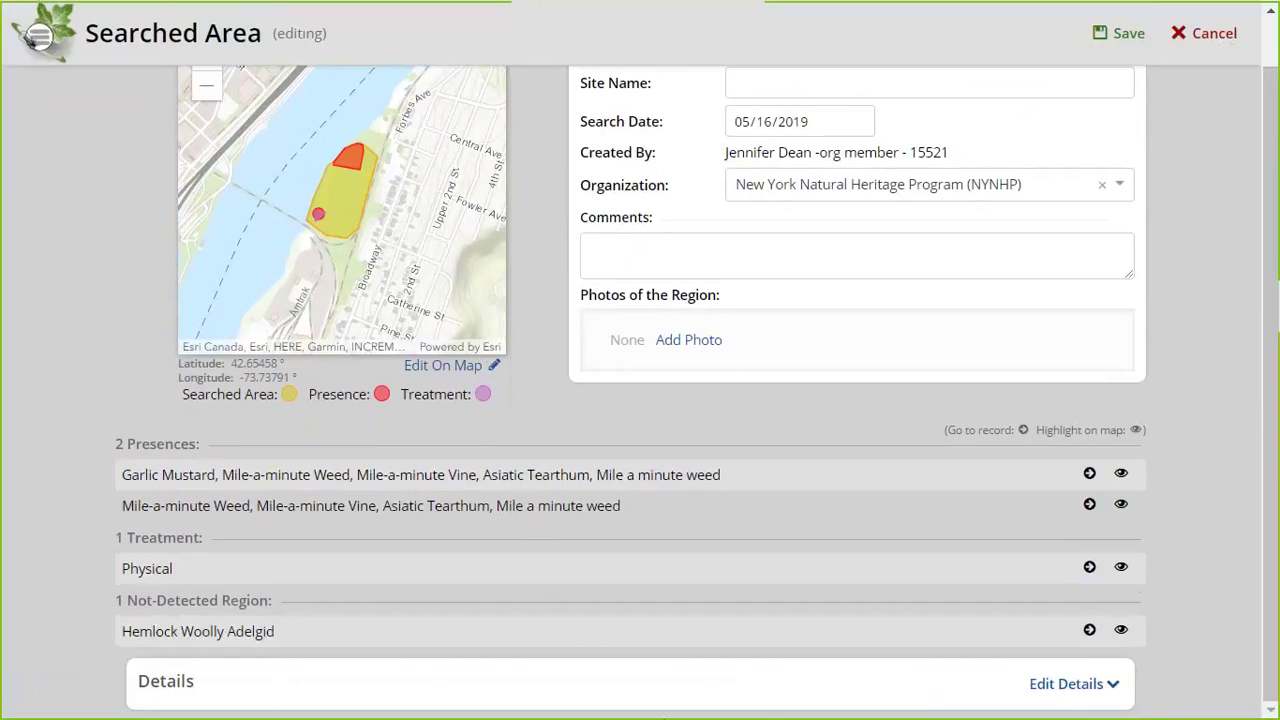
pyautogui.click(1068, 690)
pyautogui.scroll(-3, 732, 578)
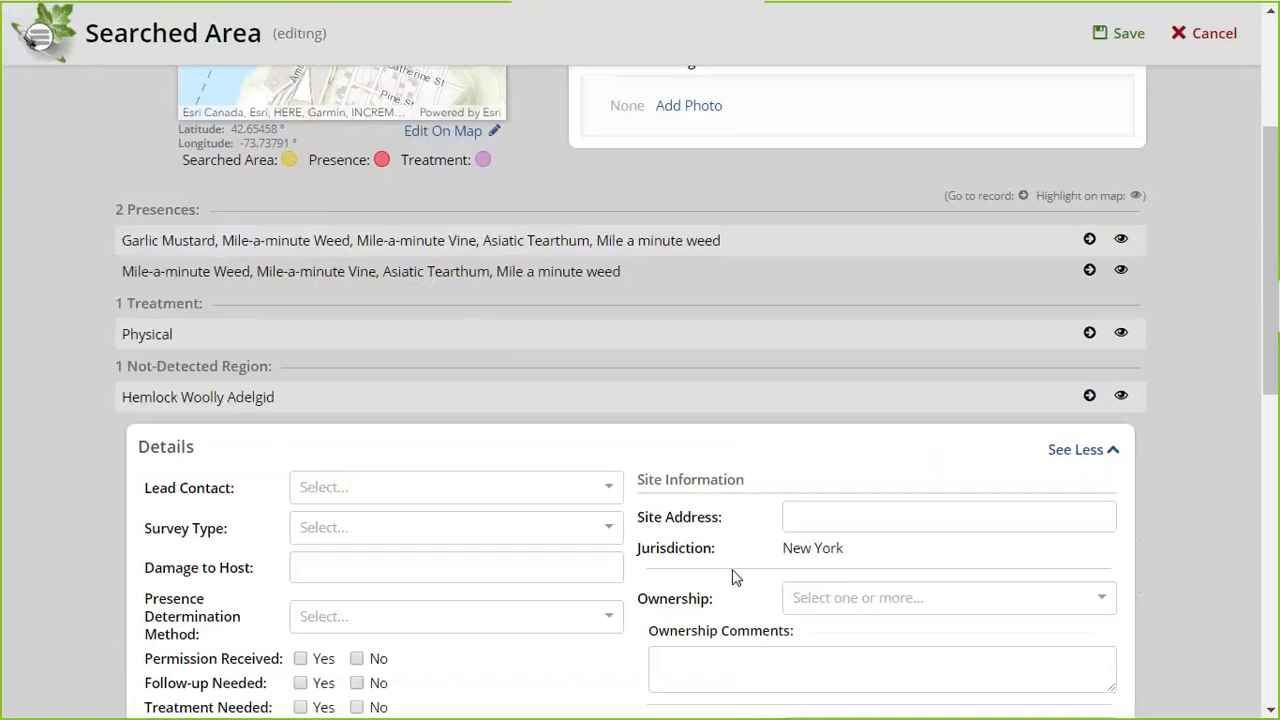
pyautogui.scroll(-1, 732, 578)
pyautogui.scroll(-2, 734, 569)
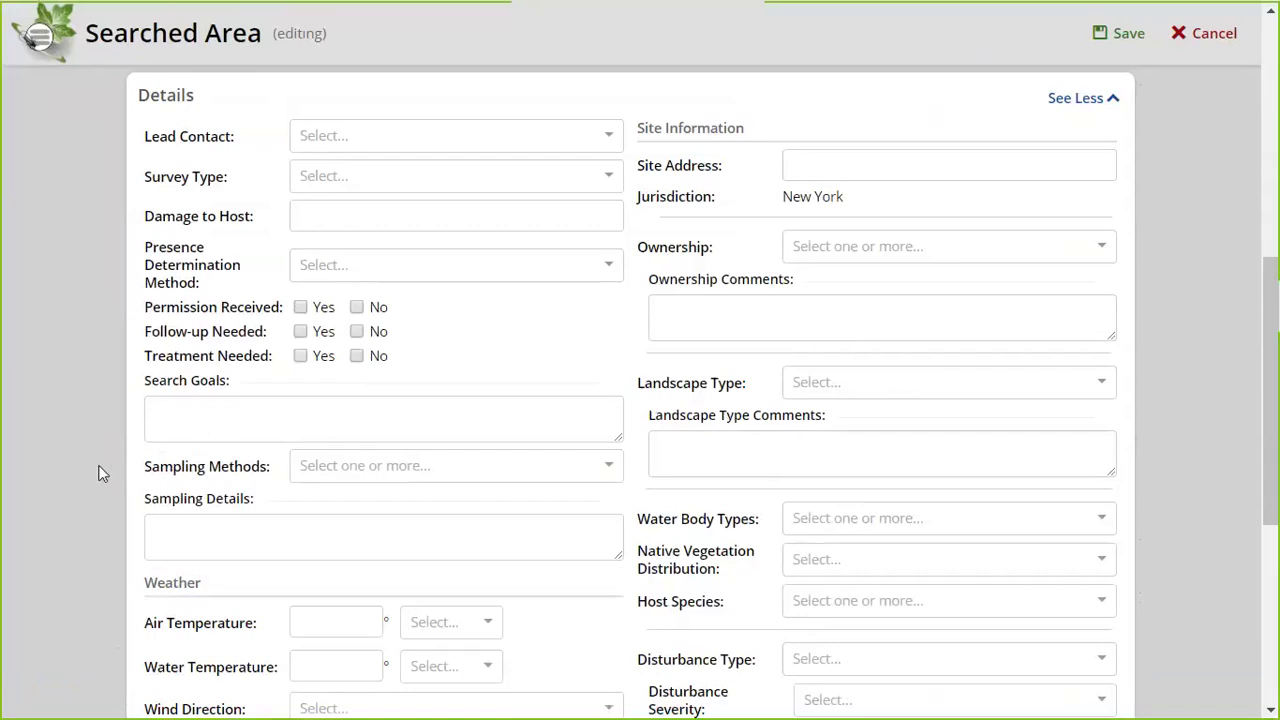
pyautogui.scroll(-5, 98, 473)
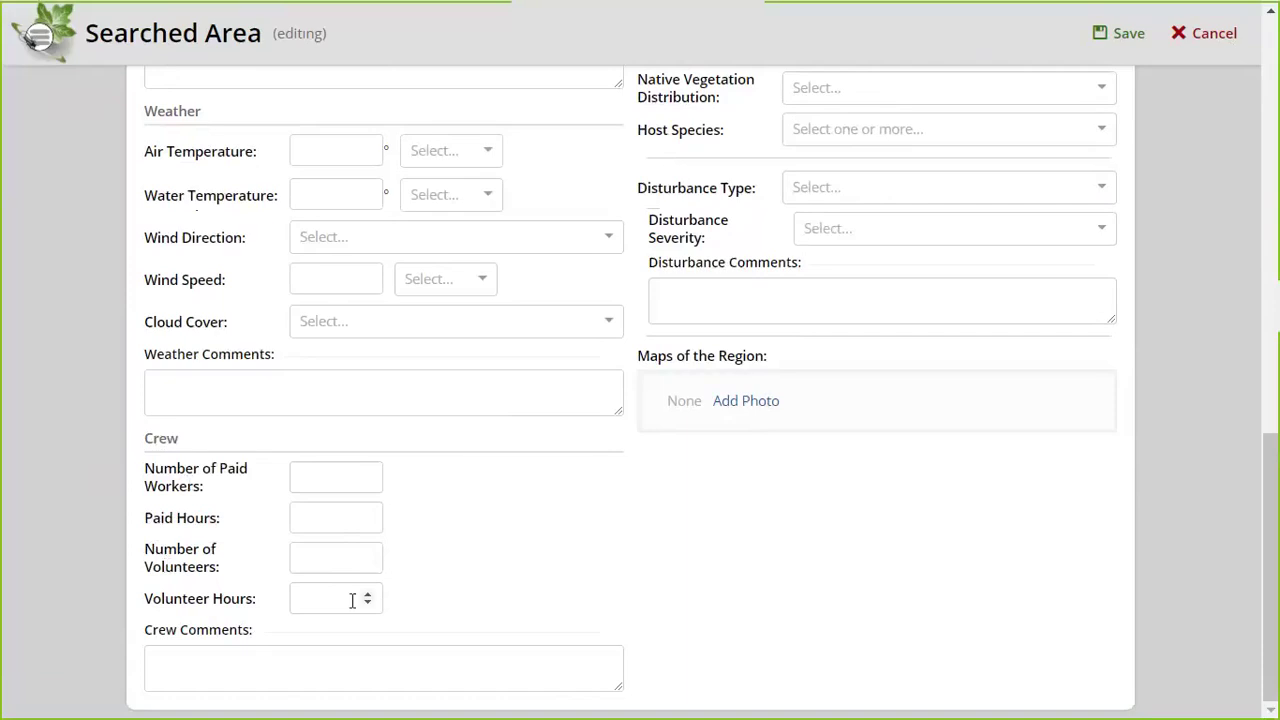
pyautogui.scroll(5, 622, 570)
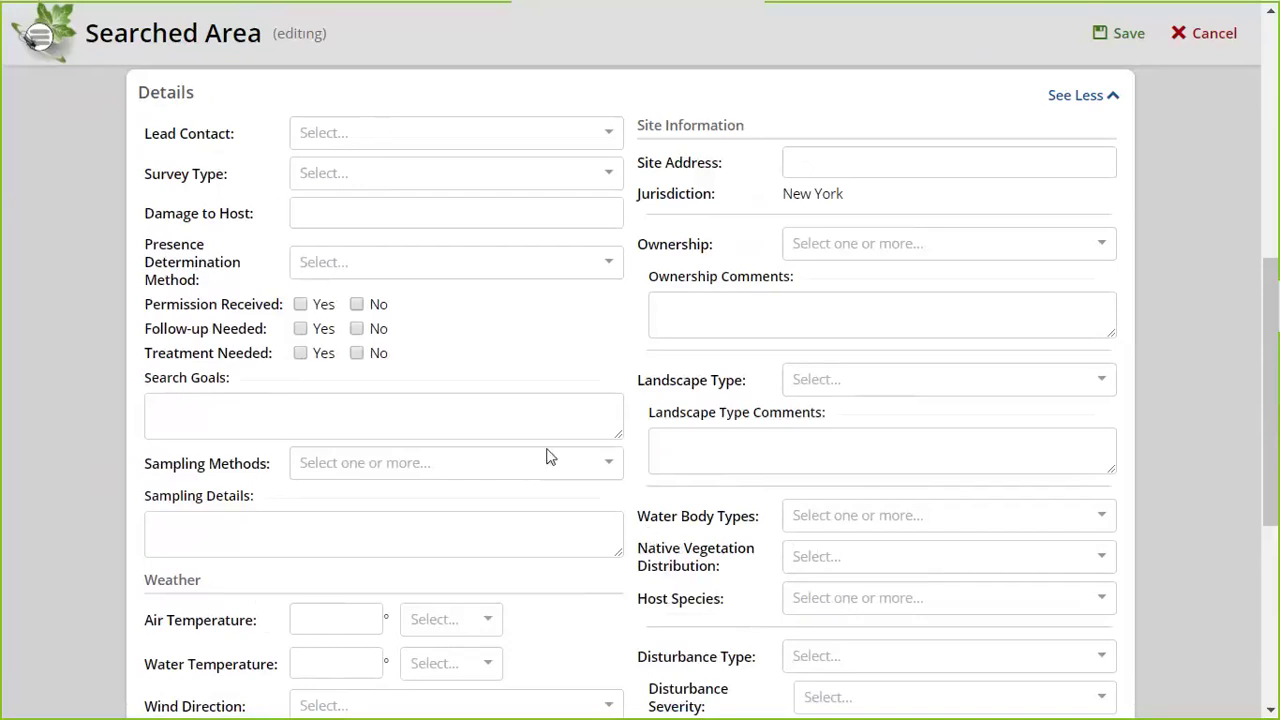
pyautogui.scroll(5, 547, 457)
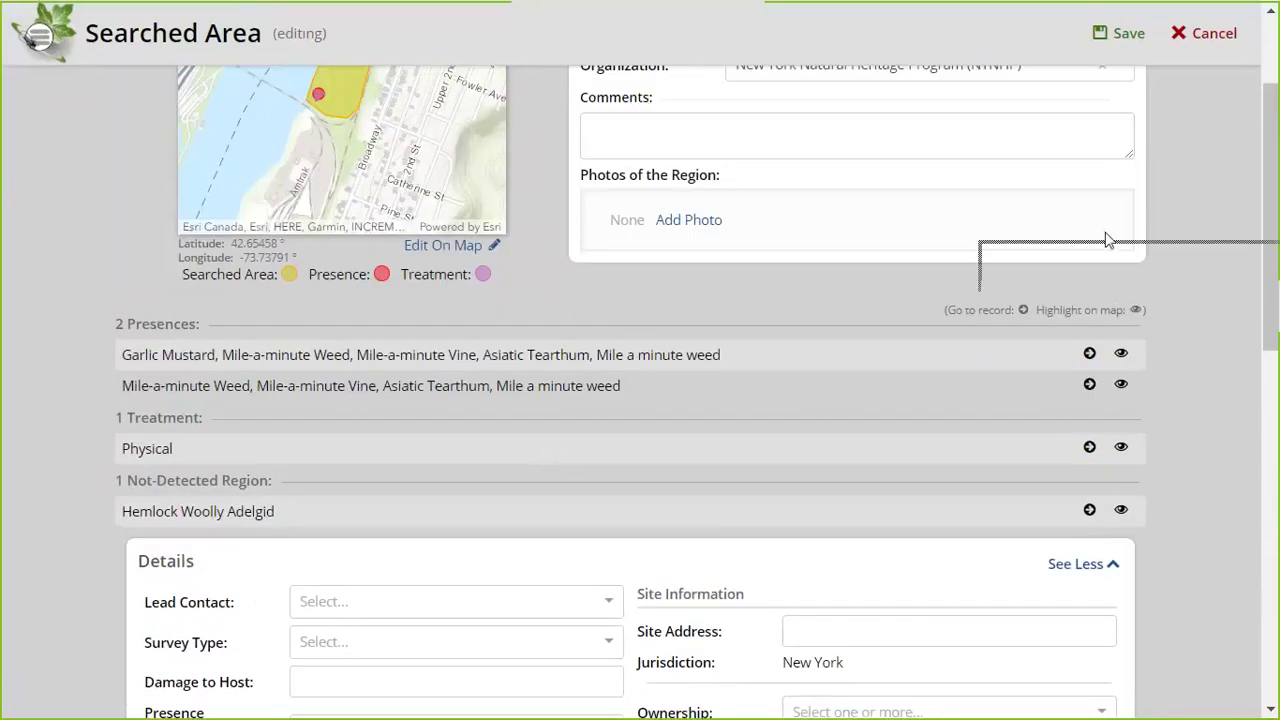
pyautogui.click(1216, 36)
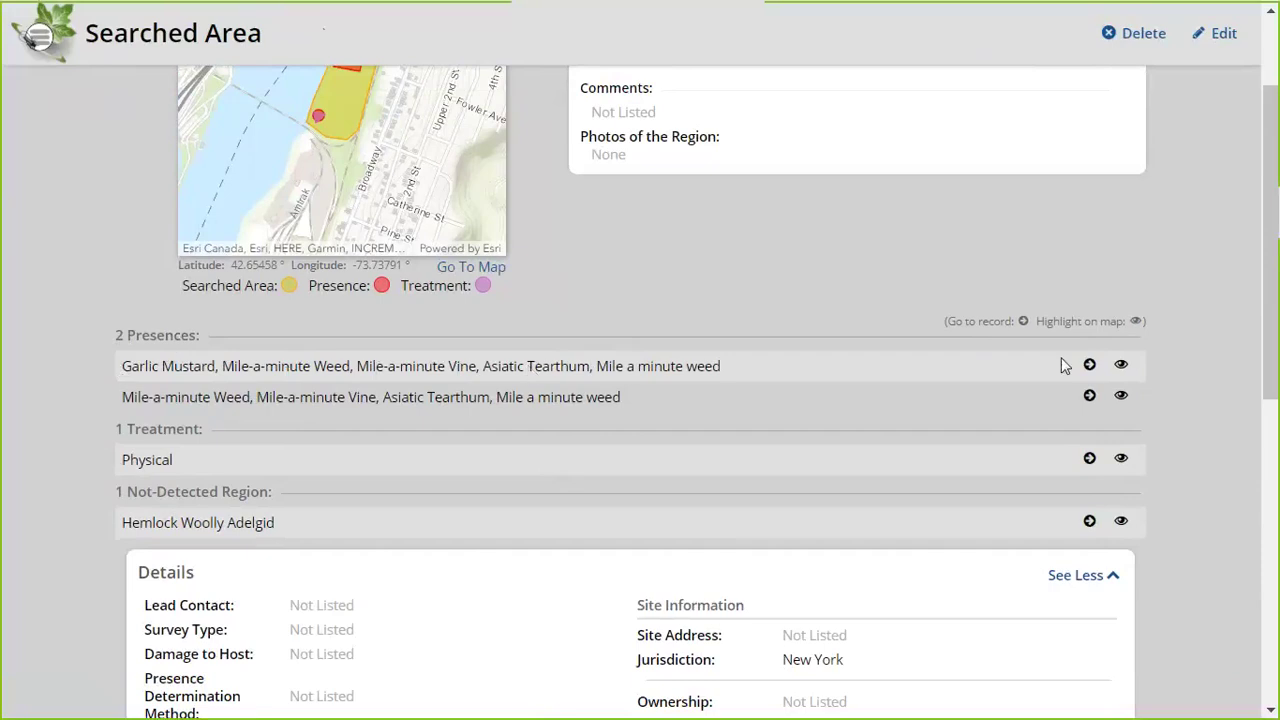
# Step: Highlight the Garlic Mustard and Mile-a-minute Weed presence on the searched area's map
pyautogui.click(1121, 366)
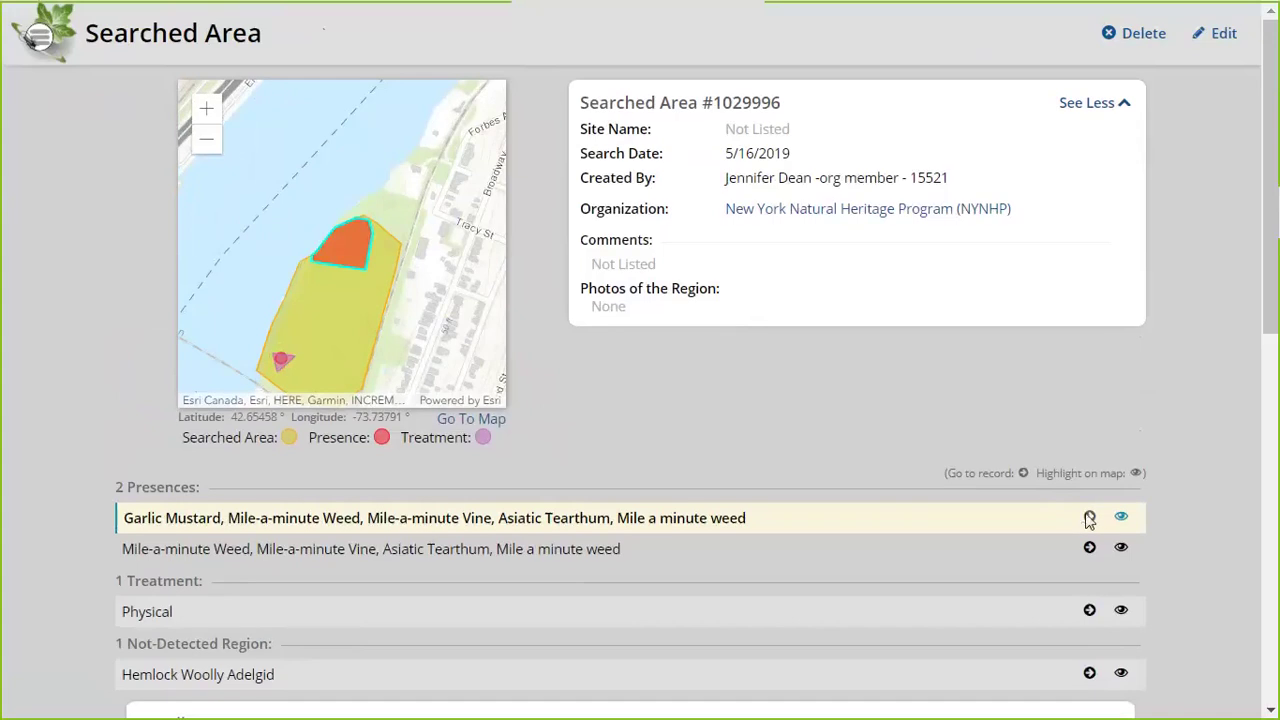
# Step: Open Presence #1013744, edit its Garlic Mustard entry, then cancel and return to its searched area
pyautogui.click(1089, 518)
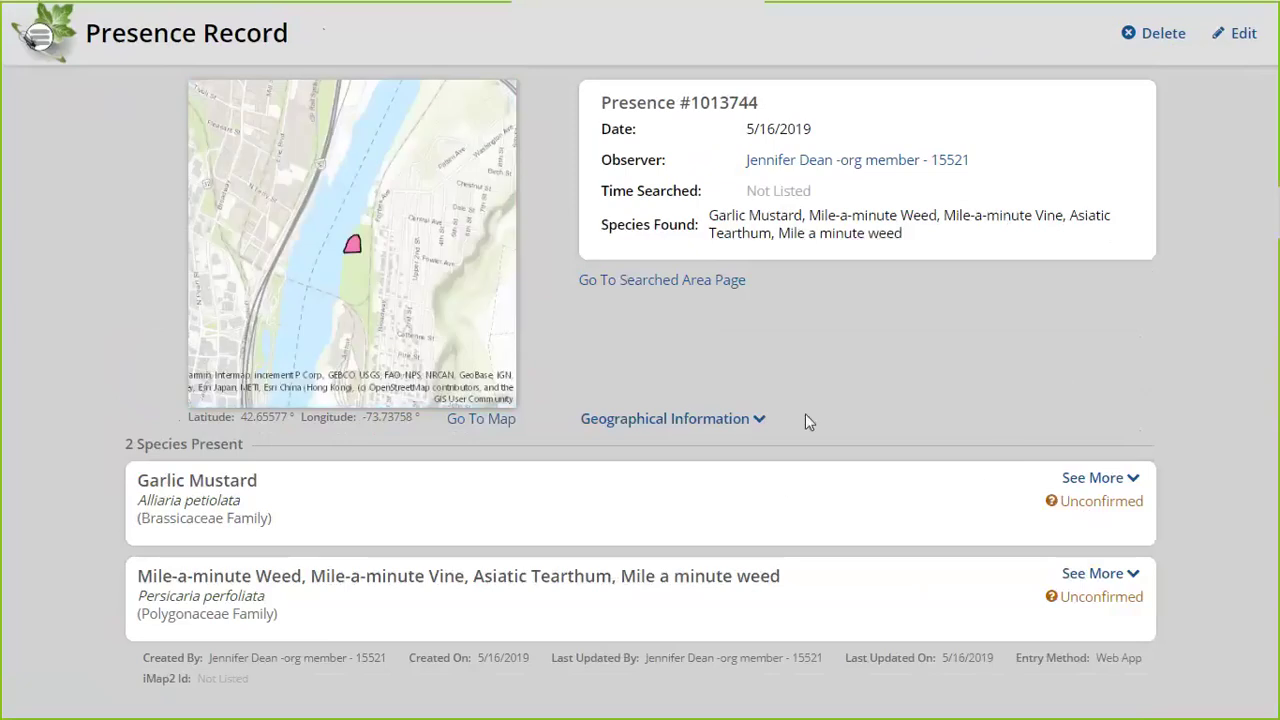
pyautogui.click(1240, 35)
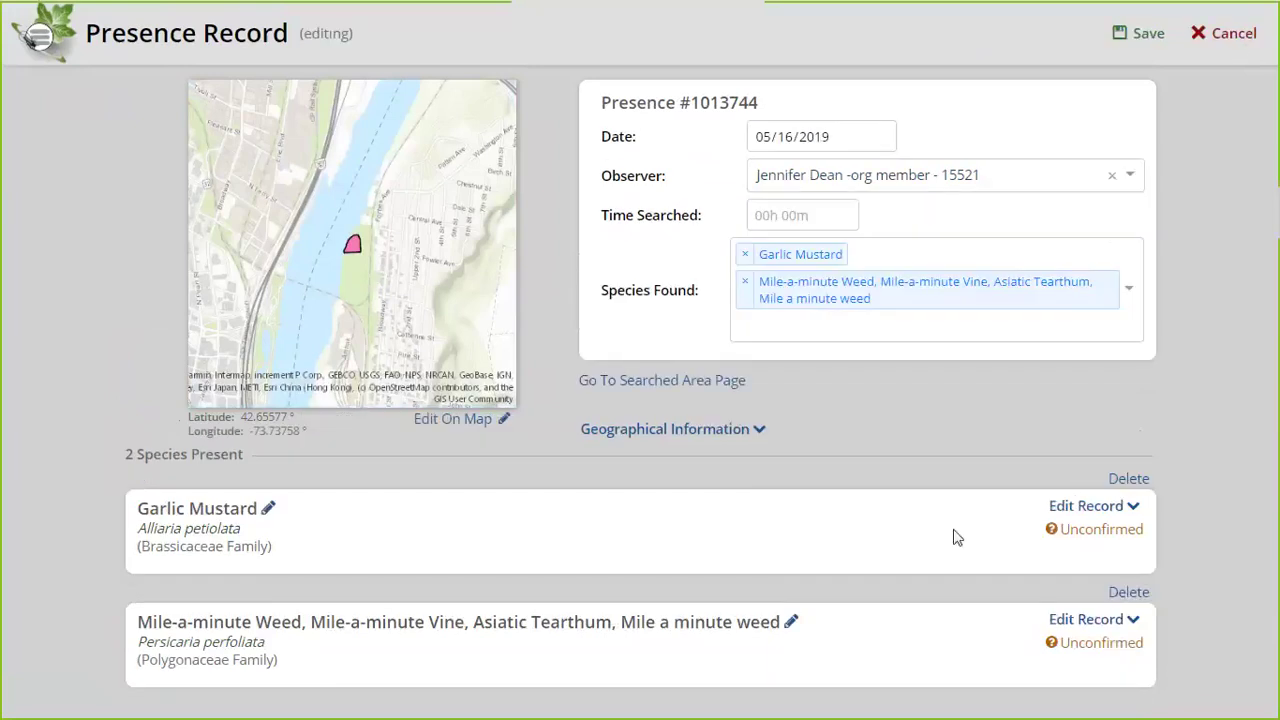
pyautogui.click(1072, 516)
pyautogui.scroll(-3, 858, 472)
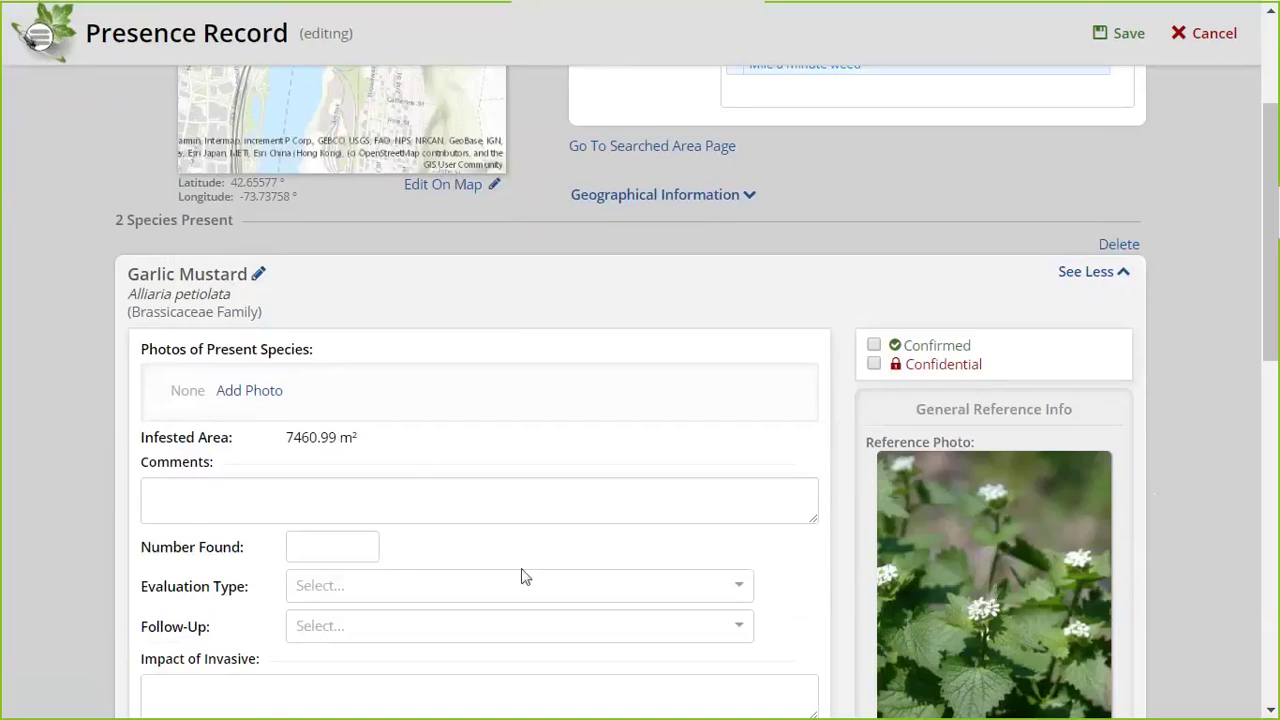
pyautogui.scroll(-6, 522, 515)
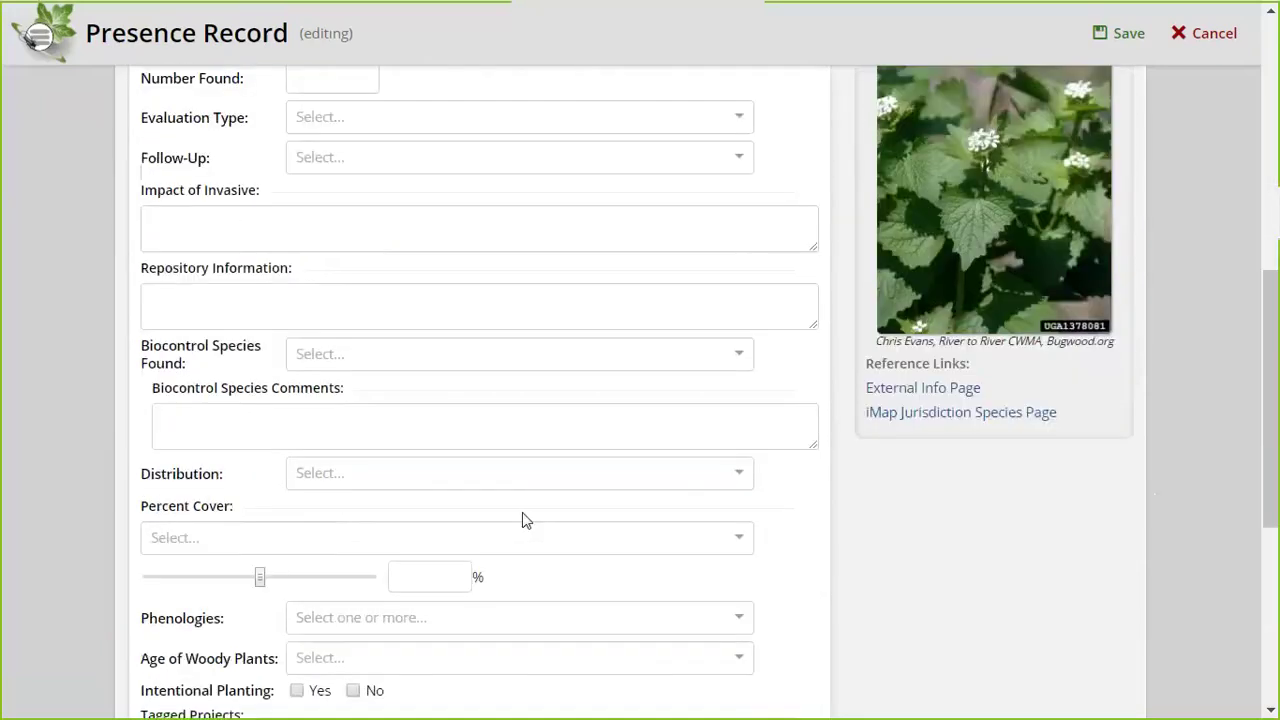
pyautogui.scroll(1, 522, 520)
pyautogui.scroll(5, 522, 518)
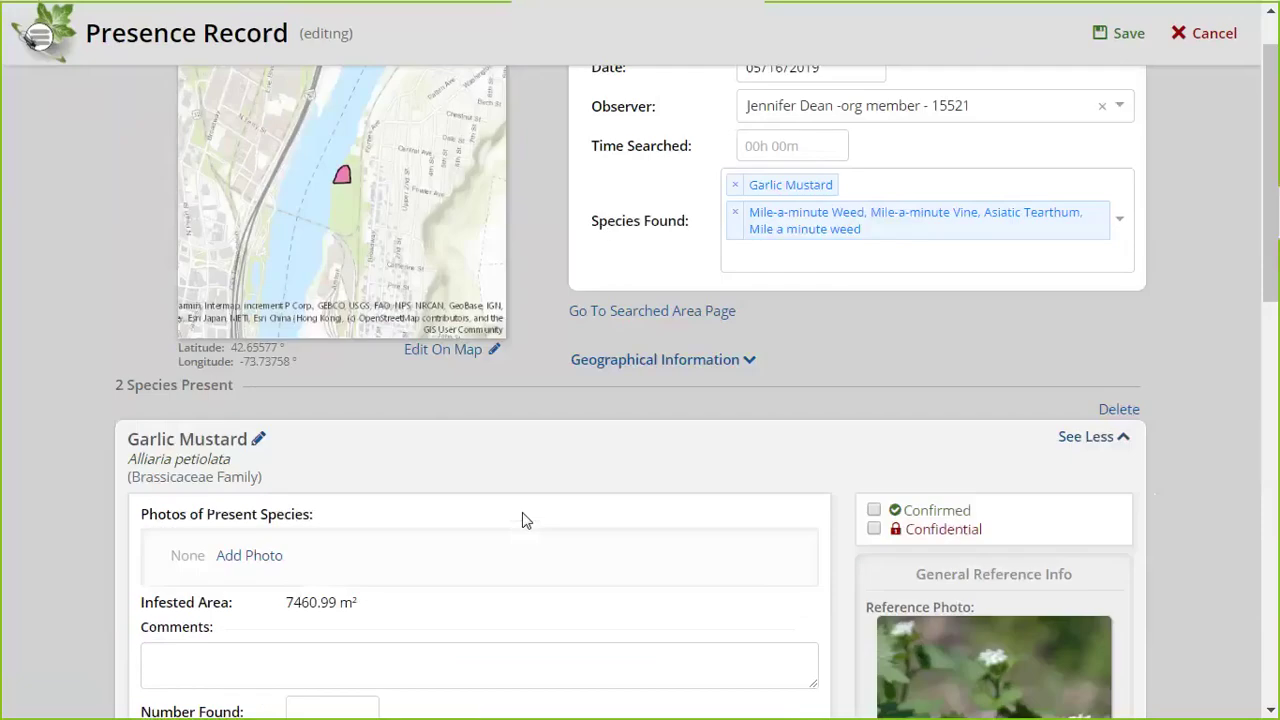
pyautogui.click(1213, 37)
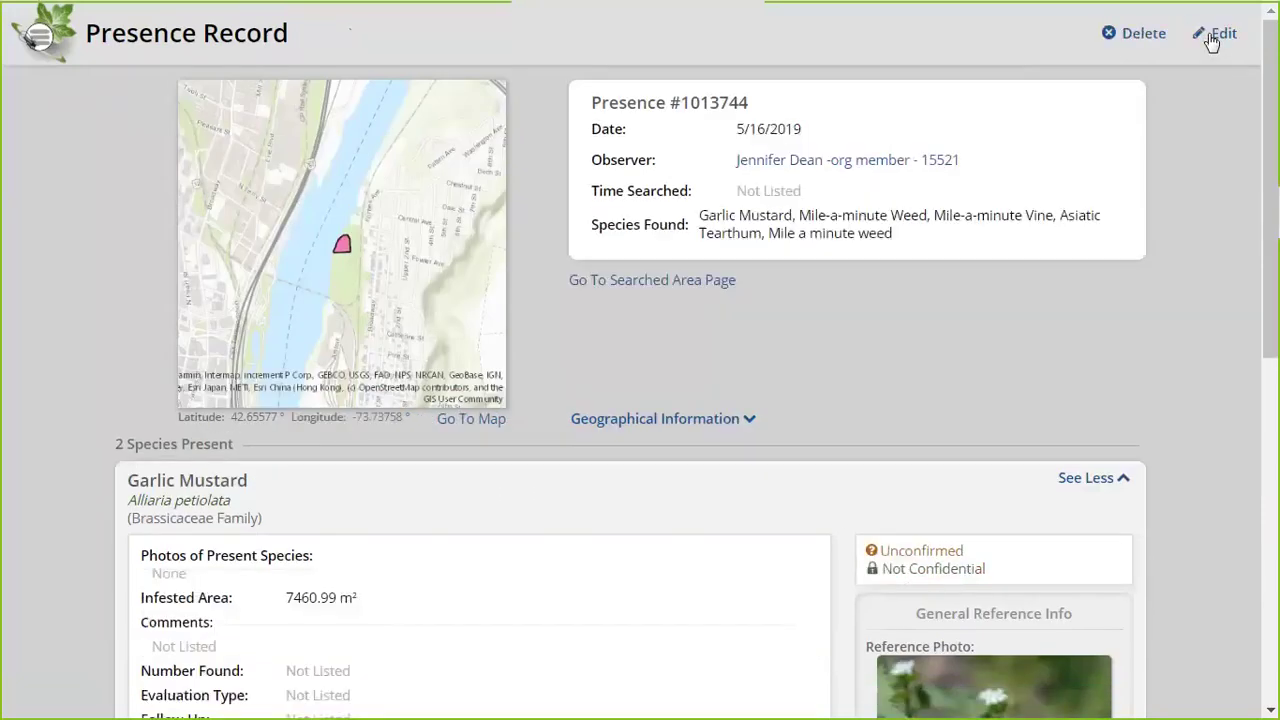
pyautogui.click(610, 281)
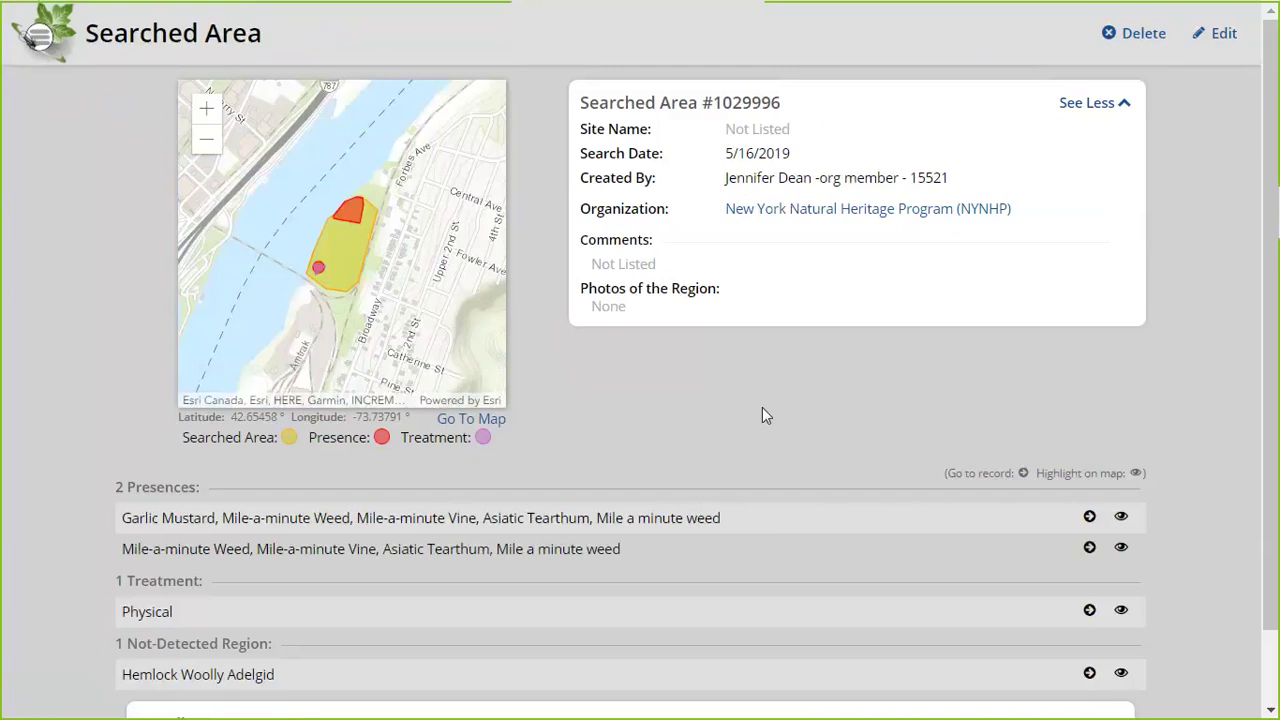
# Step: Delete Searched Area #1029996 with 'Test Record' as the removal reason
pyautogui.click(1144, 36)
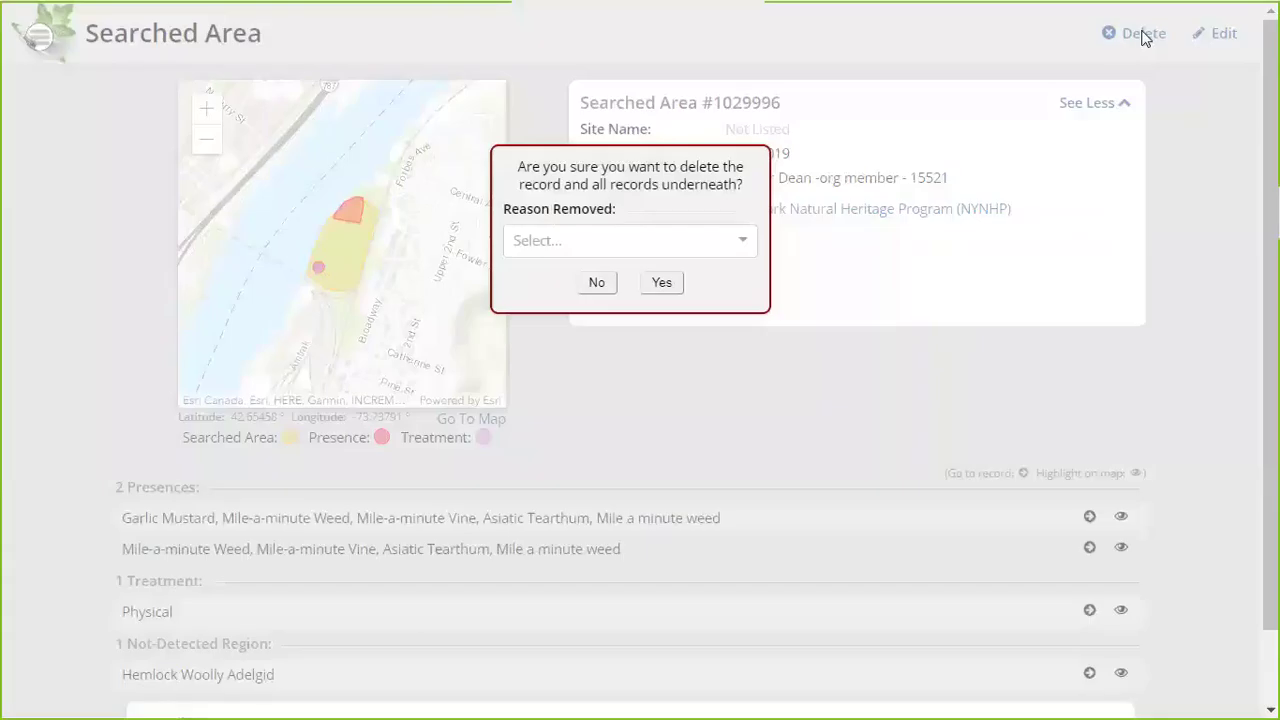
pyautogui.click(592, 234)
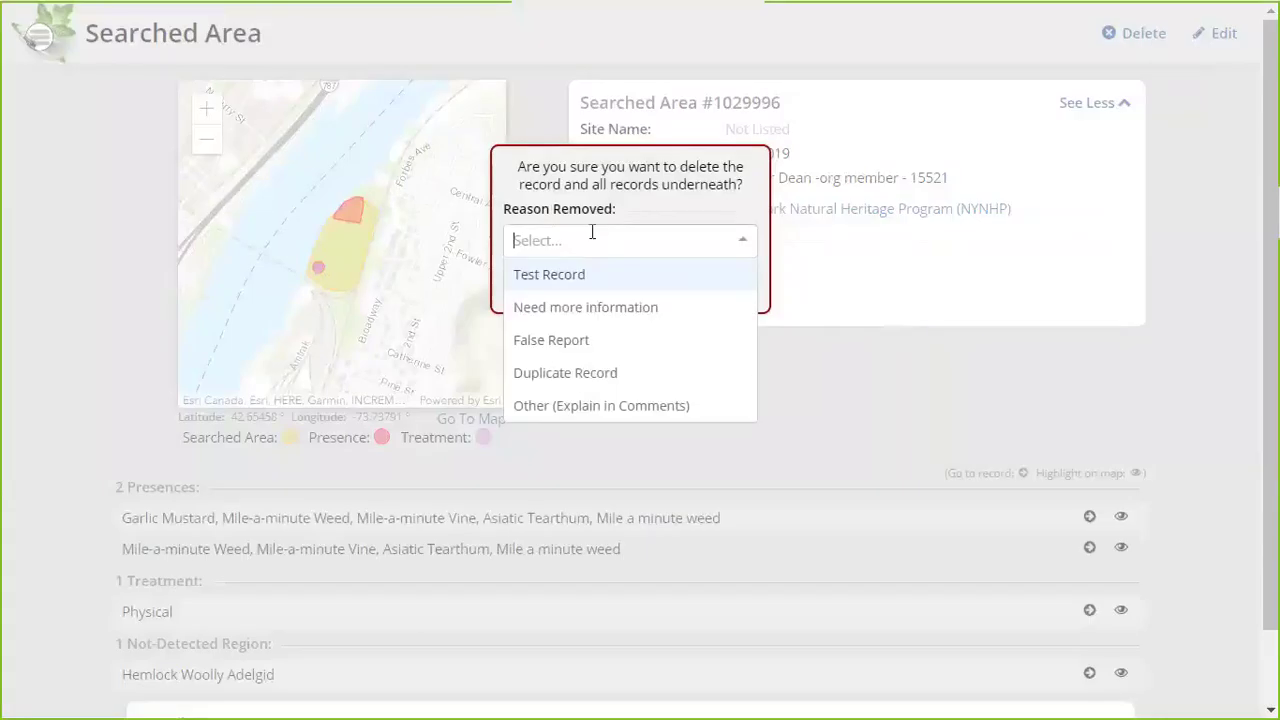
pyautogui.click(570, 278)
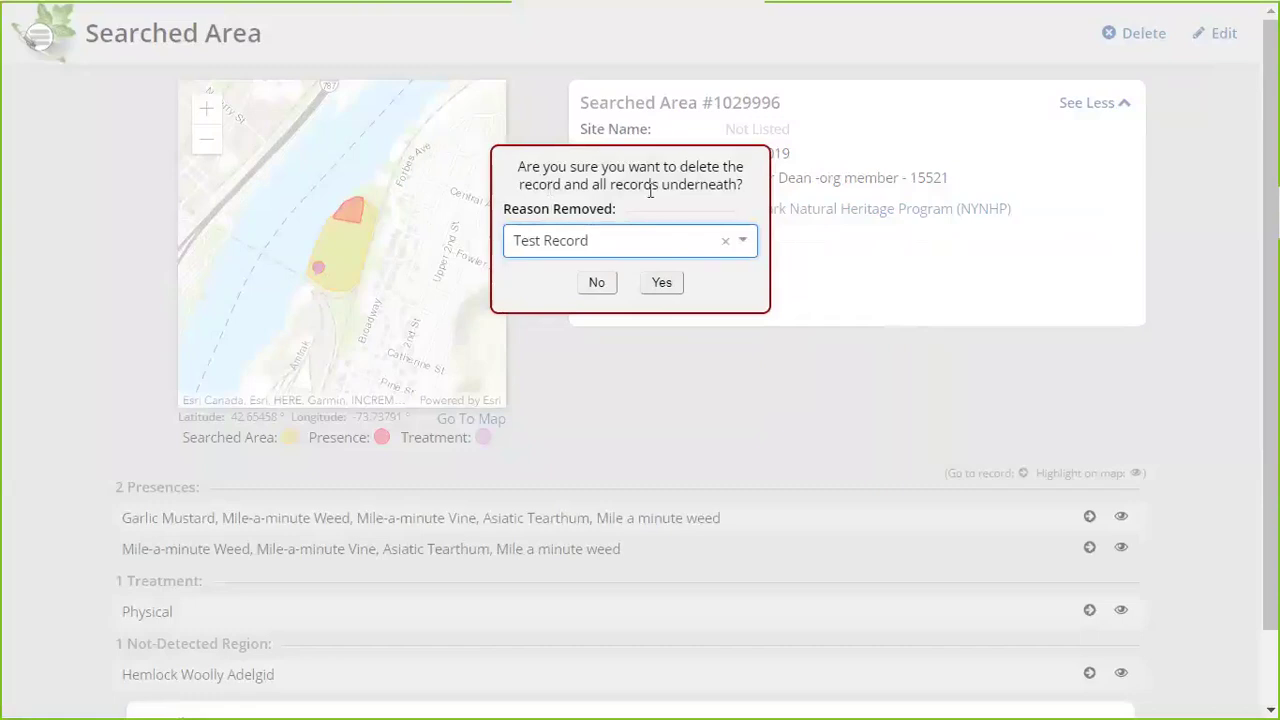
pyautogui.click(662, 286)
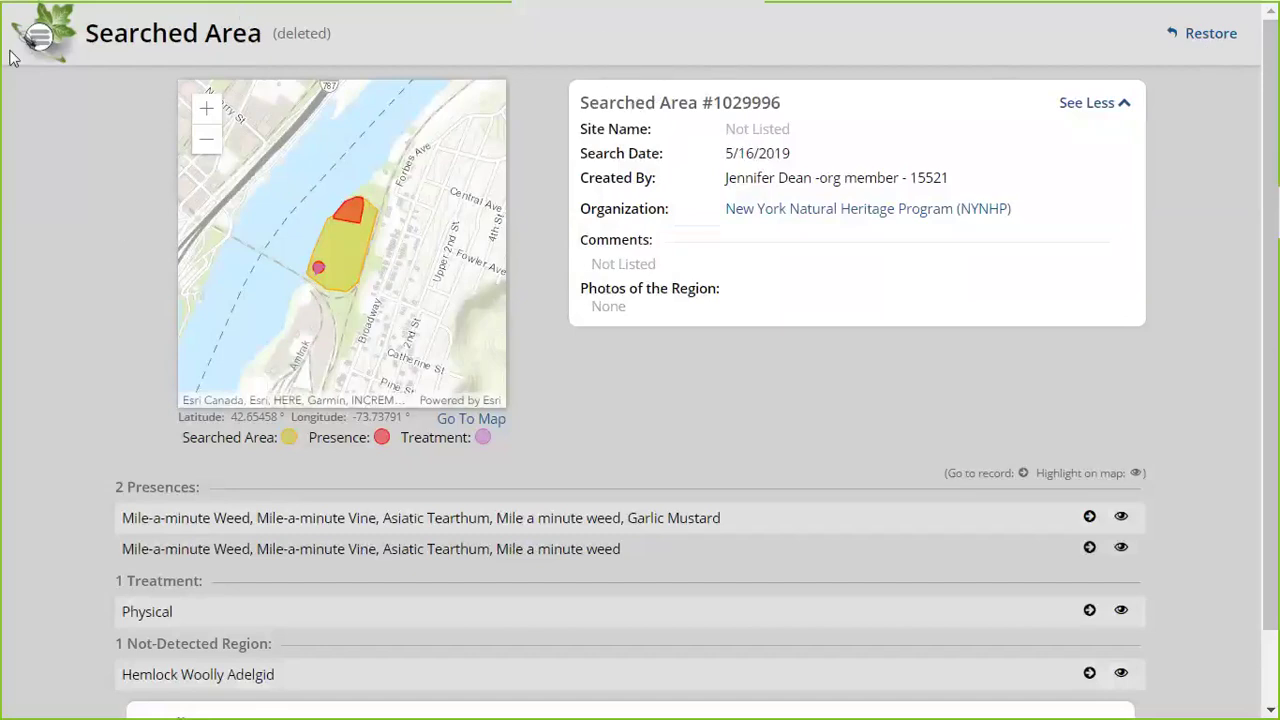
# Step: Open the records map and zoom to the current location
pyautogui.click(39, 38)
pyautogui.click(53, 142)
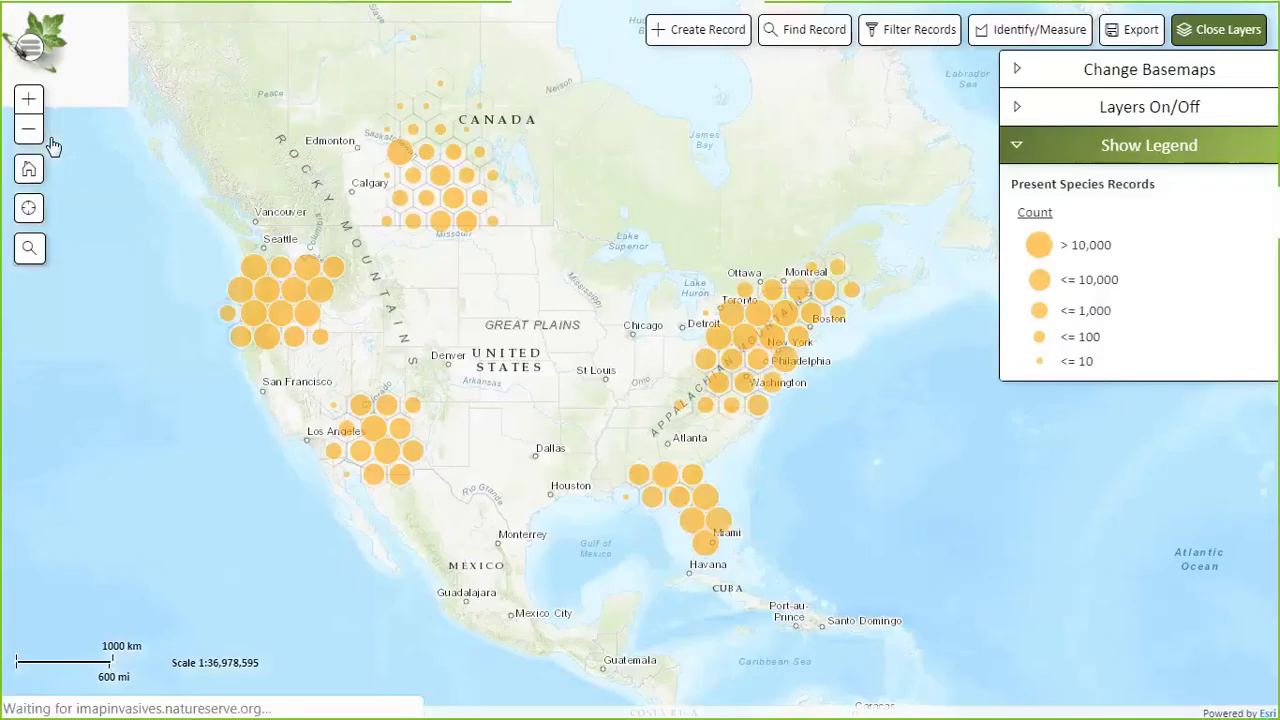
pyautogui.click(22, 214)
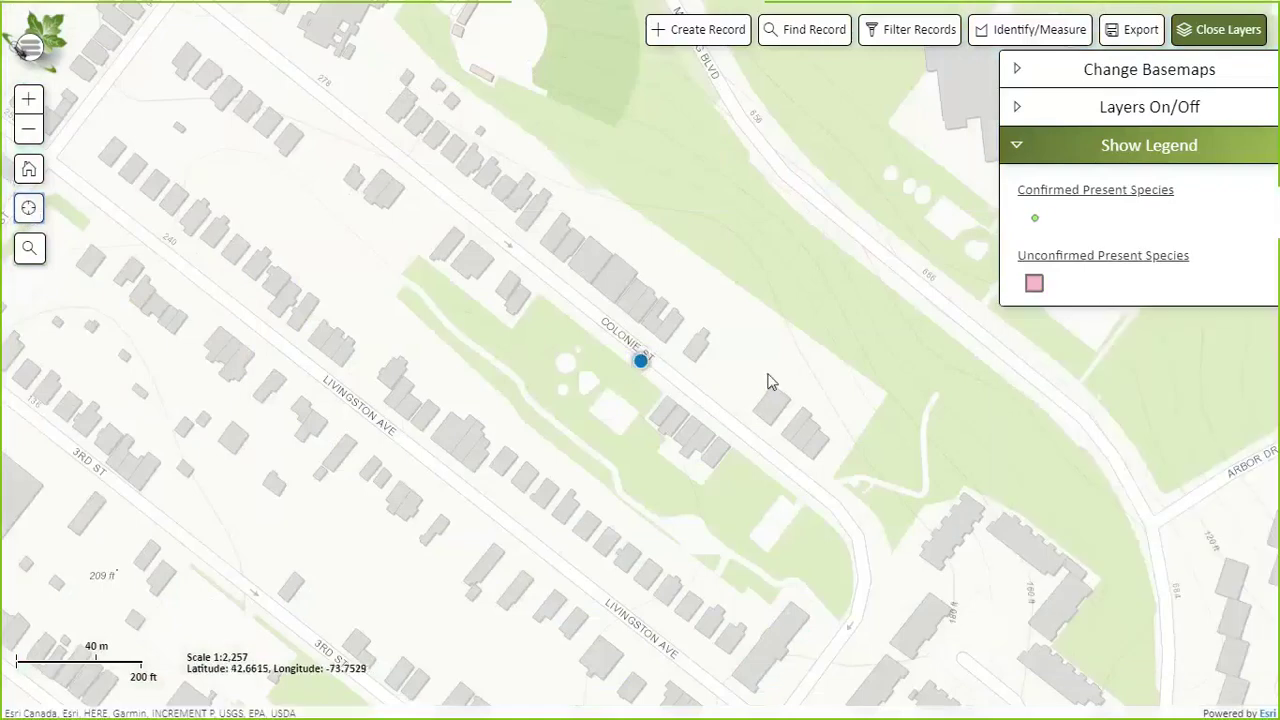
pyautogui.moveTo(770, 382); pyautogui.dragTo(463, 280)
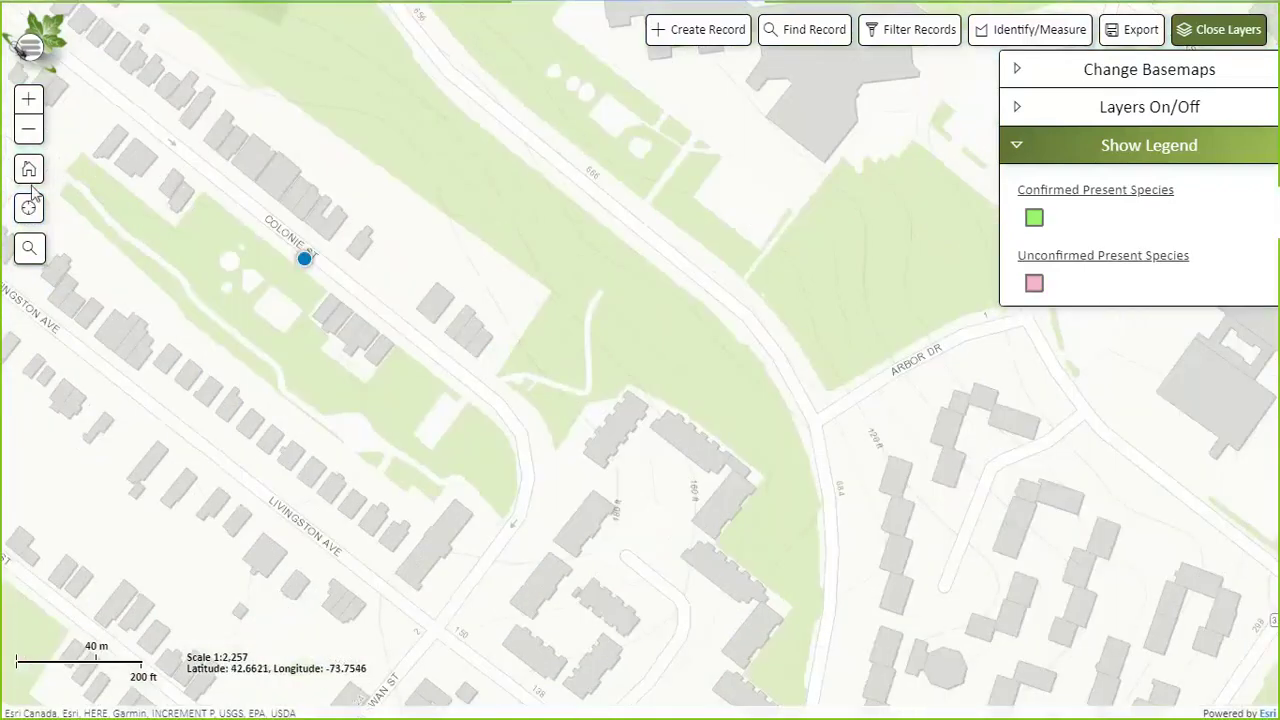
# Step: Jump to 625 Broadway, Albany, pan east across the Hudson River, and show basemap choices
pyautogui.click(29, 247)
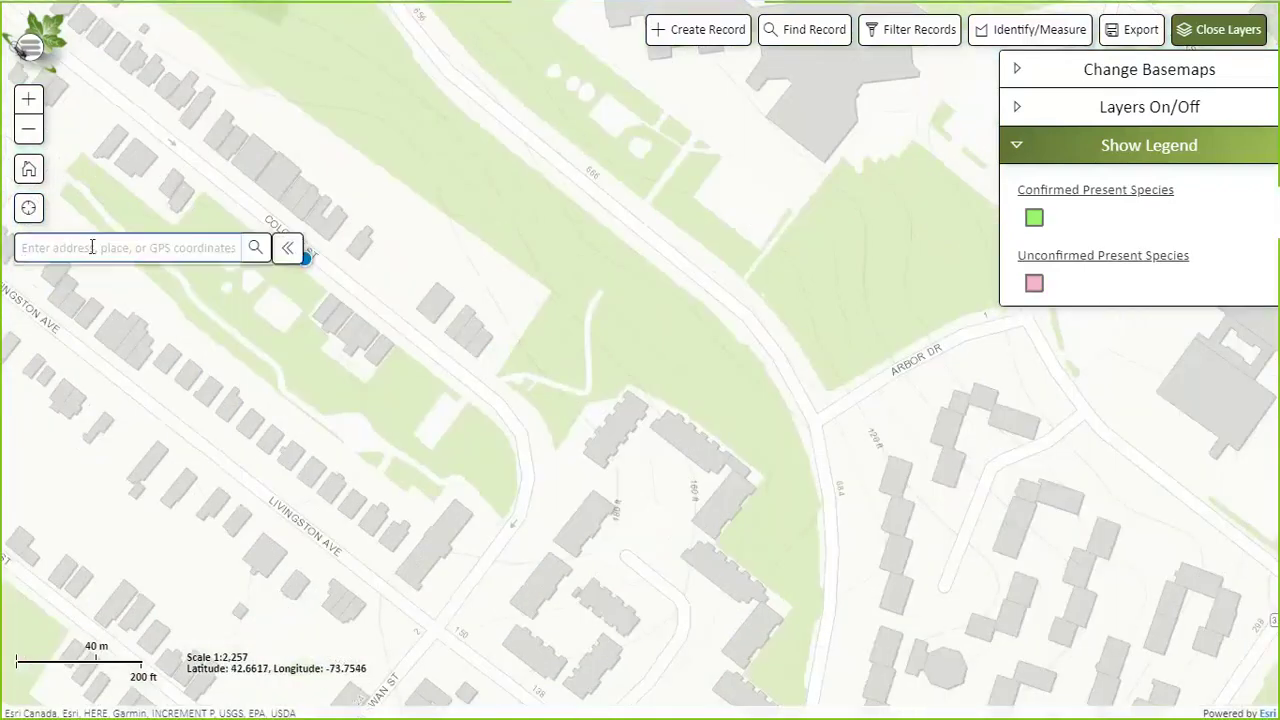
pyautogui.write('625')
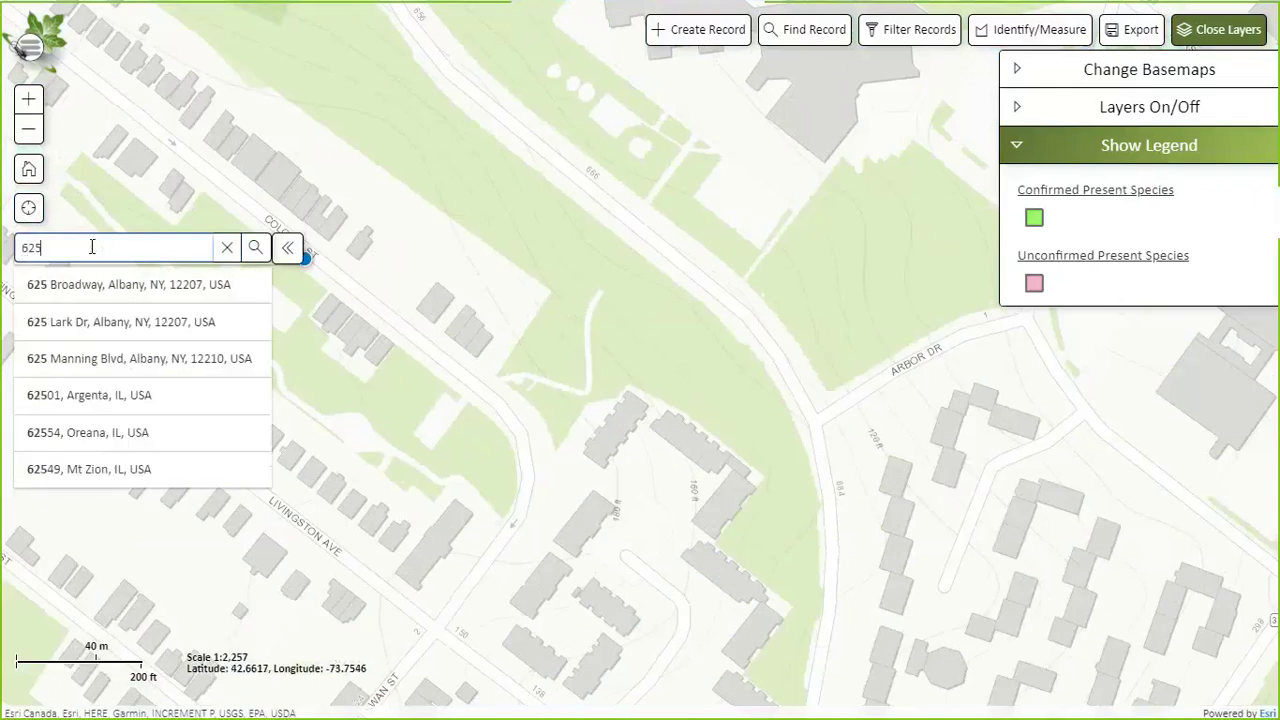
pyautogui.click(89, 288)
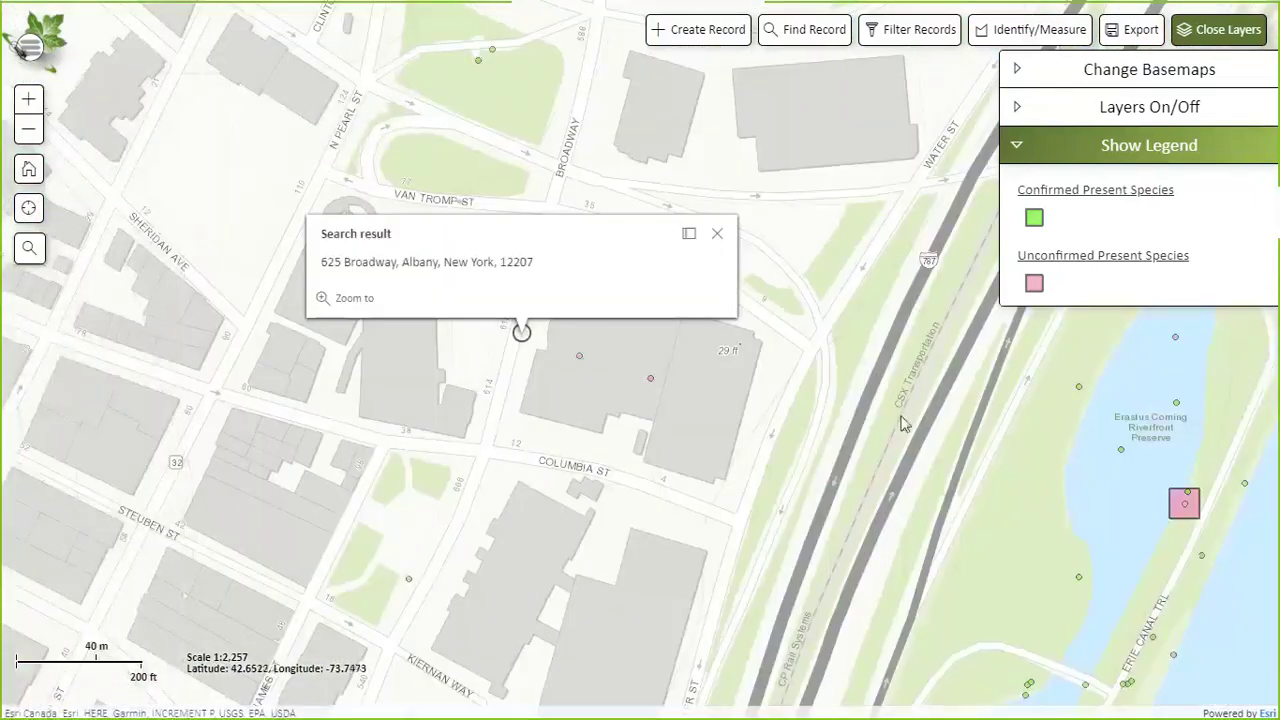
pyautogui.moveTo(903, 423)
pyautogui.mouseDown()
pyautogui.moveTo(411, 346)
pyautogui.moveTo(360, 320)
pyautogui.mouseUp()
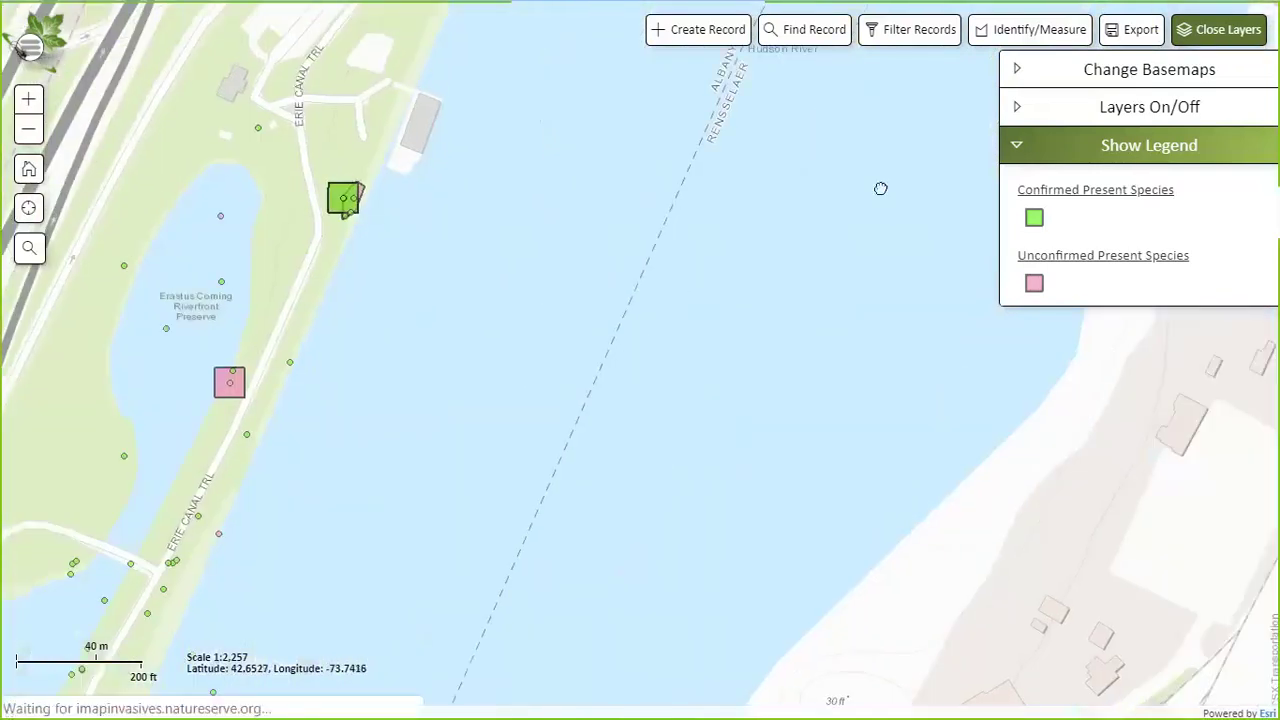
pyautogui.moveTo(880, 189); pyautogui.dragTo(697, 440)
pyautogui.moveTo(756, 376); pyautogui.dragTo(686, 471)
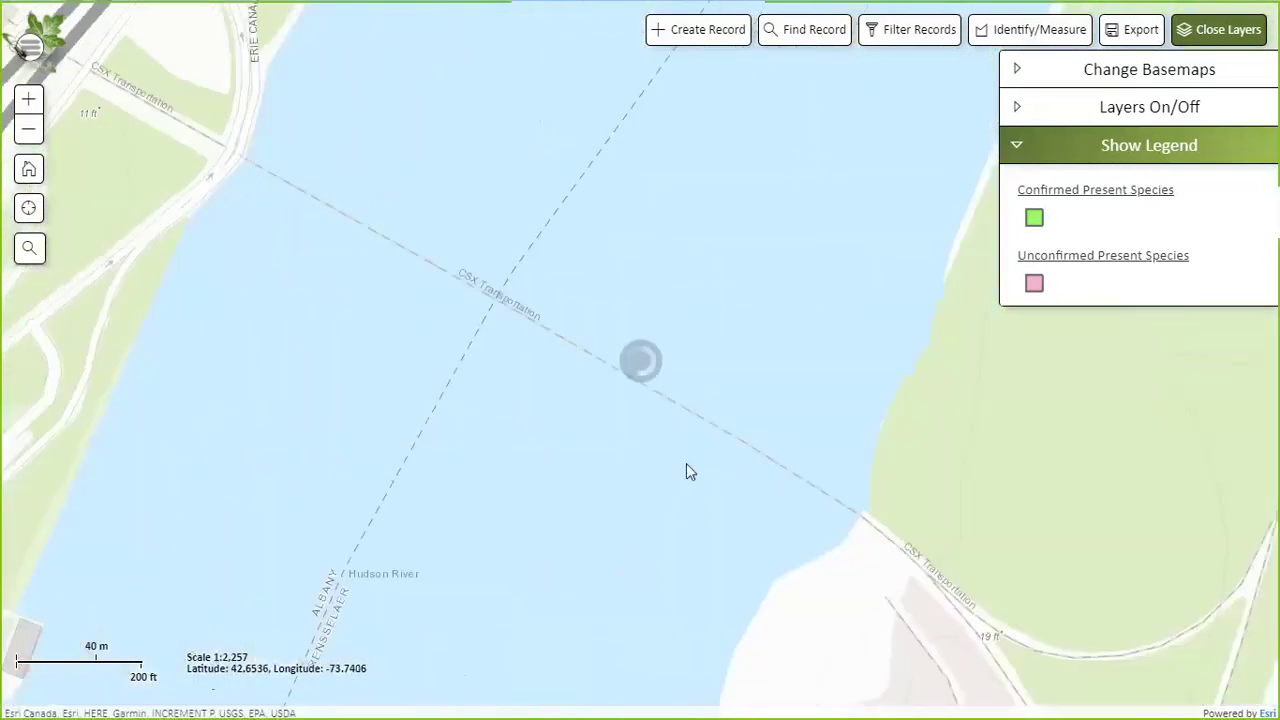
pyautogui.moveTo(829, 297); pyautogui.dragTo(572, 318)
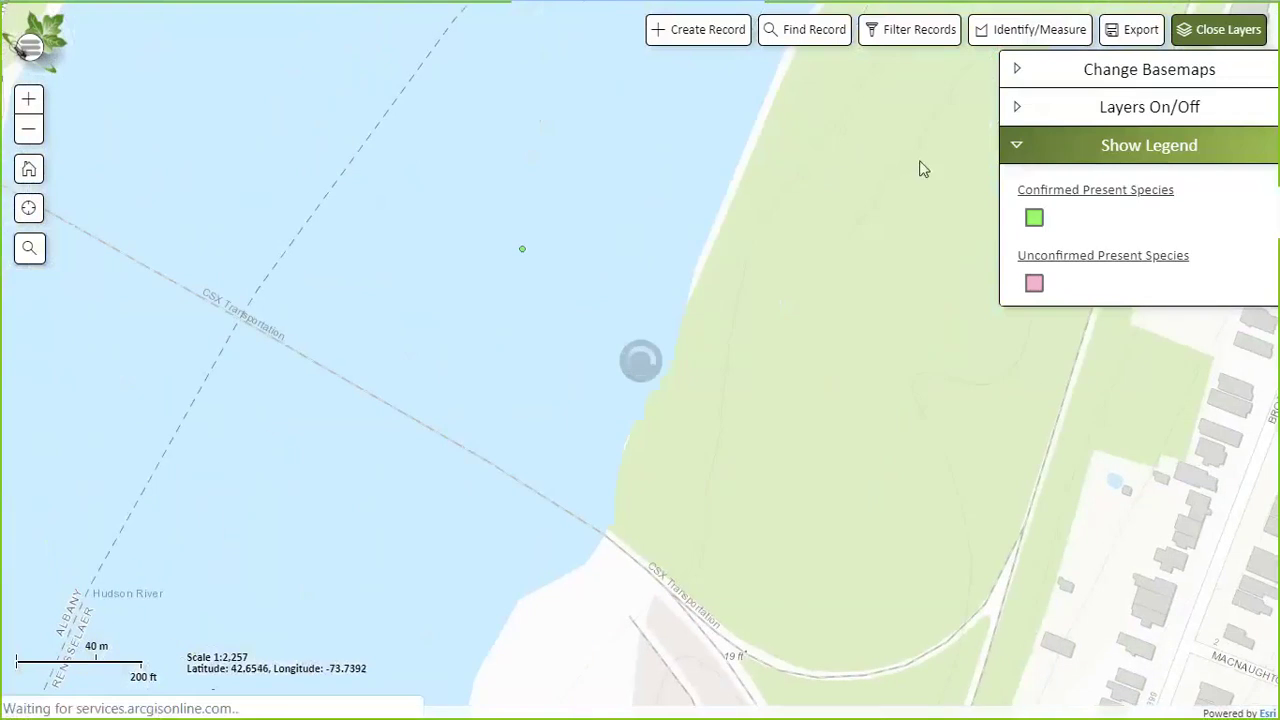
pyautogui.click(1086, 76)
# Step: Switch the basemap to Satellite imagery and shift the view slightly over the river
pyautogui.click(1098, 346)
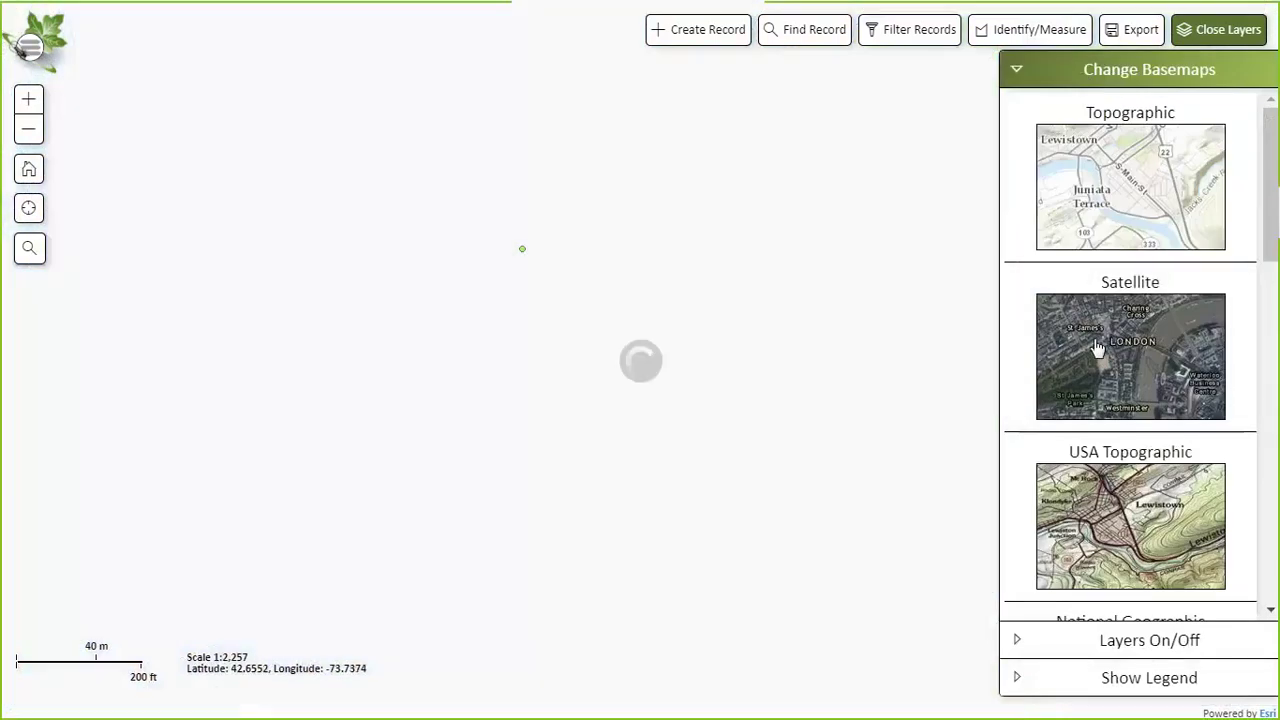
pyautogui.moveTo(795, 368); pyautogui.dragTo(645, 309)
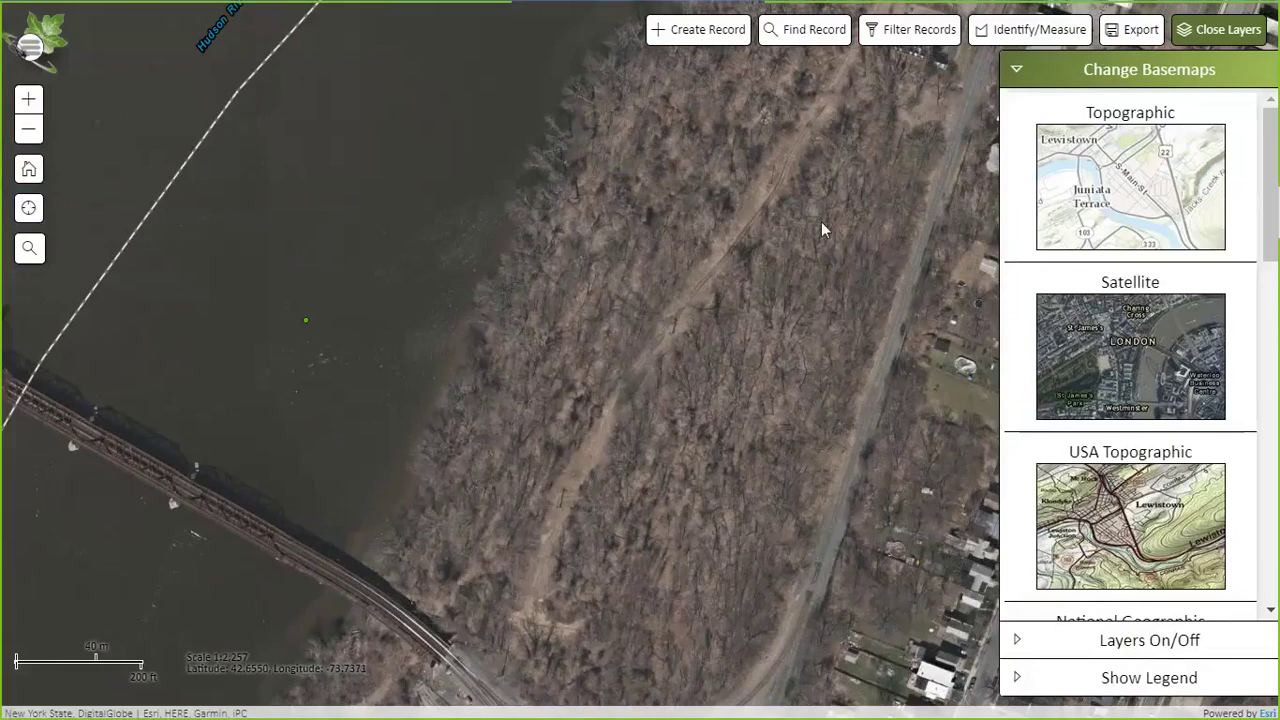
# Step: Filter the map records to the species Hemlock Woolly Adelgid
pyautogui.click(1016, 72)
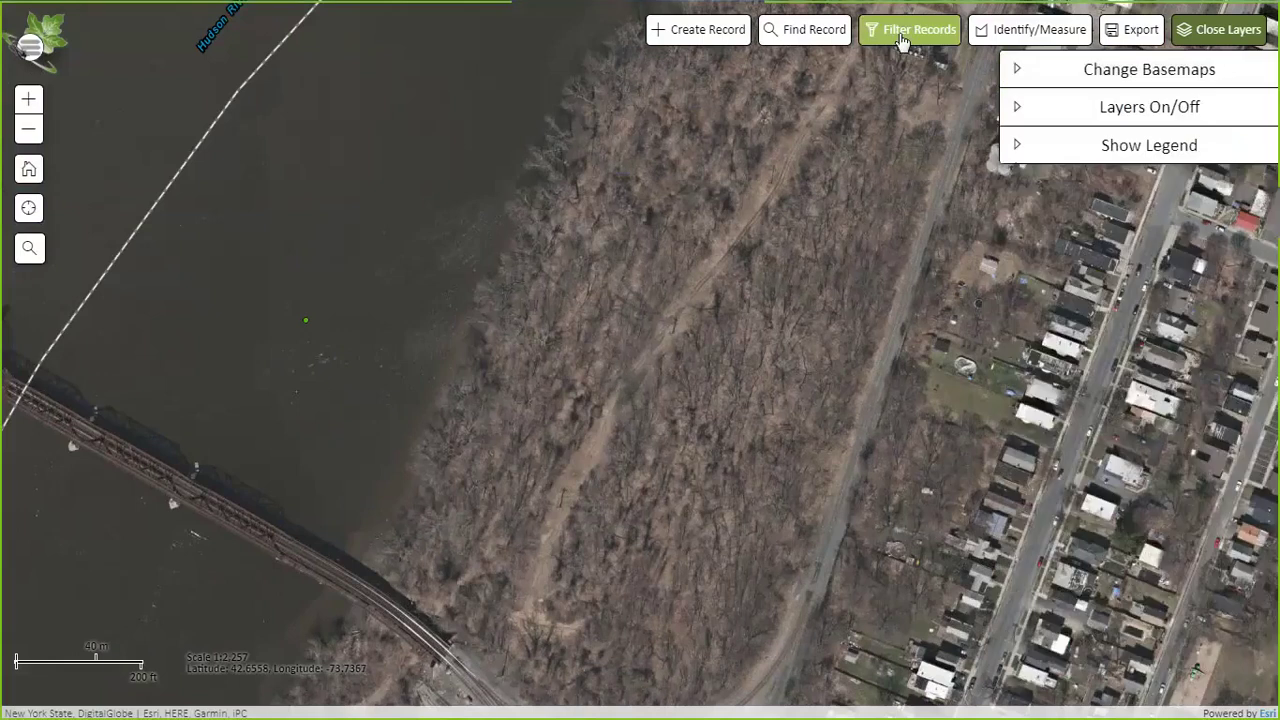
pyautogui.click(896, 29)
pyautogui.click(764, 157)
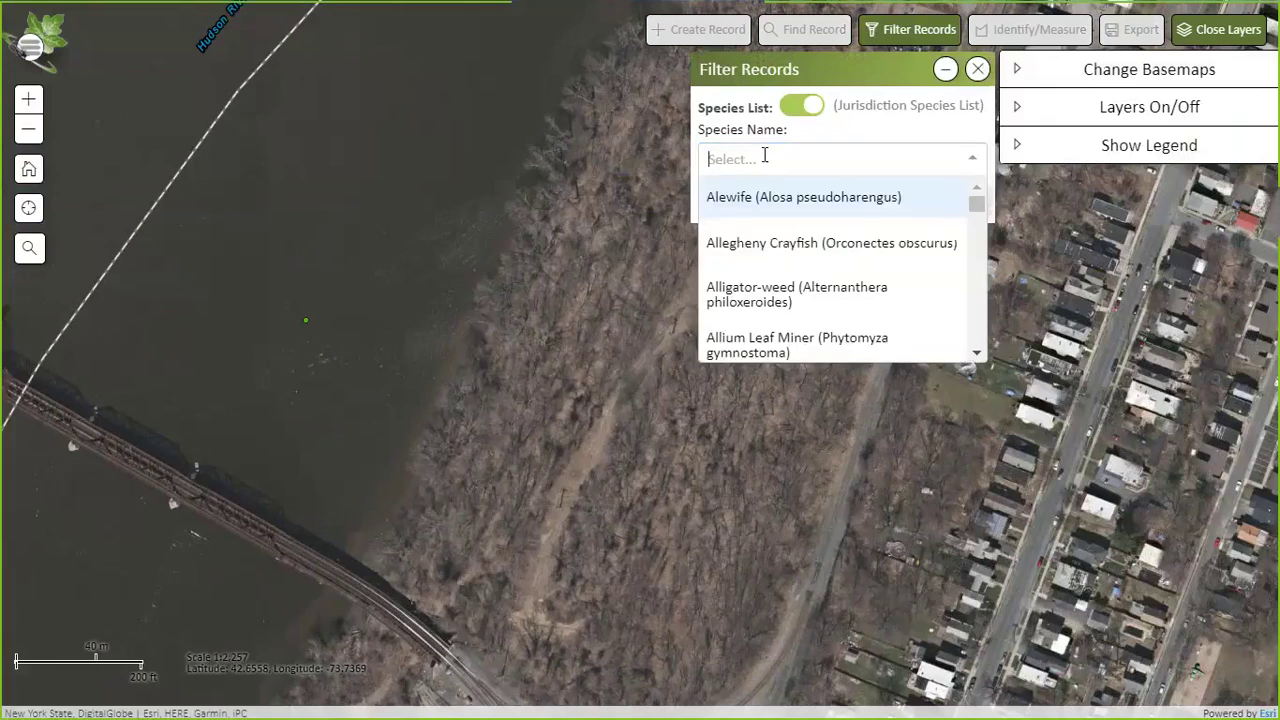
pyautogui.write('he')
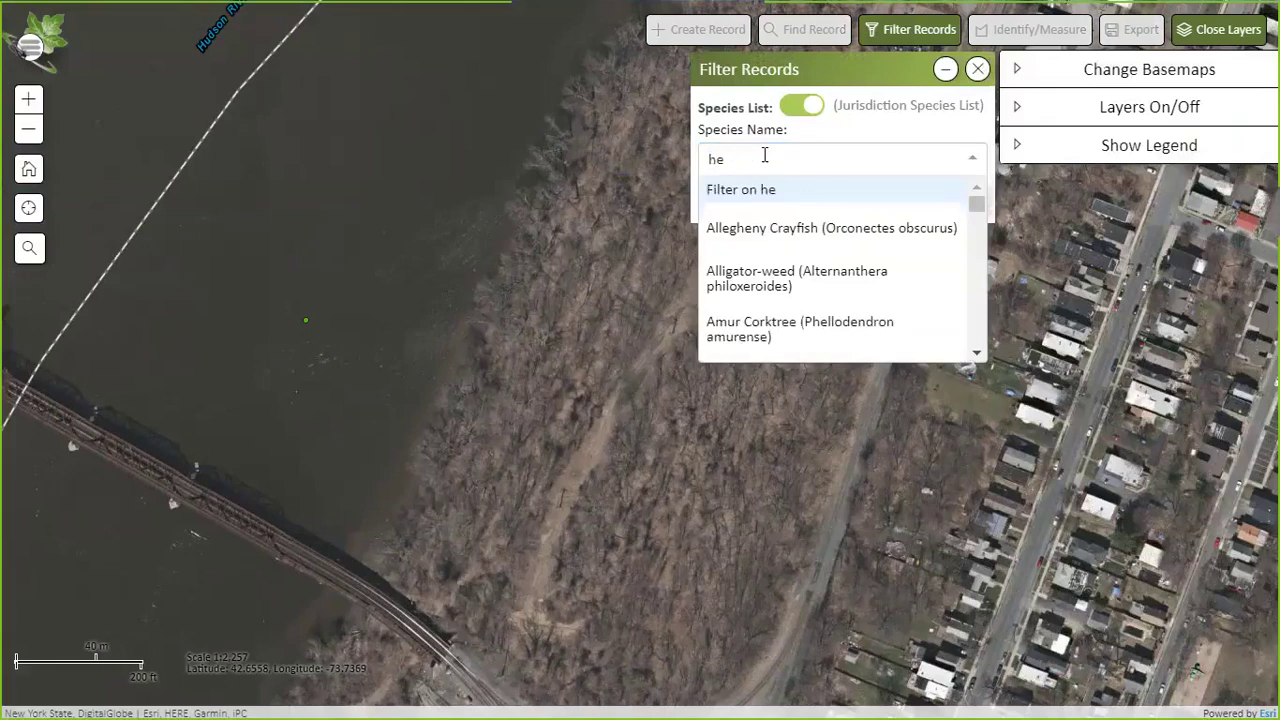
pyautogui.press('BackSpace')
pyautogui.write('eml')
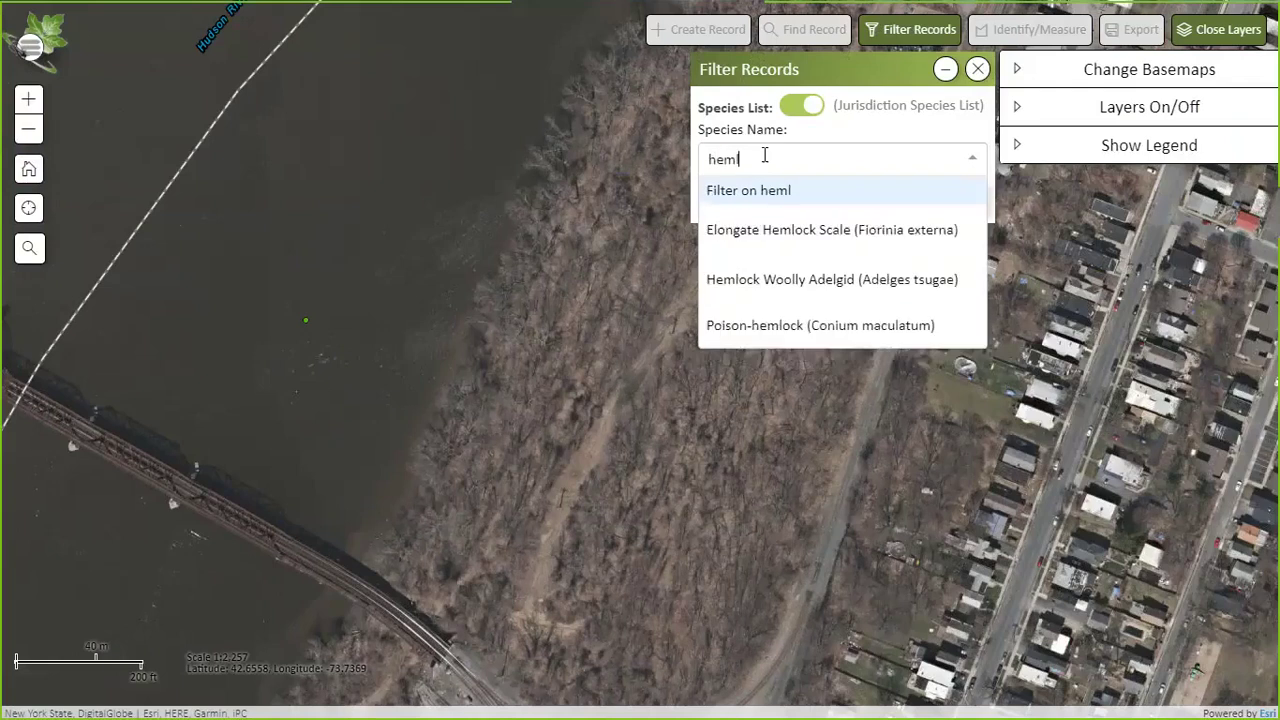
pyautogui.write('ock')
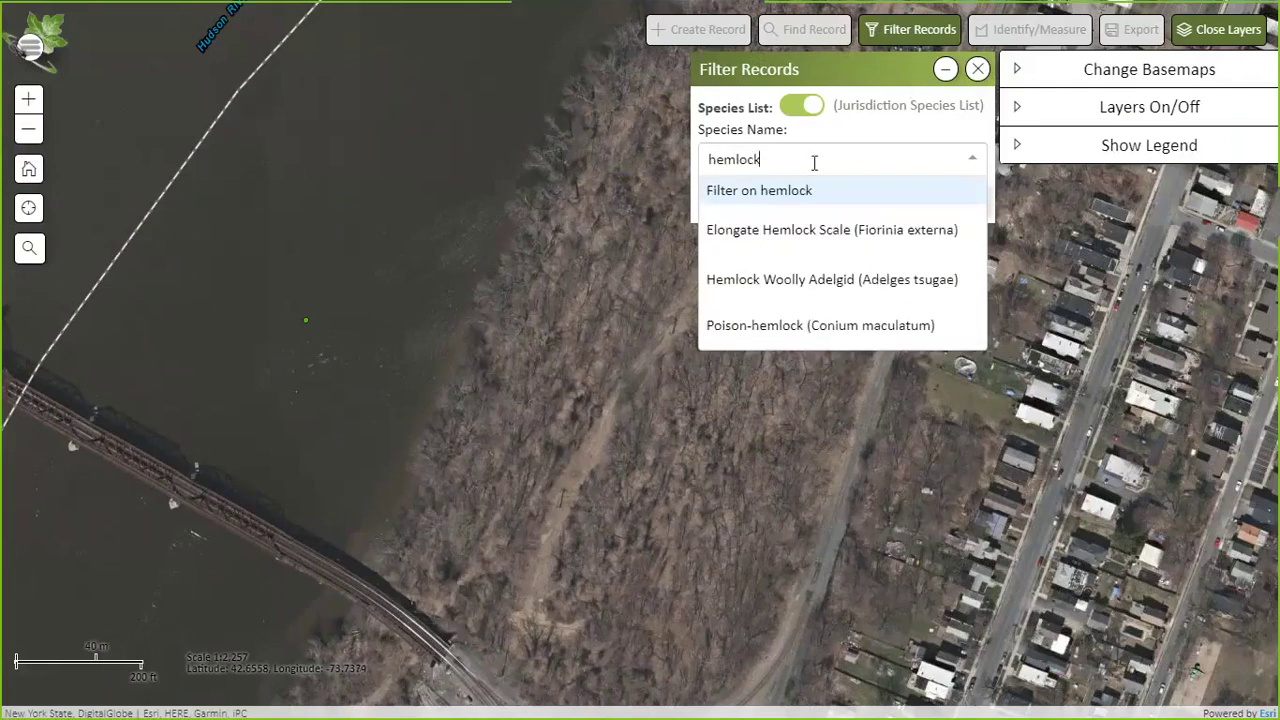
pyautogui.click(778, 281)
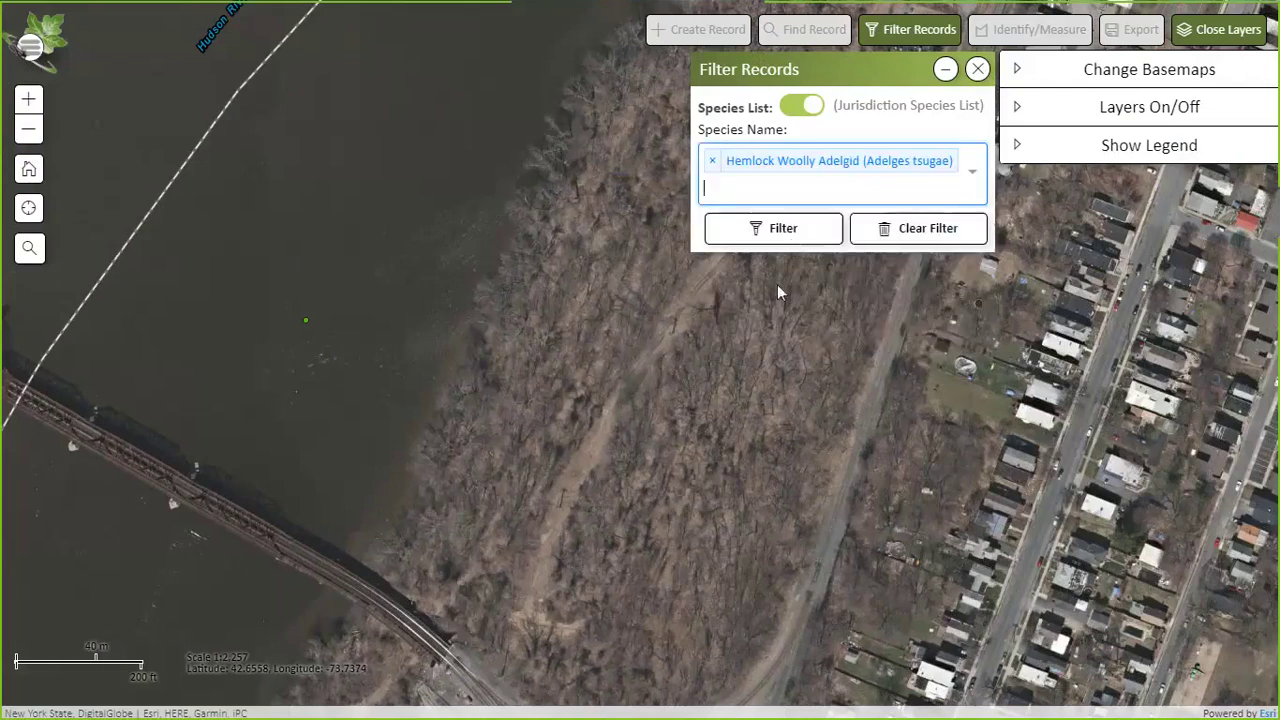
pyautogui.click(788, 238)
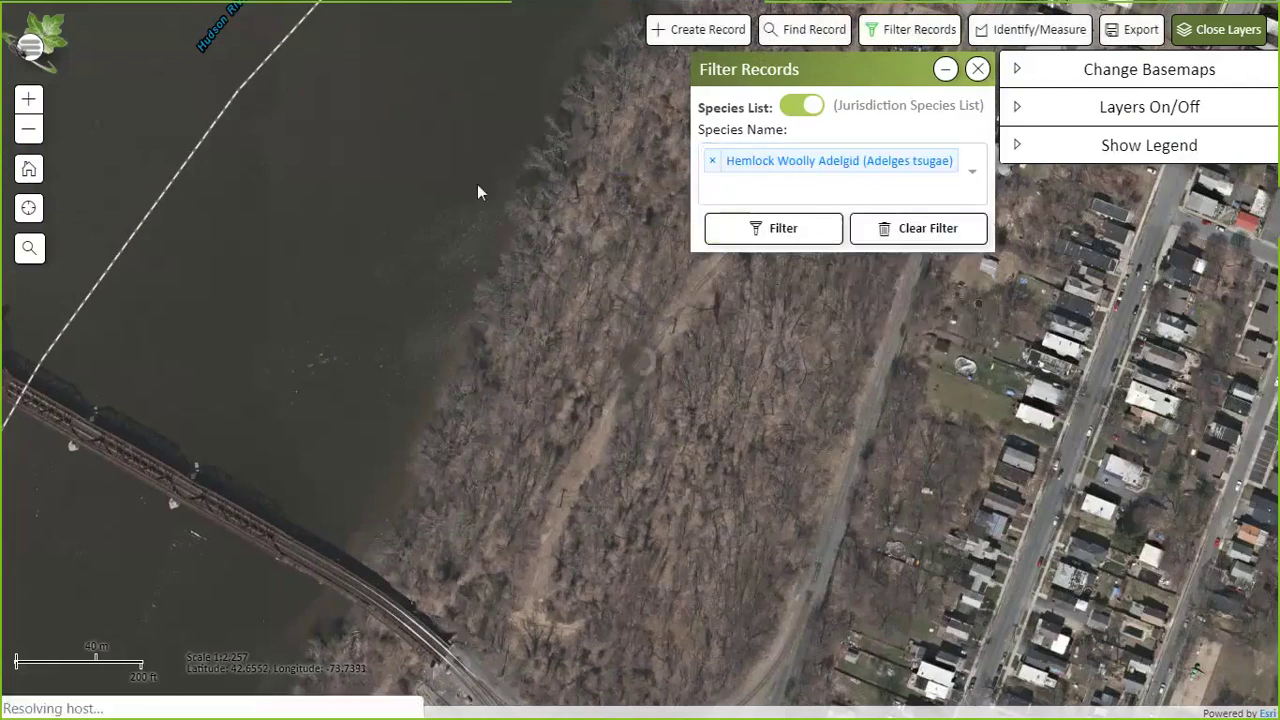
# Step: Zoom out around Albany to see Hemlock Woolly Adelgid records across the region
pyautogui.click(29, 134)
pyautogui.click(29, 134)
pyautogui.click(29, 134)
pyautogui.click(29, 134)
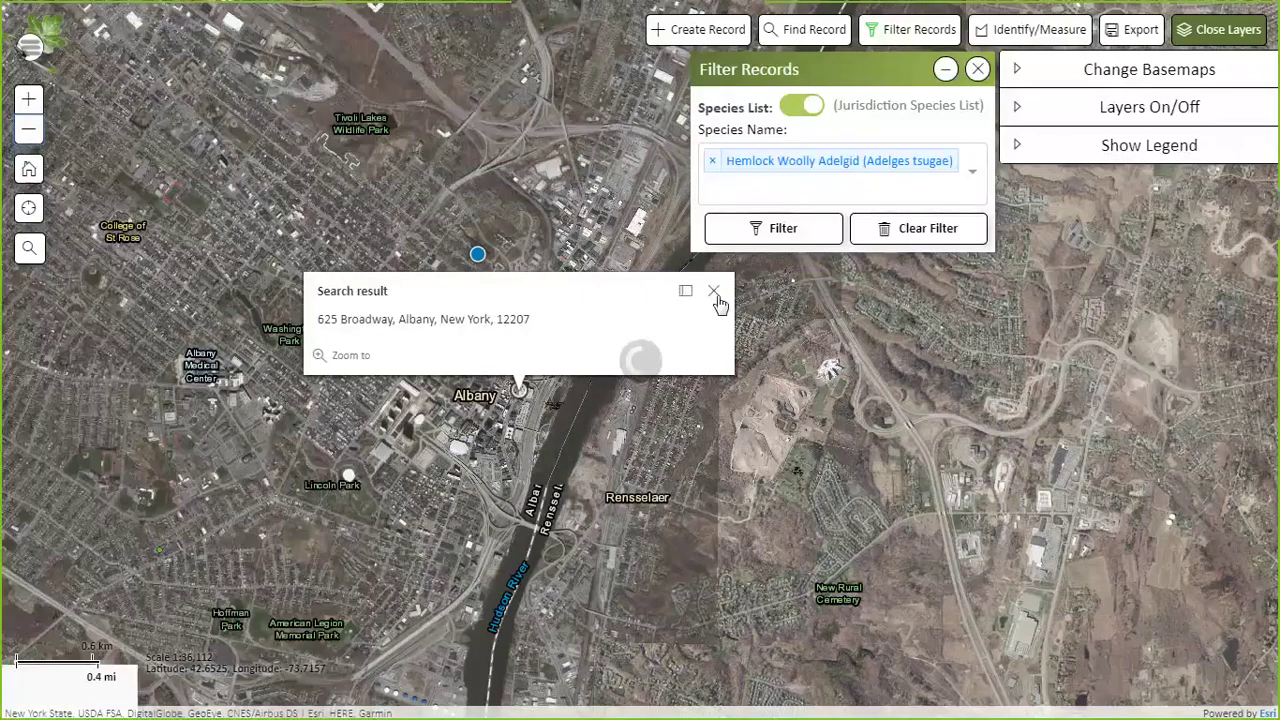
pyautogui.click(710, 290)
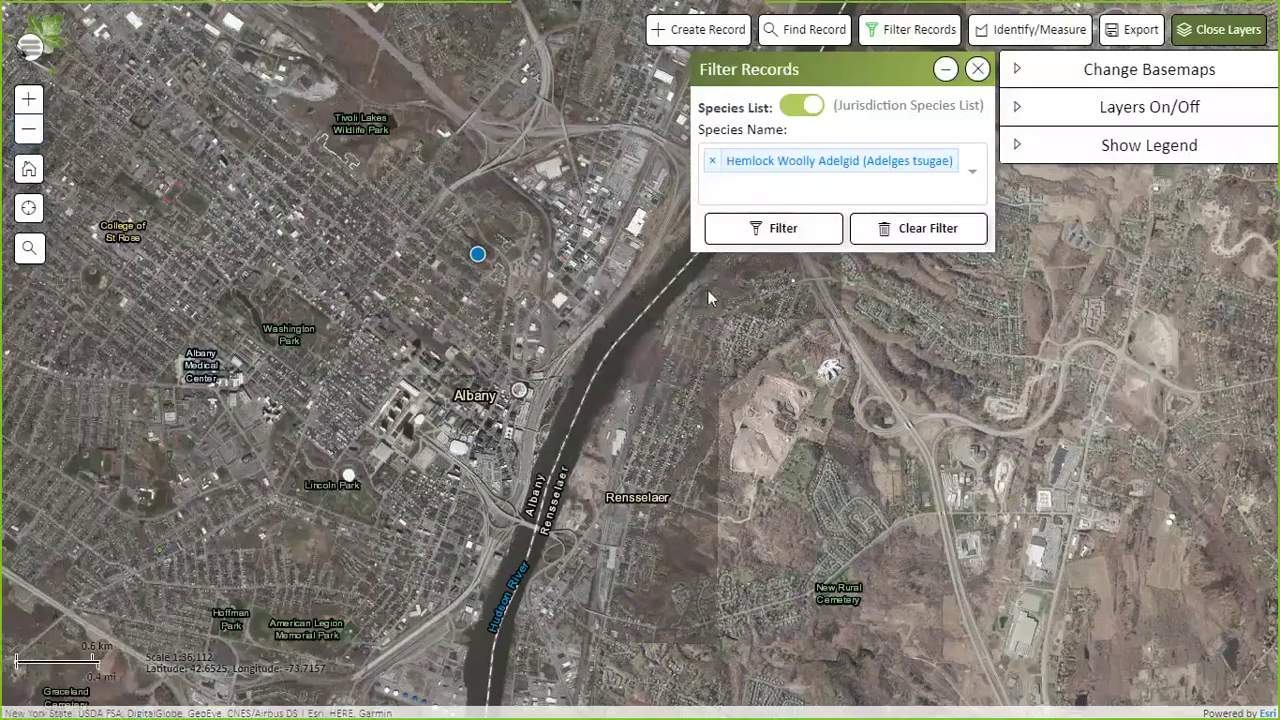
pyautogui.click(28, 131)
pyautogui.click(28, 131)
pyautogui.click(28, 131)
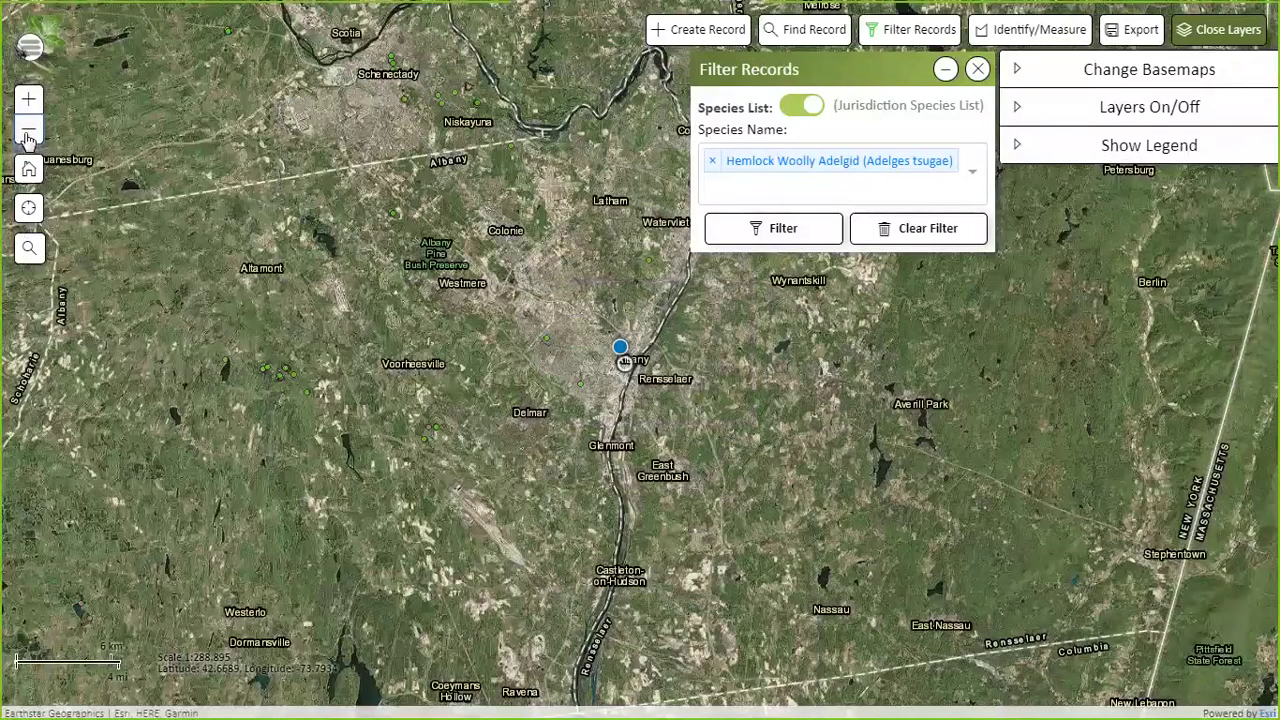
pyautogui.click(28, 134)
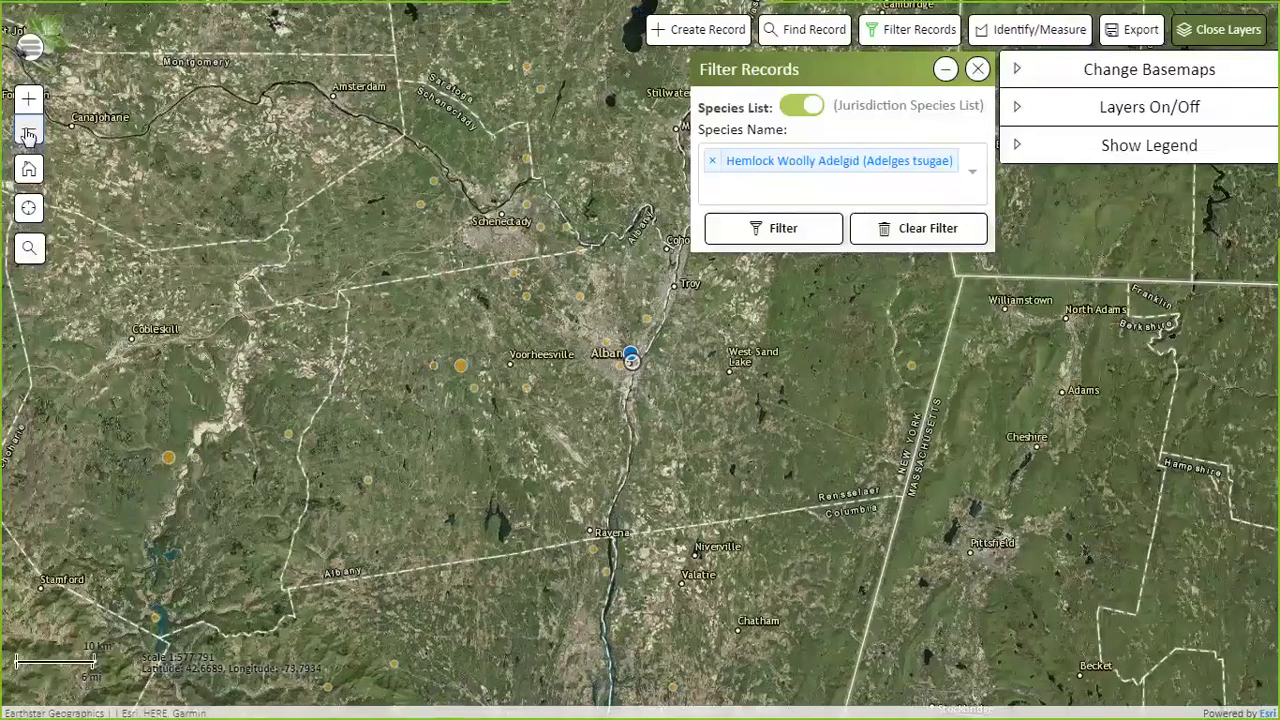
pyautogui.click(28, 134)
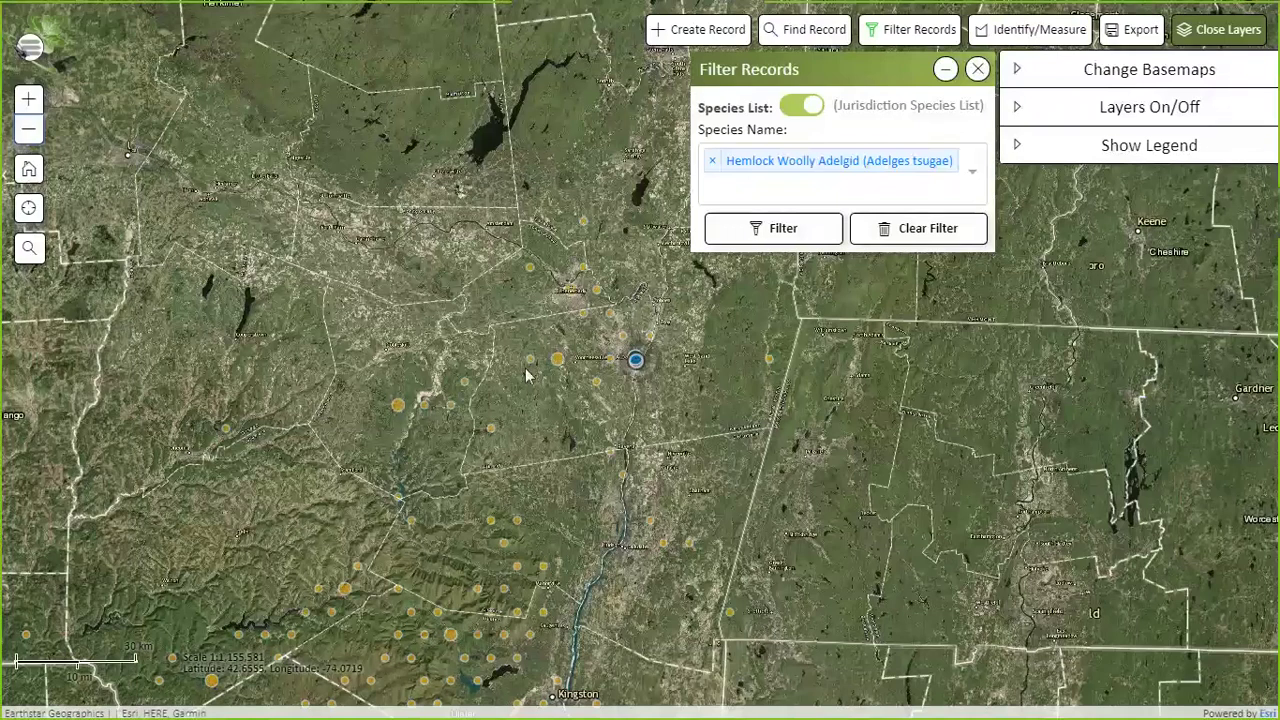
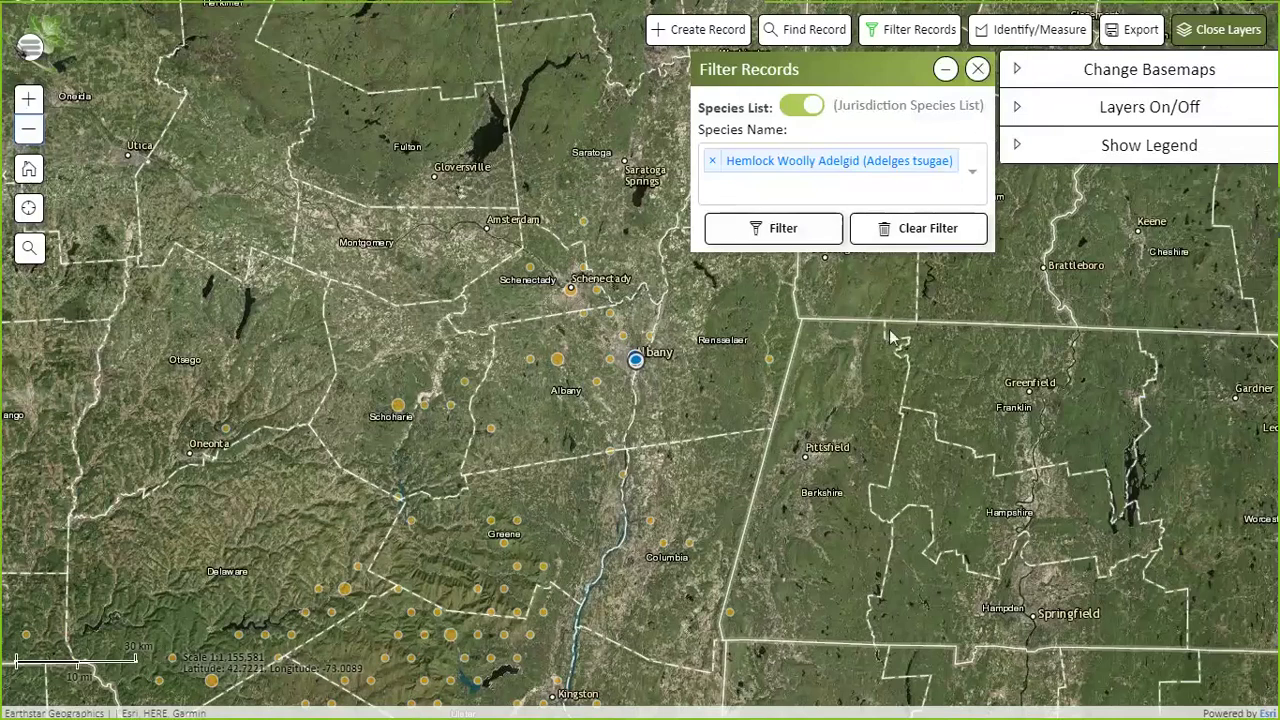
# Step: Switch the map basemap from Satellite to Topographic
pyautogui.click(1049, 86)
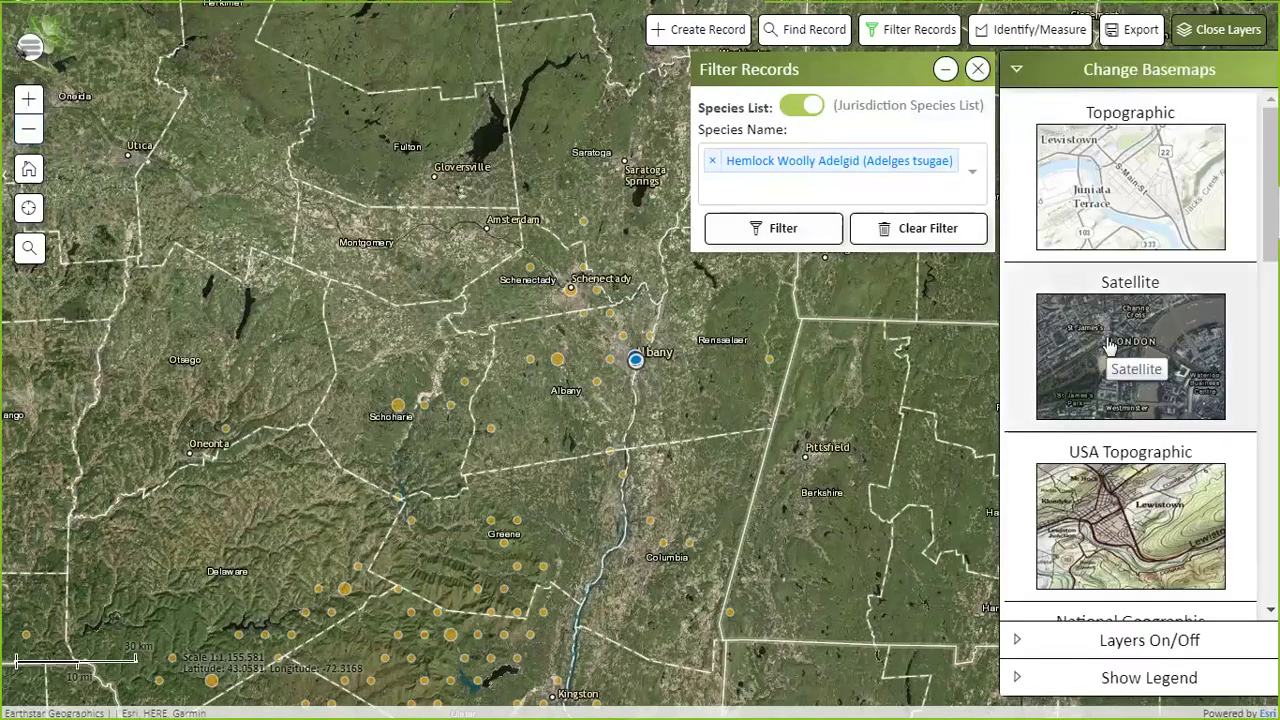
pyautogui.click(1117, 170)
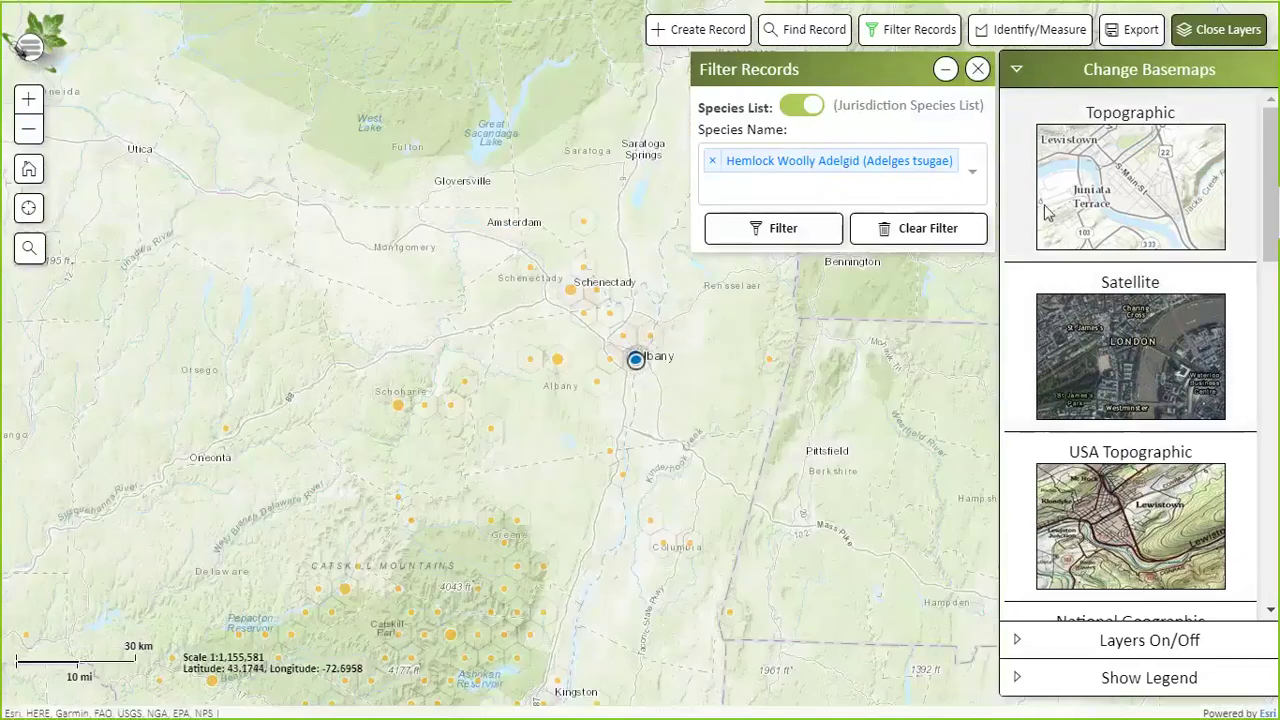
pyautogui.click(1017, 69)
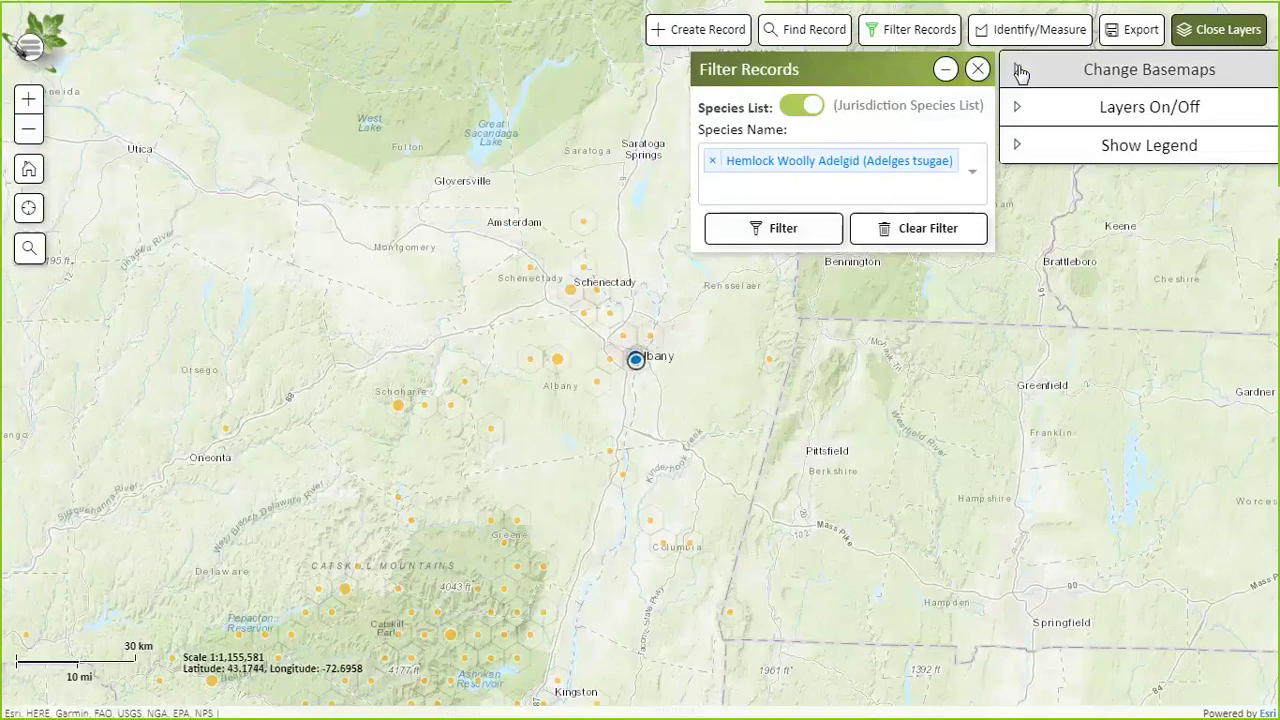
# Step: Set the Present Species layer to 0 transparency and pan south to the Catskill Mountains
pyautogui.click(1076, 119)
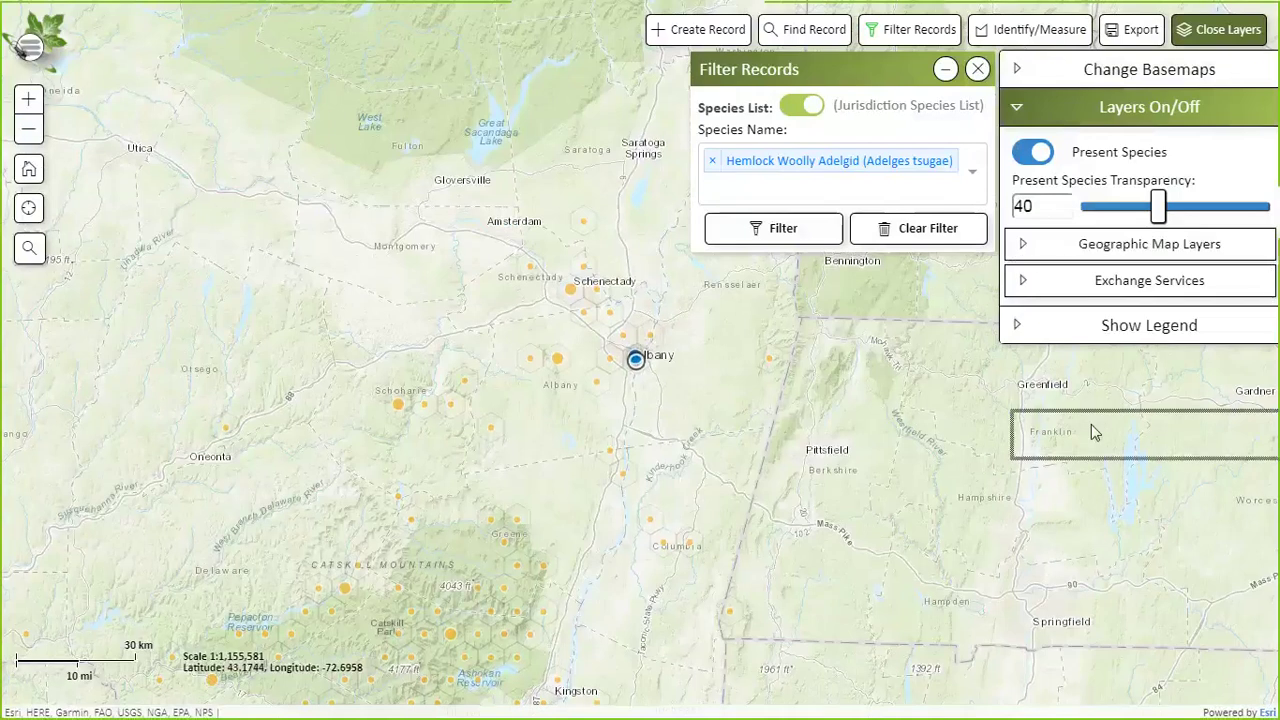
pyautogui.click(1038, 153)
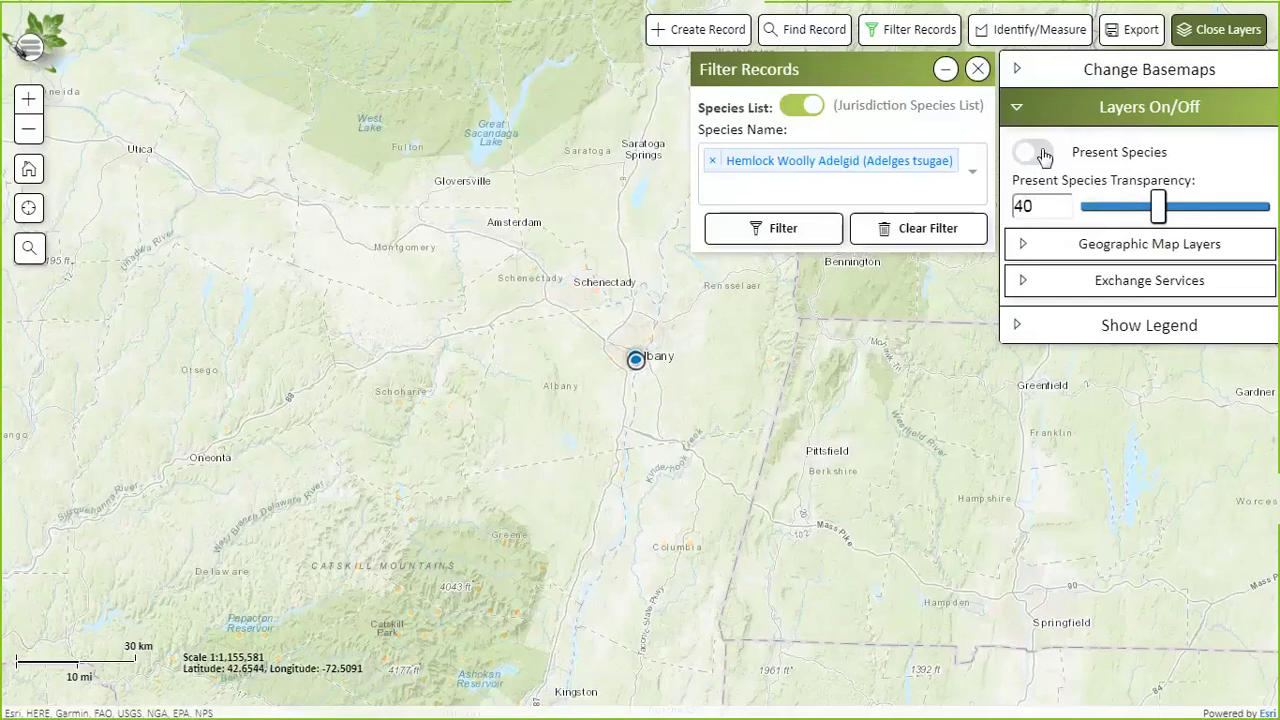
pyautogui.click(1043, 155)
pyautogui.moveTo(1157, 206); pyautogui.dragTo(1091, 206)
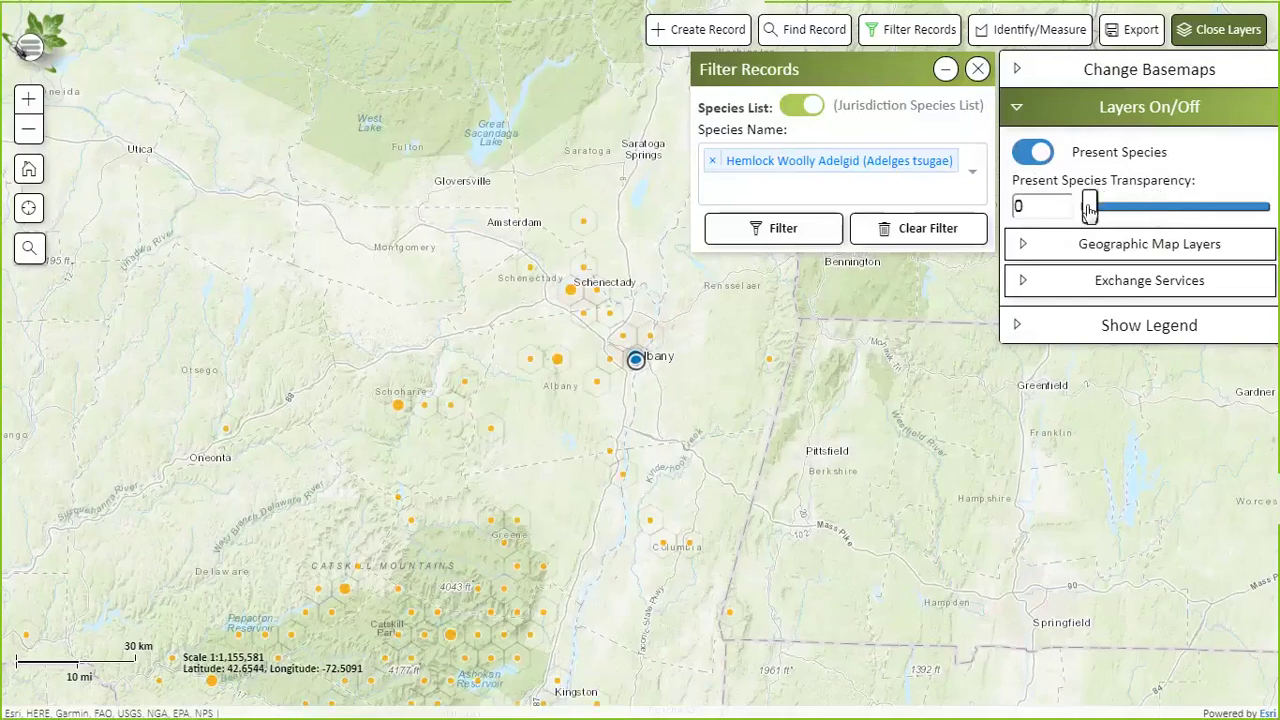
pyautogui.click(1028, 156)
pyautogui.click(1050, 157)
pyautogui.moveTo(606, 537); pyautogui.dragTo(595, 378)
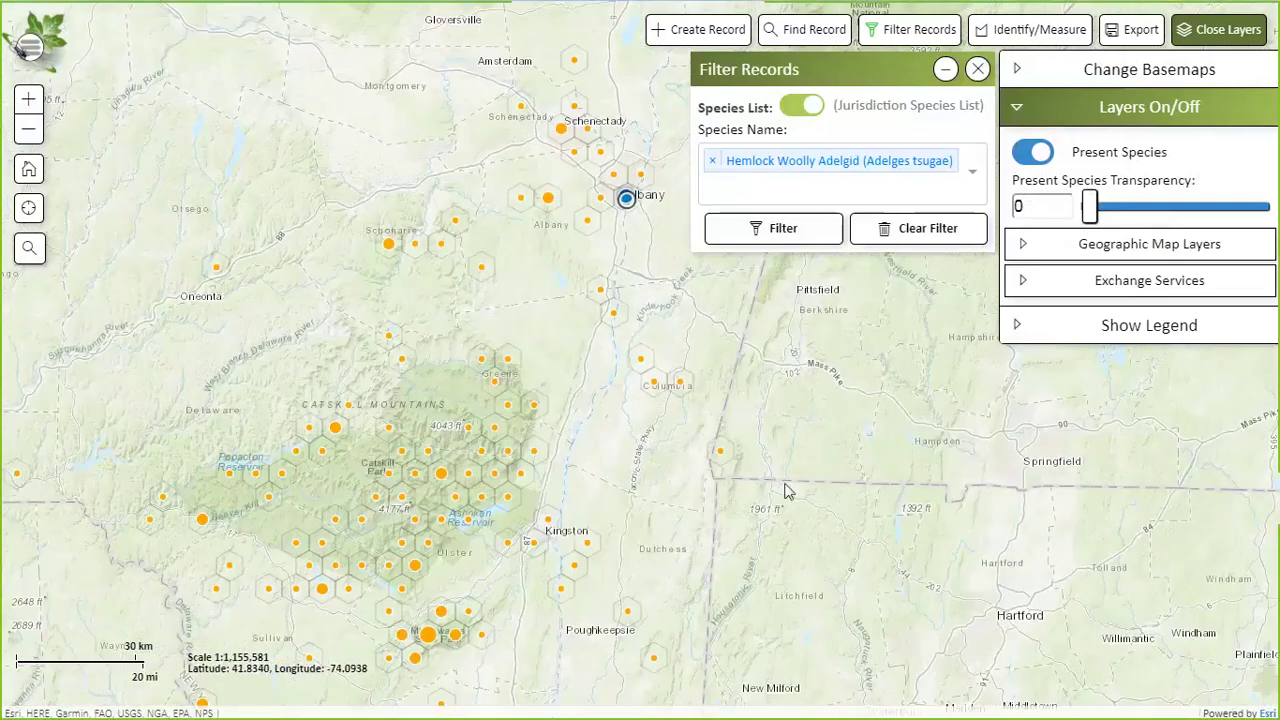
# Step: Try the States/Provinces boundaries on and off, then show County/District boundaries
pyautogui.click(1037, 248)
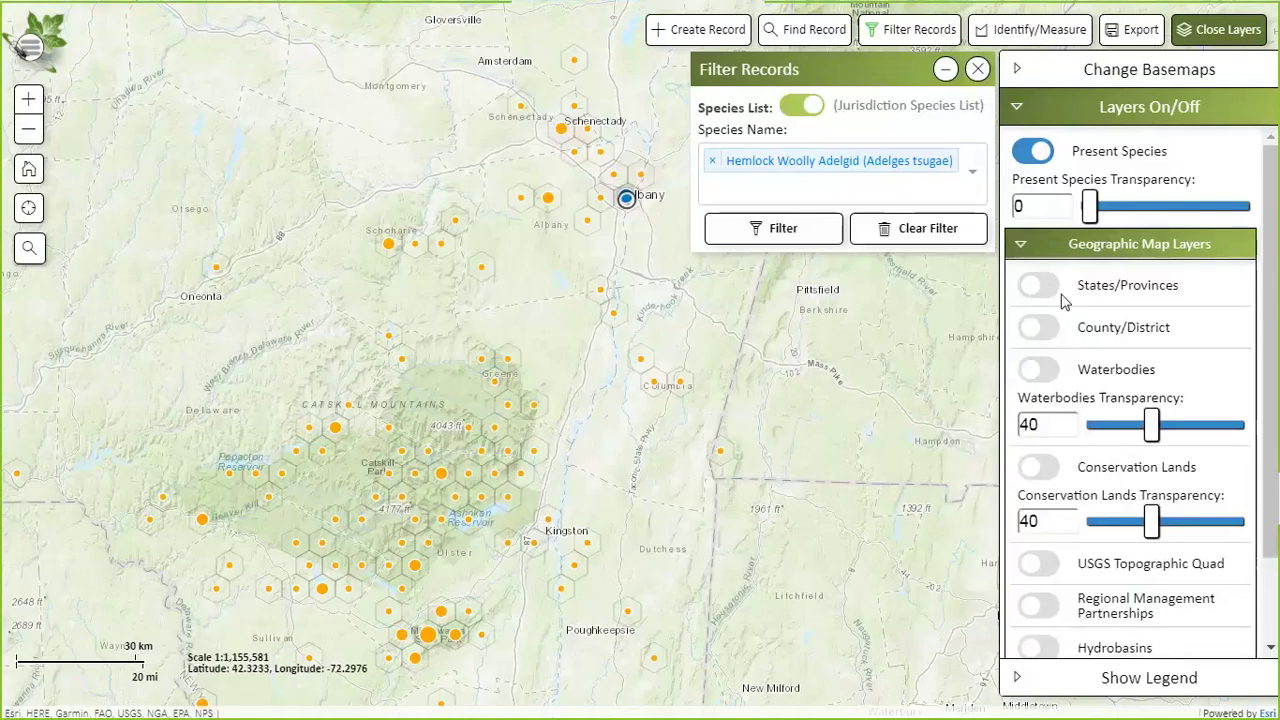
pyautogui.click(1050, 287)
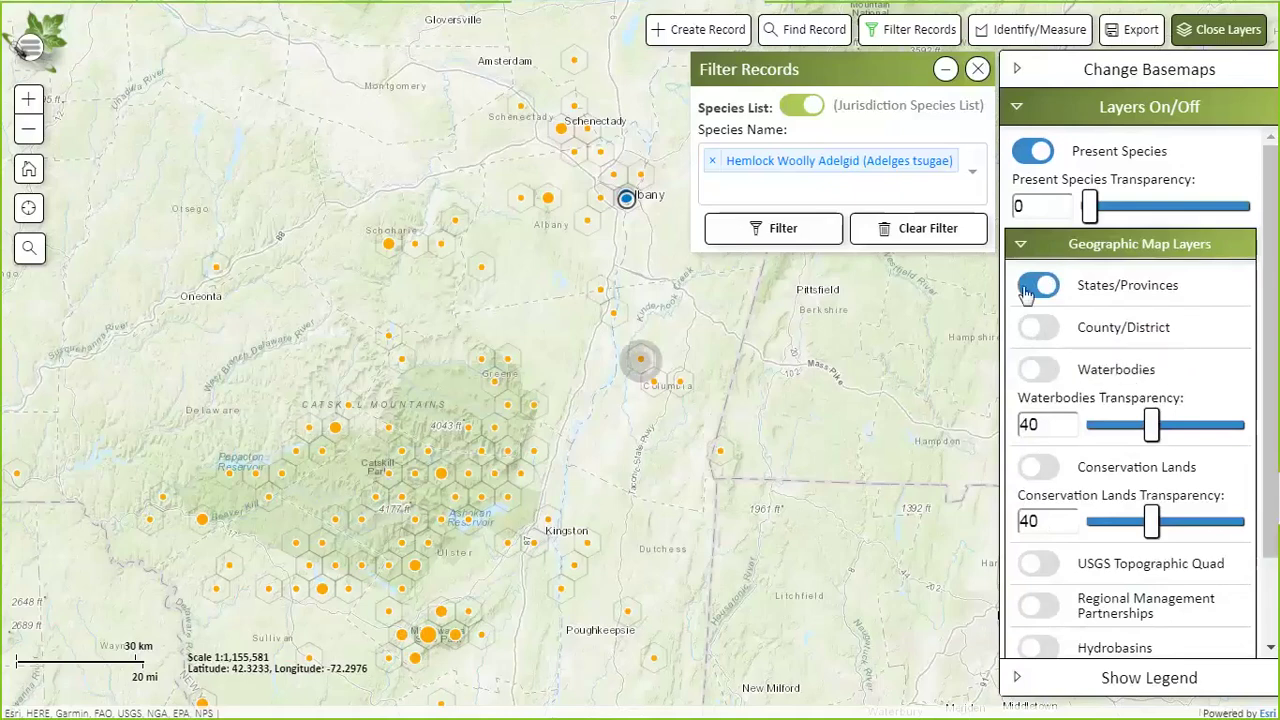
pyautogui.click(1035, 287)
pyautogui.click(1040, 328)
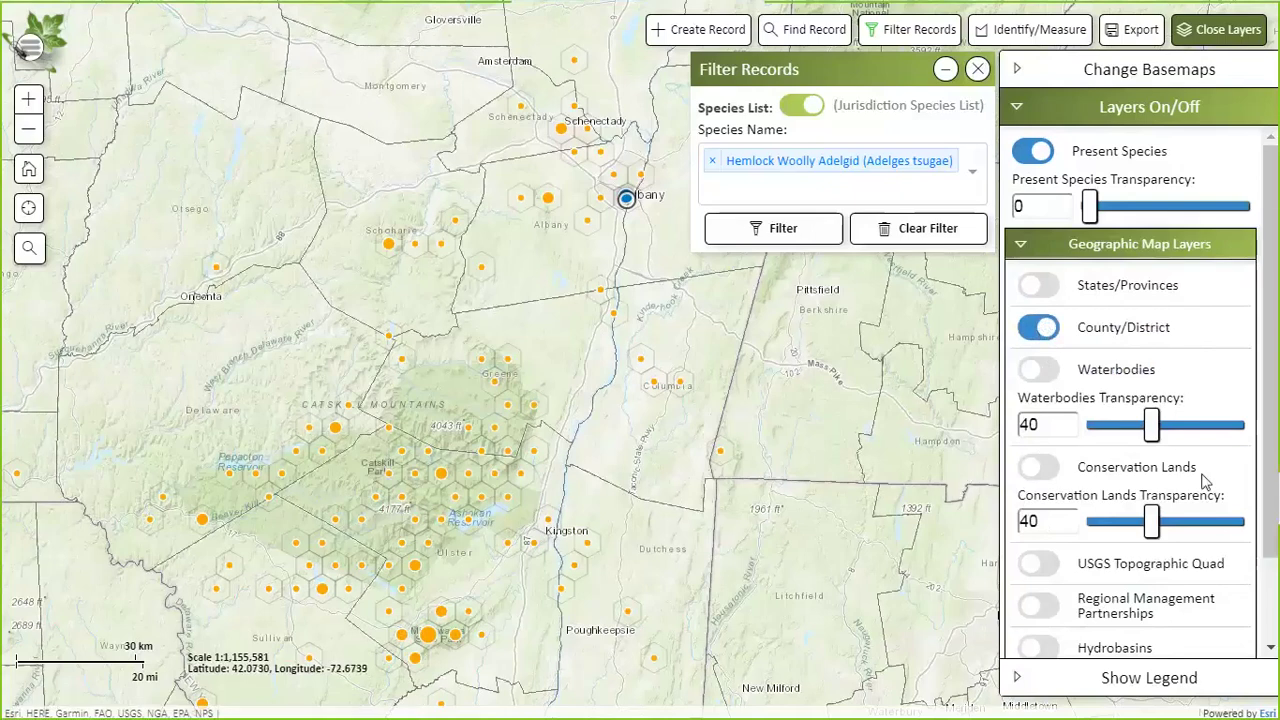
pyautogui.scroll(-1, 1271, 453)
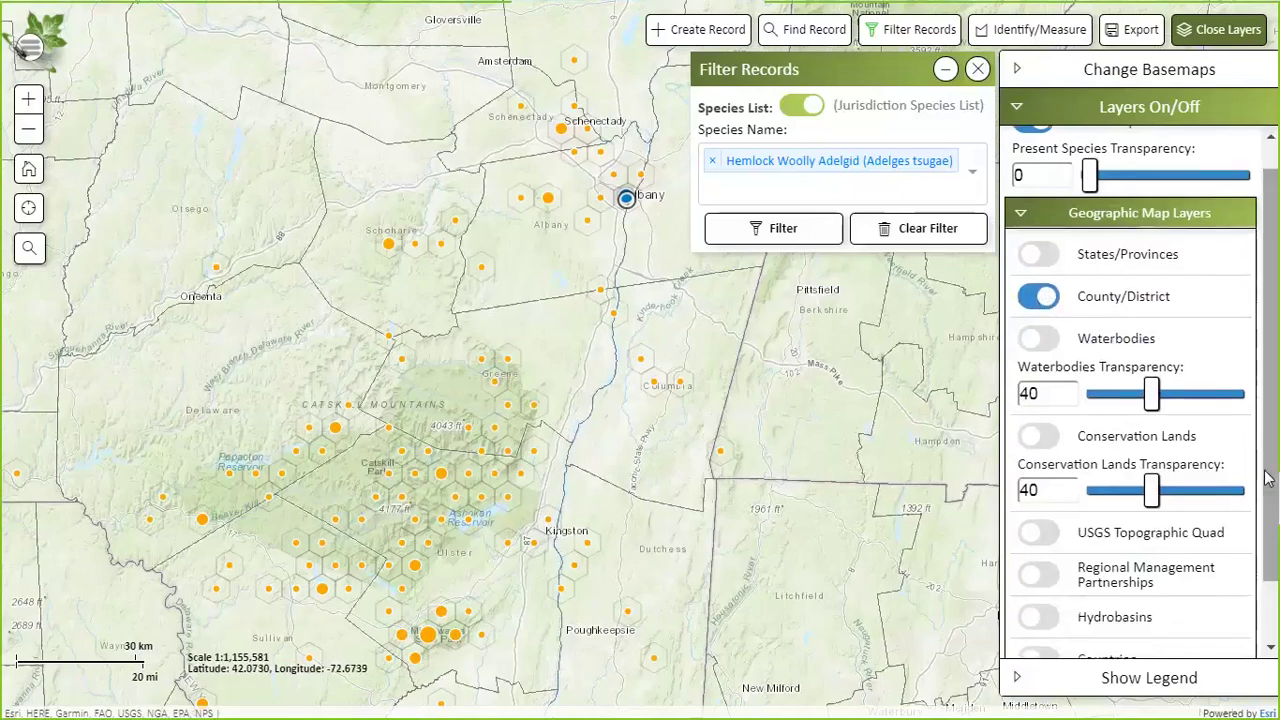
# Step: Show the Regional Management Partnerships boundaries and zoom the map out one level
pyautogui.click(1040, 576)
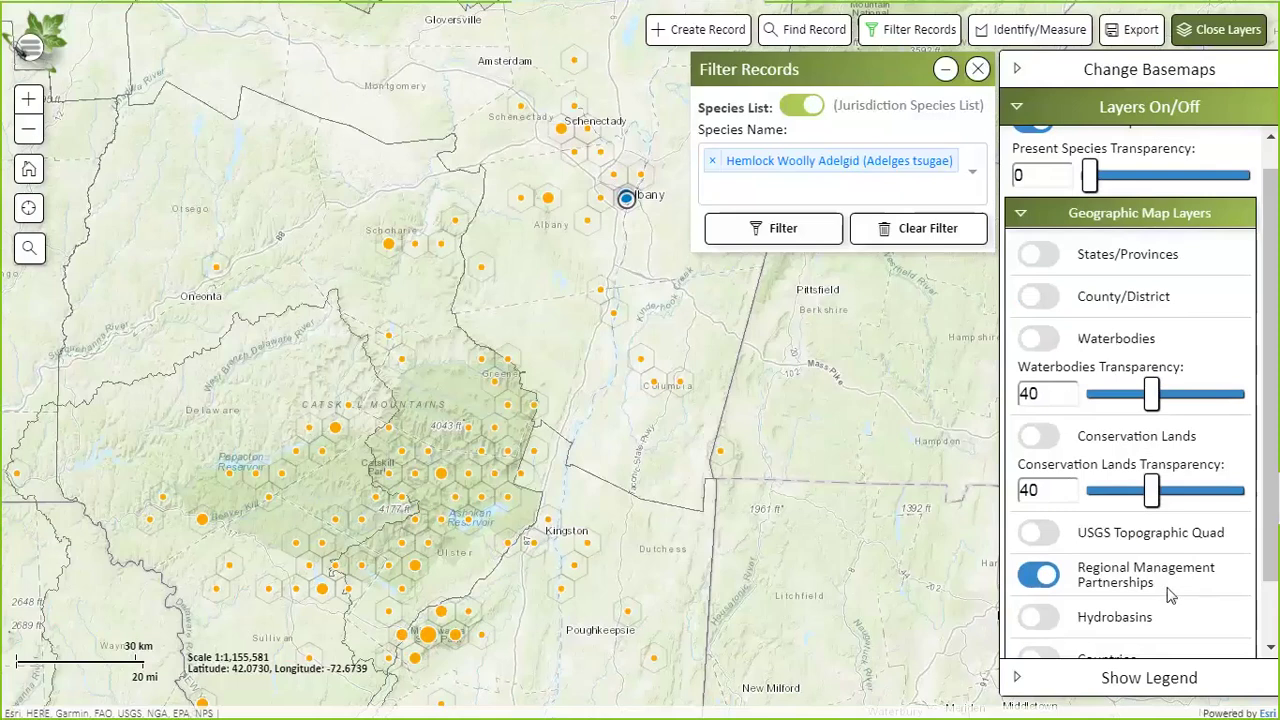
pyautogui.scroll(-1, 1270, 610)
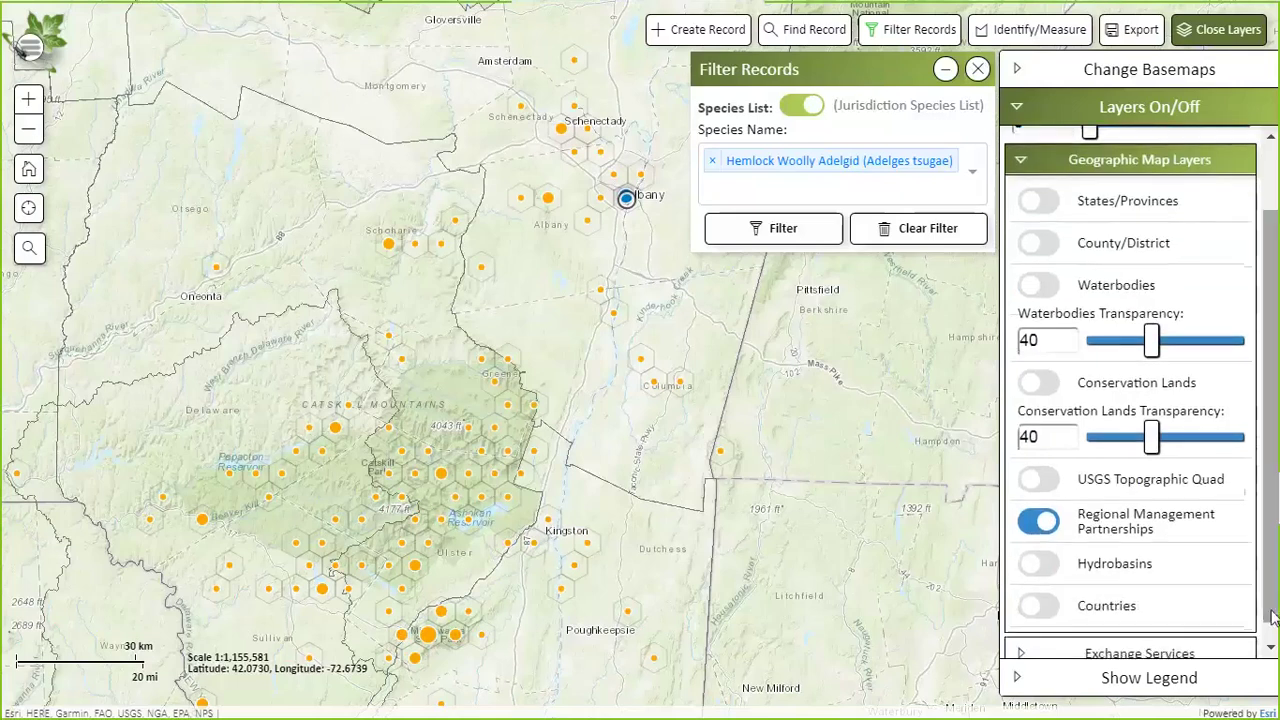
pyautogui.scroll(1, 1200, 580)
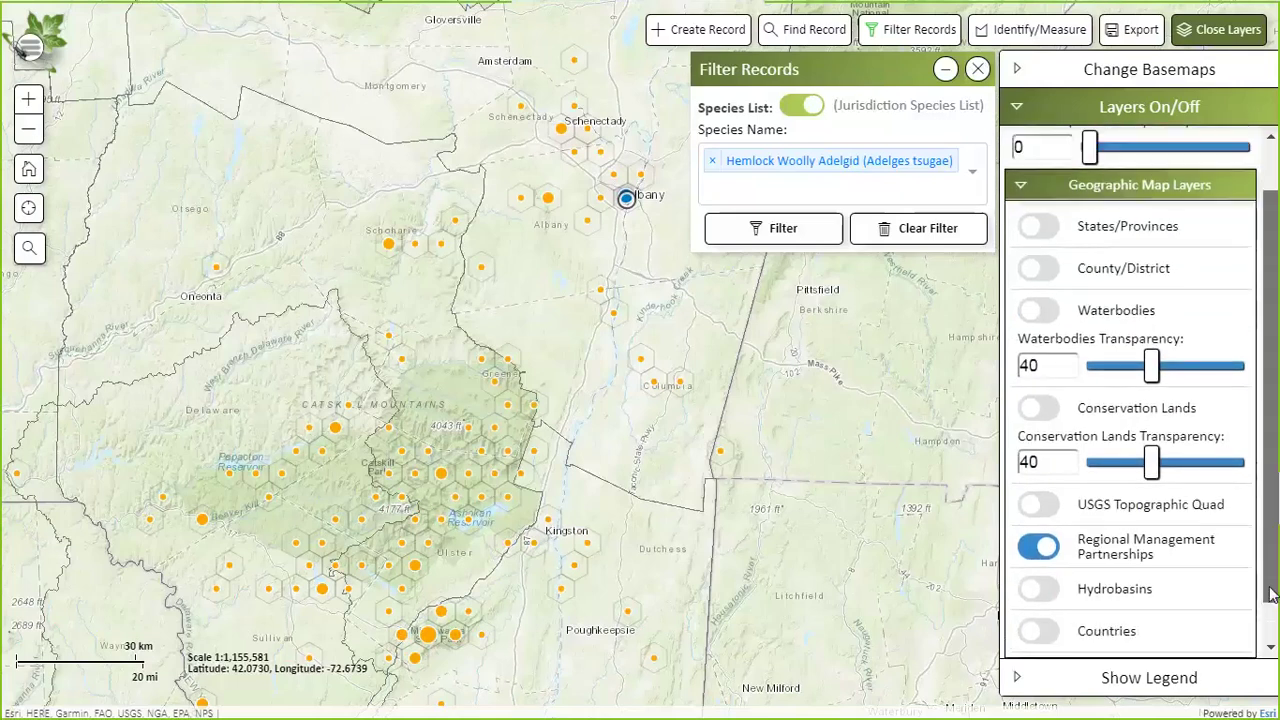
pyautogui.click(1033, 548)
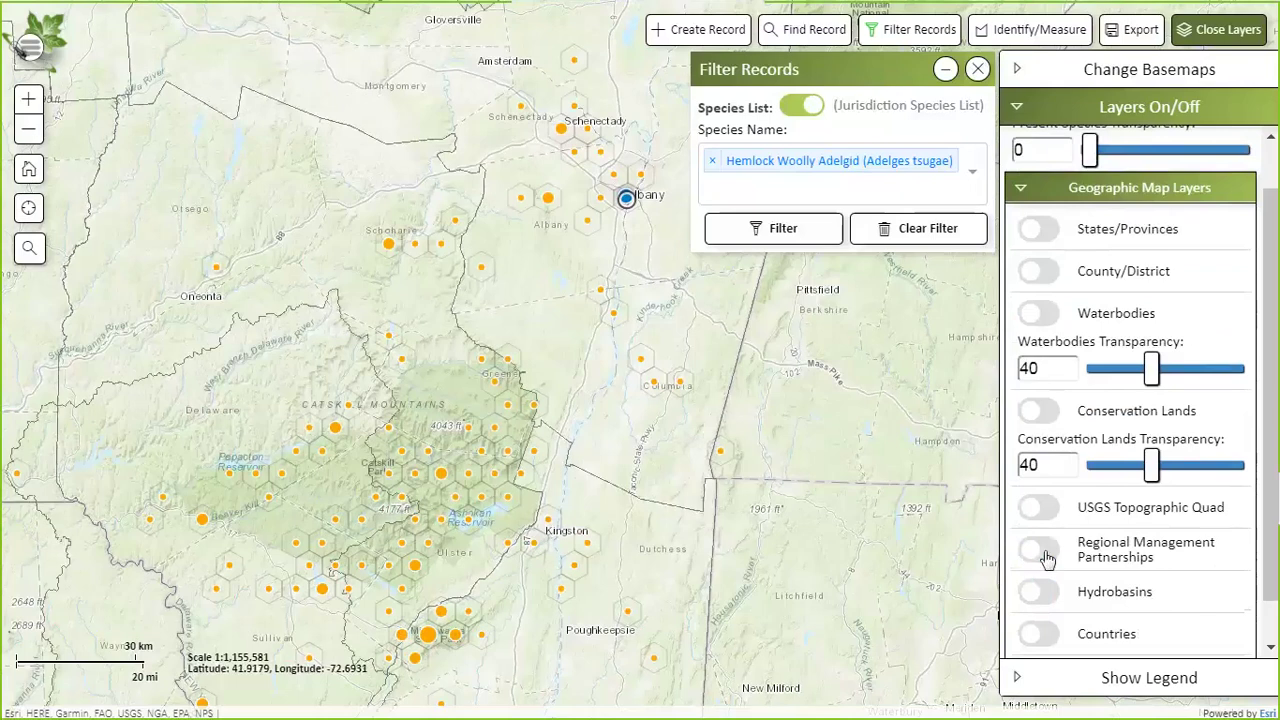
pyautogui.click(1045, 555)
pyautogui.click(28, 132)
# Step: Zoom out further, try Hydrobasins, turn off all boundary layers and close Filter Records
pyautogui.click(28, 130)
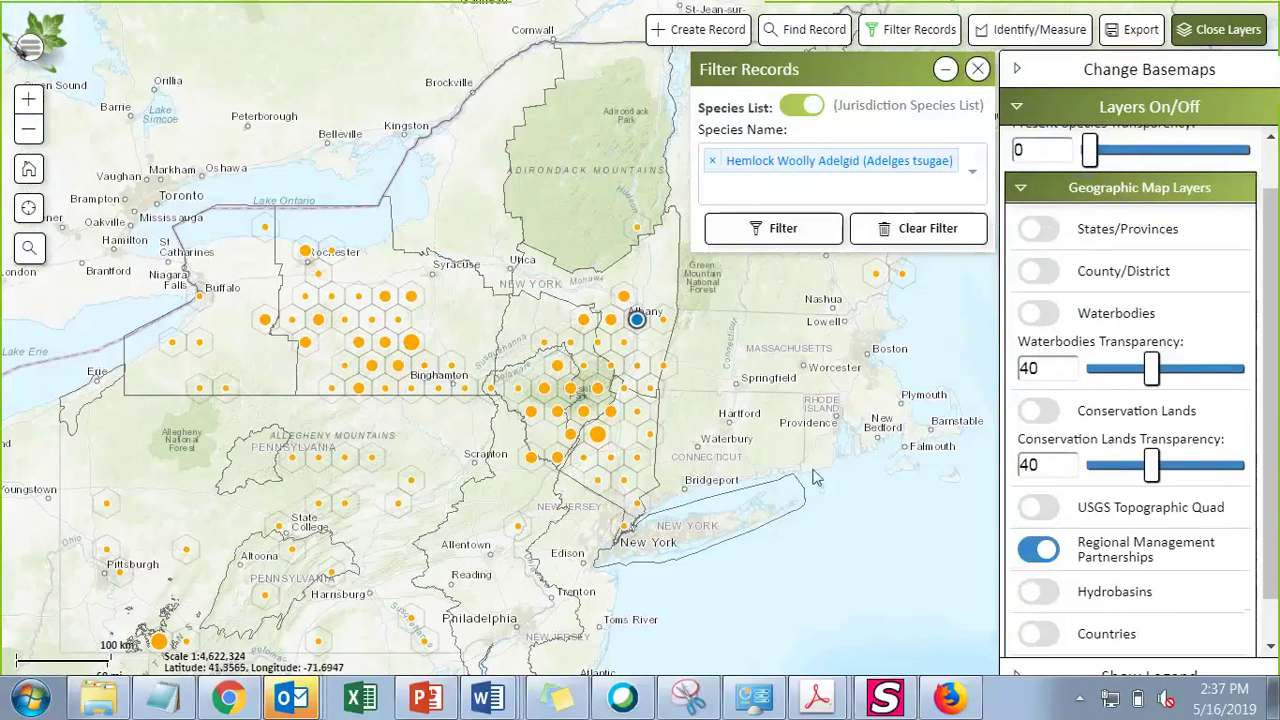
pyautogui.click(1037, 592)
pyautogui.click(1034, 551)
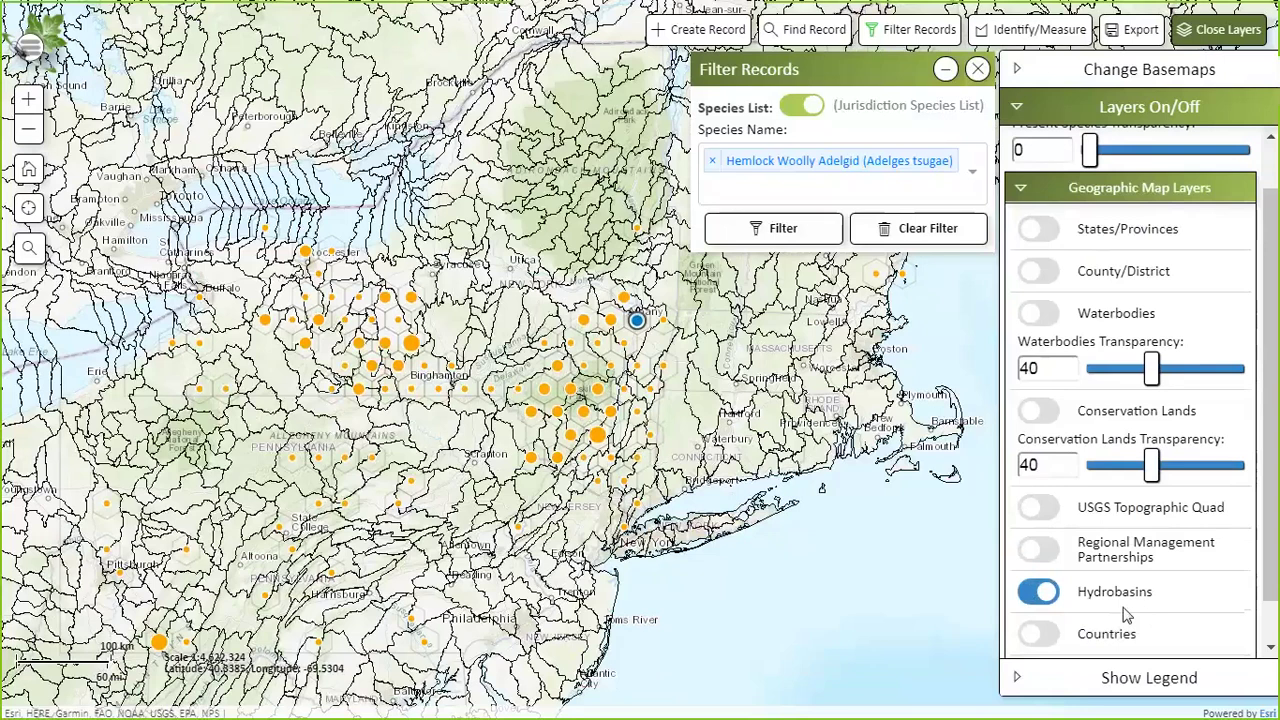
pyautogui.click(1030, 595)
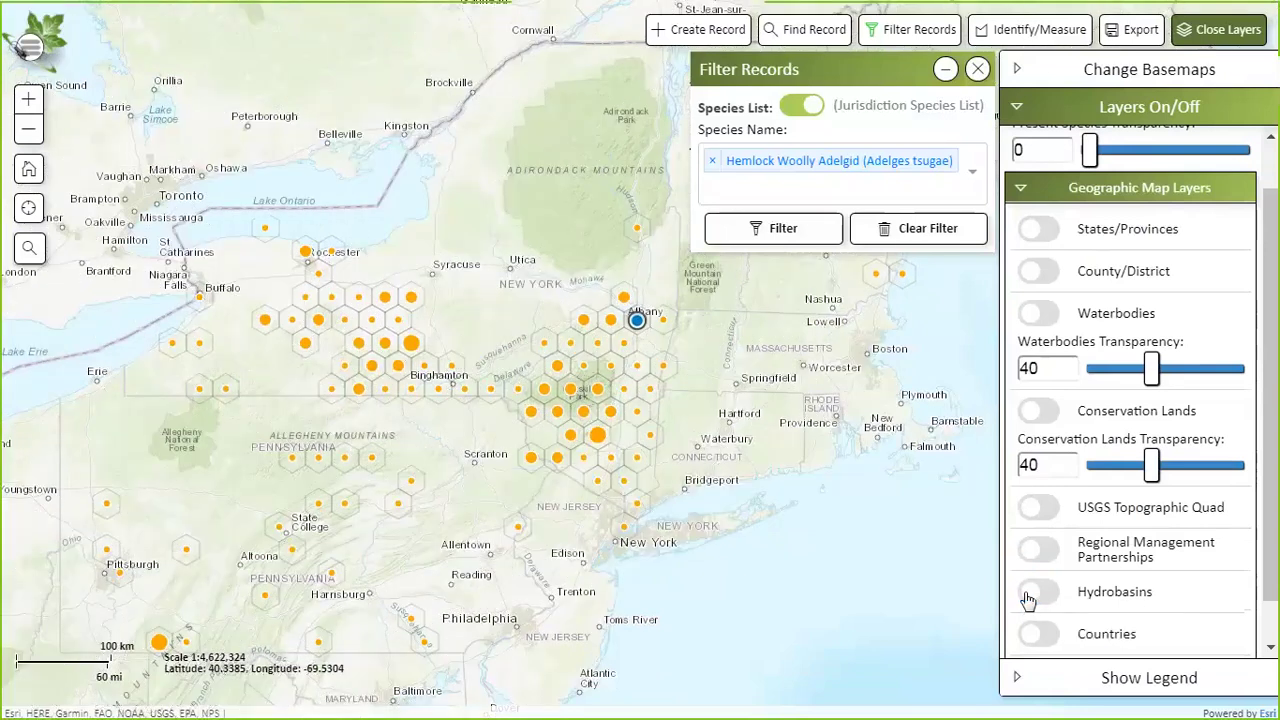
pyautogui.scroll(-1, 1030, 598)
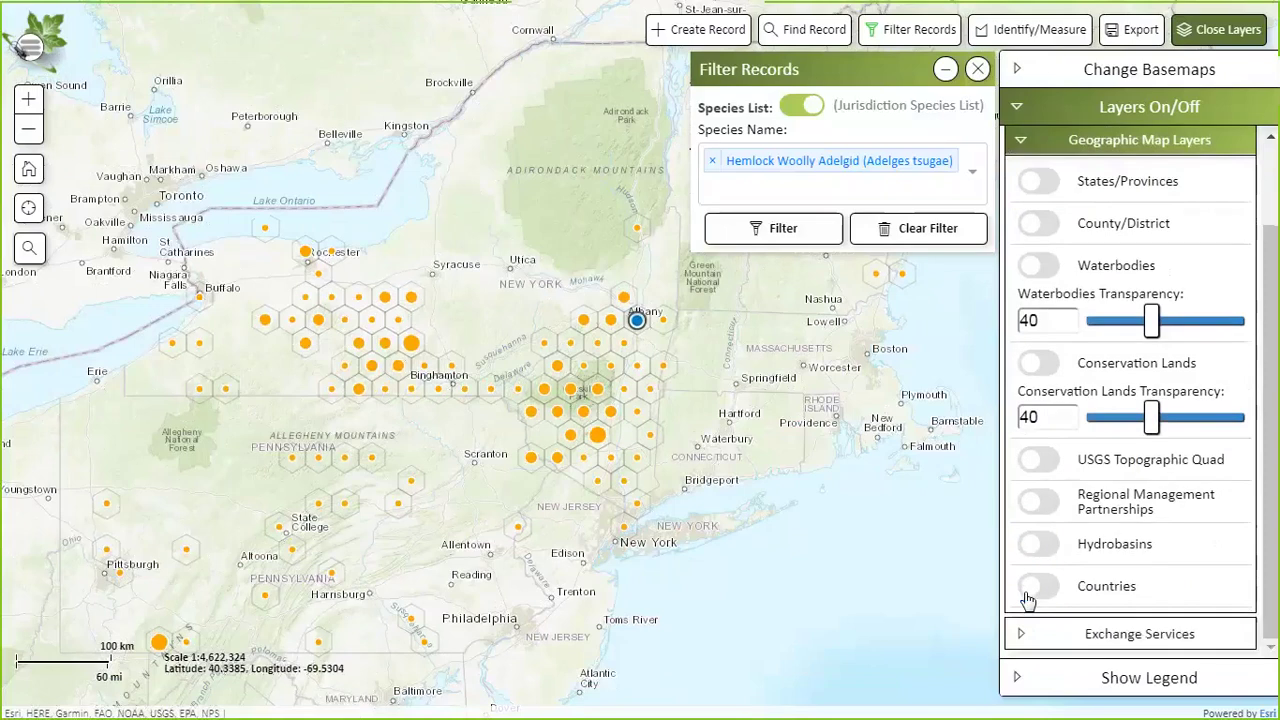
pyautogui.click(977, 69)
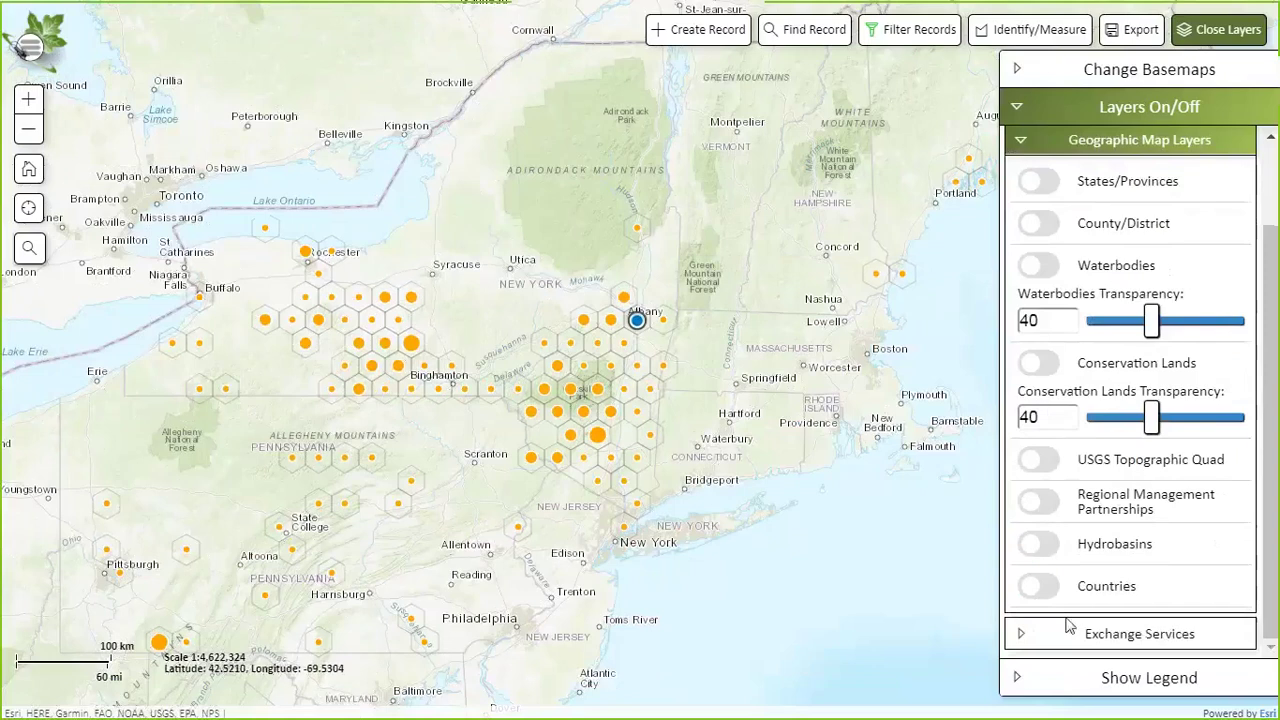
pyautogui.click(1018, 638)
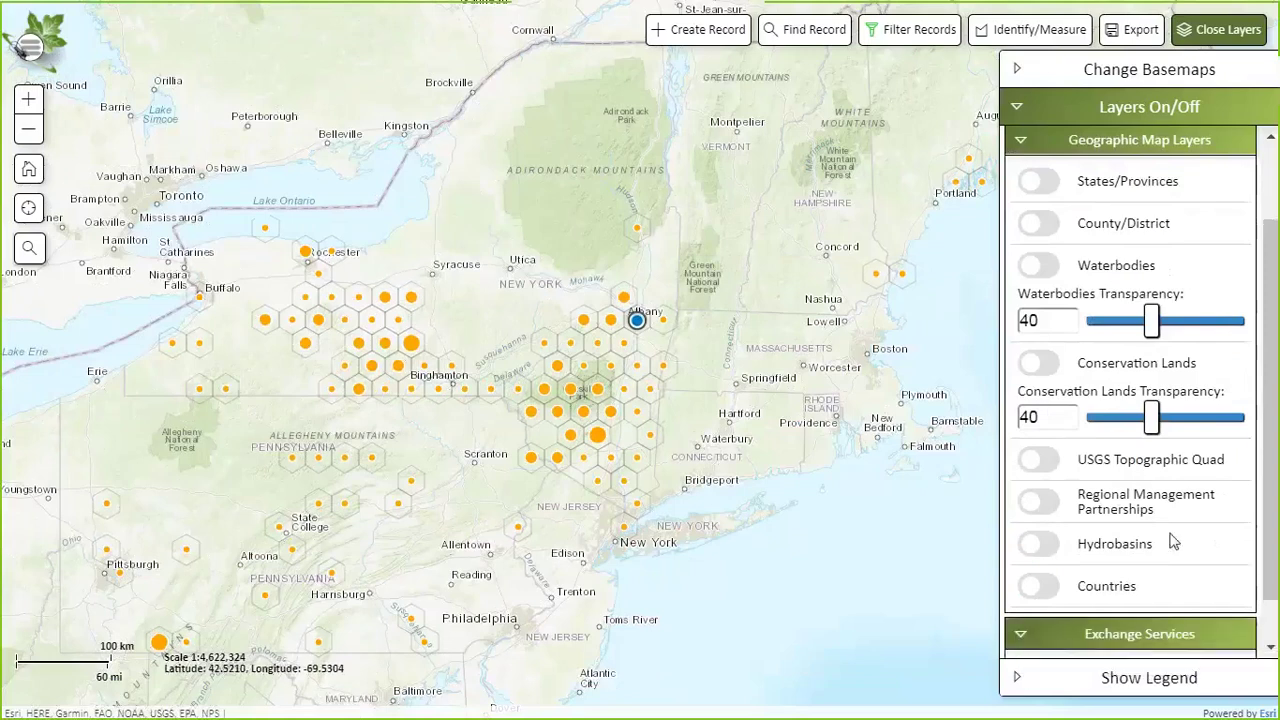
pyautogui.scroll(-1, 1173, 544)
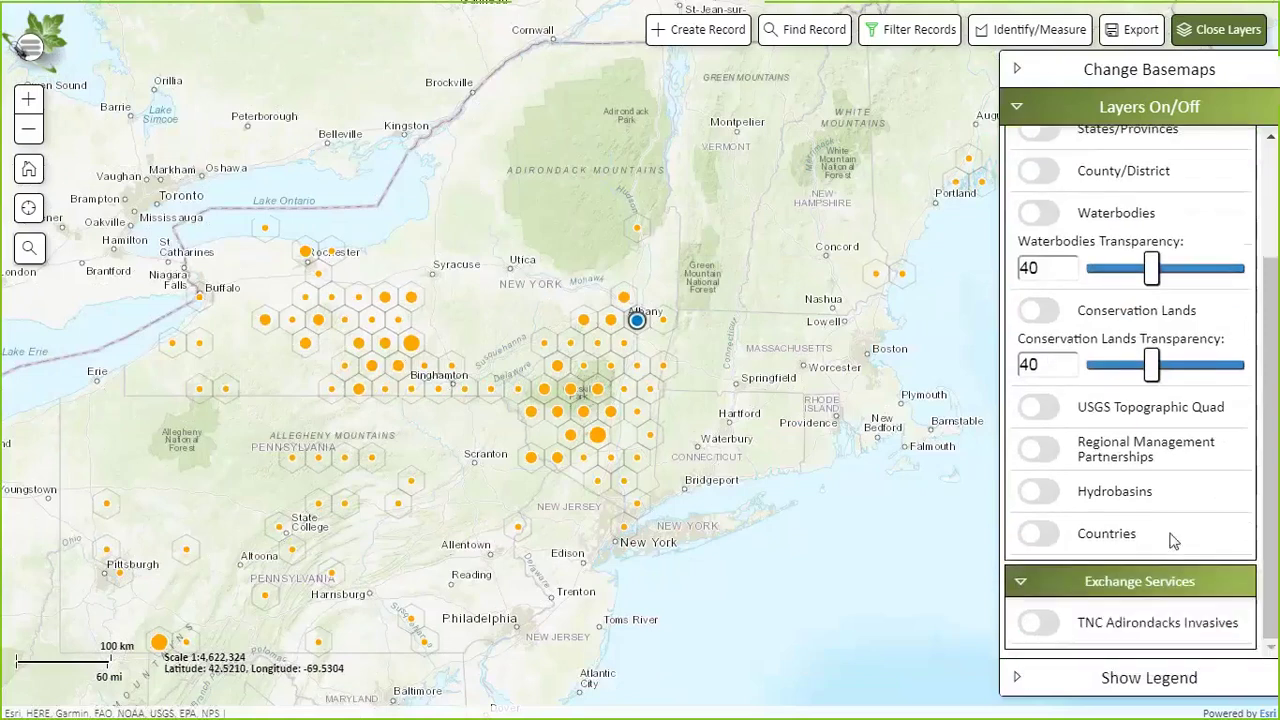
pyautogui.click(1040, 624)
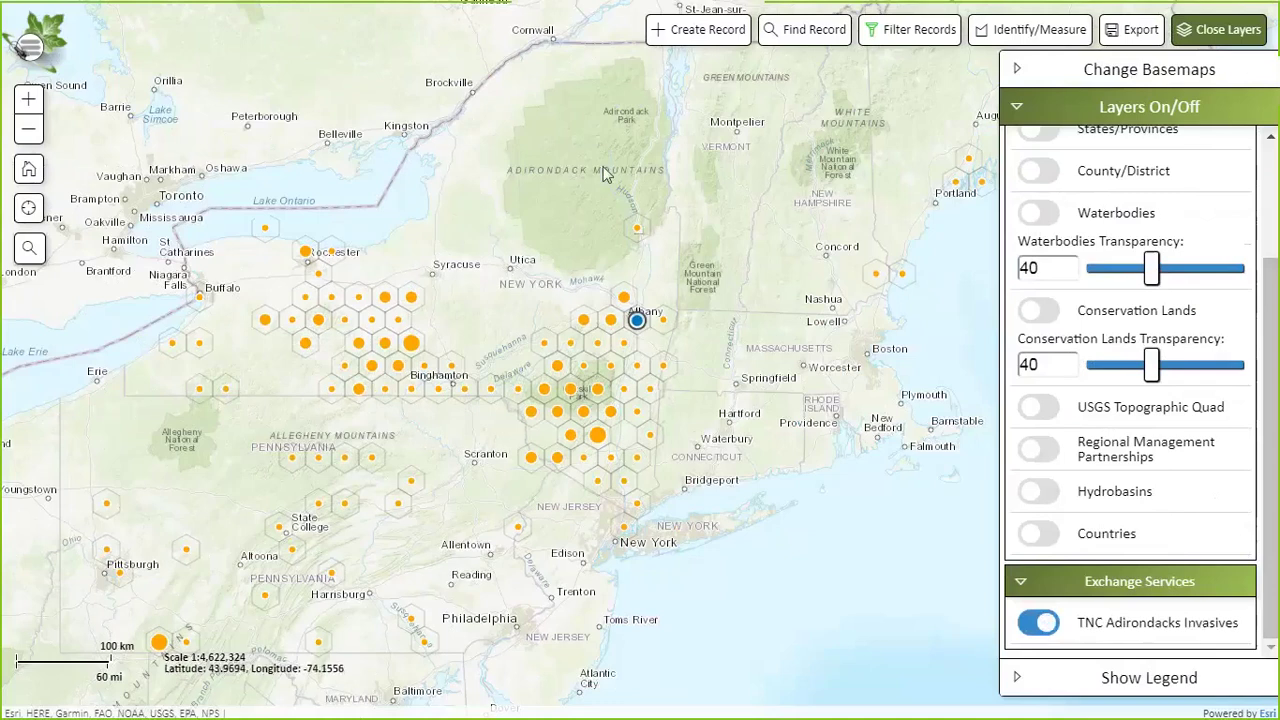
pyautogui.scroll(2, 566, 165)
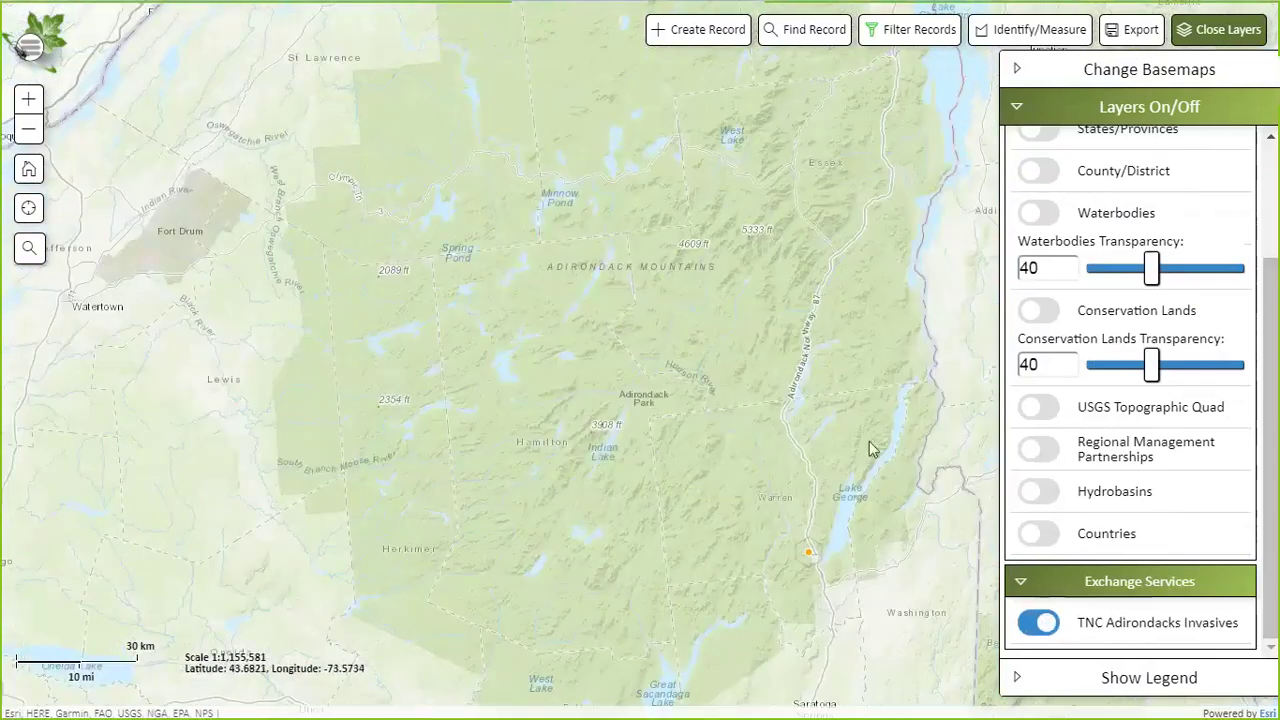
pyautogui.click(1032, 626)
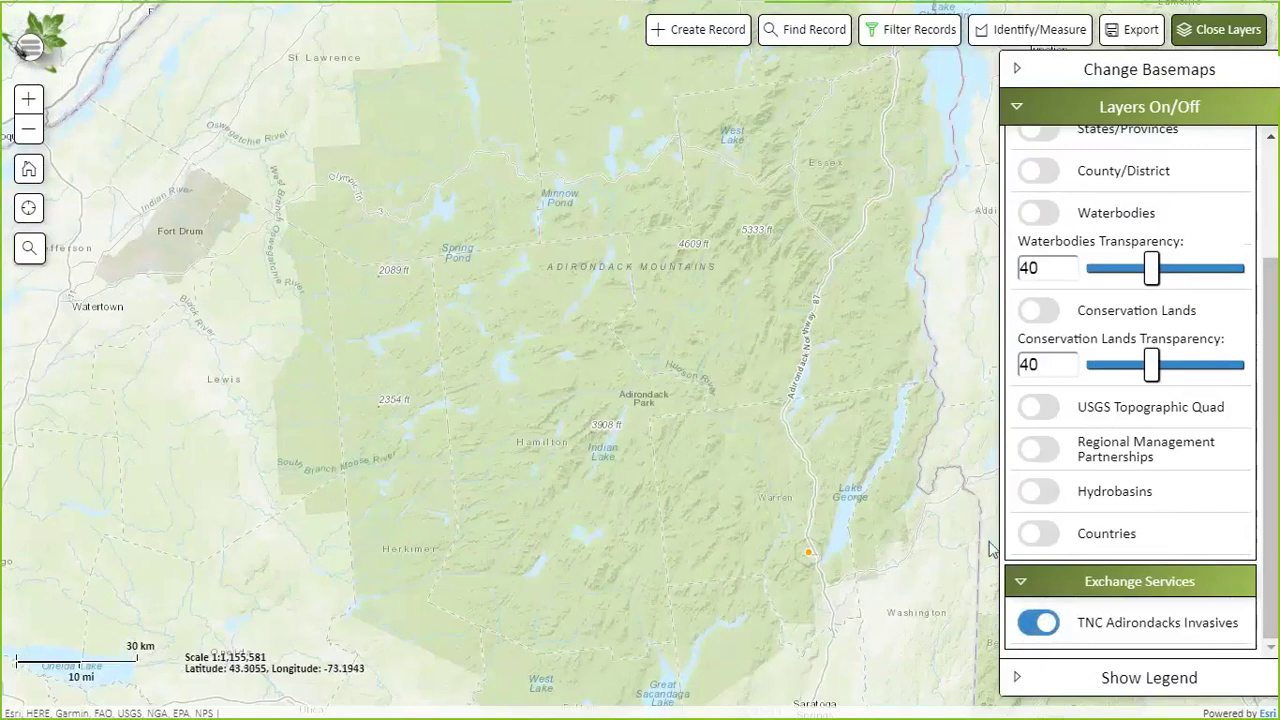
pyautogui.click(1028, 624)
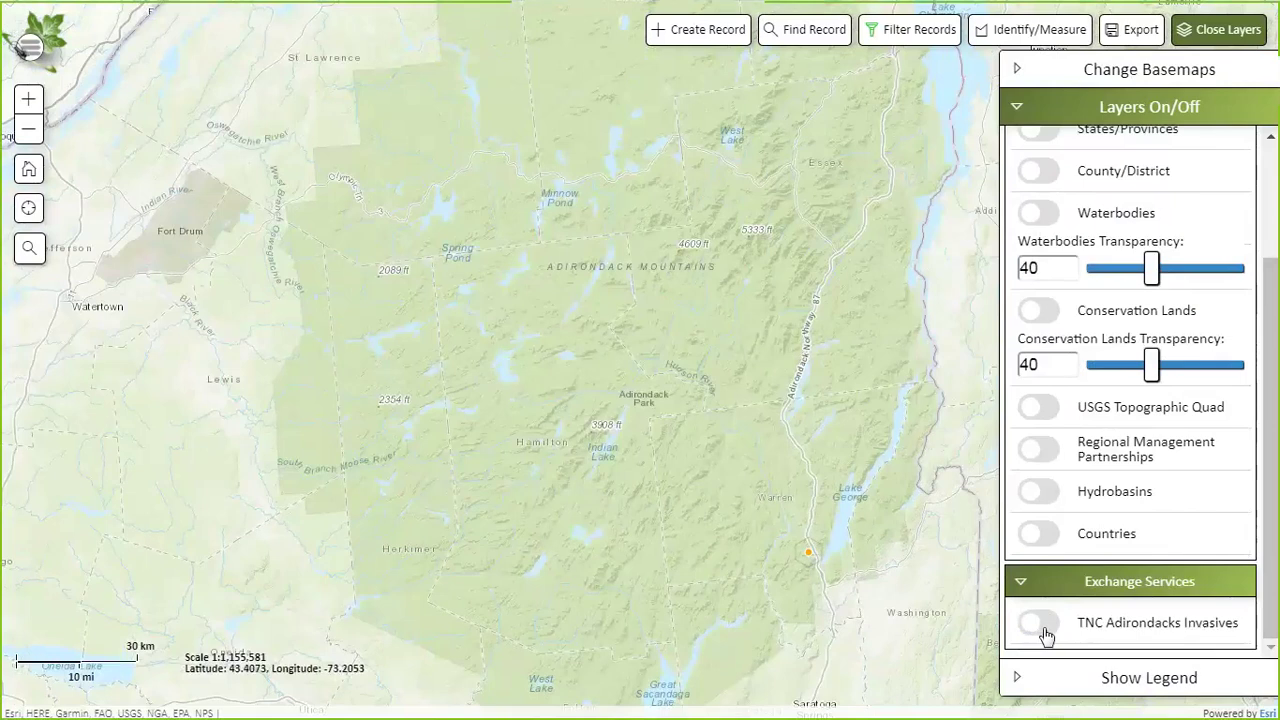
pyautogui.click(1043, 630)
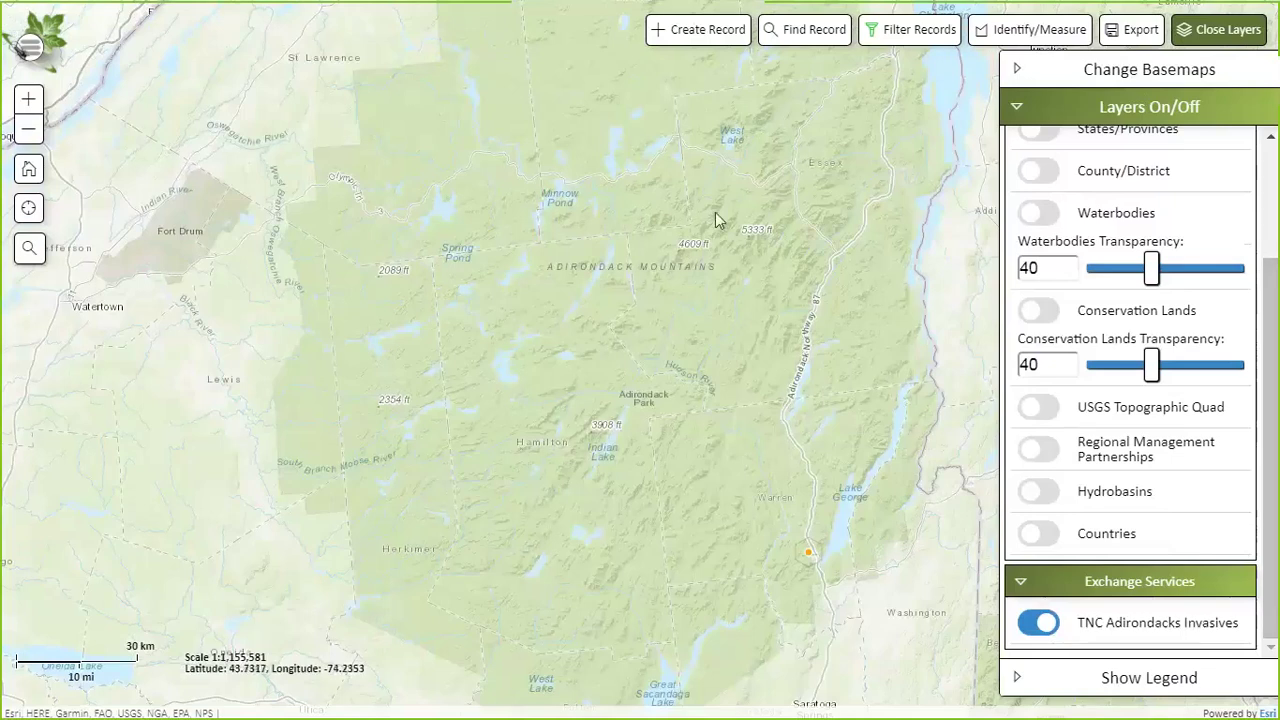
pyautogui.click(1035, 625)
pyautogui.moveTo(1270, 296); pyautogui.dragTo(1268, 177)
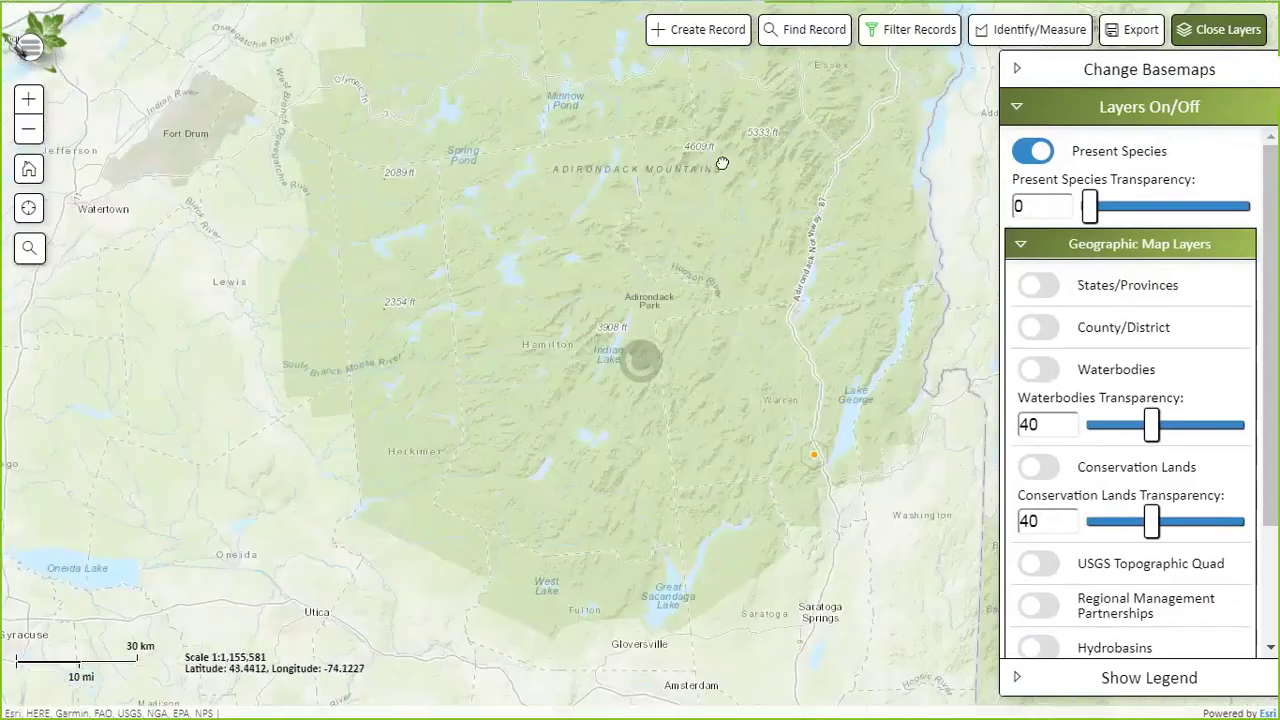
# Step: Pan to the Catskills, zoom in three levels and centre the Shokan reservoir
pyautogui.moveTo(645, 534); pyautogui.dragTo(685, 40)
pyautogui.moveTo(577, 542); pyautogui.dragTo(582, 178)
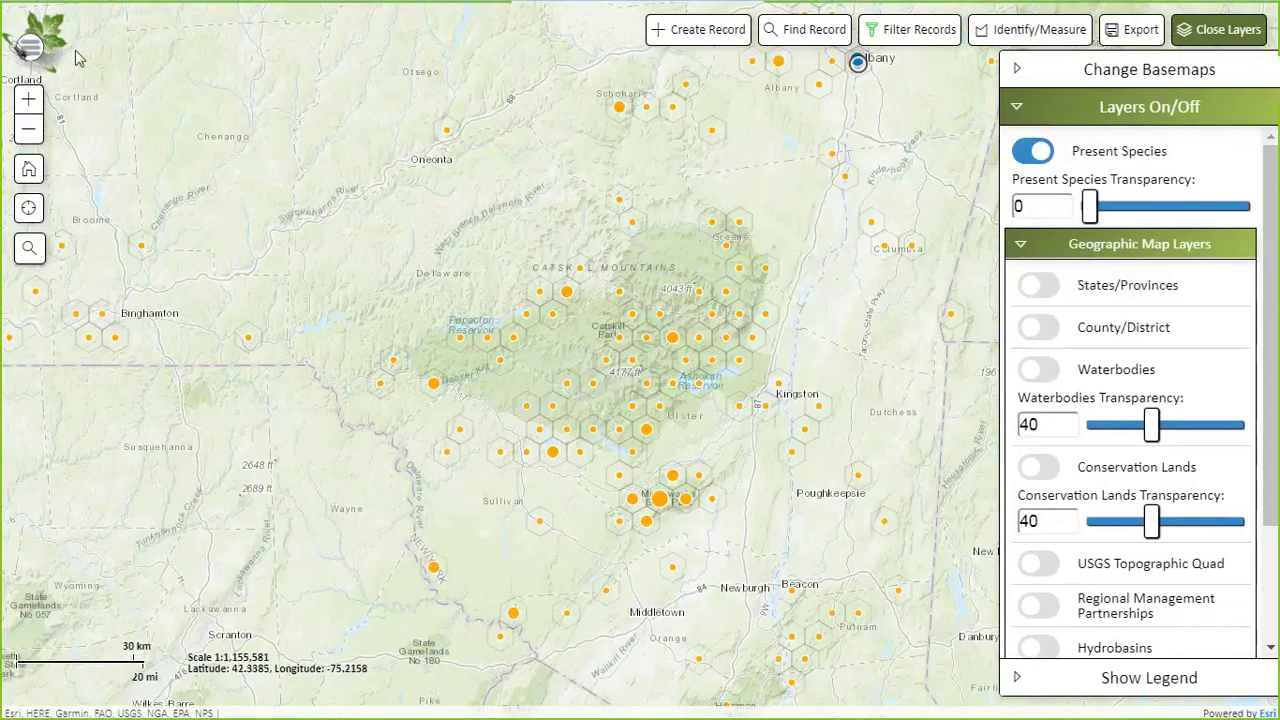
pyautogui.click(29, 101)
pyautogui.click(29, 103)
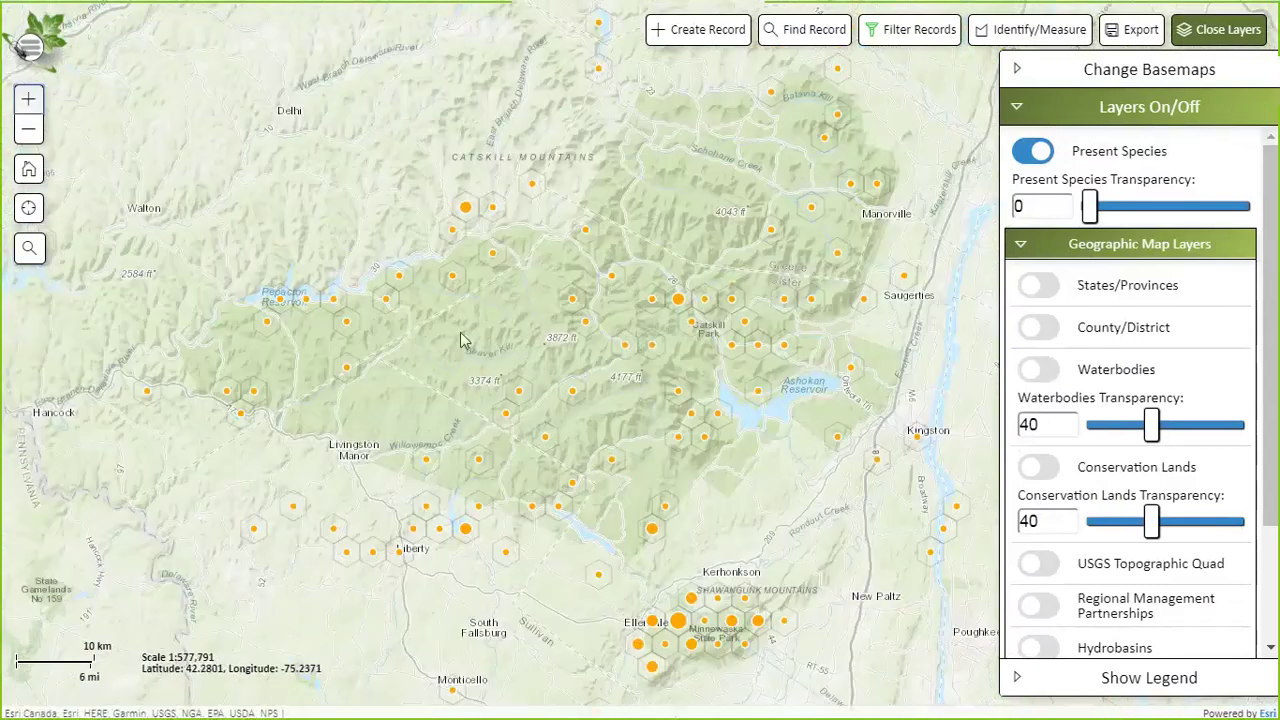
pyautogui.click(27, 102)
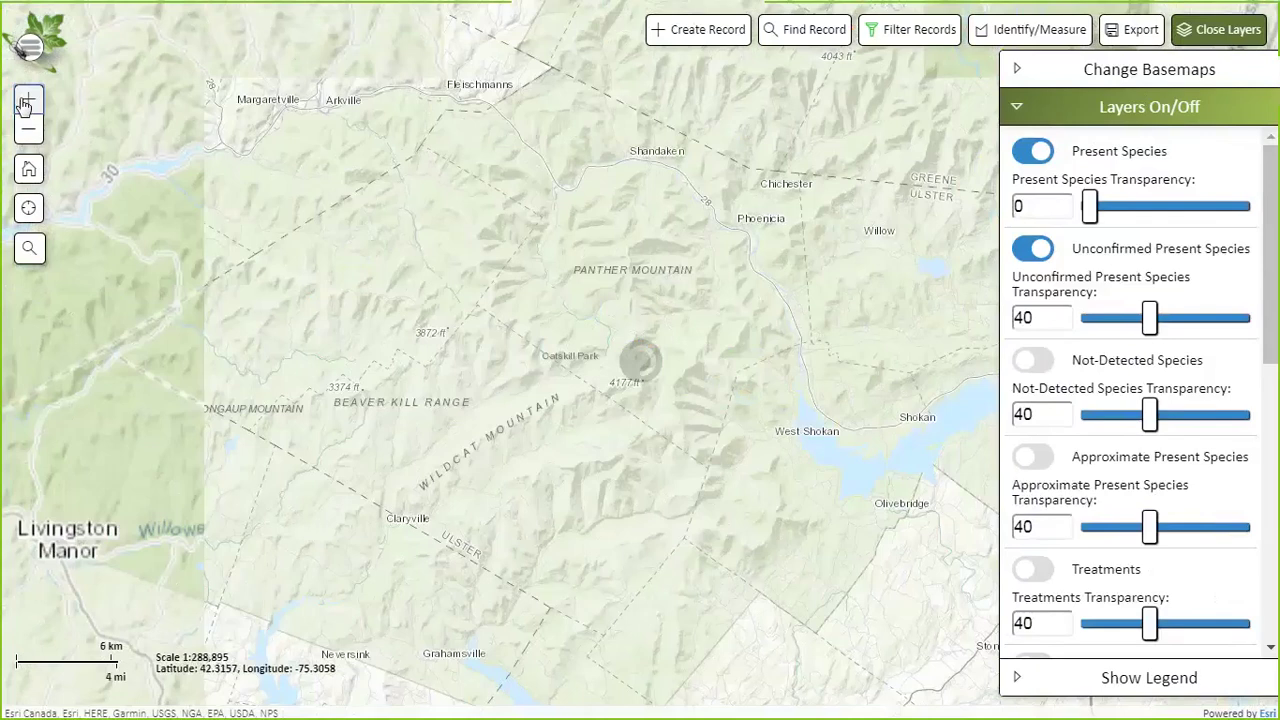
pyautogui.moveTo(797, 553); pyautogui.dragTo(571, 457)
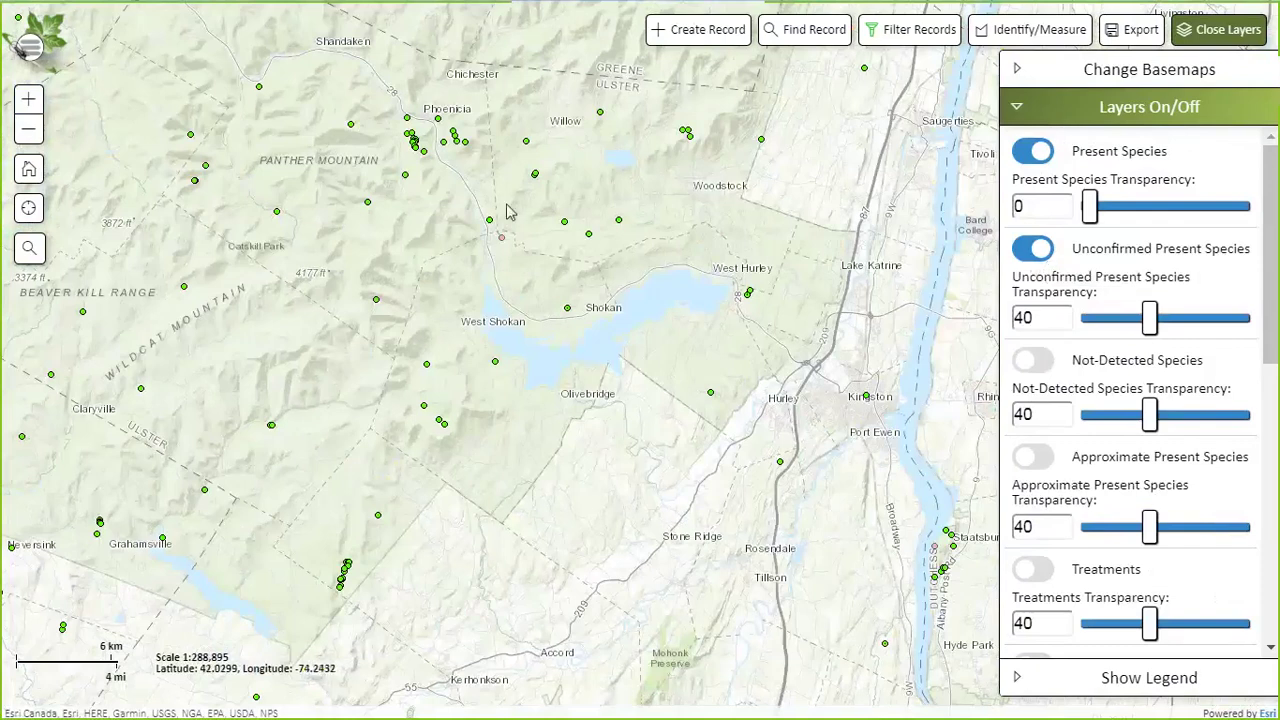
pyautogui.moveTo(507, 212); pyautogui.dragTo(529, 334)
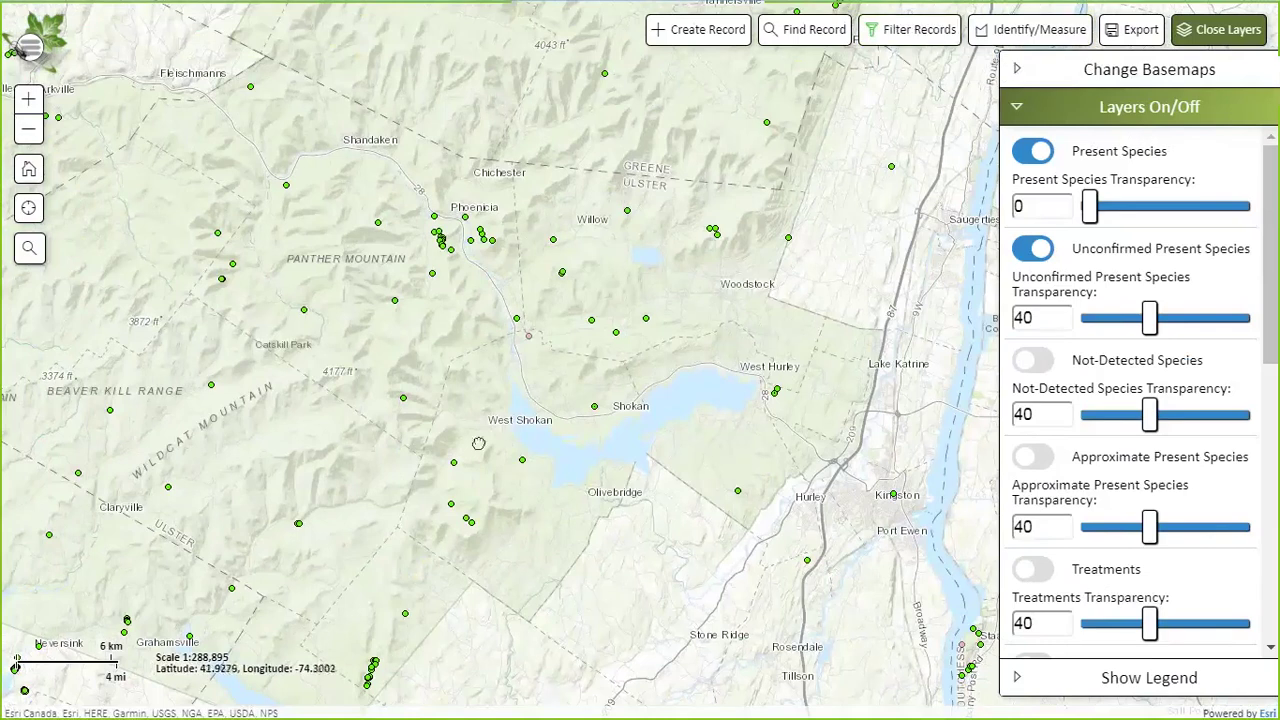
pyautogui.moveTo(478, 443); pyautogui.dragTo(504, 281)
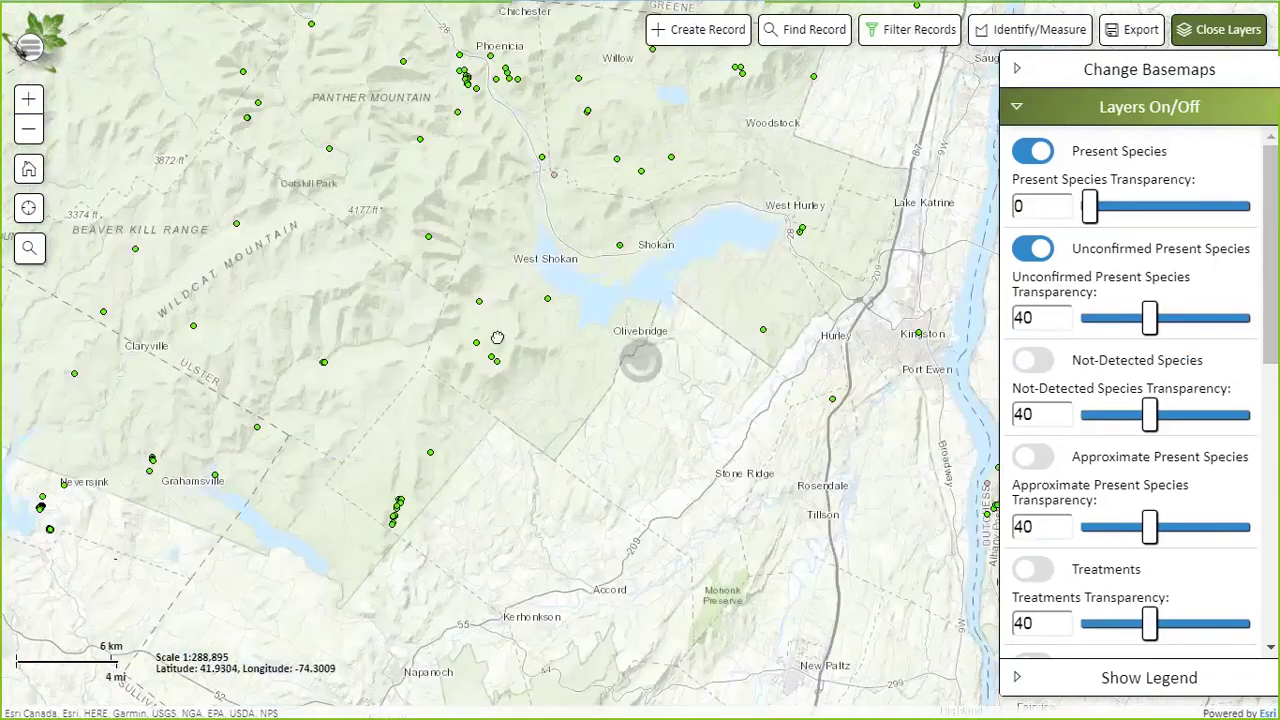
# Step: Draw a seven-point area polygon around the Shokan reservoir, measuring 176.6077 square miles
pyautogui.click(1021, 38)
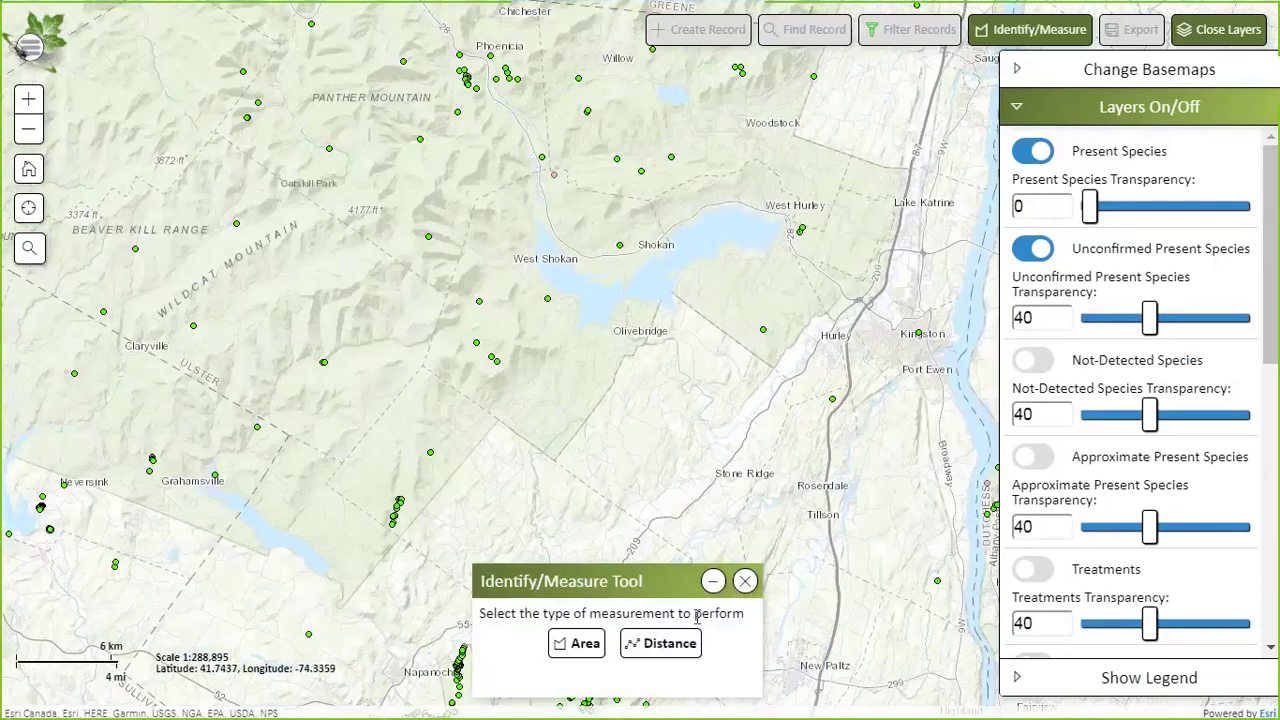
pyautogui.click(586, 648)
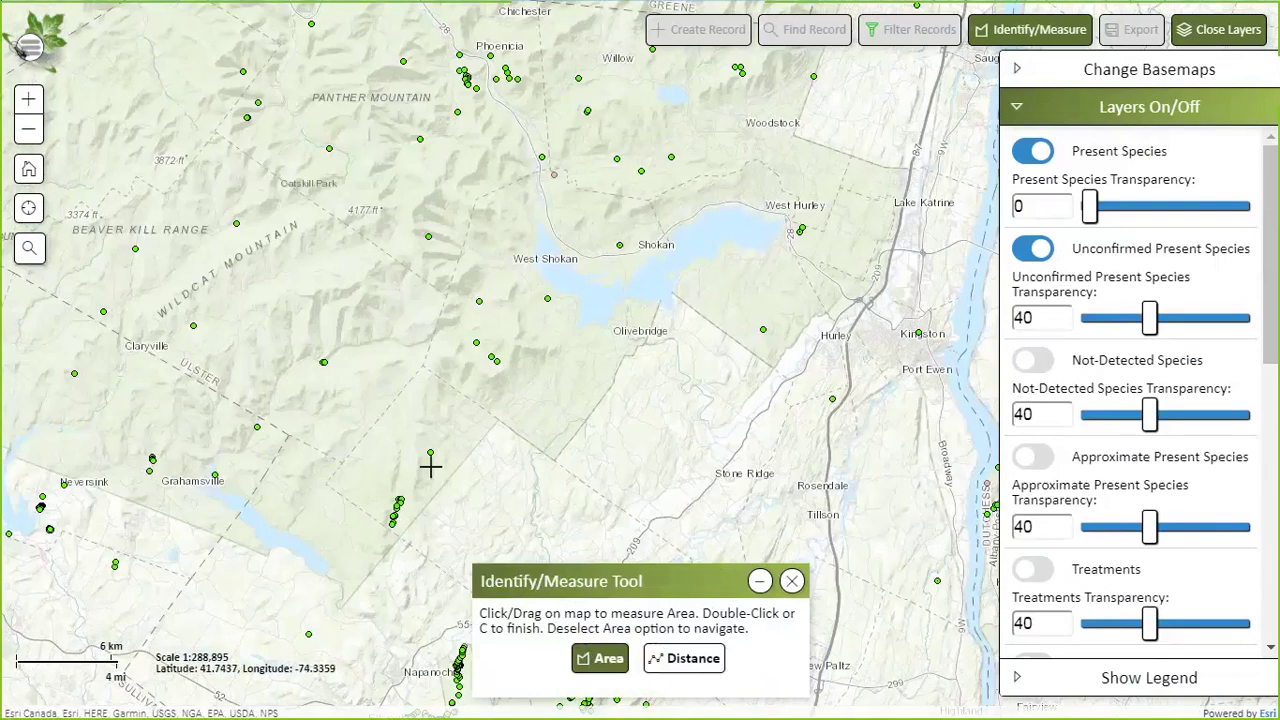
pyautogui.click(335, 268)
pyautogui.click(475, 102)
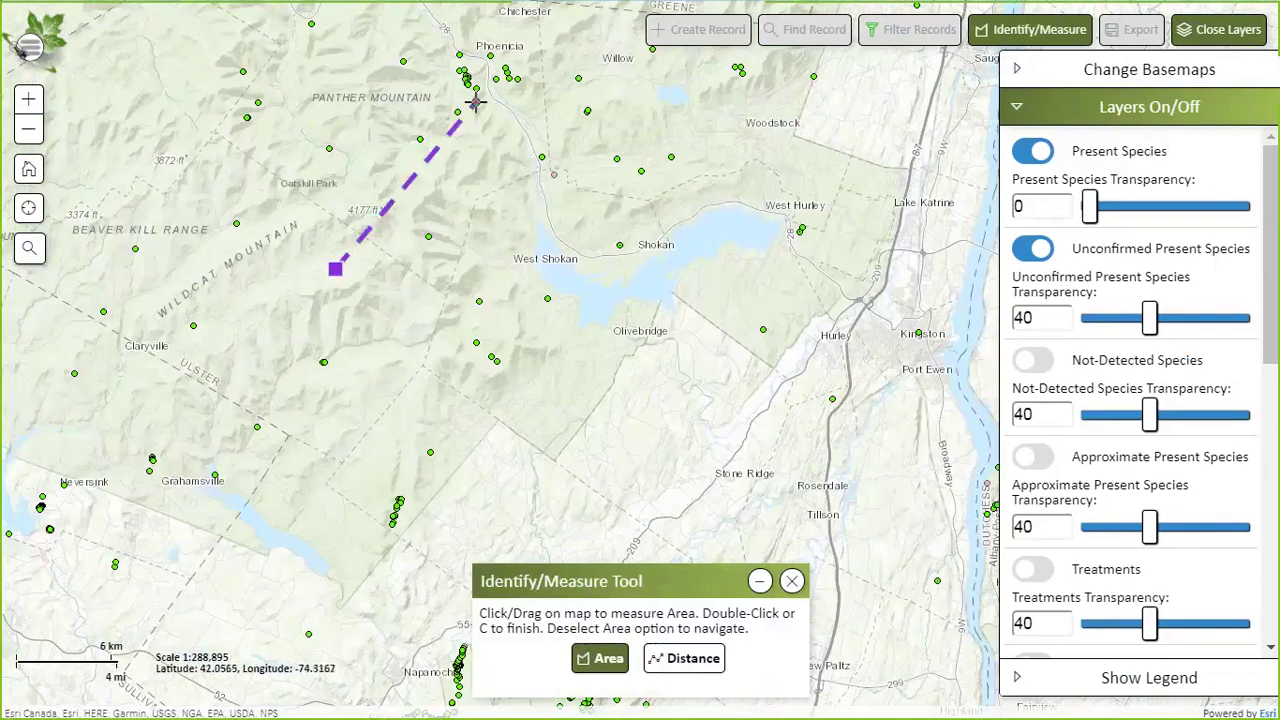
pyautogui.click(640, 100)
pyautogui.click(786, 139)
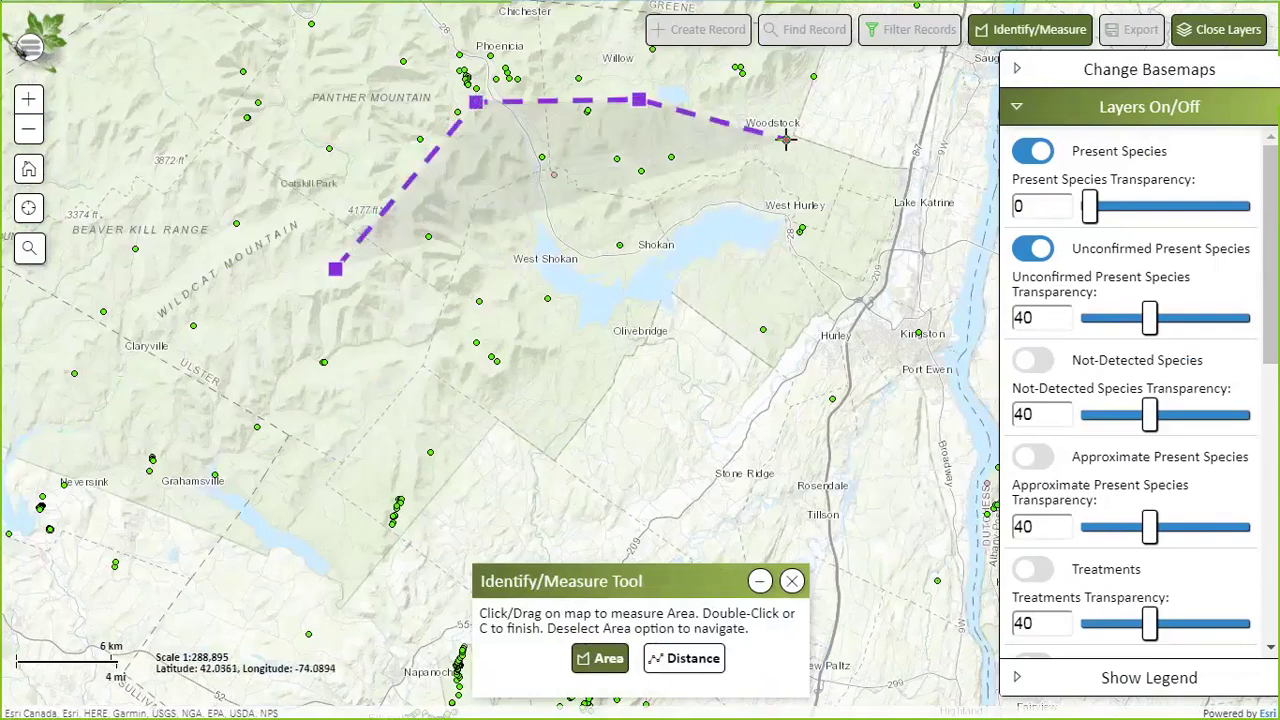
pyautogui.click(831, 244)
pyautogui.click(752, 390)
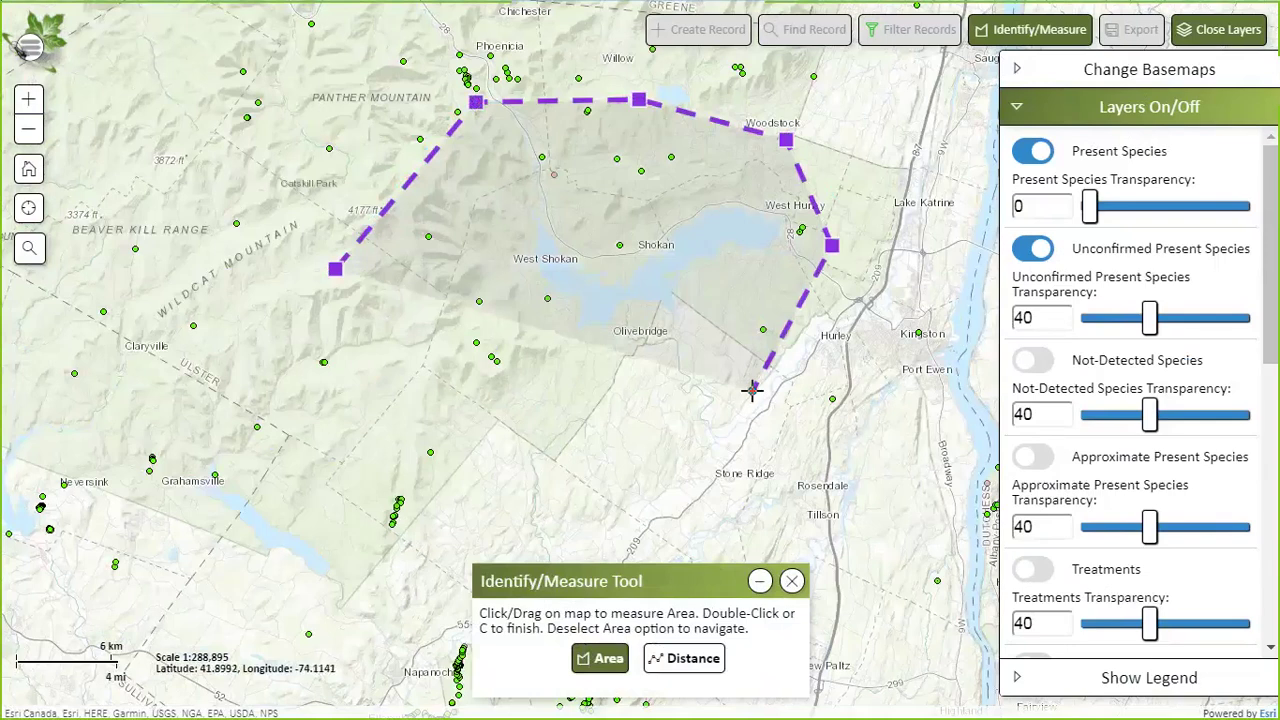
pyautogui.doubleClick(391, 431)
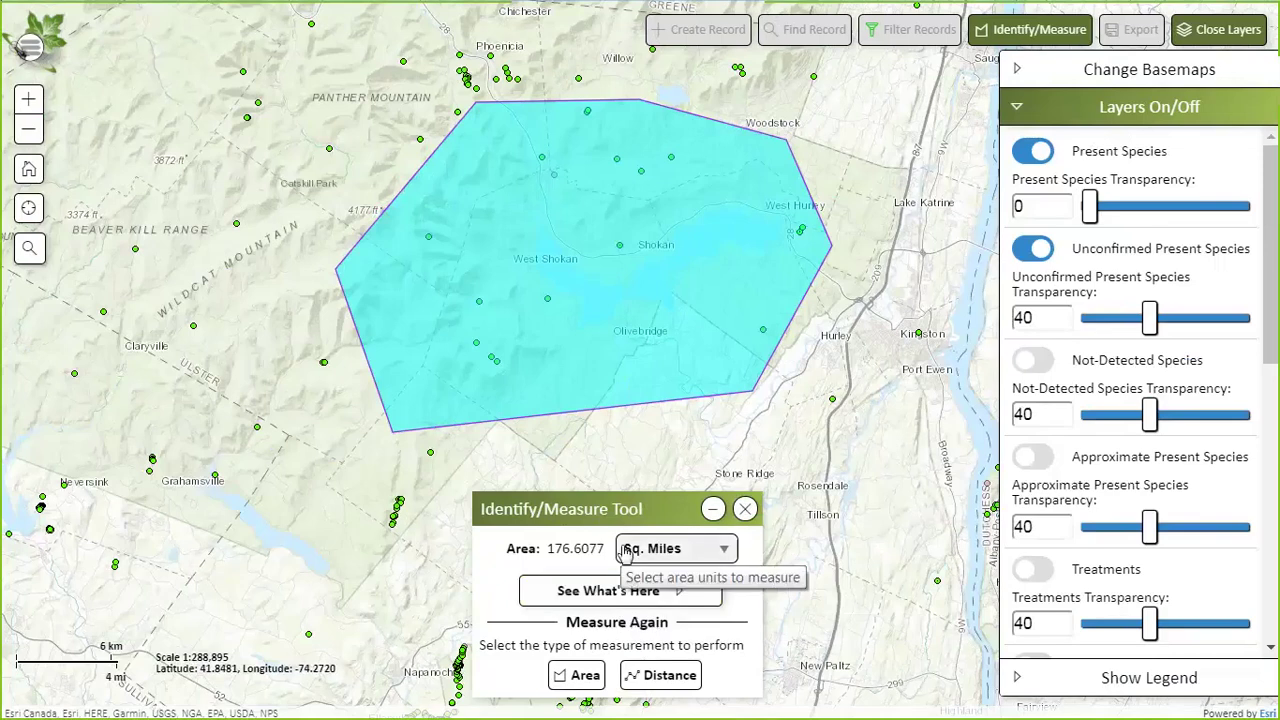
# Step: List the records inside the measured area: 16 Present Species, 1020 results overall
pyautogui.click(593, 607)
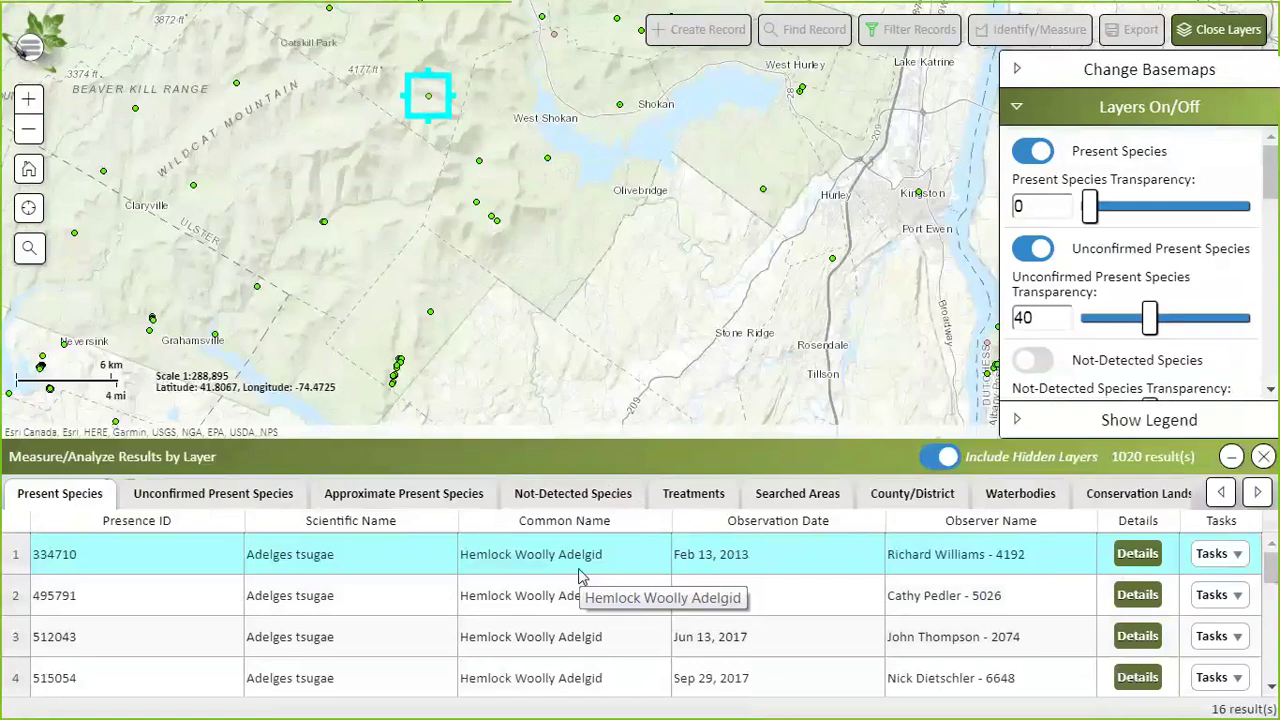
pyautogui.scroll(-3, 580, 570)
pyautogui.scroll(3, 582, 568)
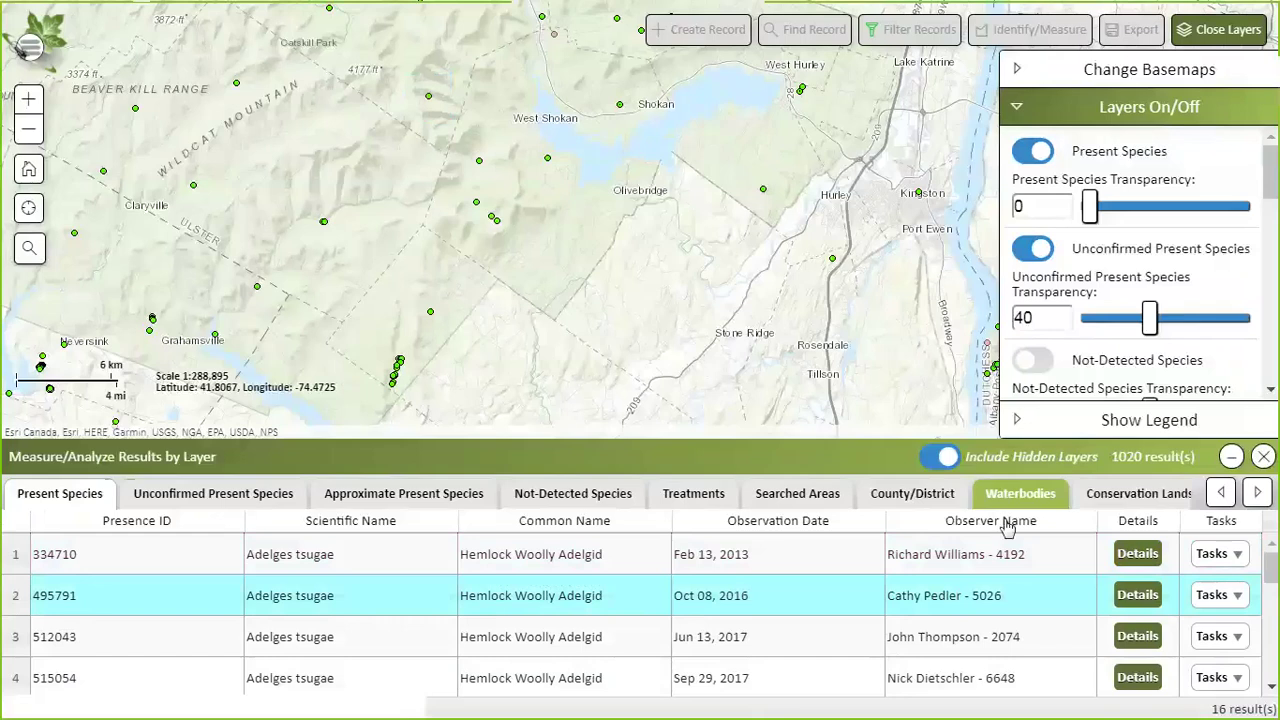
# Step: Select record 512043, then flash record 334710's location on the map
pyautogui.click(734, 638)
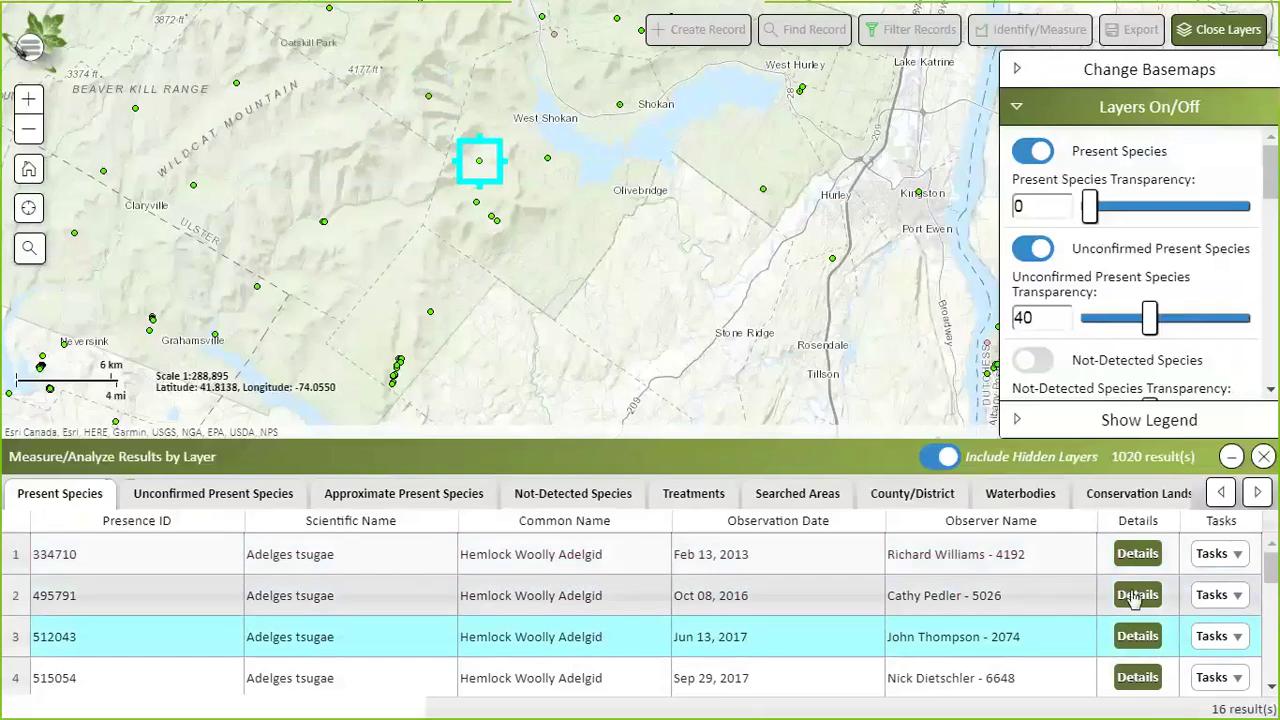
pyautogui.click(1213, 556)
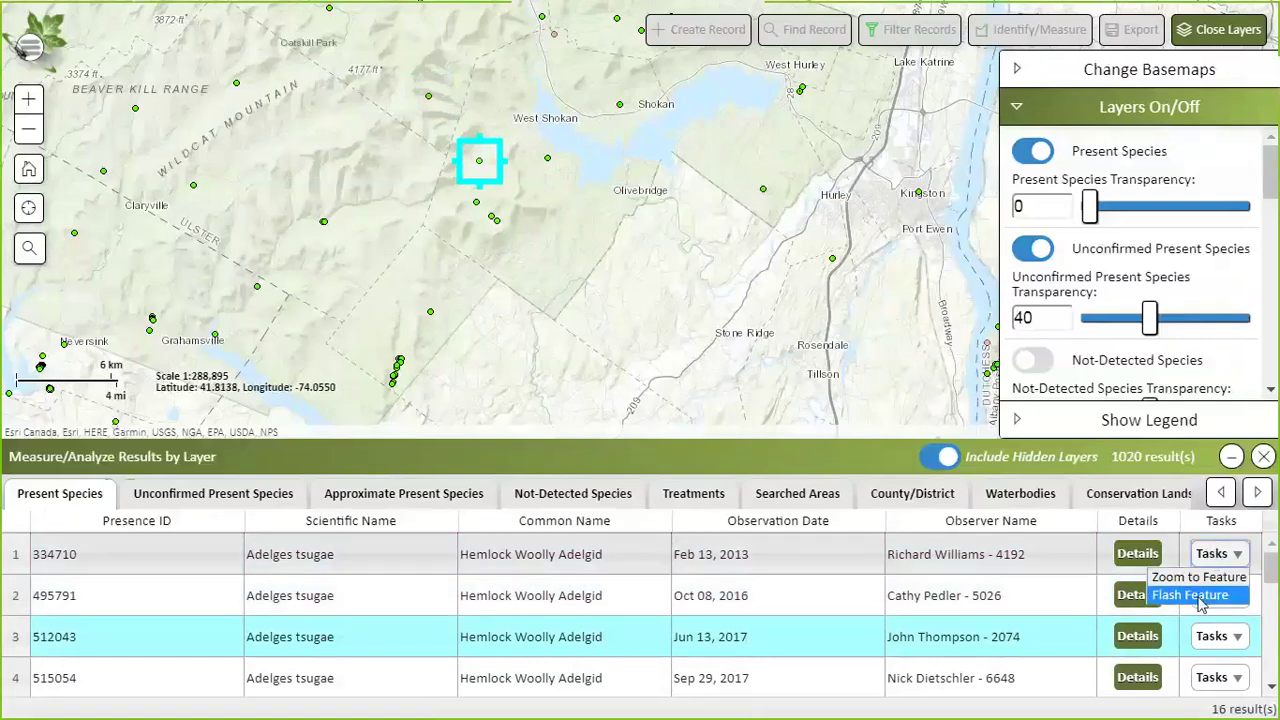
pyautogui.click(1195, 596)
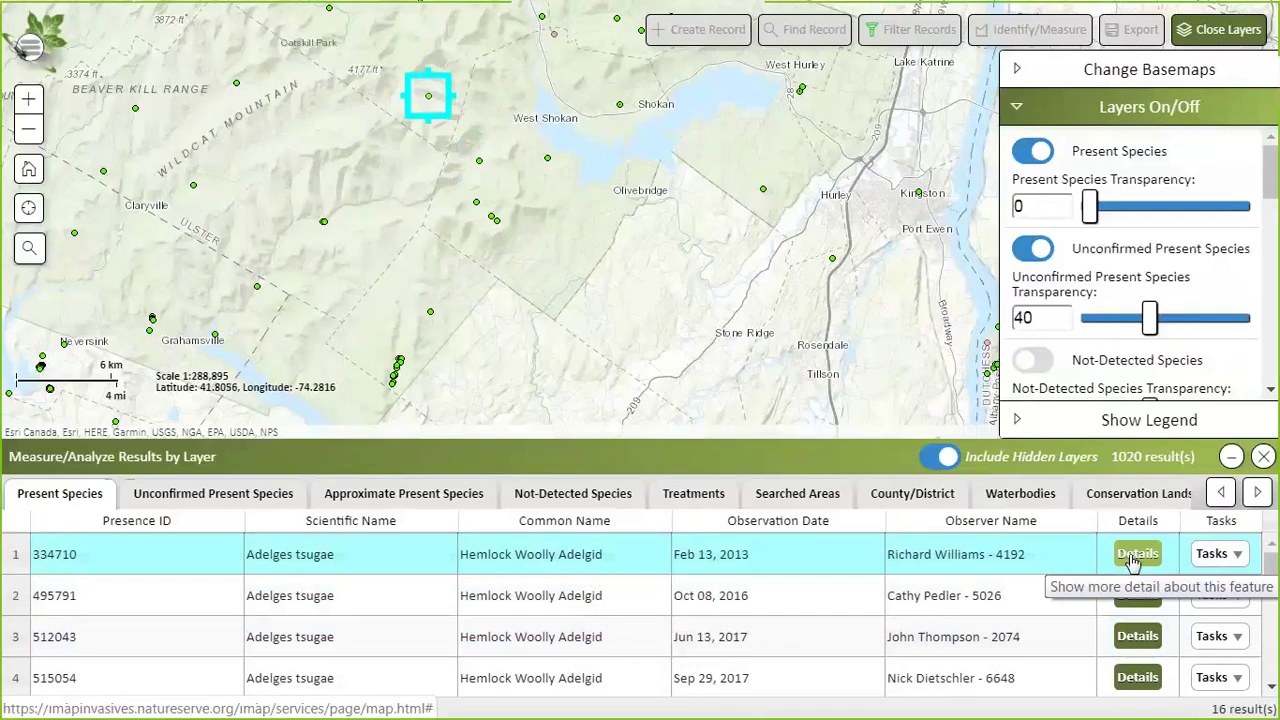
# Step: View presence record 495791 with species photos in a new tab, then return to the map
pyautogui.click(1136, 596)
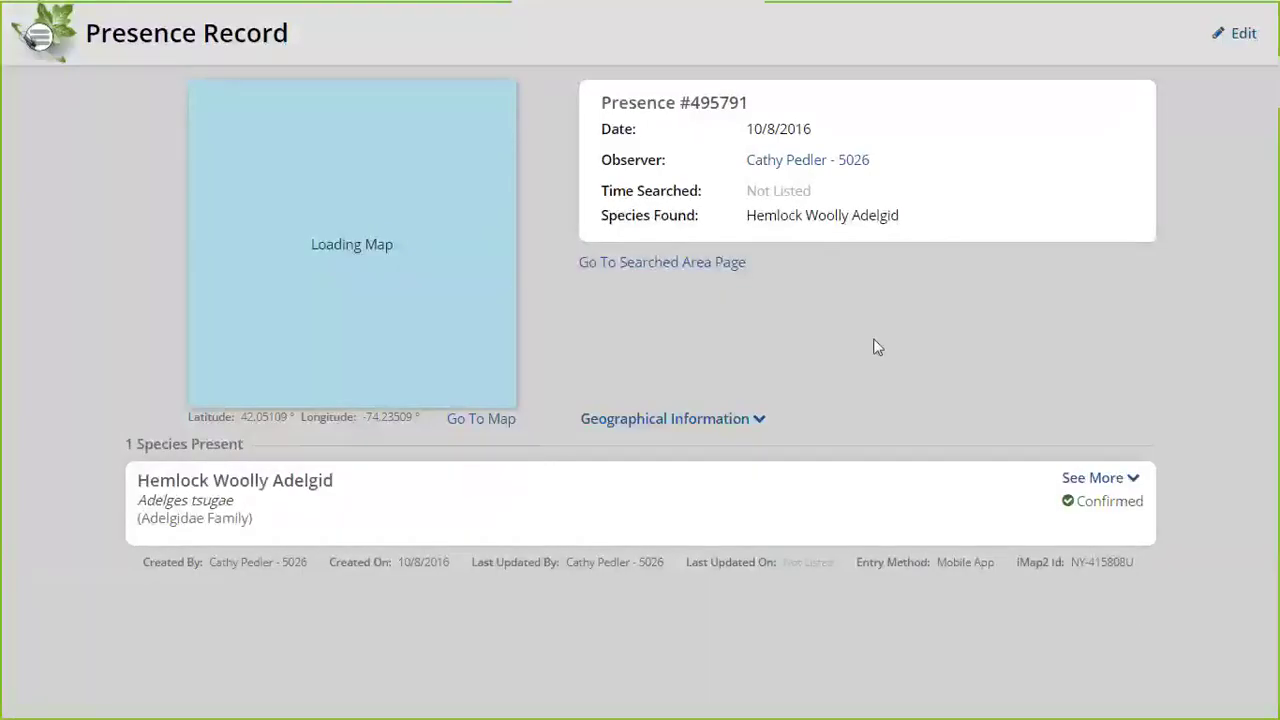
pyautogui.click(1088, 483)
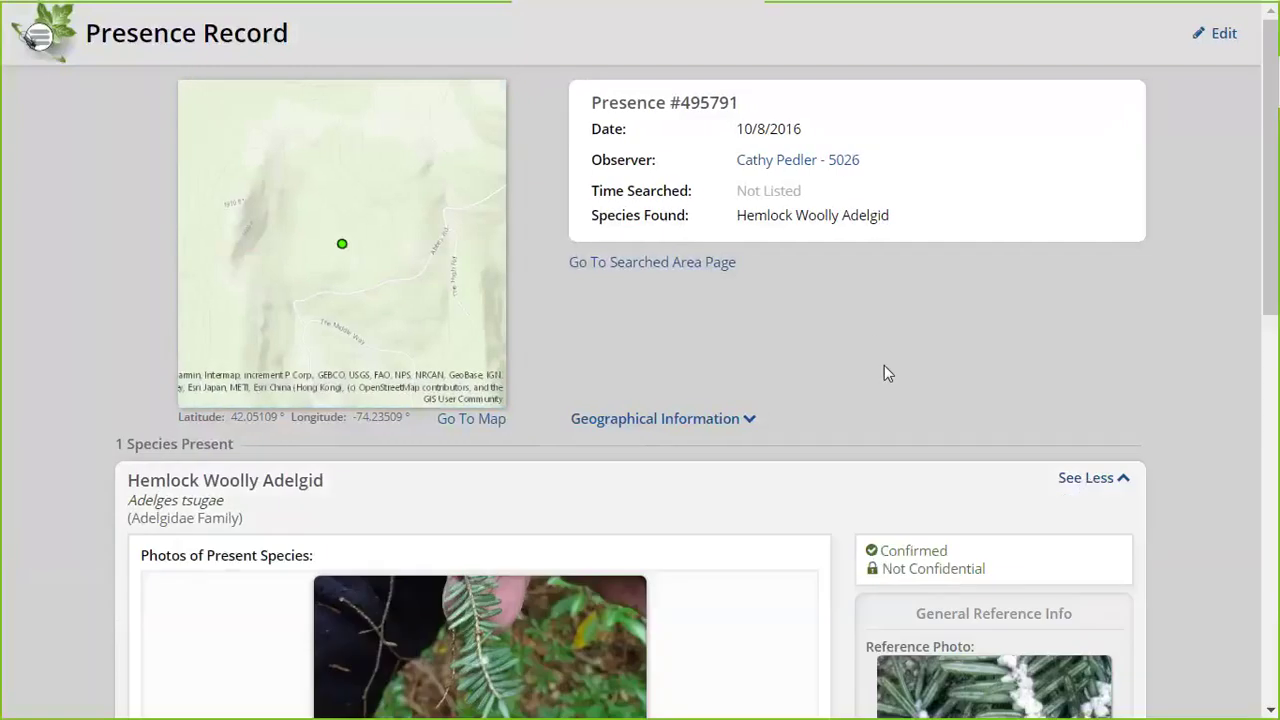
pyautogui.scroll(-1, 884, 370)
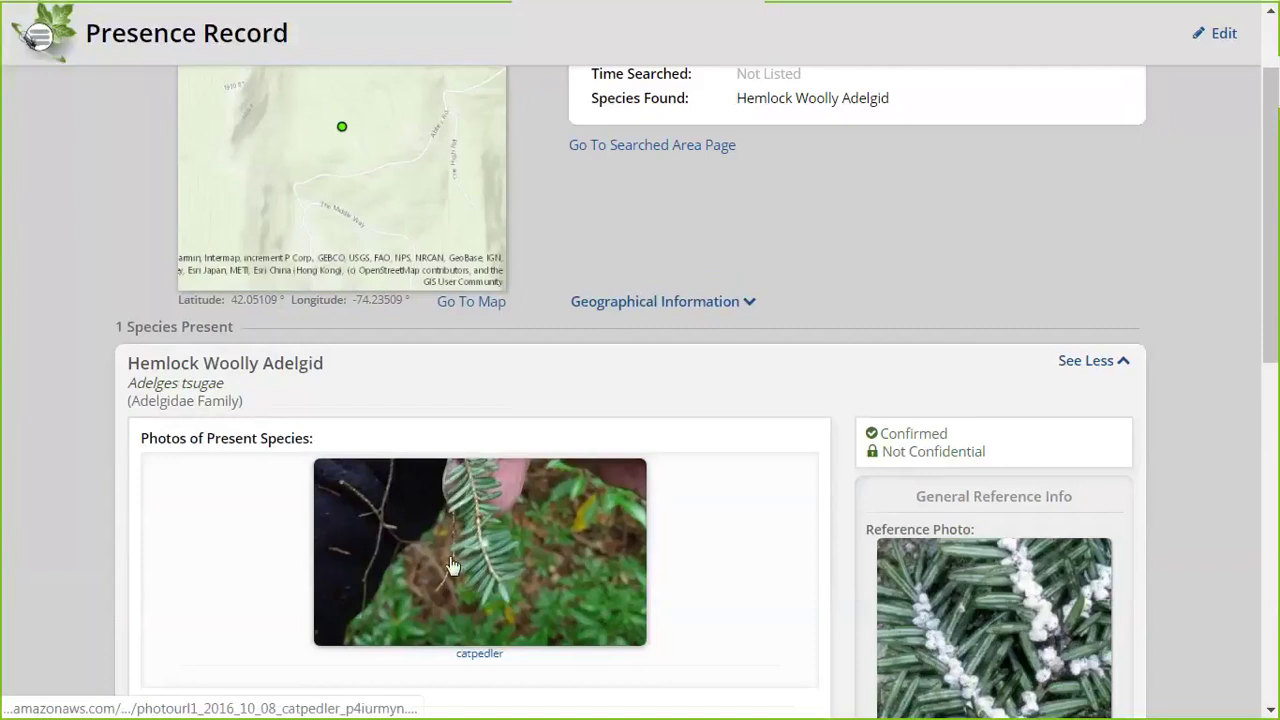
pyautogui.scroll(1, 697, 332)
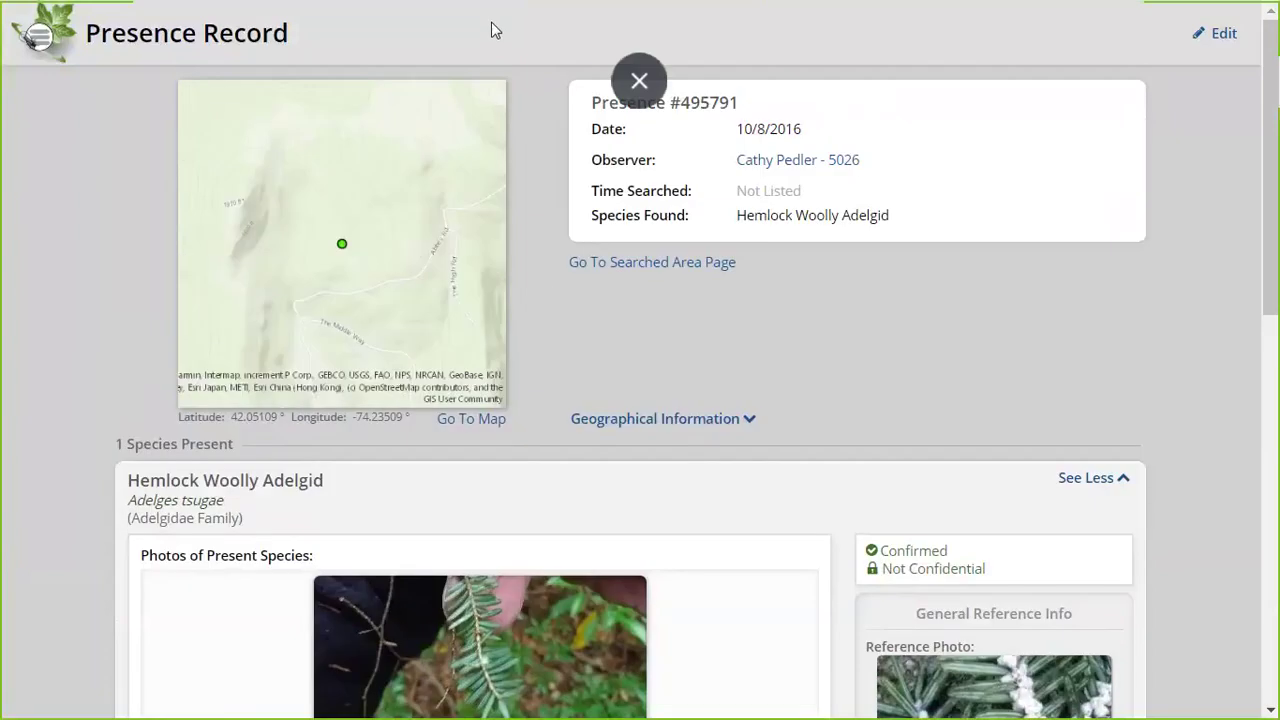
pyautogui.press('F11')
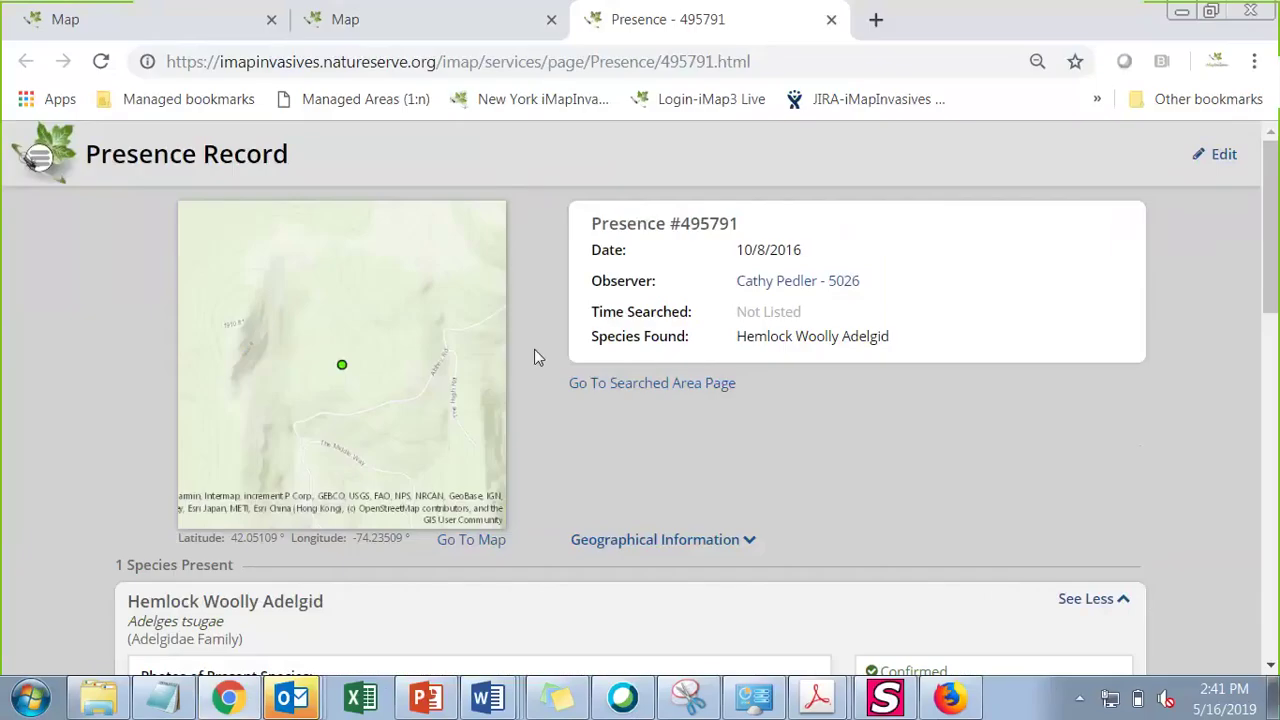
pyautogui.click(425, 40)
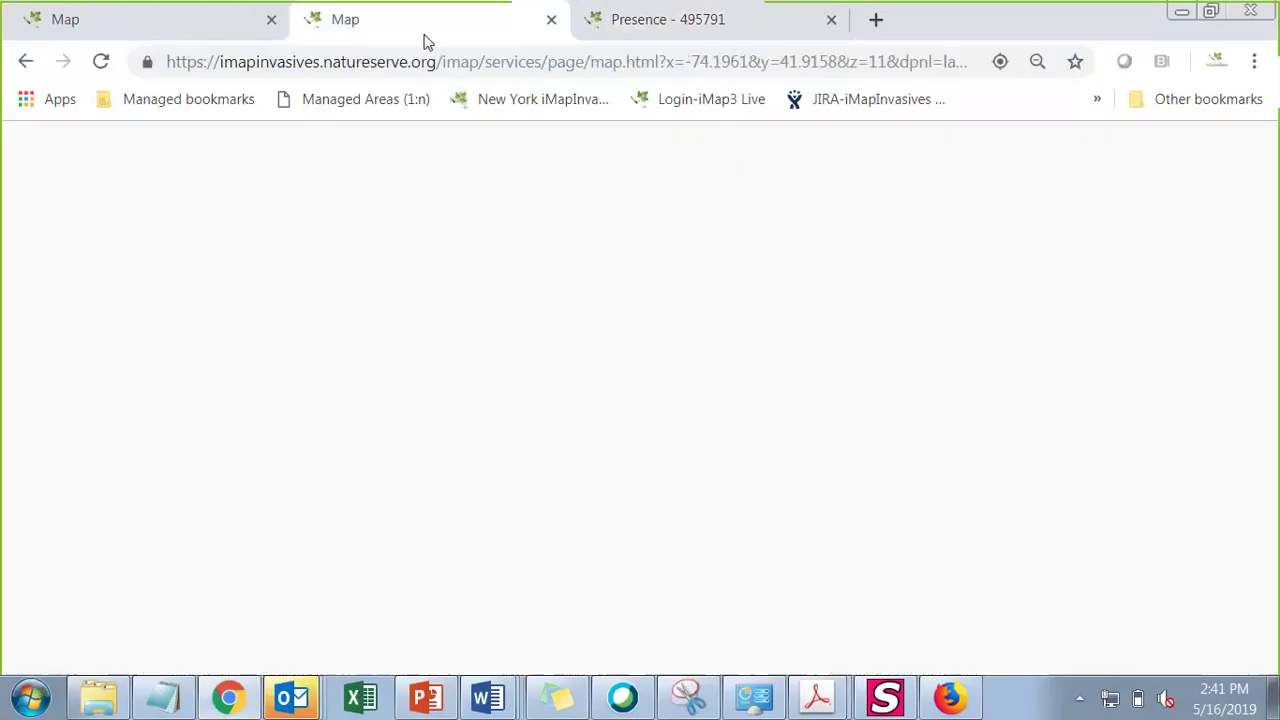
pyautogui.press('F11')
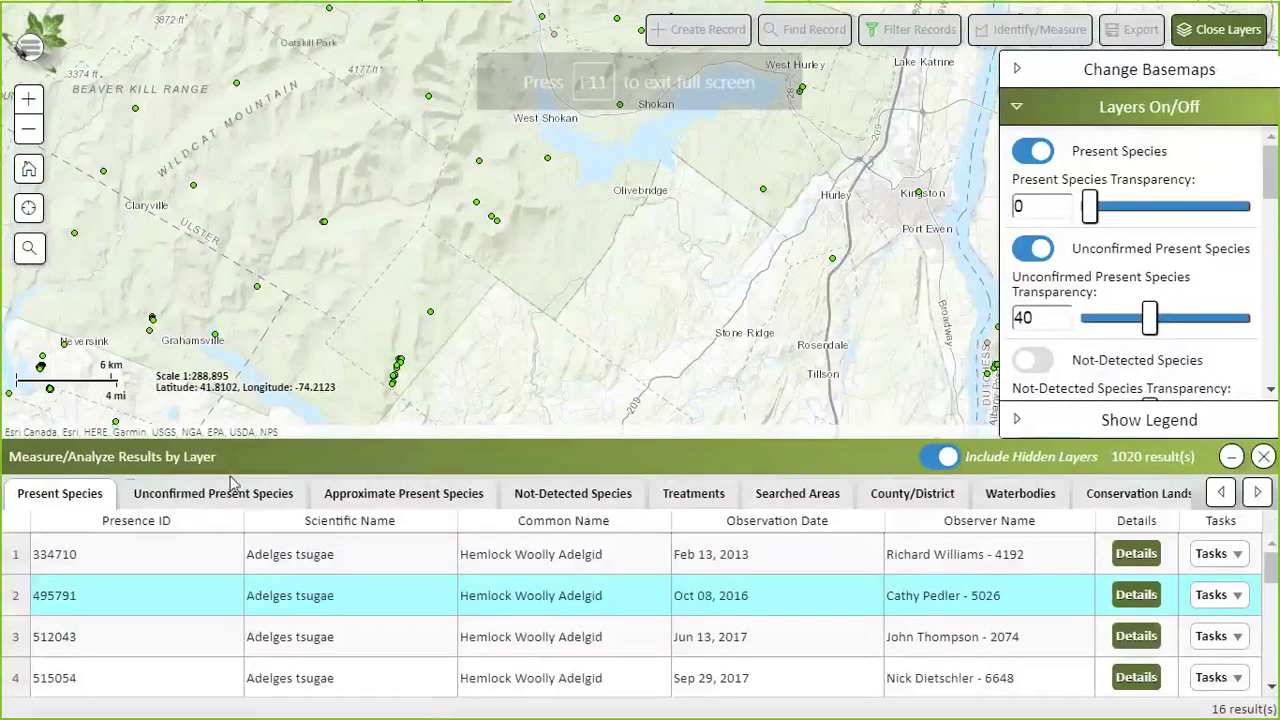
# Step: Exclude hidden layers, compare Present and Unconfirmed Present Species results, then include hidden layers again
pyautogui.click(228, 502)
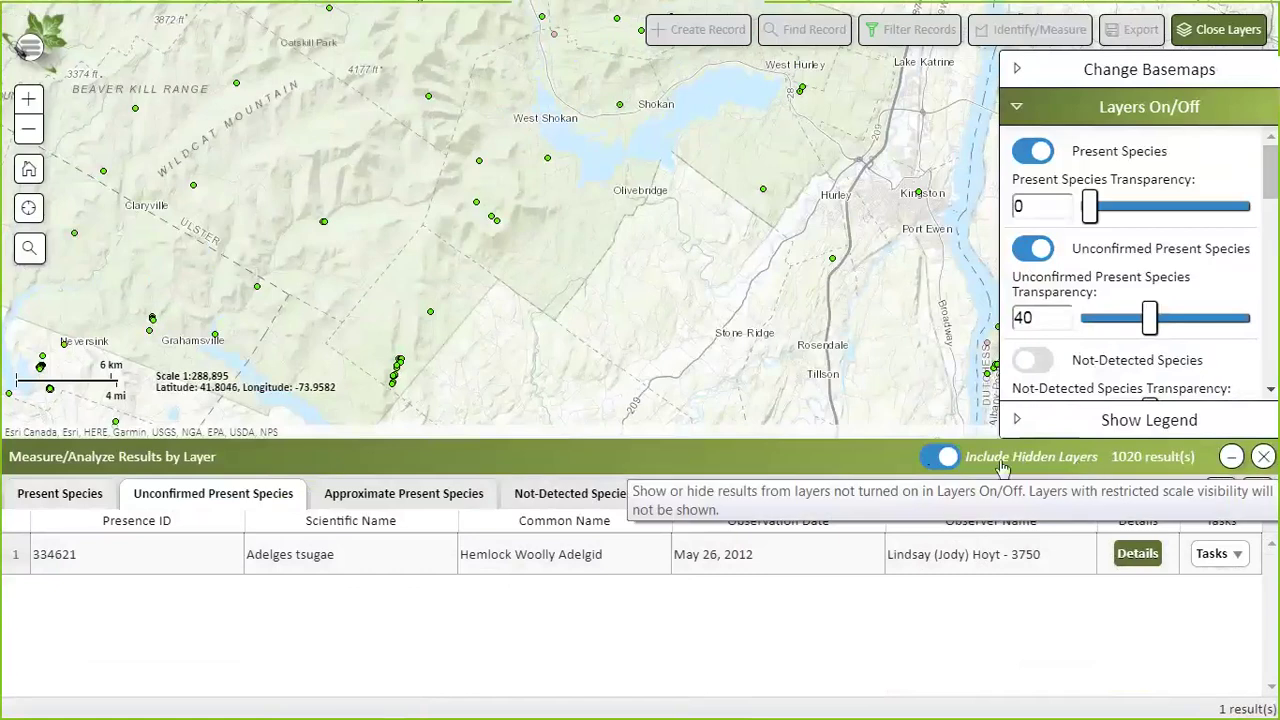
pyautogui.click(939, 462)
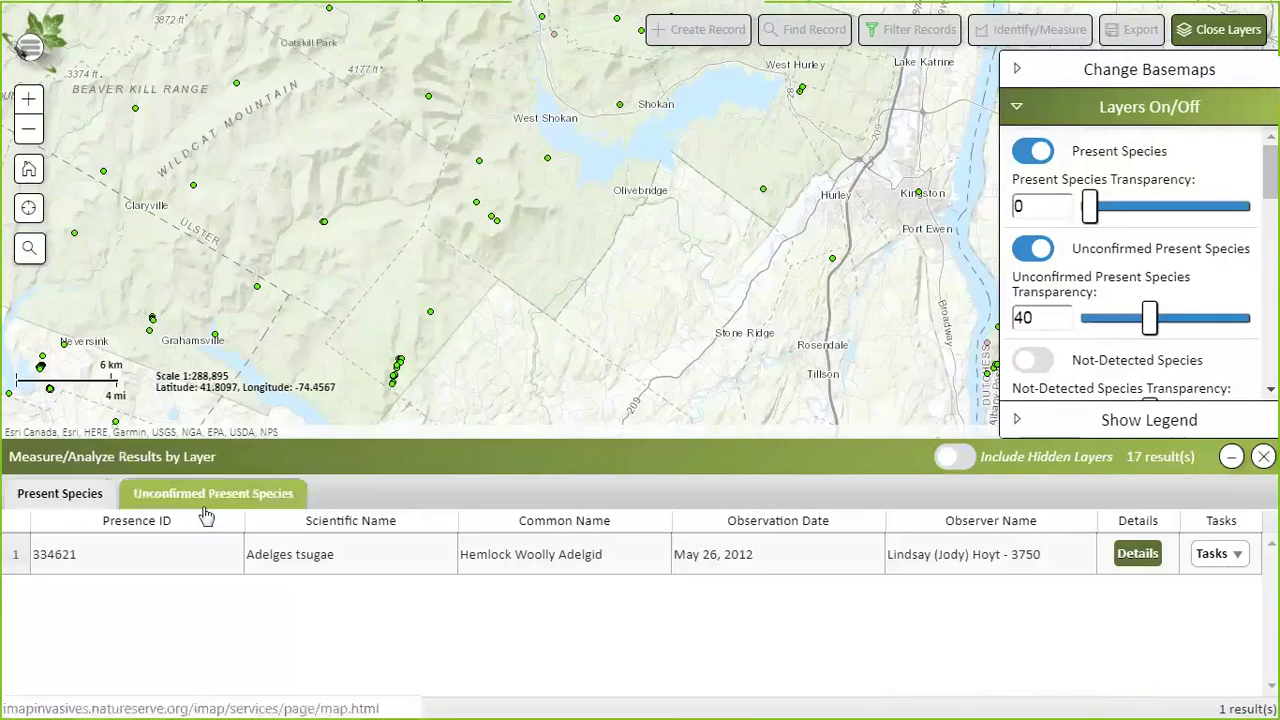
pyautogui.click(57, 497)
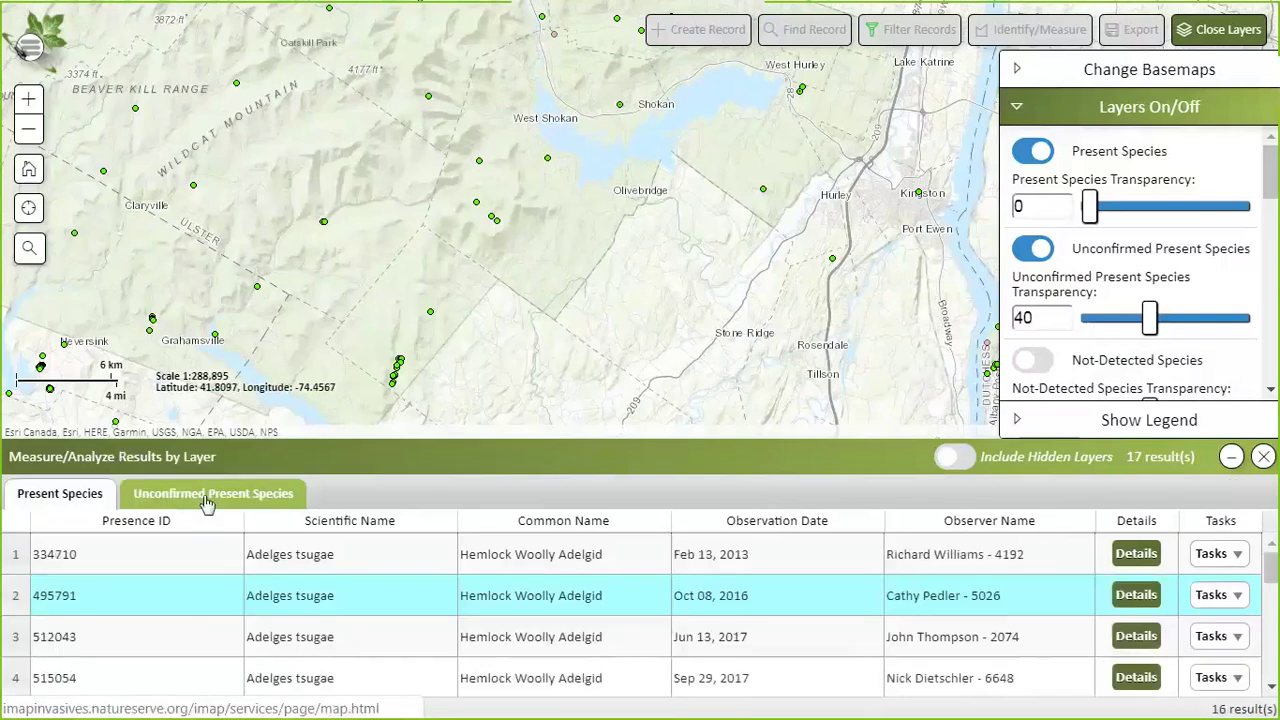
pyautogui.click(207, 503)
pyautogui.click(55, 497)
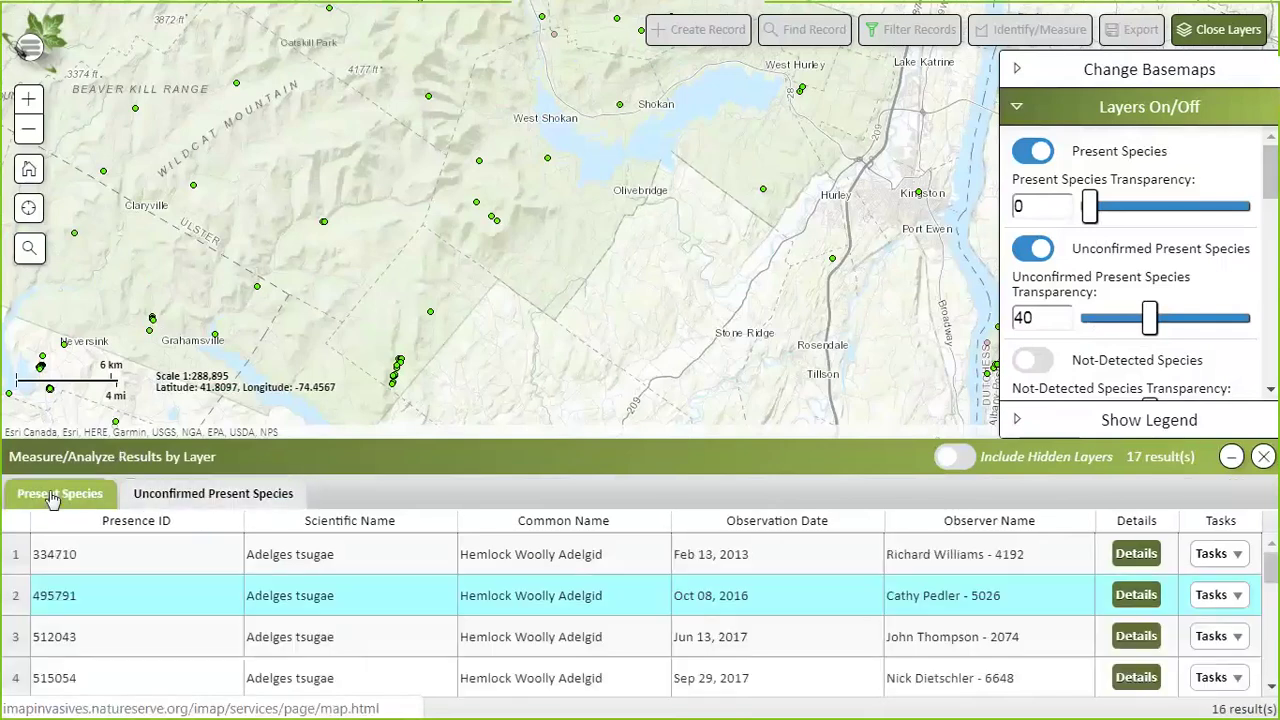
pyautogui.click(224, 496)
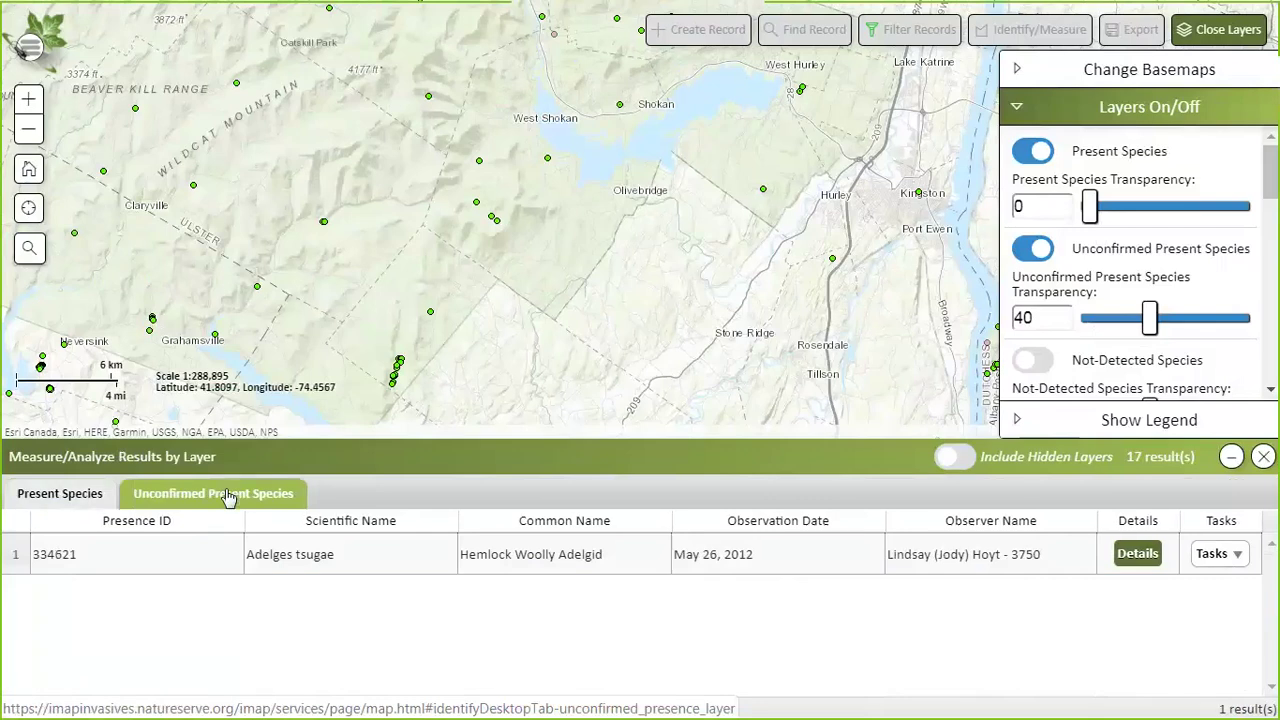
pyautogui.click(85, 494)
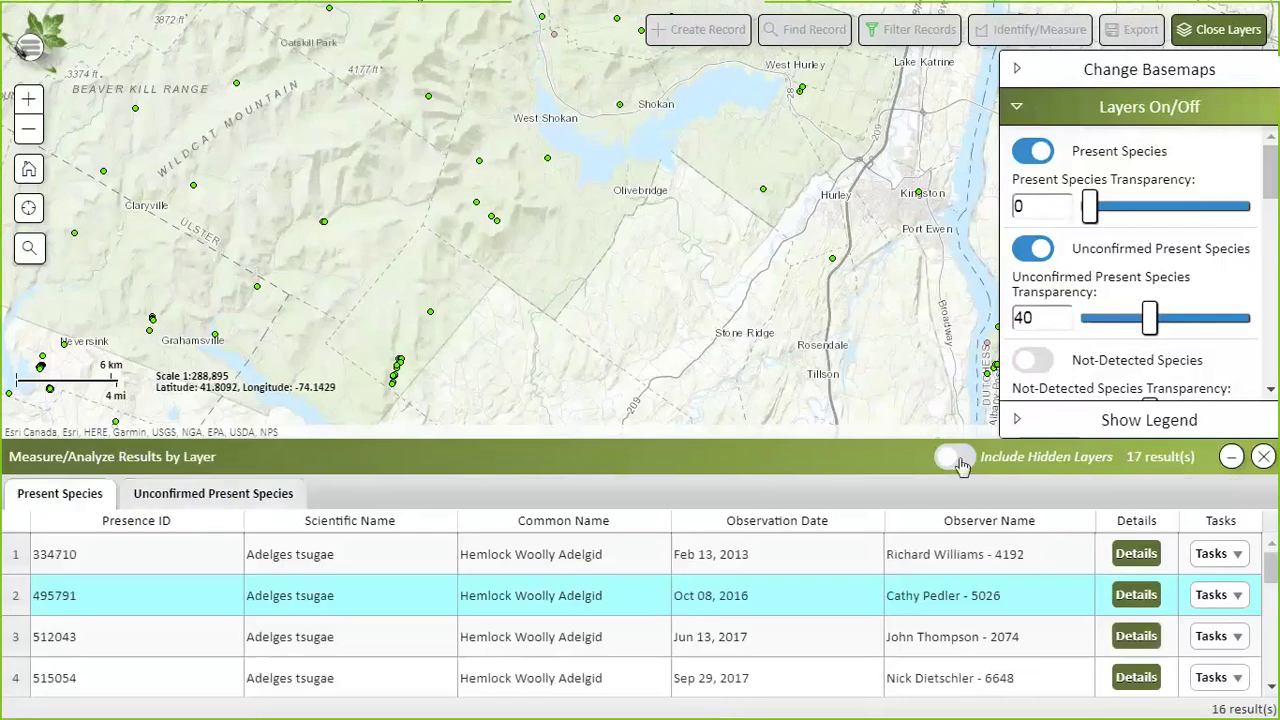
pyautogui.click(955, 459)
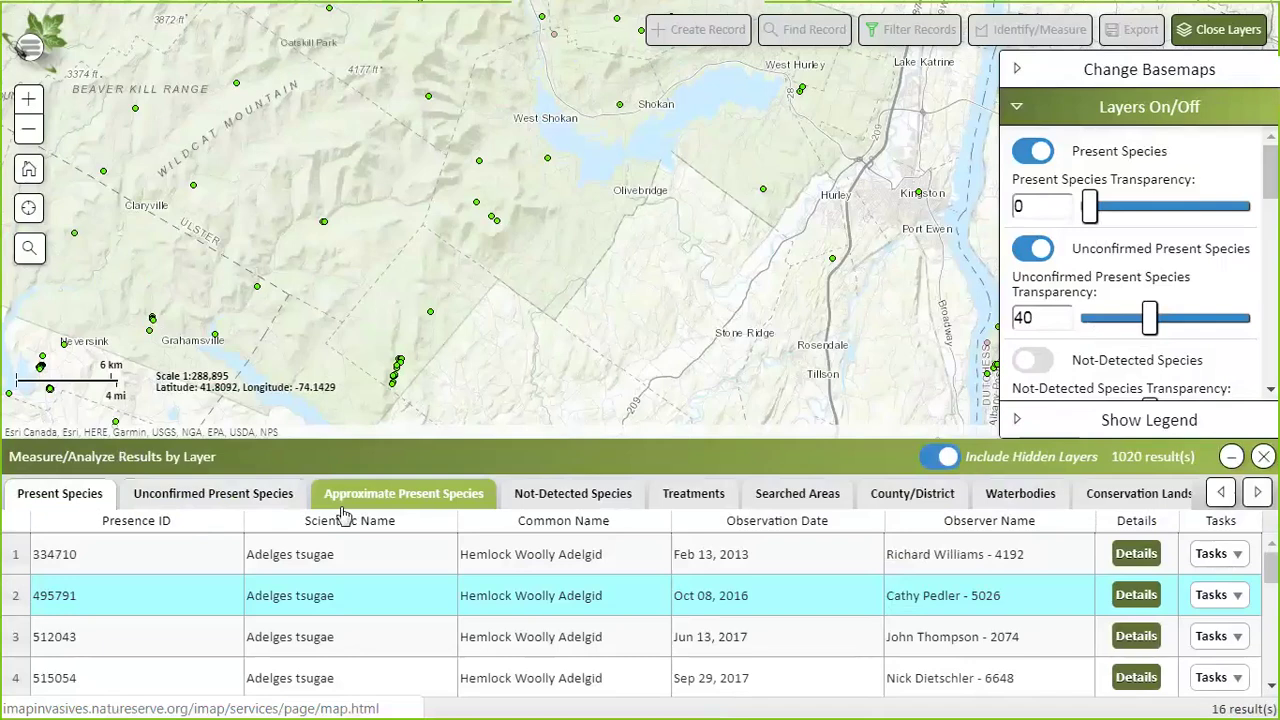
# Step: Browse the Approximate, Not-Detected, Treatments, County/District and Waterbodies results, then close the results panel
pyautogui.click(430, 500)
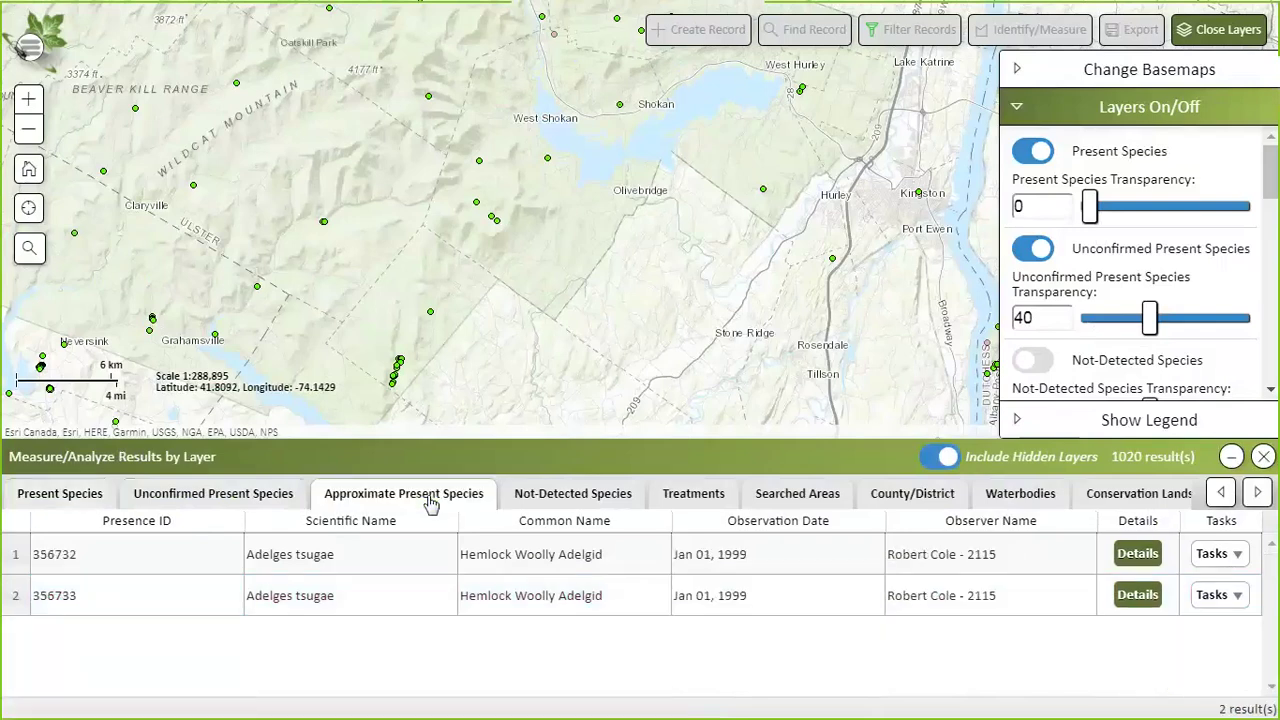
pyautogui.click(560, 500)
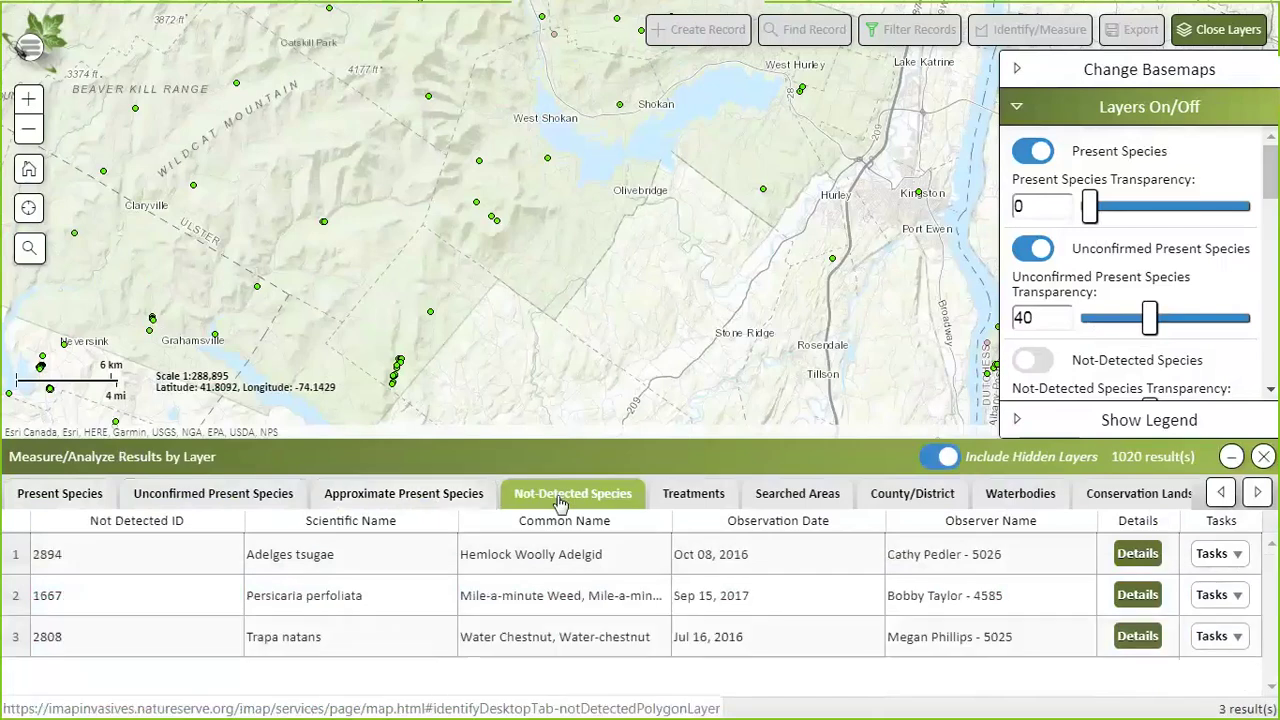
pyautogui.click(712, 500)
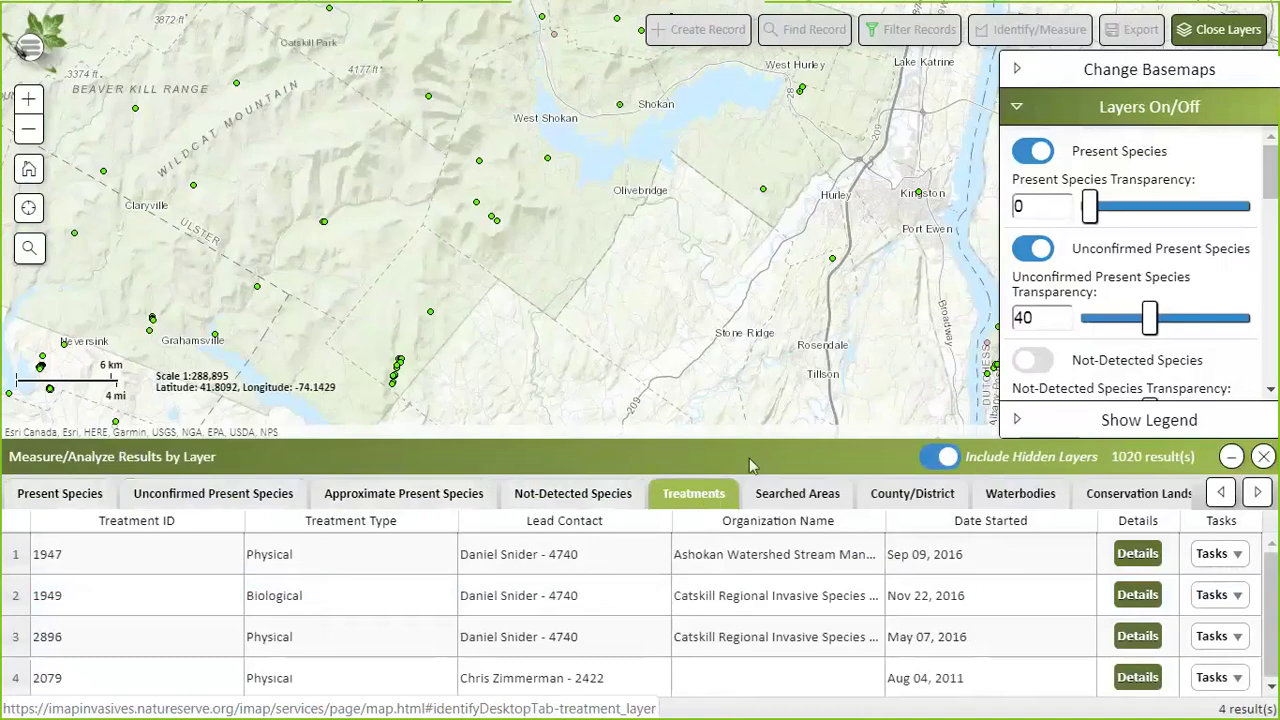
pyautogui.click(924, 500)
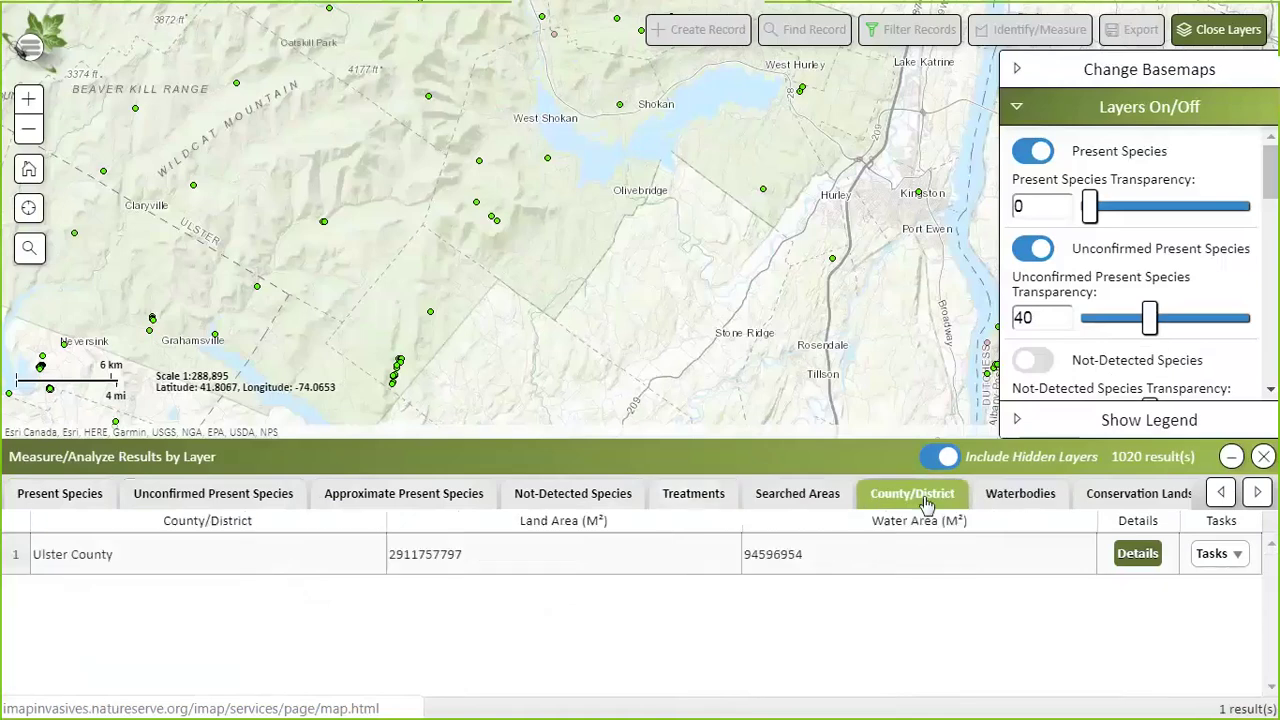
pyautogui.click(1040, 505)
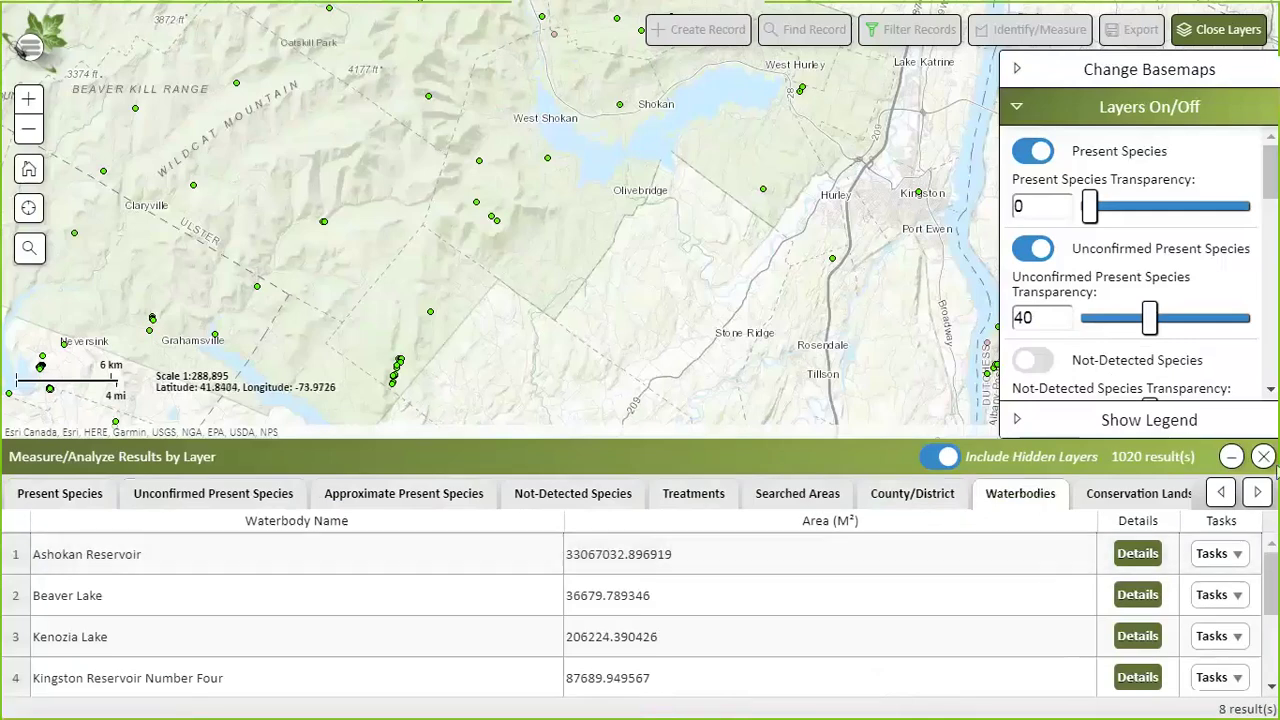
pyautogui.click(1264, 457)
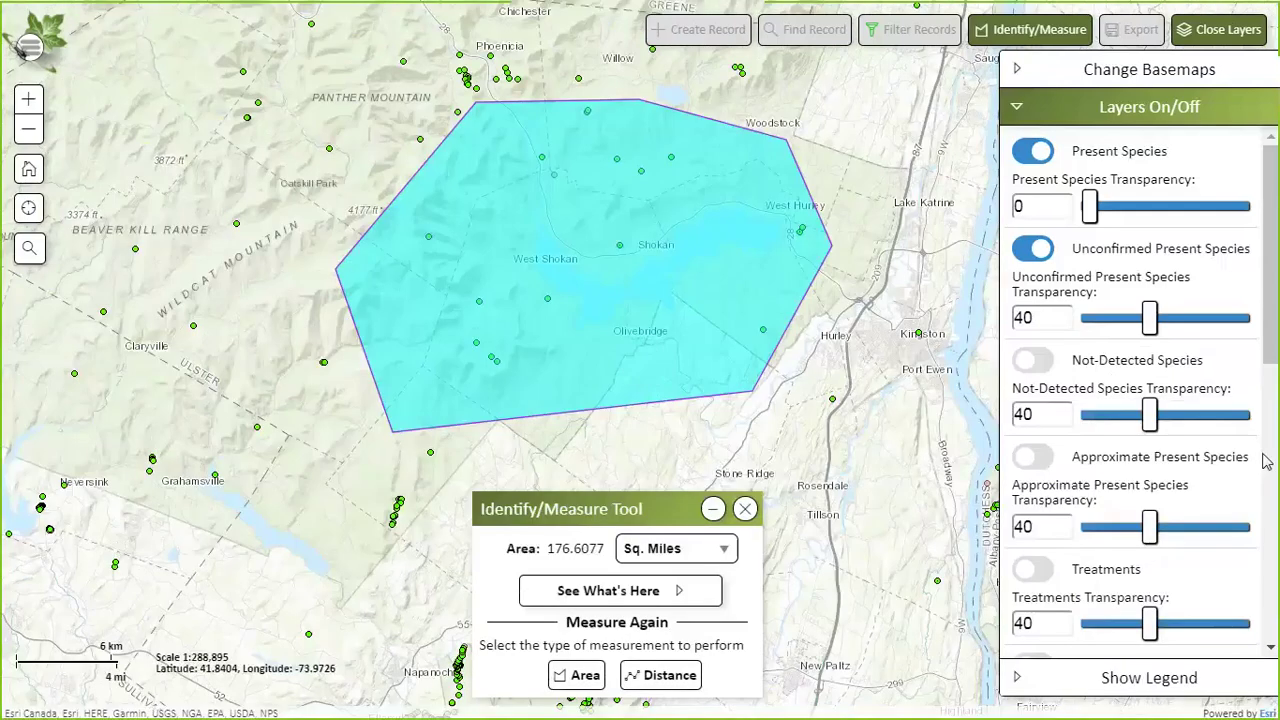
# Step: Clear the measured polygon from the map, then reopen and close the Hemlock Woolly Adelgid record filter
pyautogui.click(745, 509)
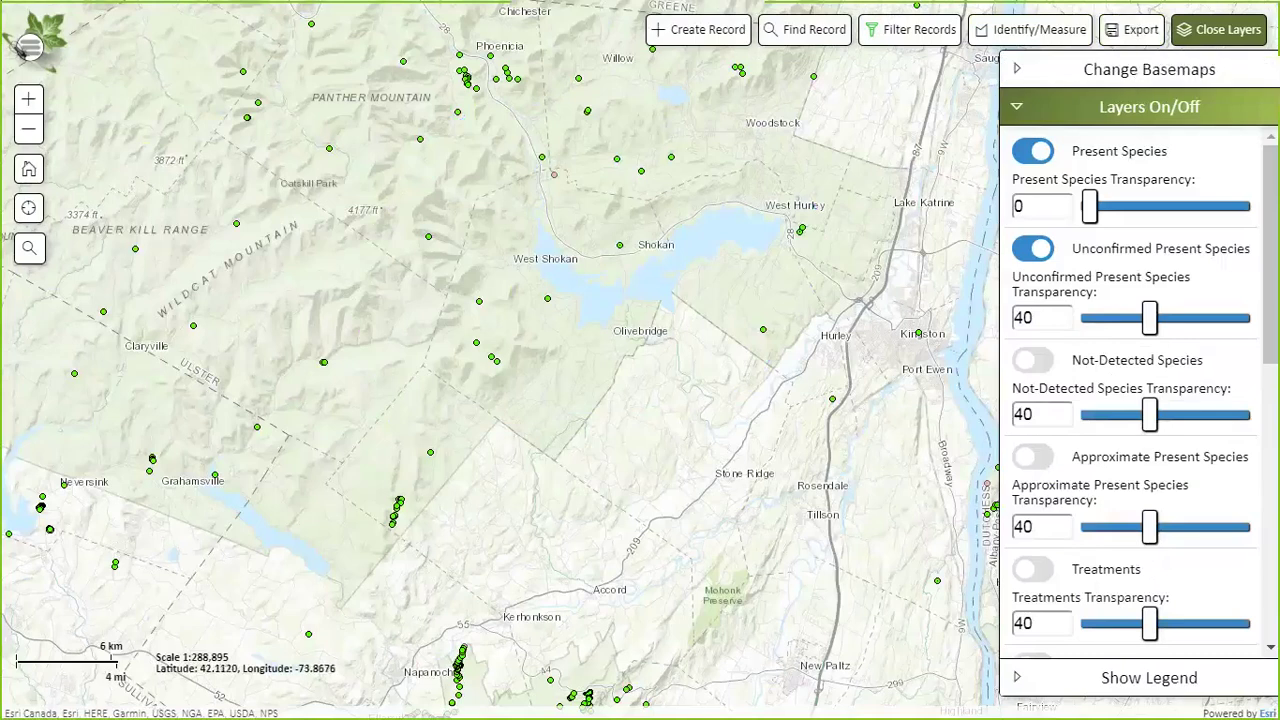
pyautogui.click(1141, 31)
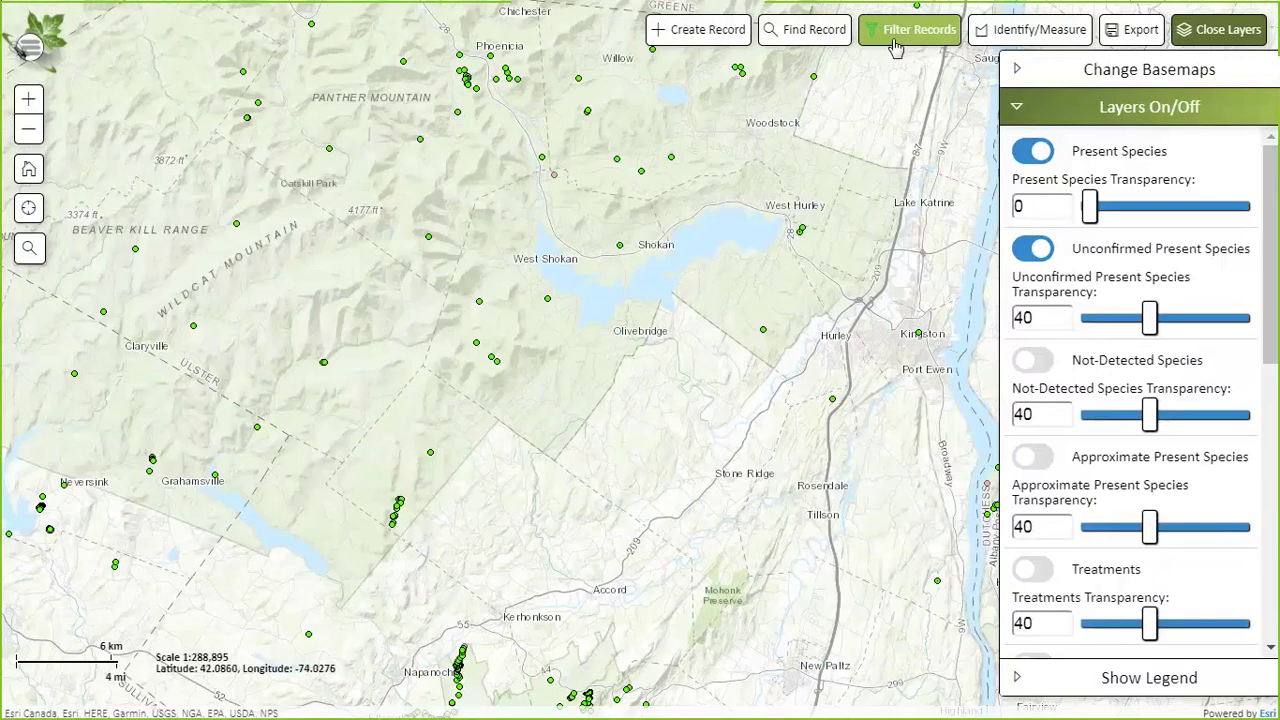
pyautogui.click(930, 32)
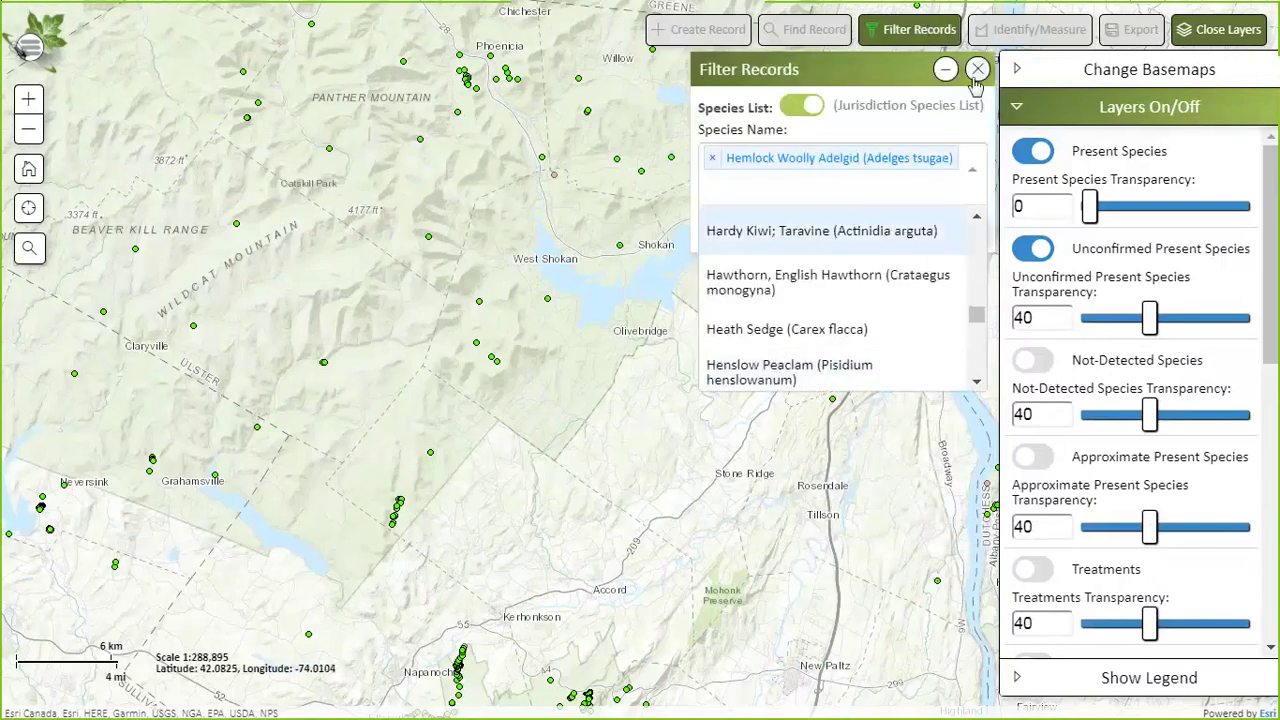
pyautogui.click(978, 69)
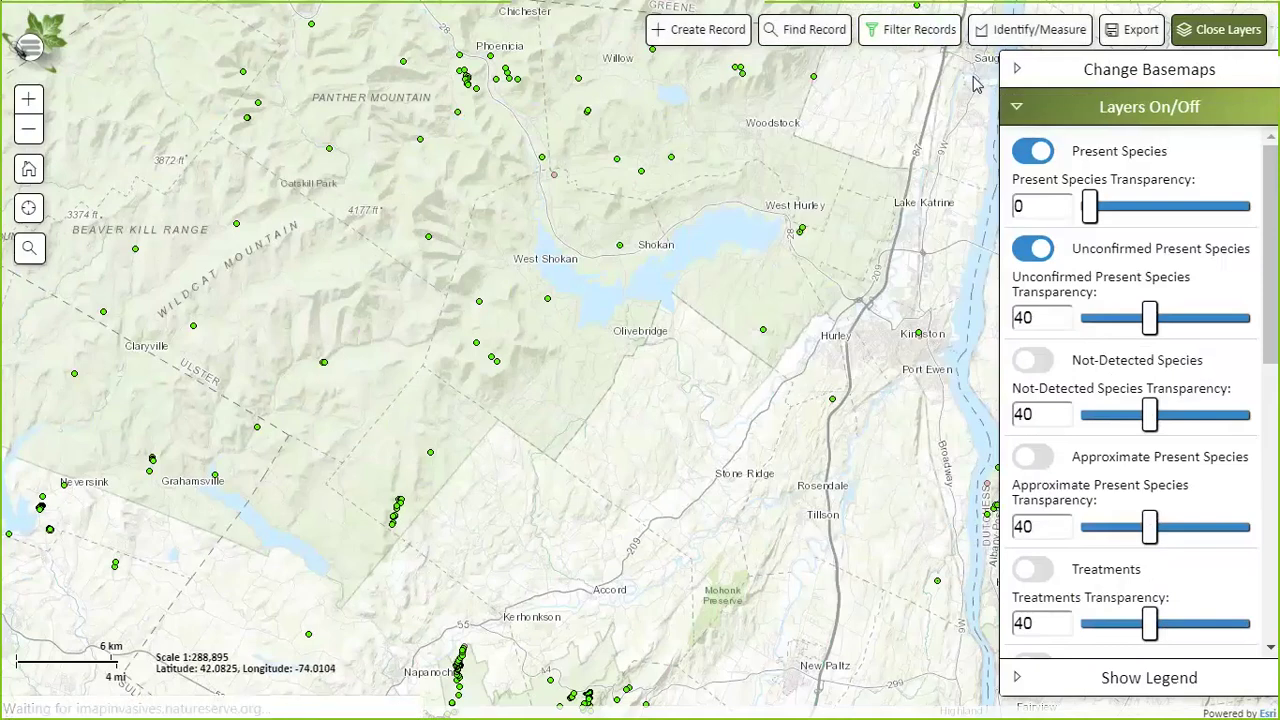
# Step: Export the filtered Present Species records in CSV format and close the Export Spatial Data dialog
pyautogui.click(1136, 32)
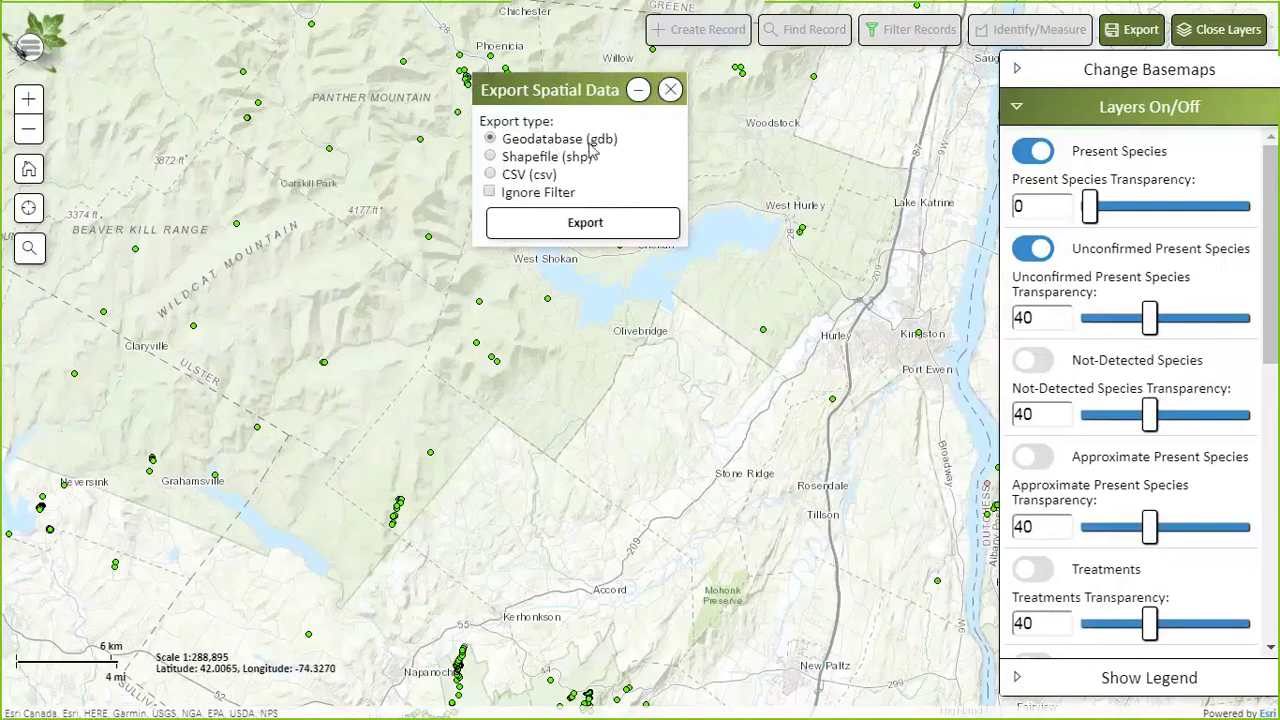
pyautogui.click(490, 175)
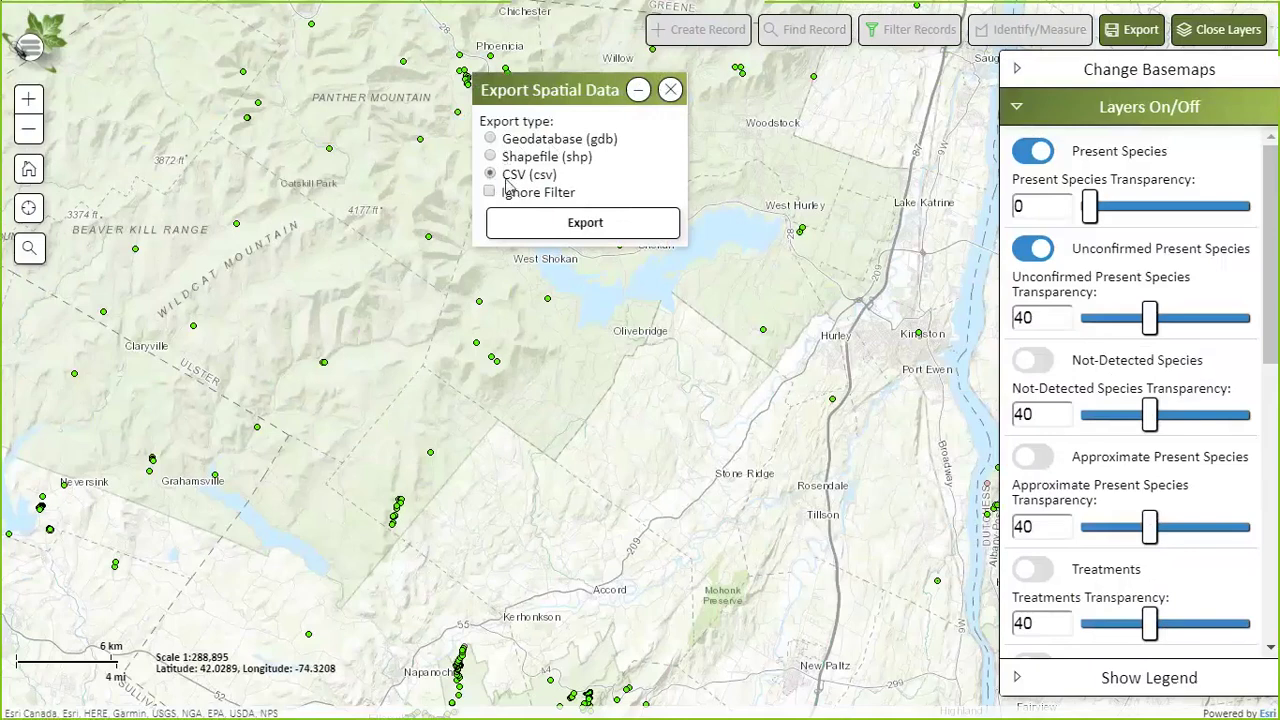
pyautogui.click(551, 224)
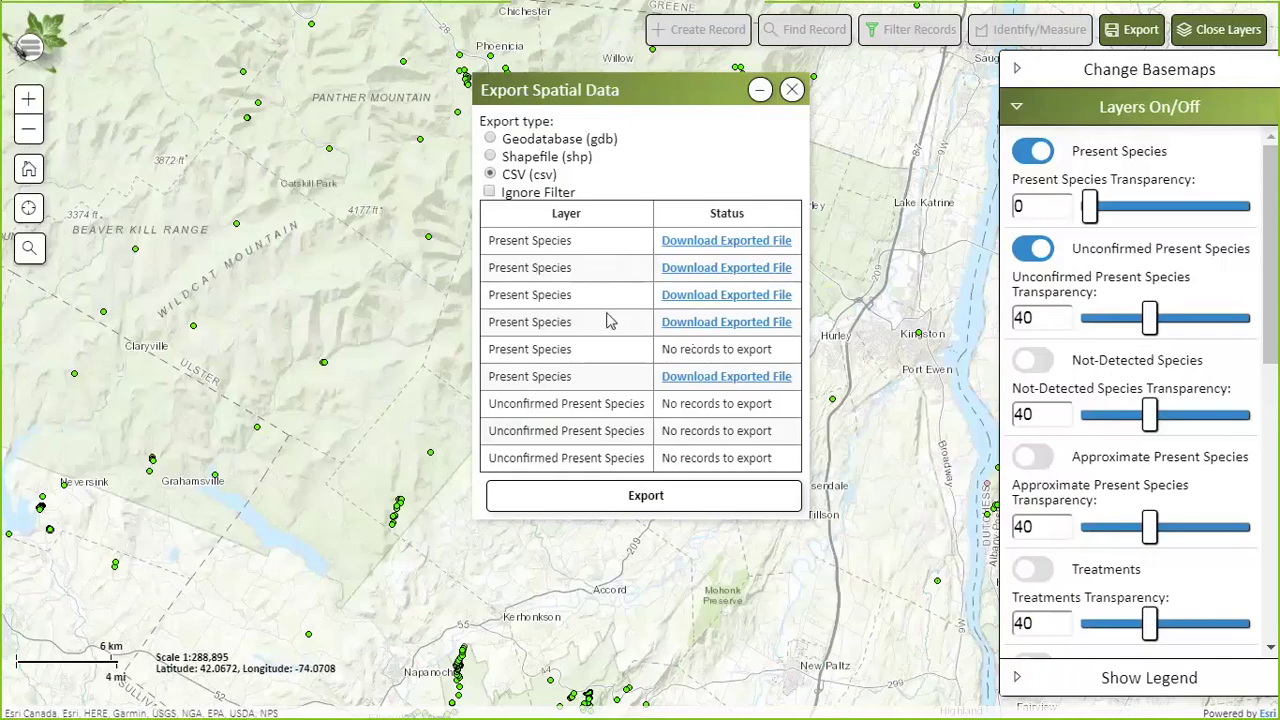
pyautogui.click(793, 90)
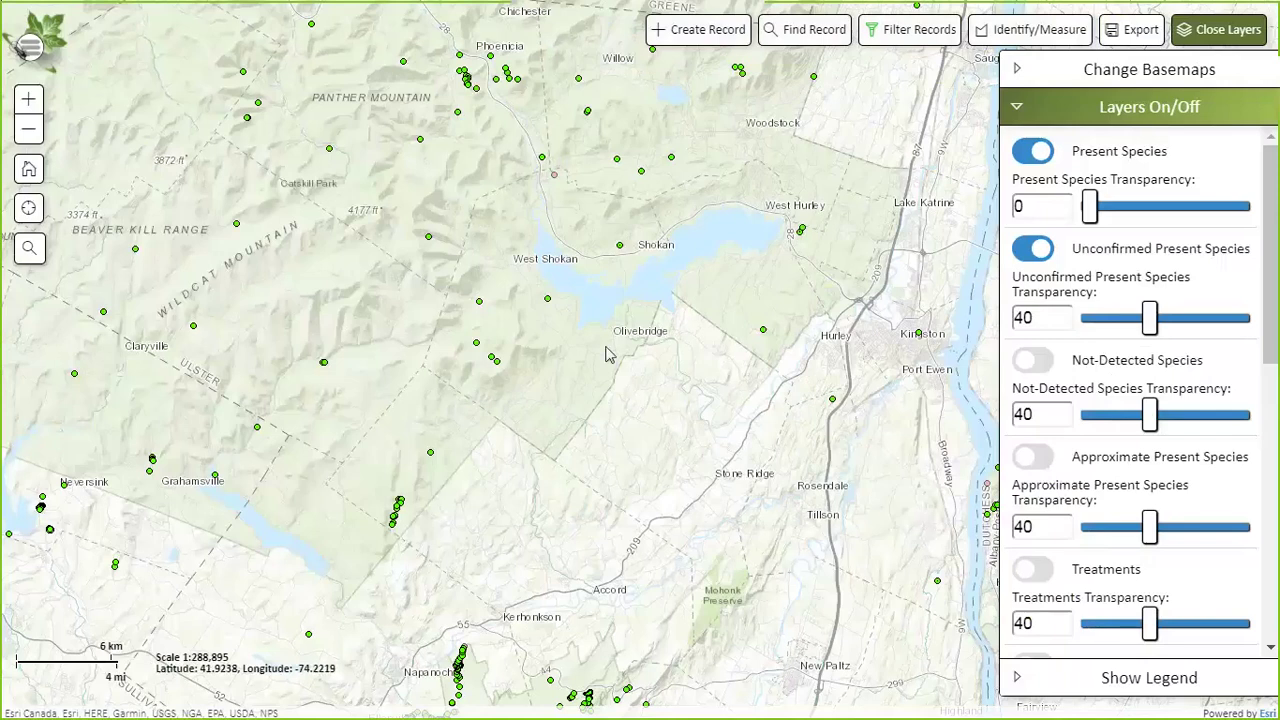
pyautogui.click(29, 131)
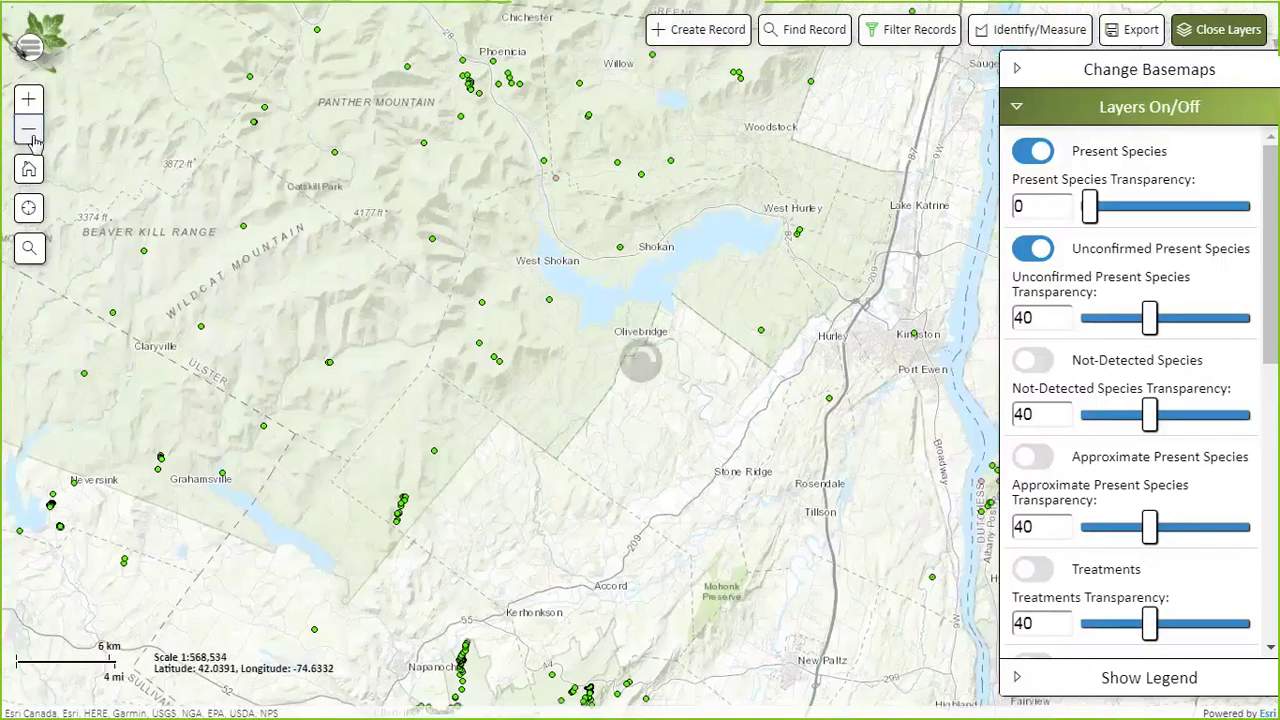
pyautogui.click(29, 131)
pyautogui.click(29, 131)
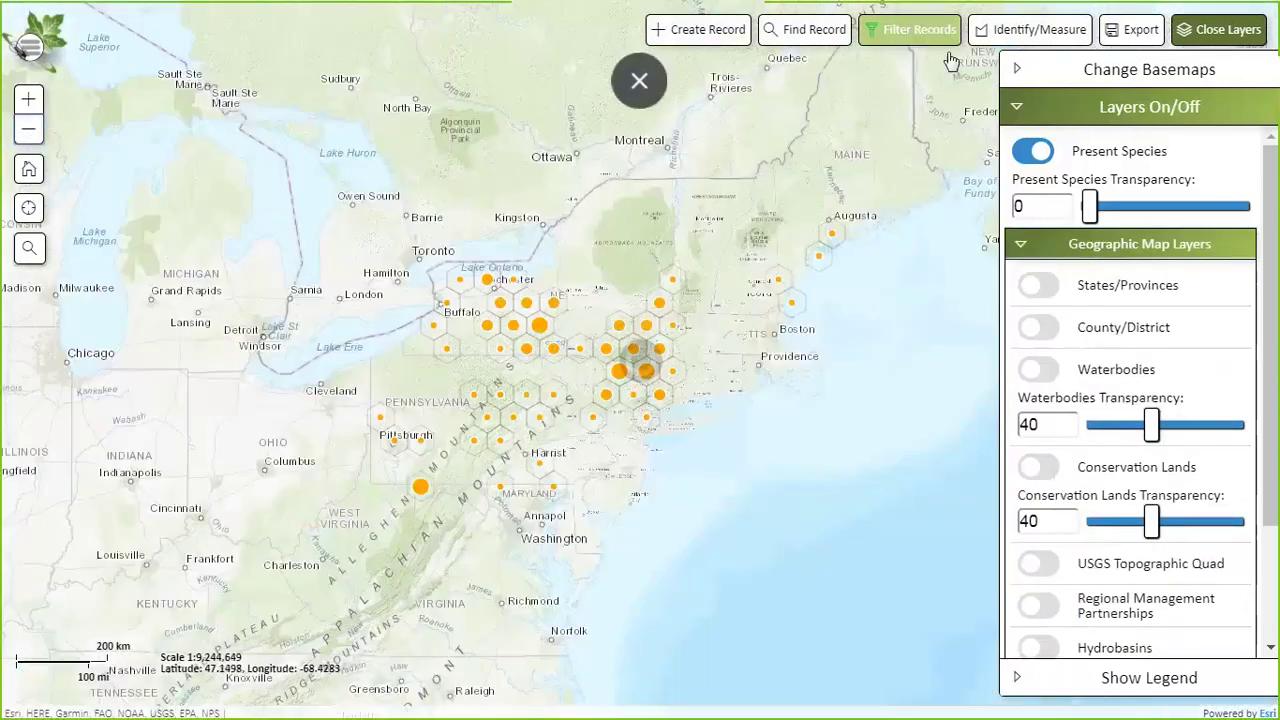
pyautogui.click(900, 30)
pyautogui.click(926, 230)
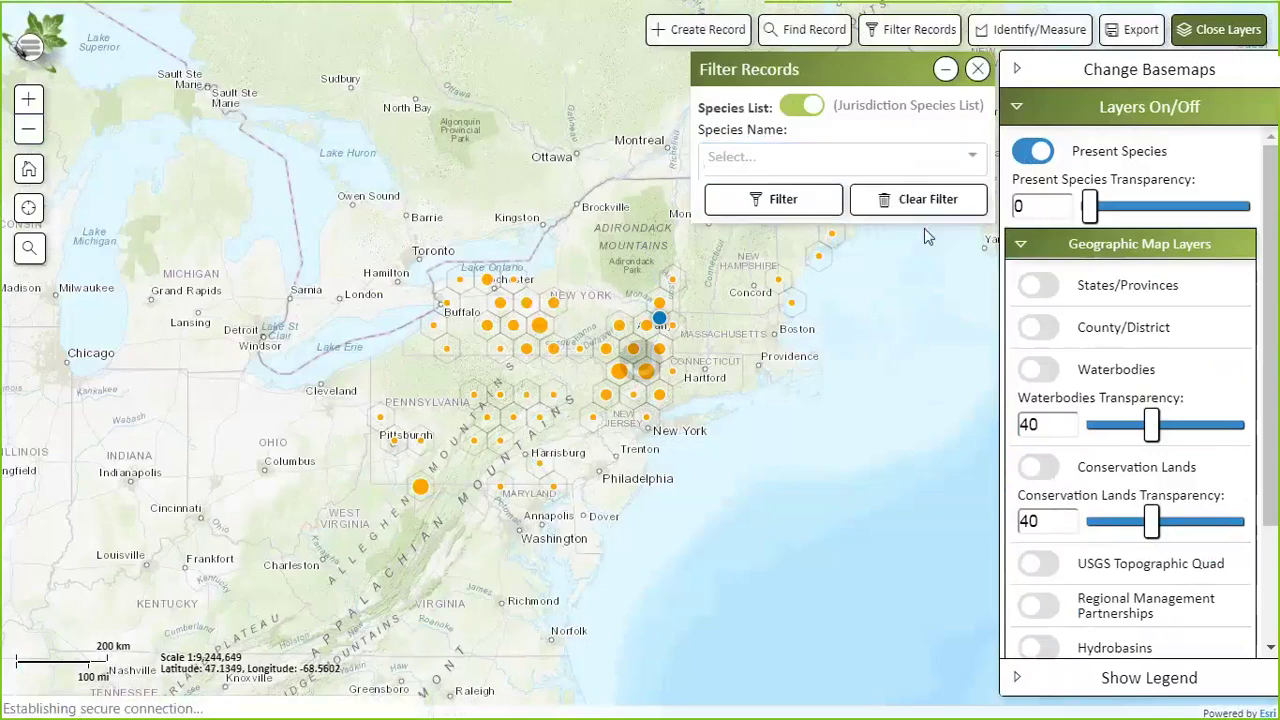
pyautogui.click(1127, 33)
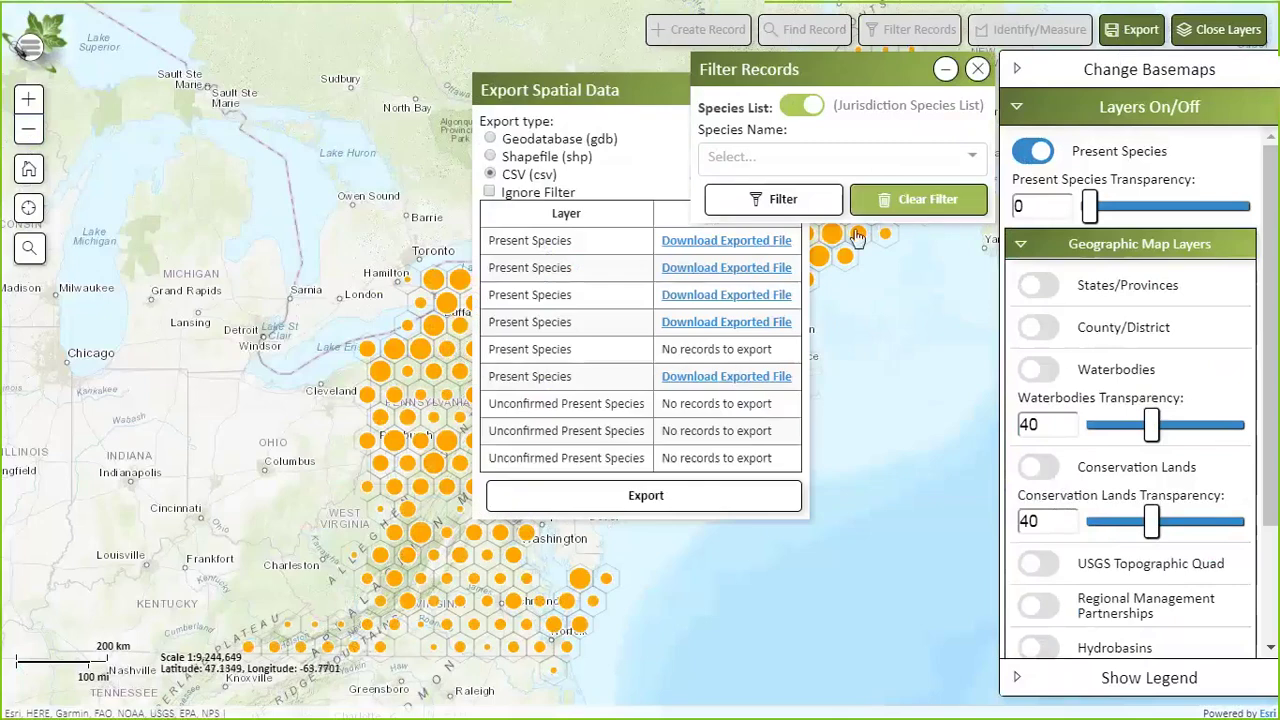
pyautogui.click(636, 496)
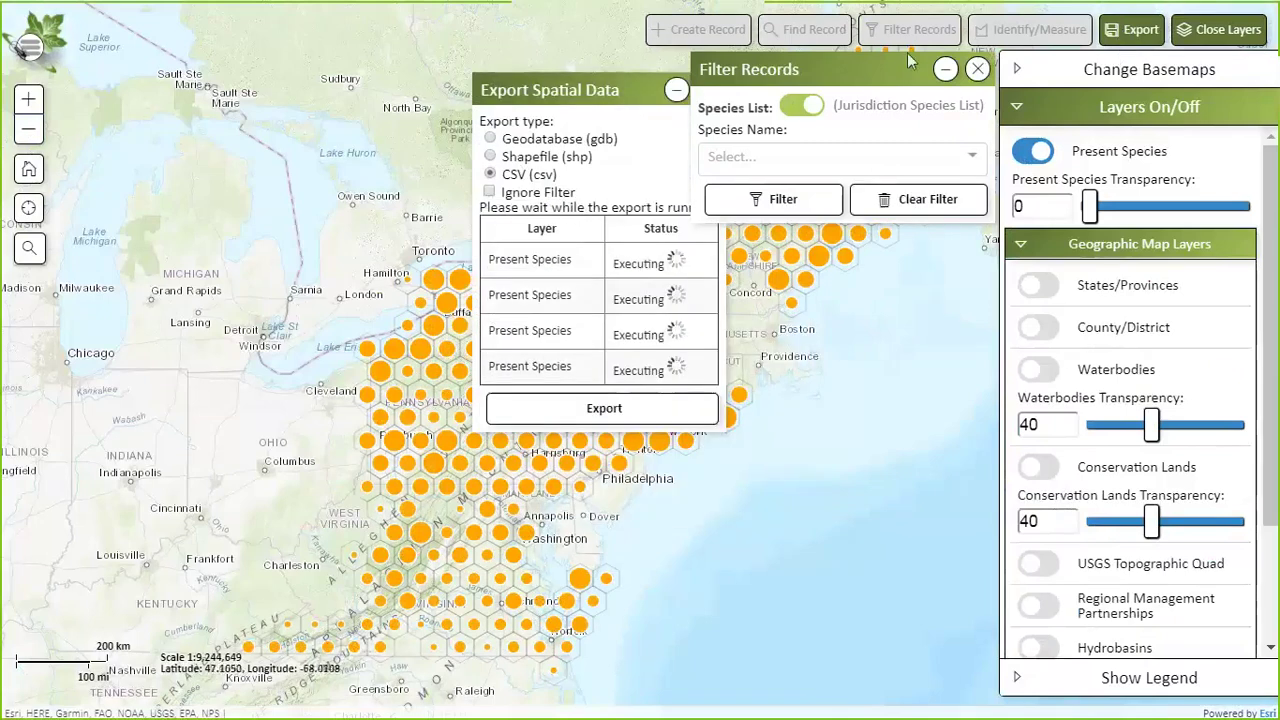
pyautogui.click(977, 69)
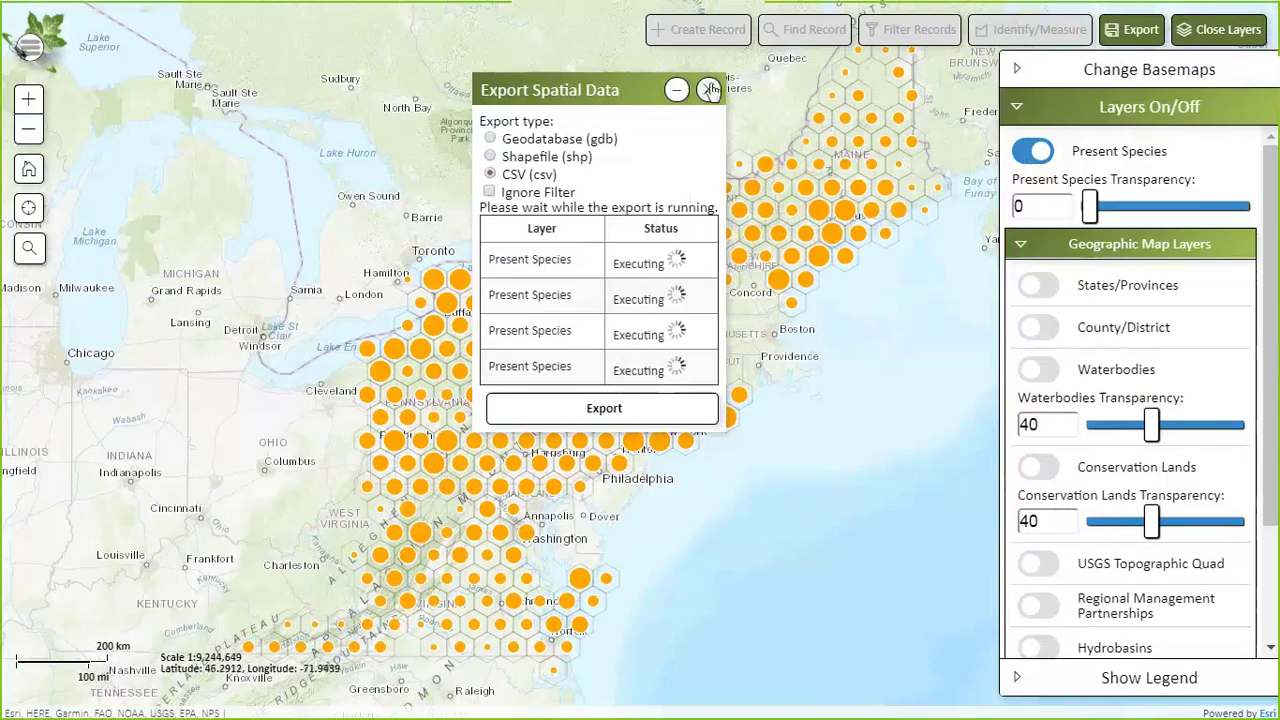
pyautogui.click(708, 89)
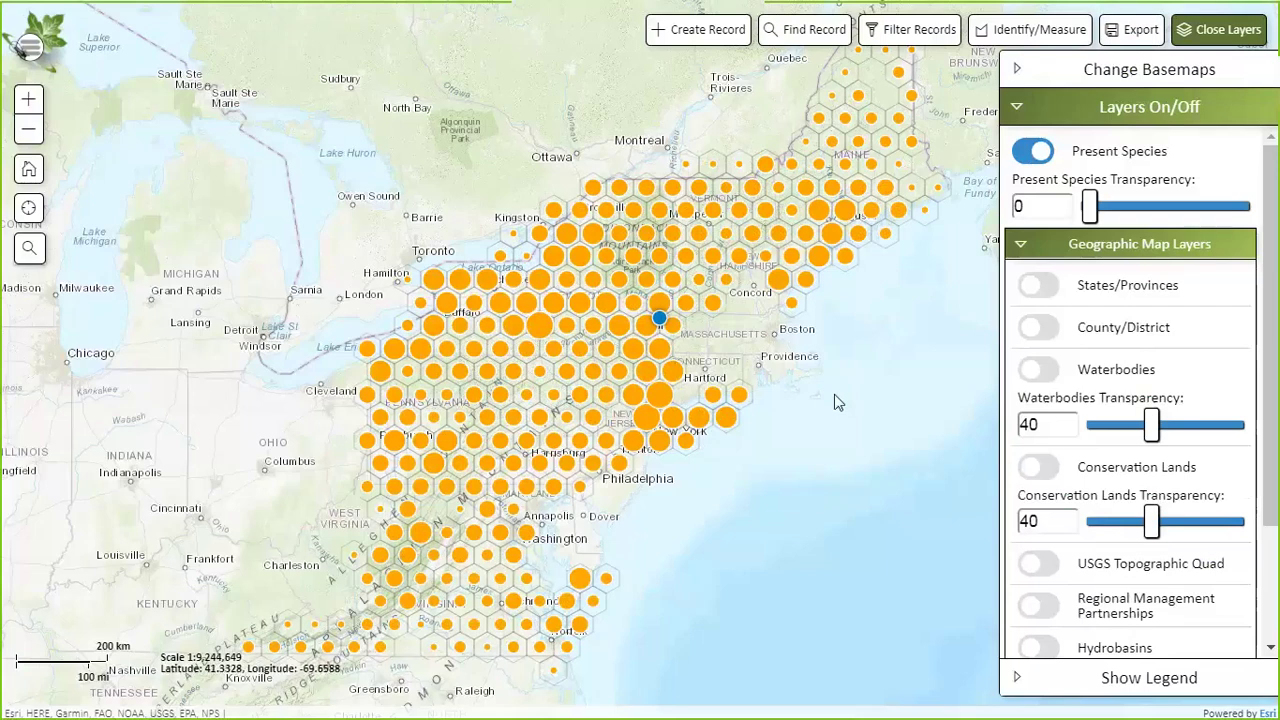
# Step: Zoom the map in on central New York and open the leaf navigation menu
pyautogui.doubleClick(617, 355)
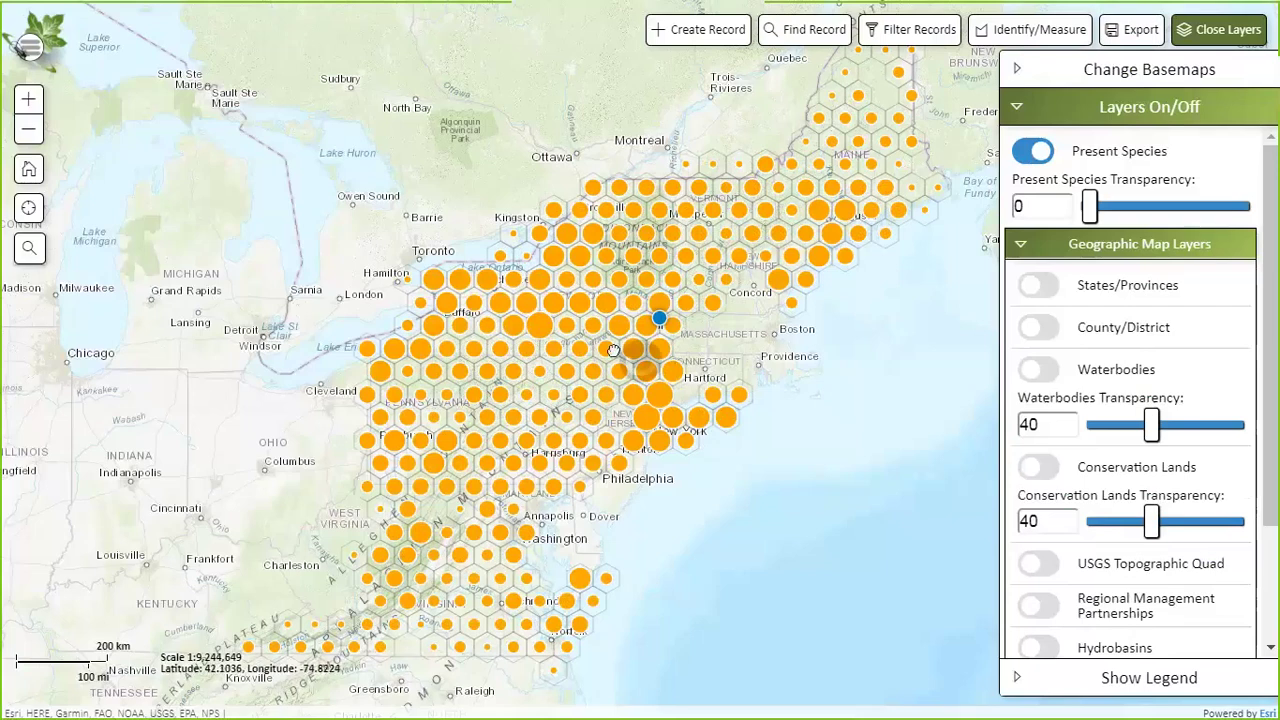
pyautogui.scroll(1, 613, 352)
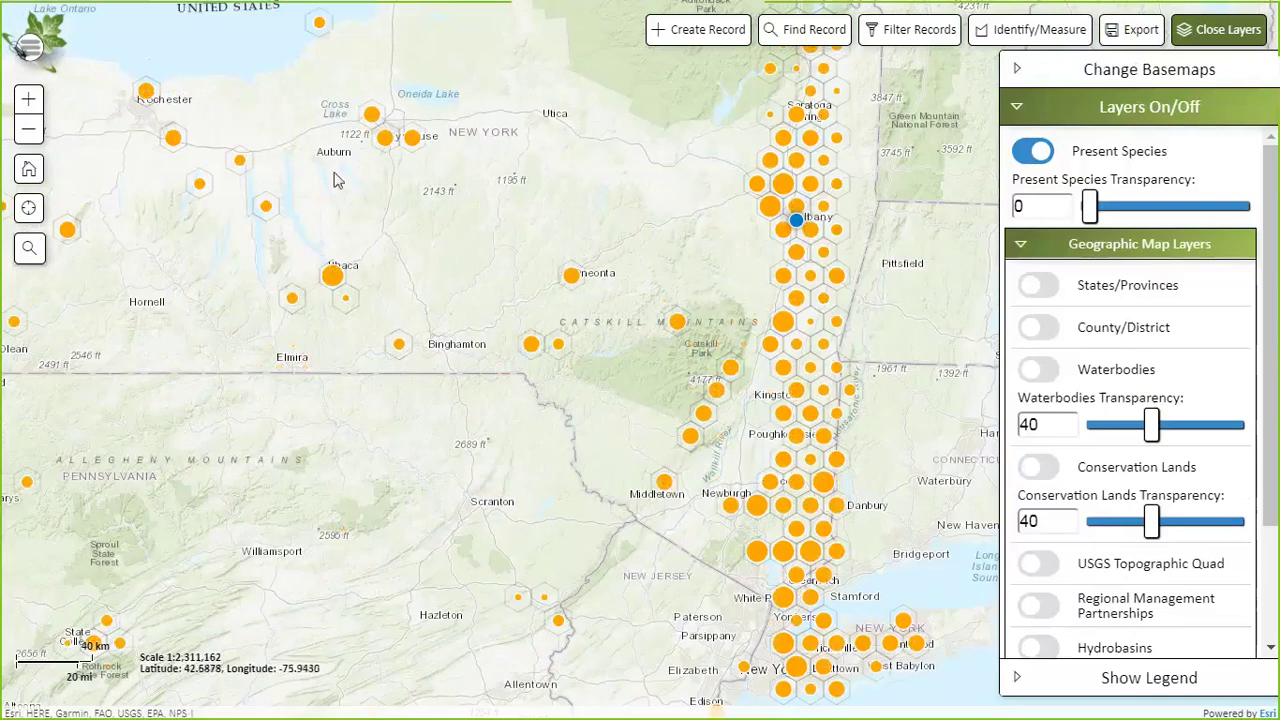
pyautogui.click(30, 52)
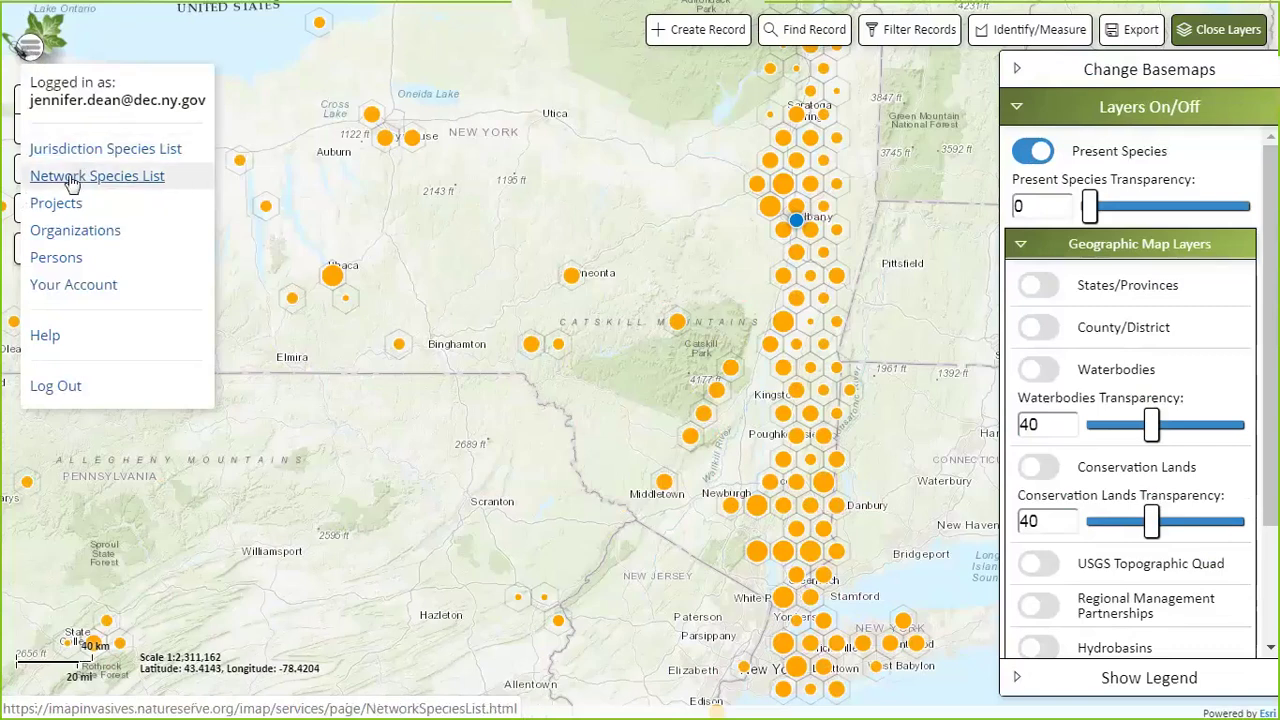
# Step: View the 4778-species Network Species List, then switch to New York's 485-species Jurisdiction Species List
pyautogui.click(73, 183)
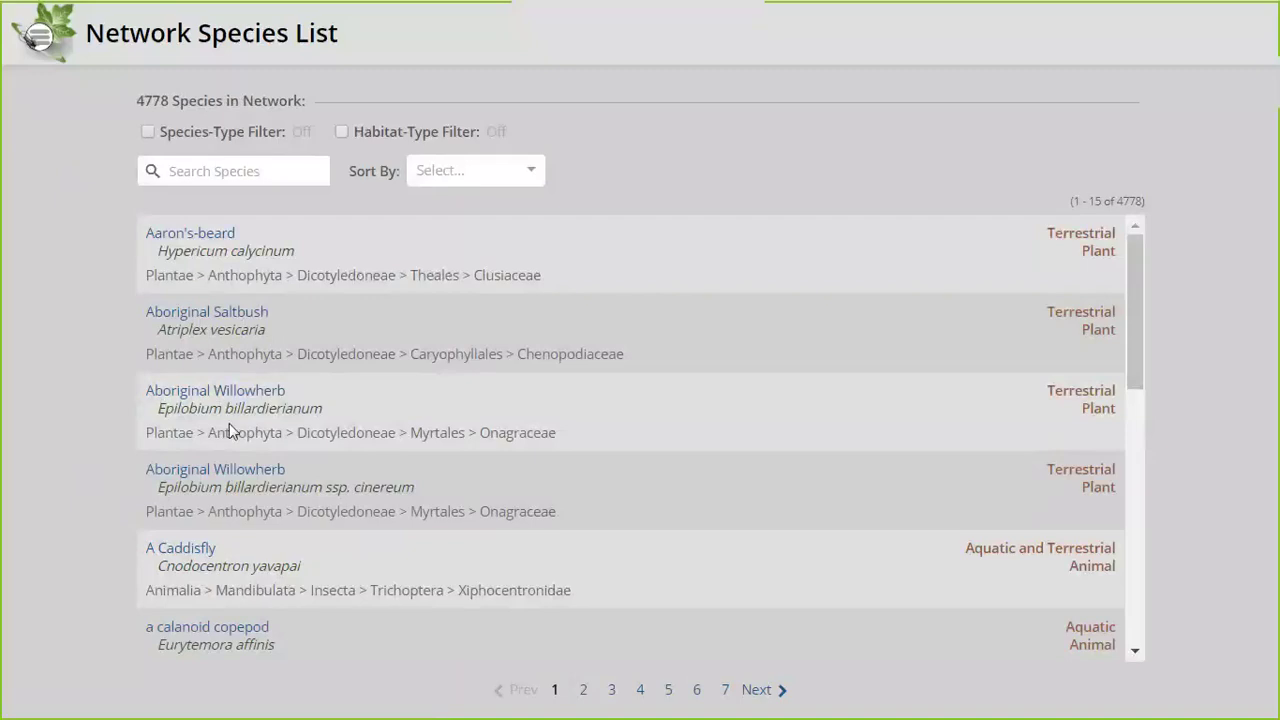
pyautogui.click(38, 45)
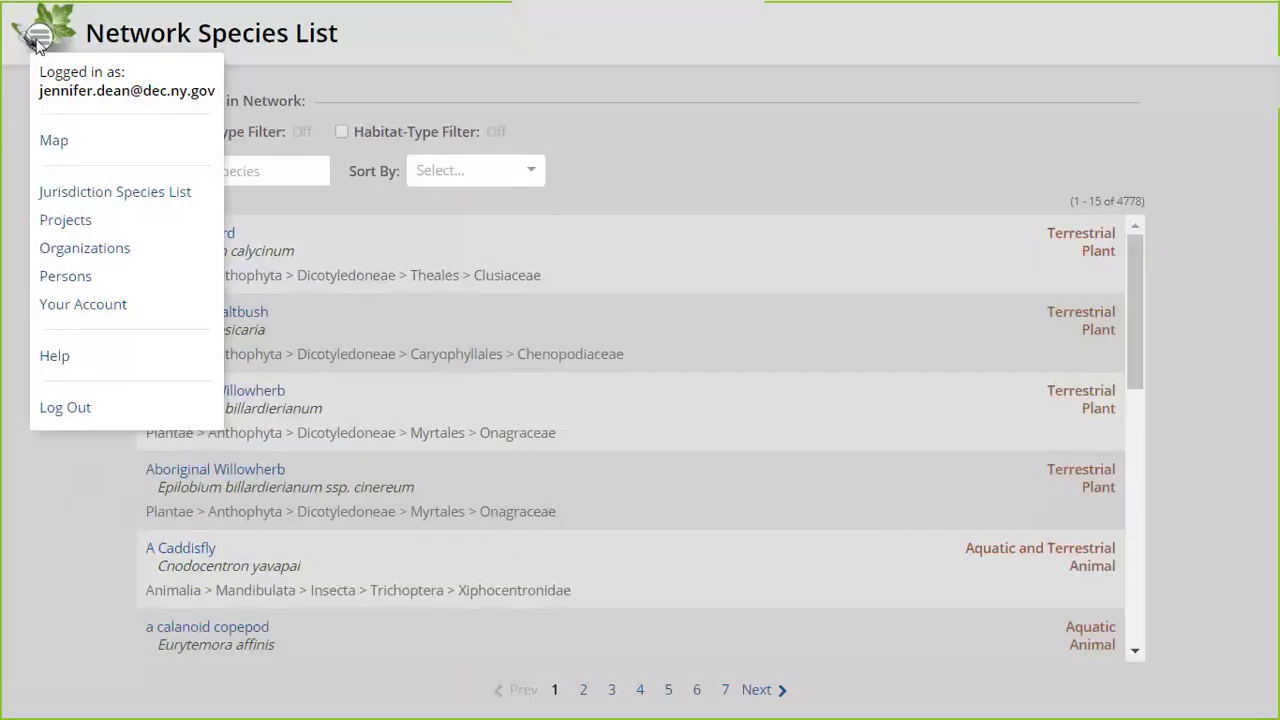
pyautogui.click(110, 193)
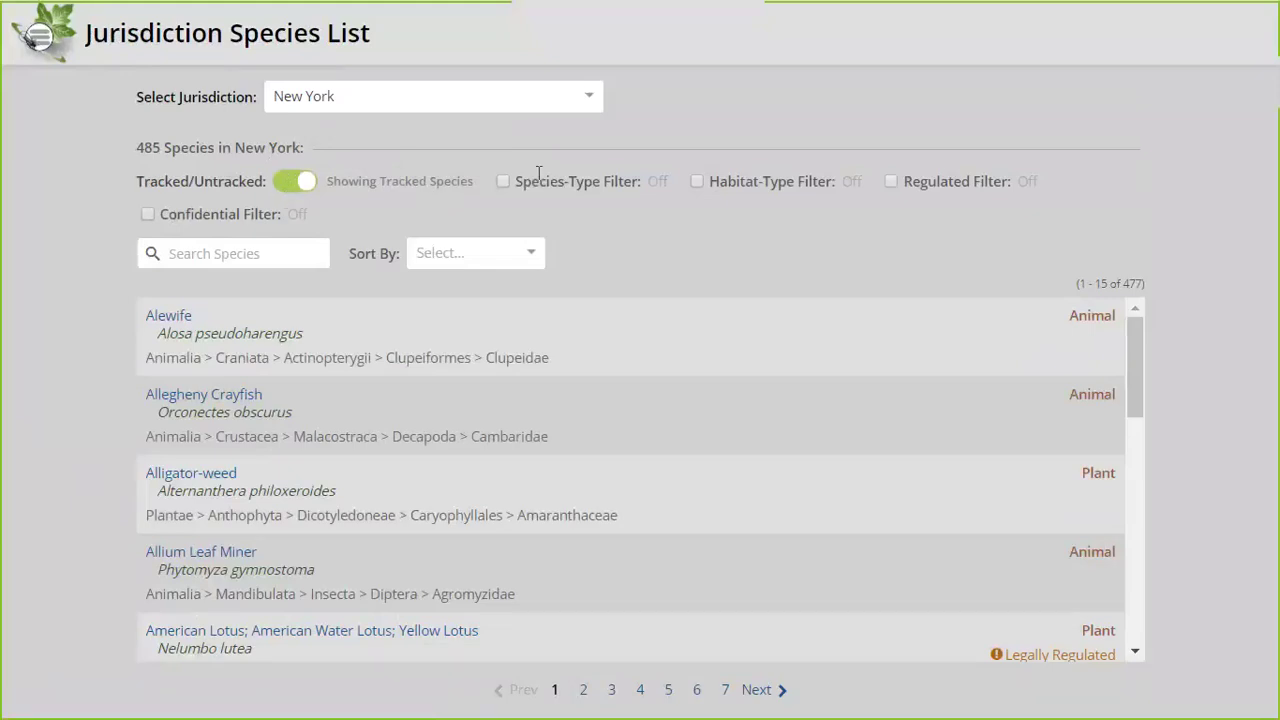
pyautogui.click(503, 181)
pyautogui.click(709, 189)
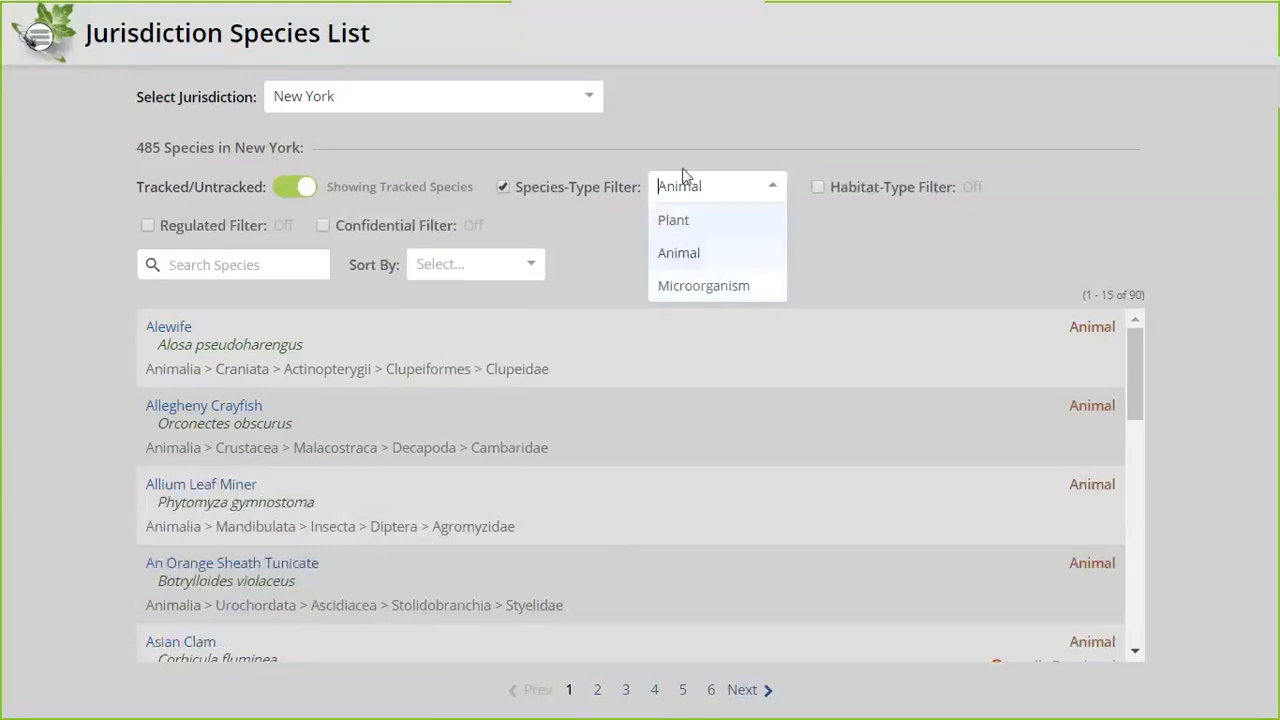
pyautogui.click(682, 226)
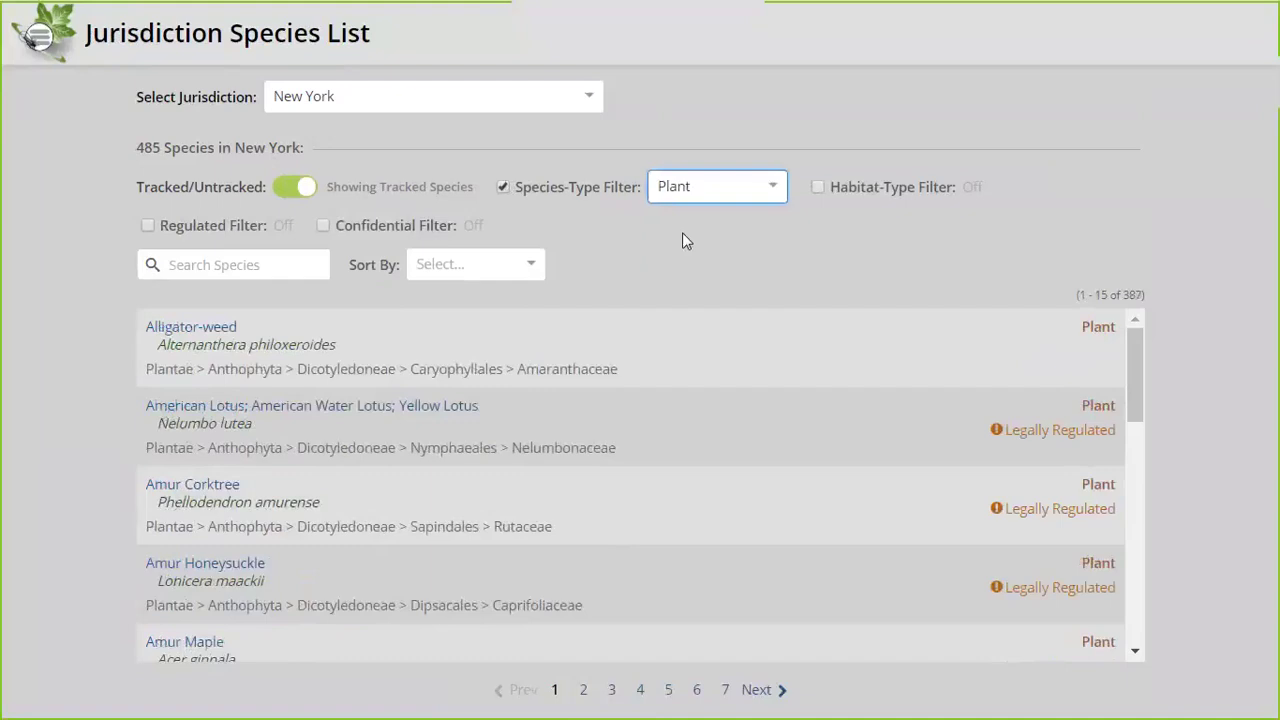
pyautogui.click(818, 188)
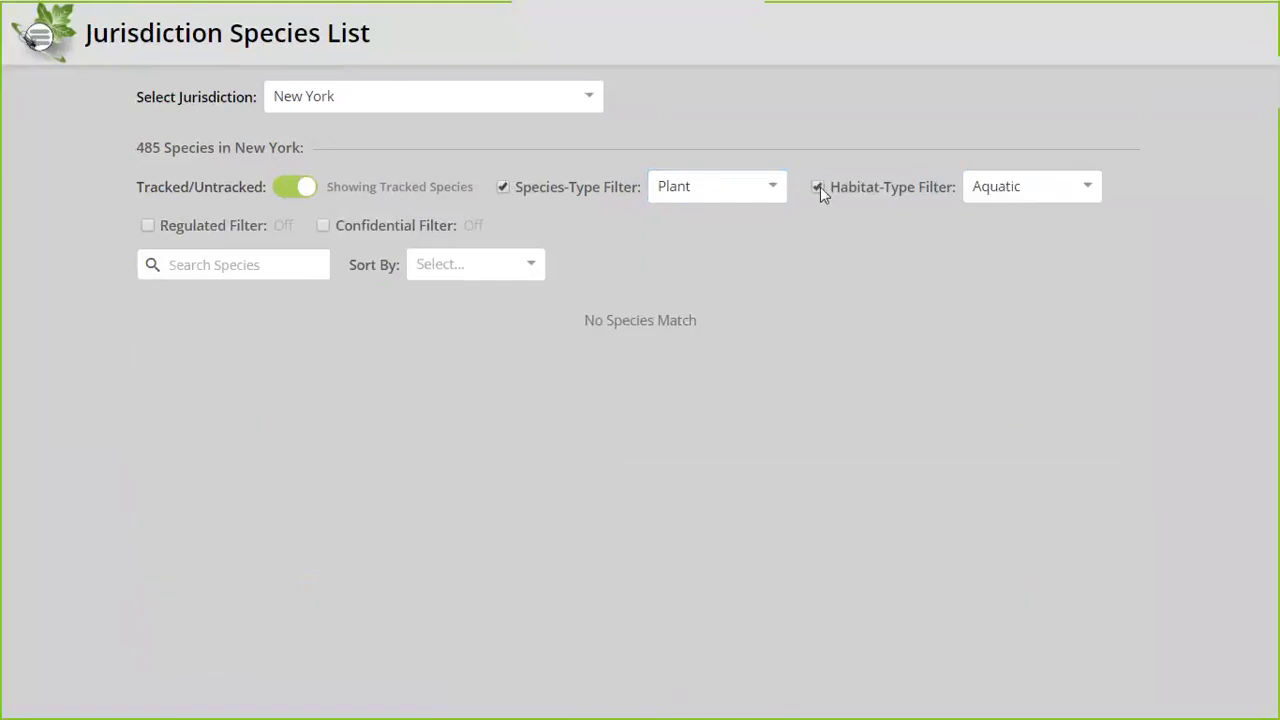
pyautogui.click(1002, 186)
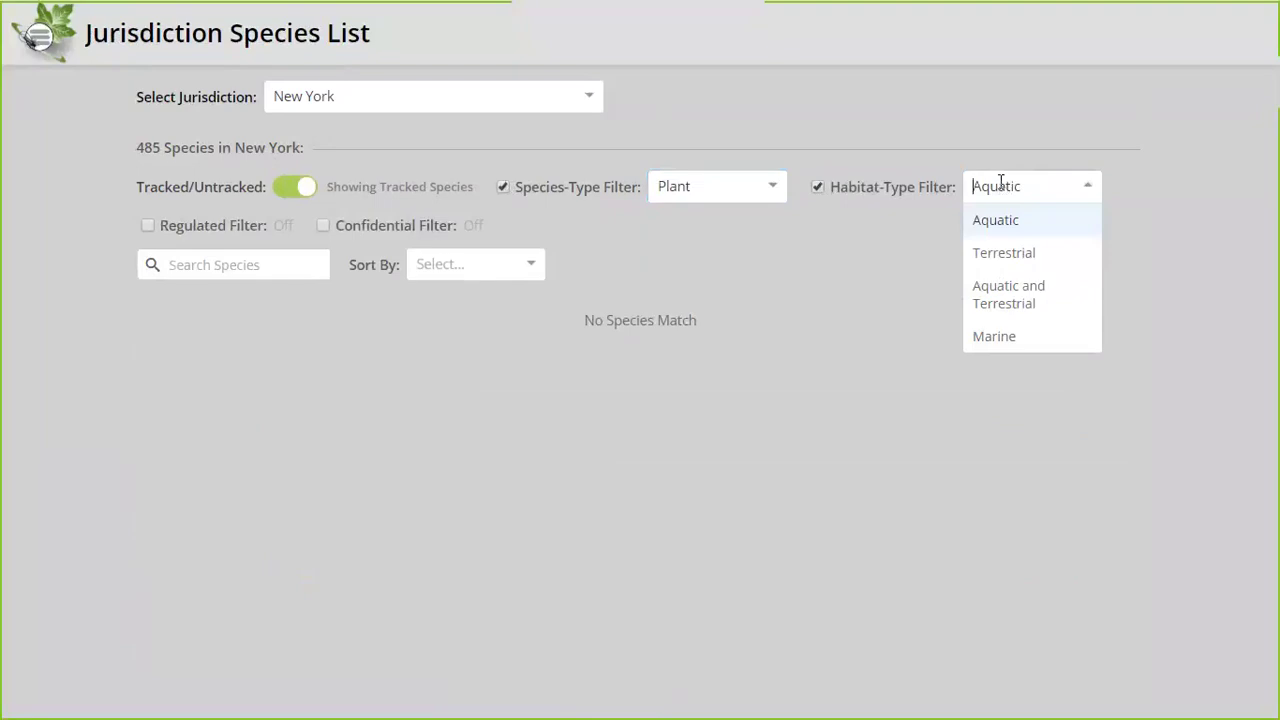
pyautogui.click(996, 220)
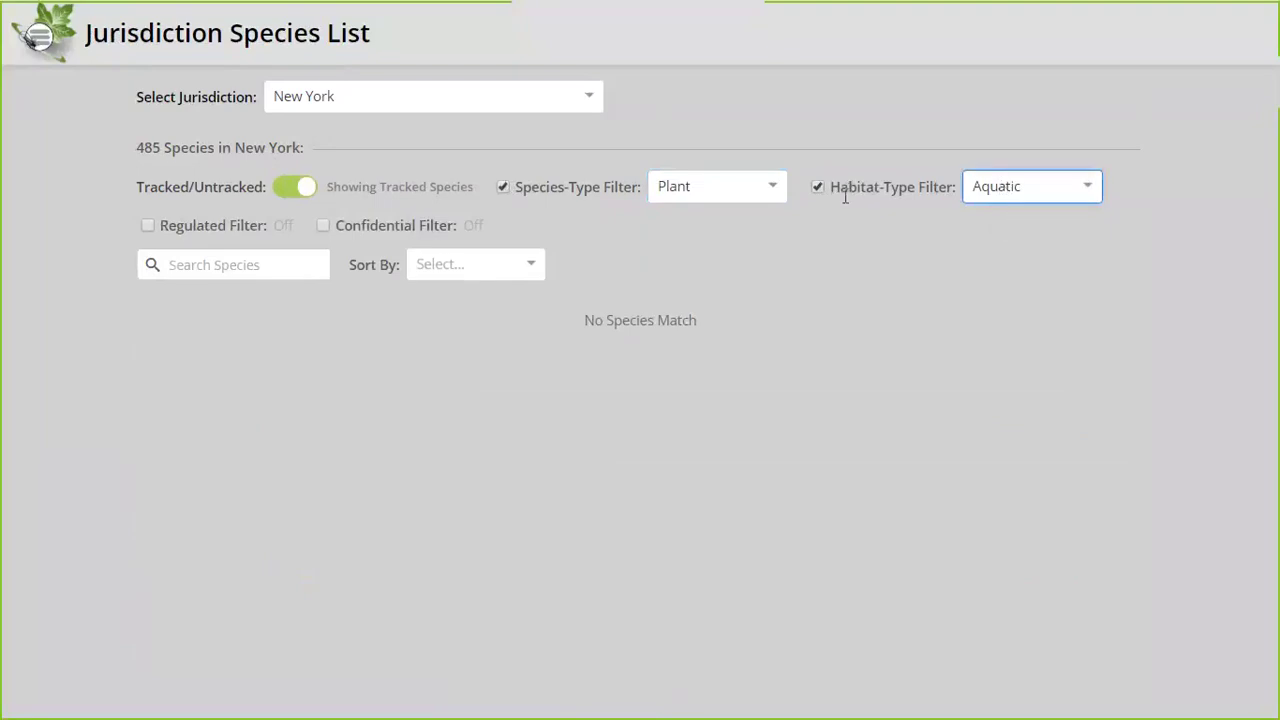
pyautogui.click(503, 190)
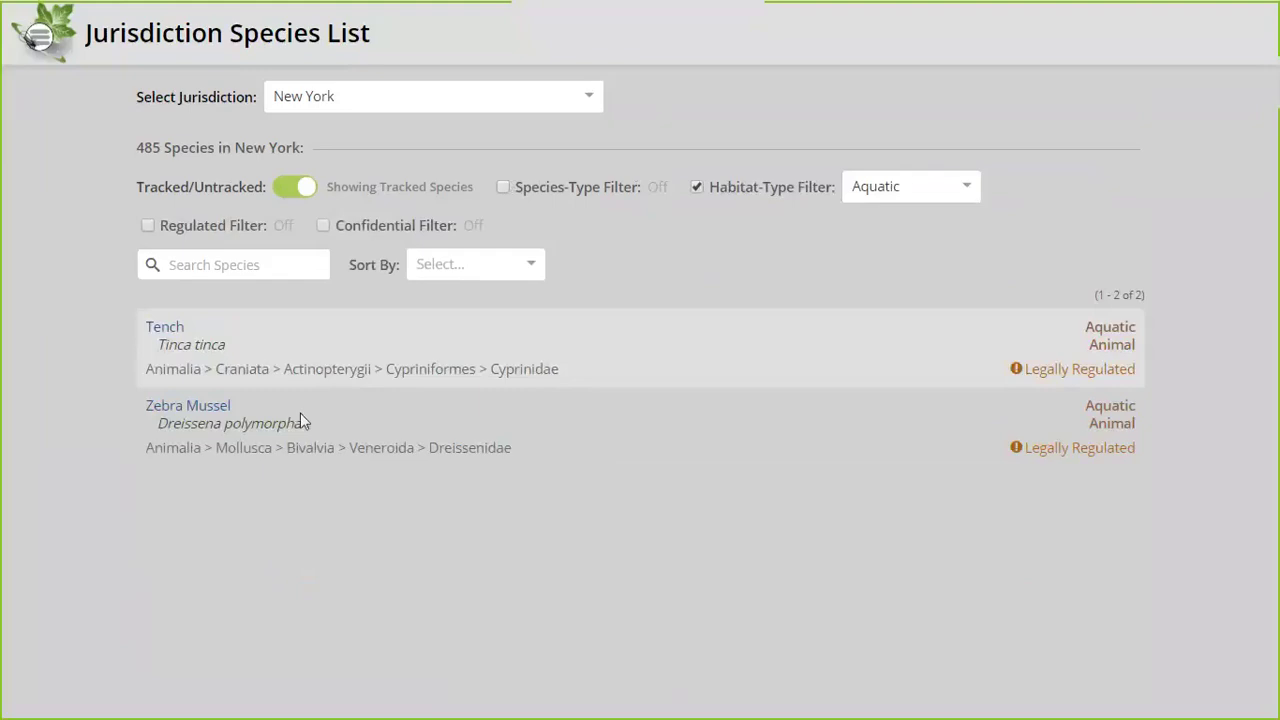
pyautogui.click(697, 189)
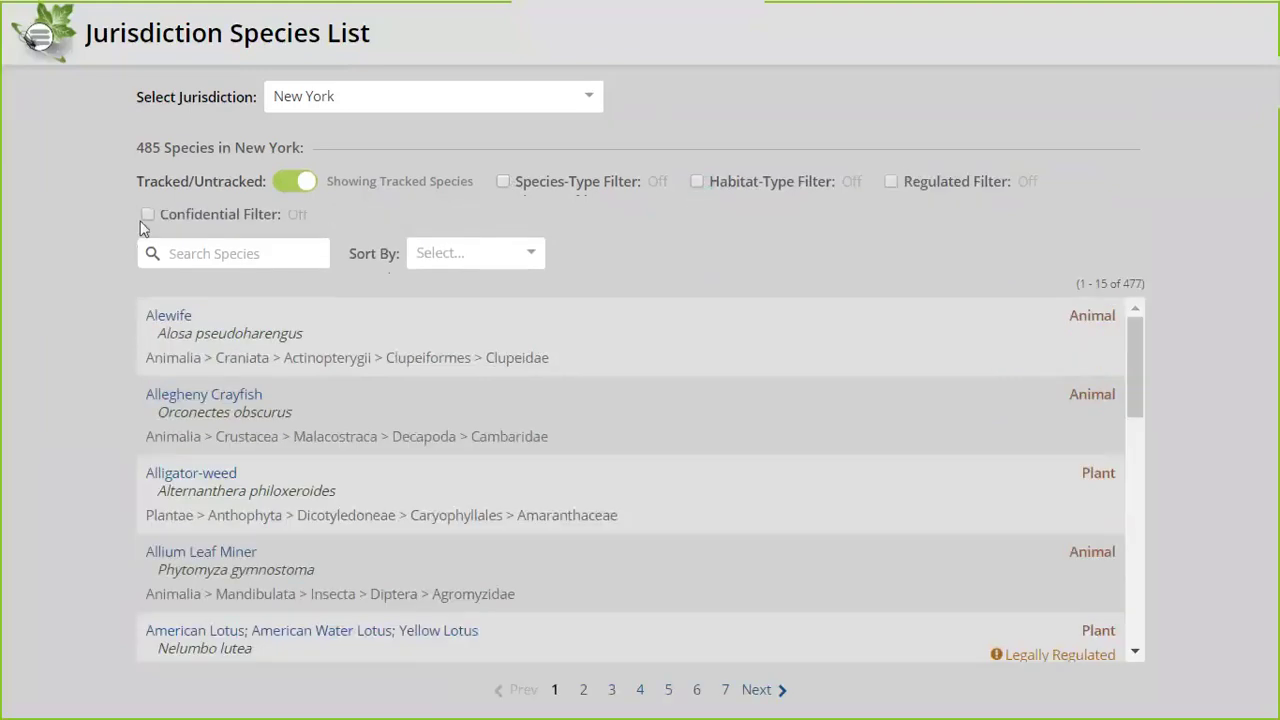
pyautogui.click(147, 216)
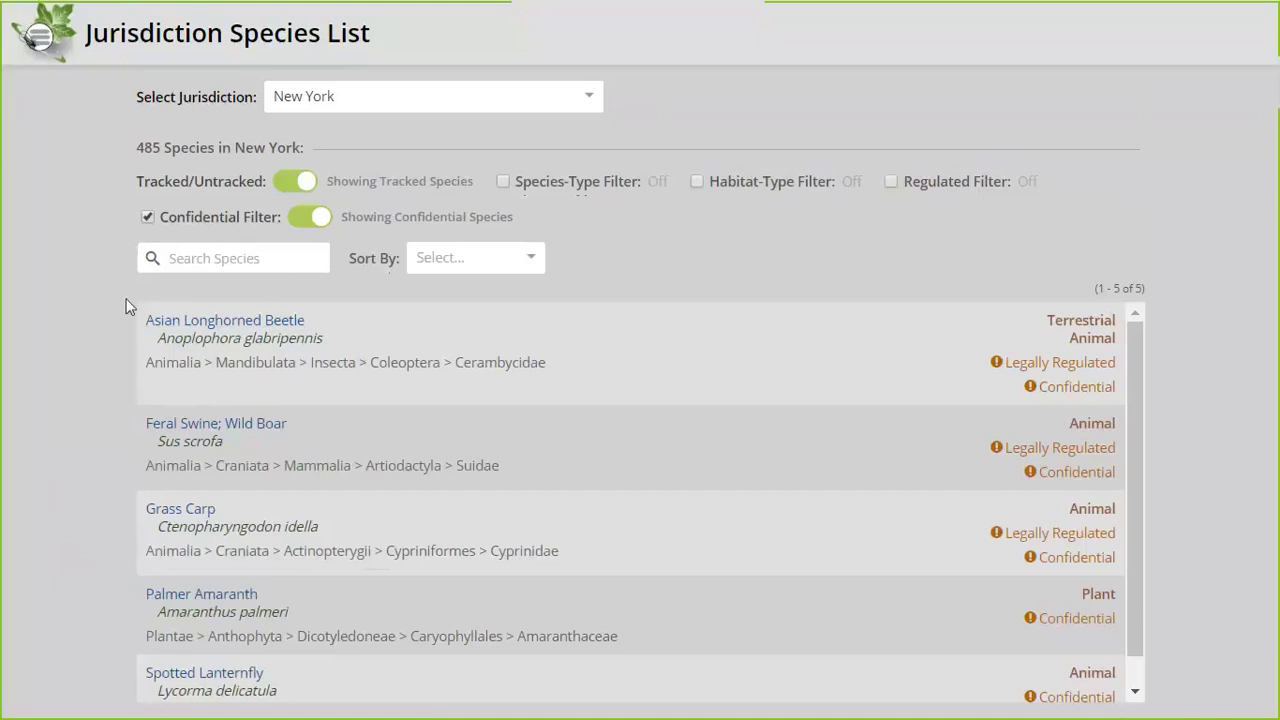
pyautogui.click(146, 220)
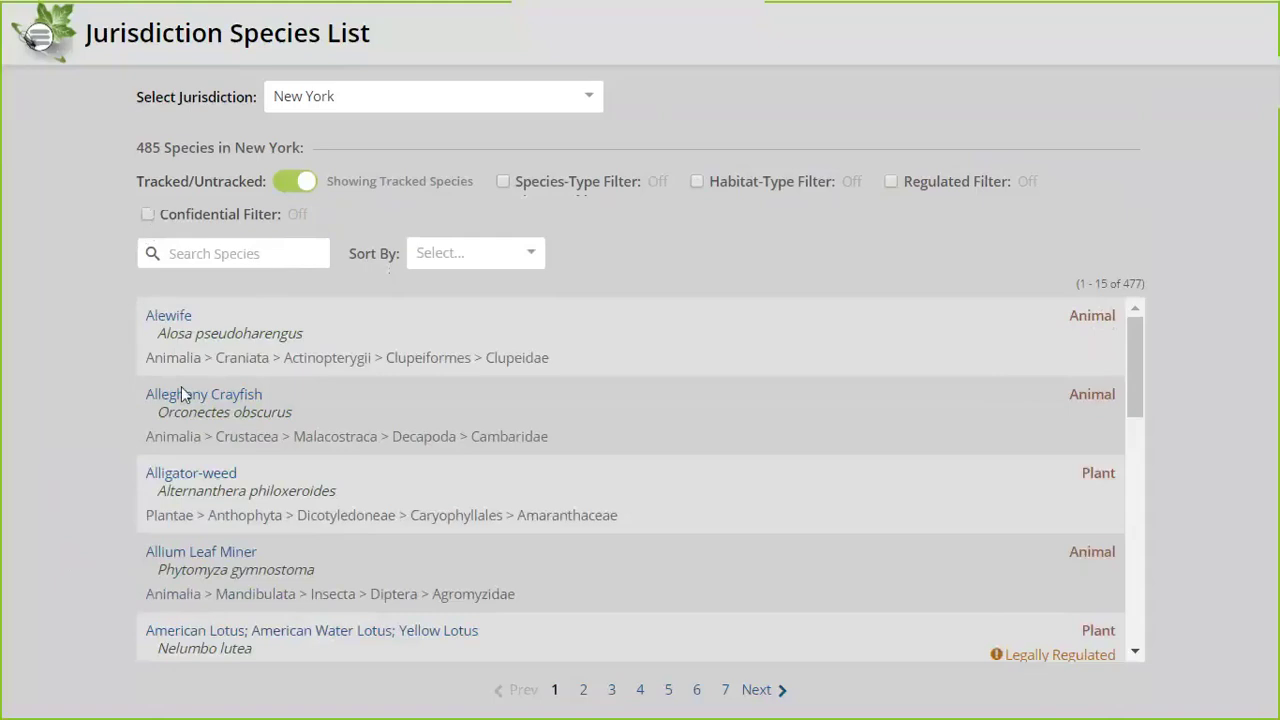
# Step: Open and scroll through the Alewife New York species record
pyautogui.click(170, 316)
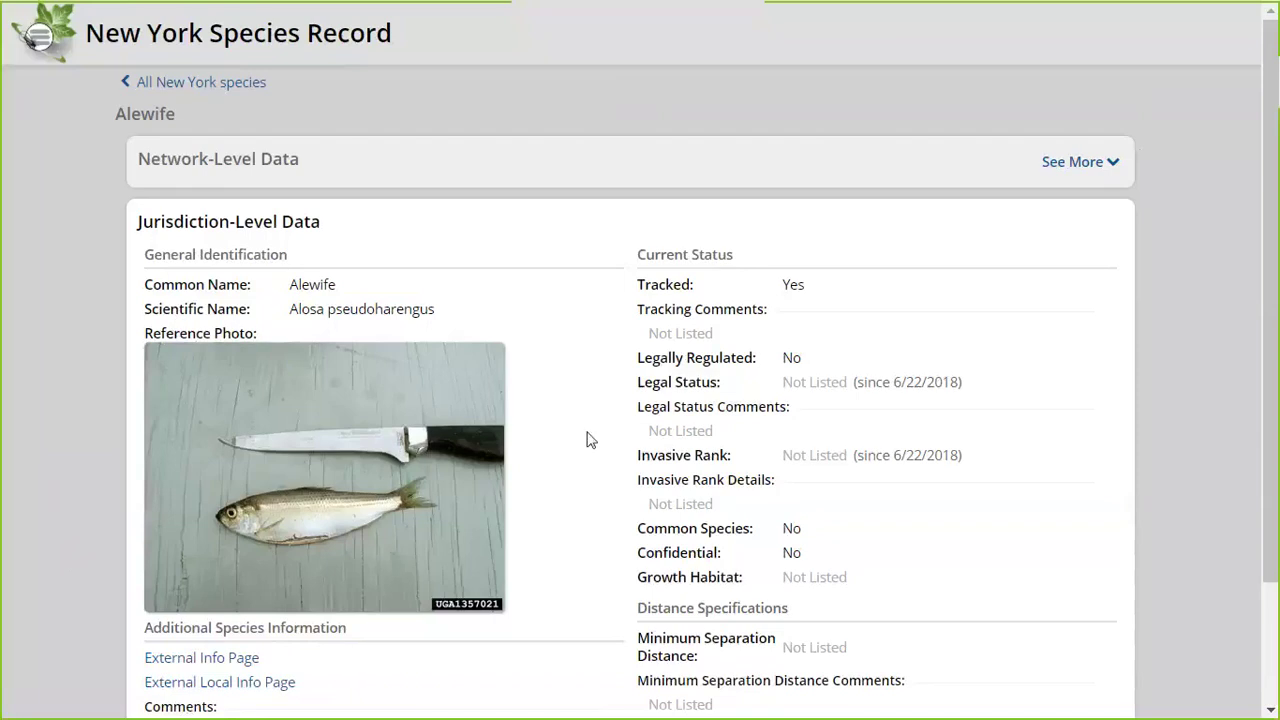
pyautogui.scroll(-1, 590, 440)
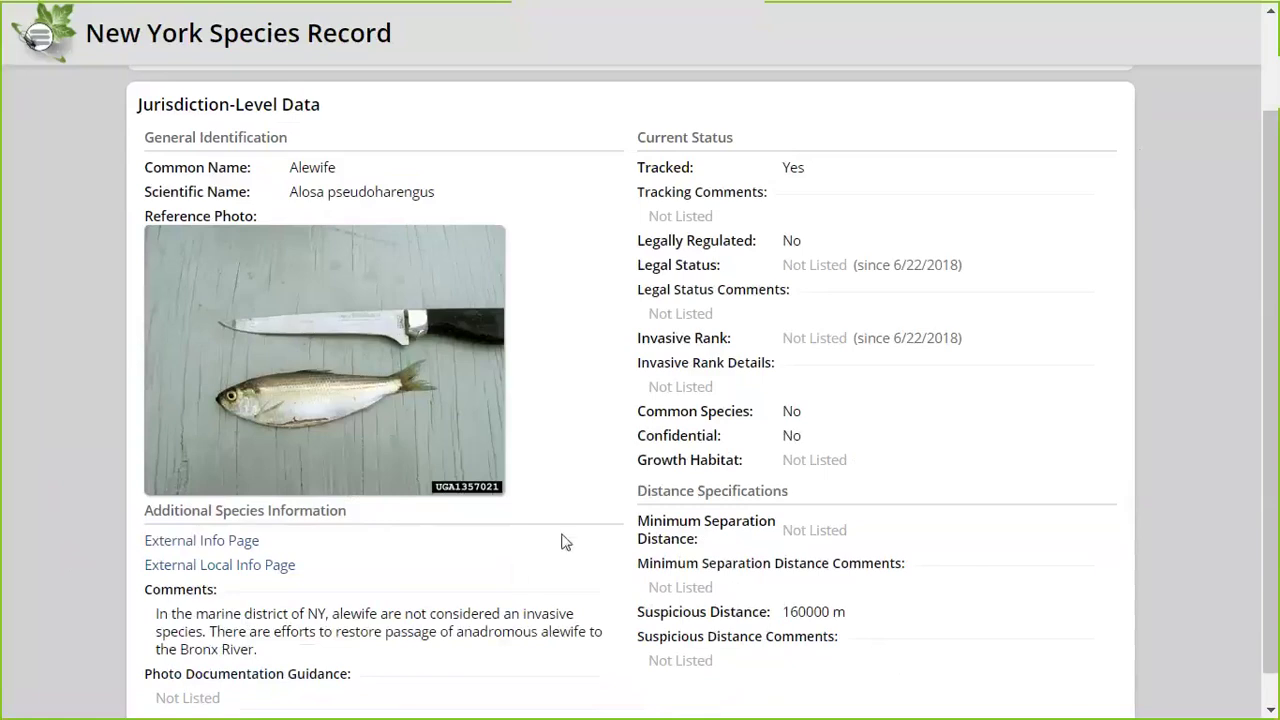
pyautogui.scroll(1, 562, 541)
pyautogui.scroll(1, 562, 541)
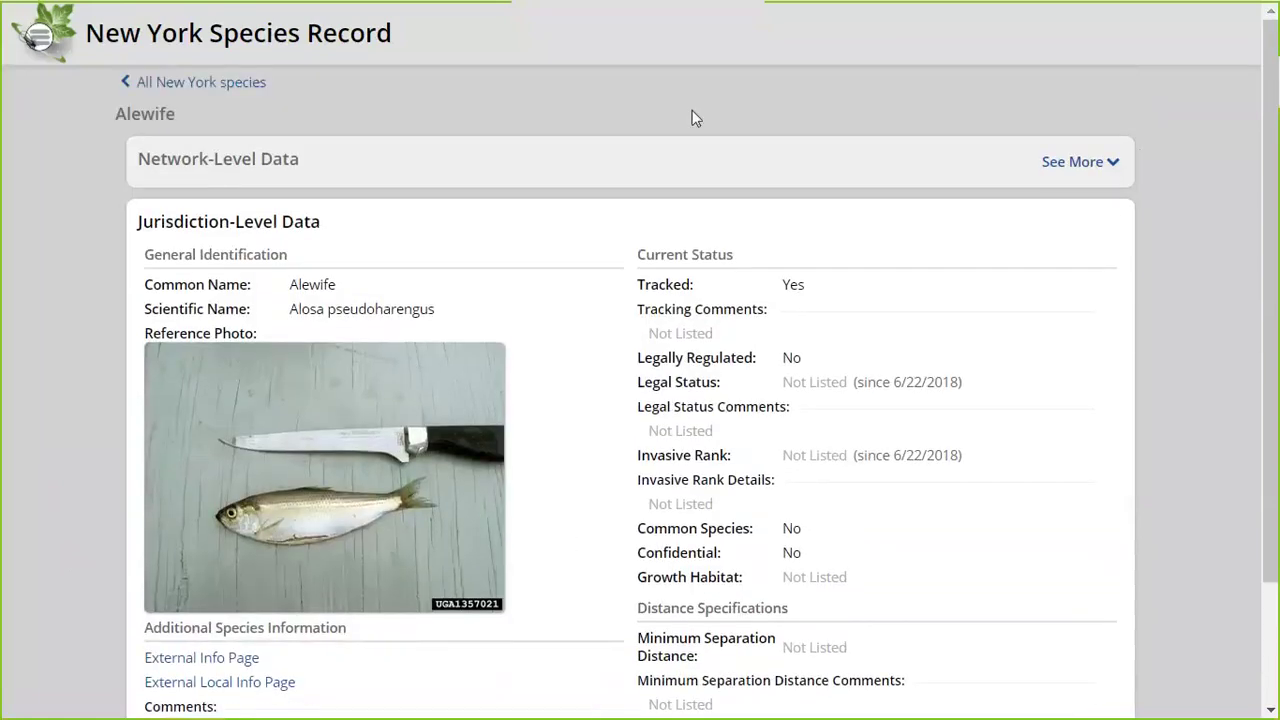
# Step: Expand Alewife's Network-Level Data with See More, then return to the Map page
pyautogui.click(1083, 163)
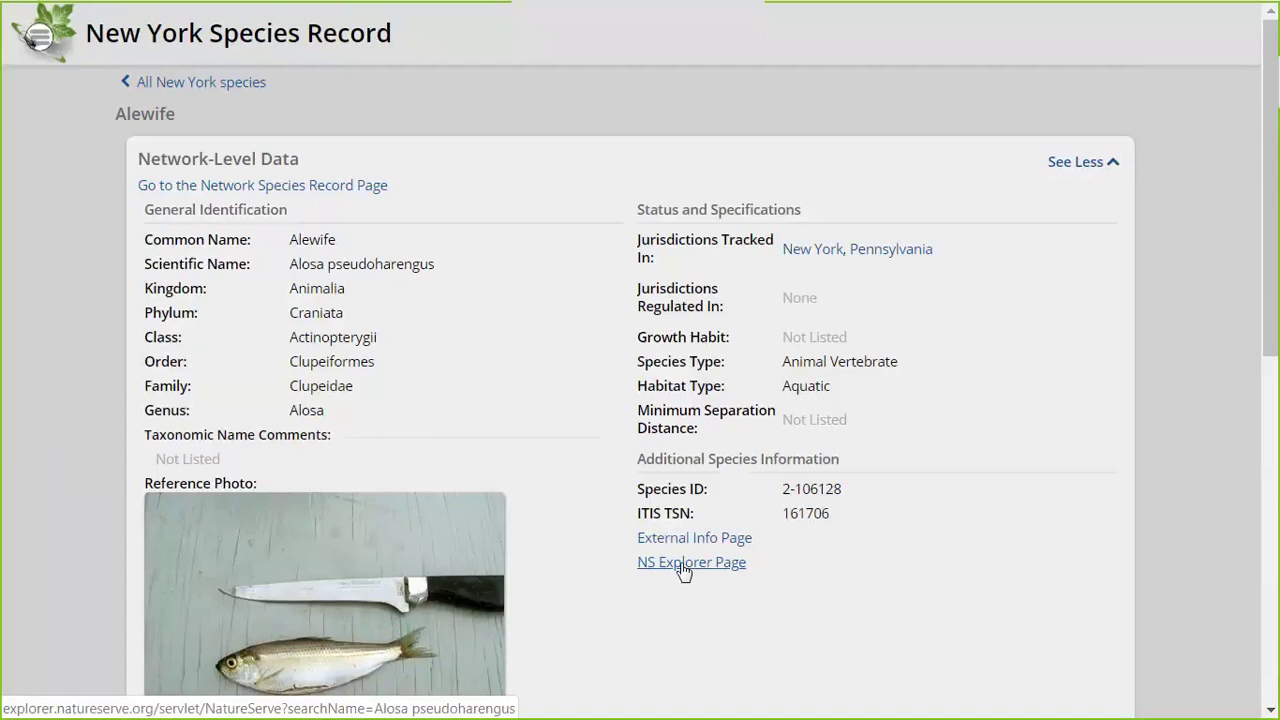
pyautogui.scroll(-1, 572, 603)
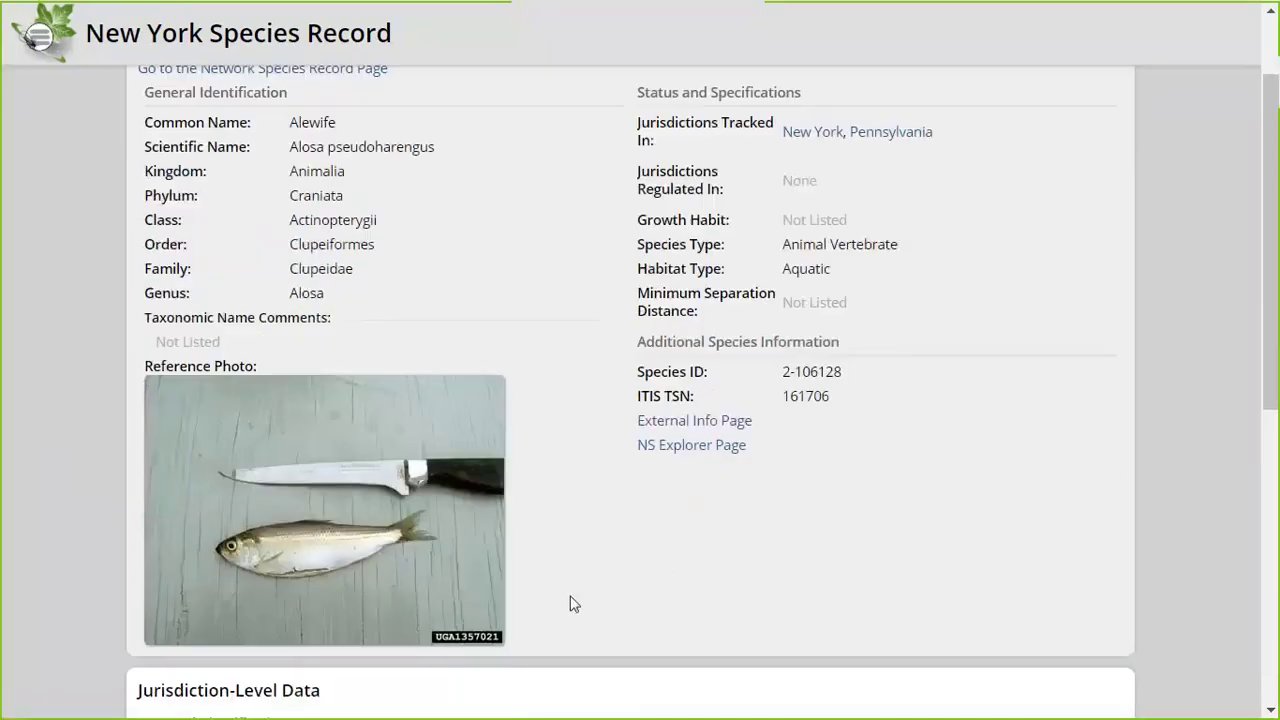
pyautogui.scroll(1, 572, 603)
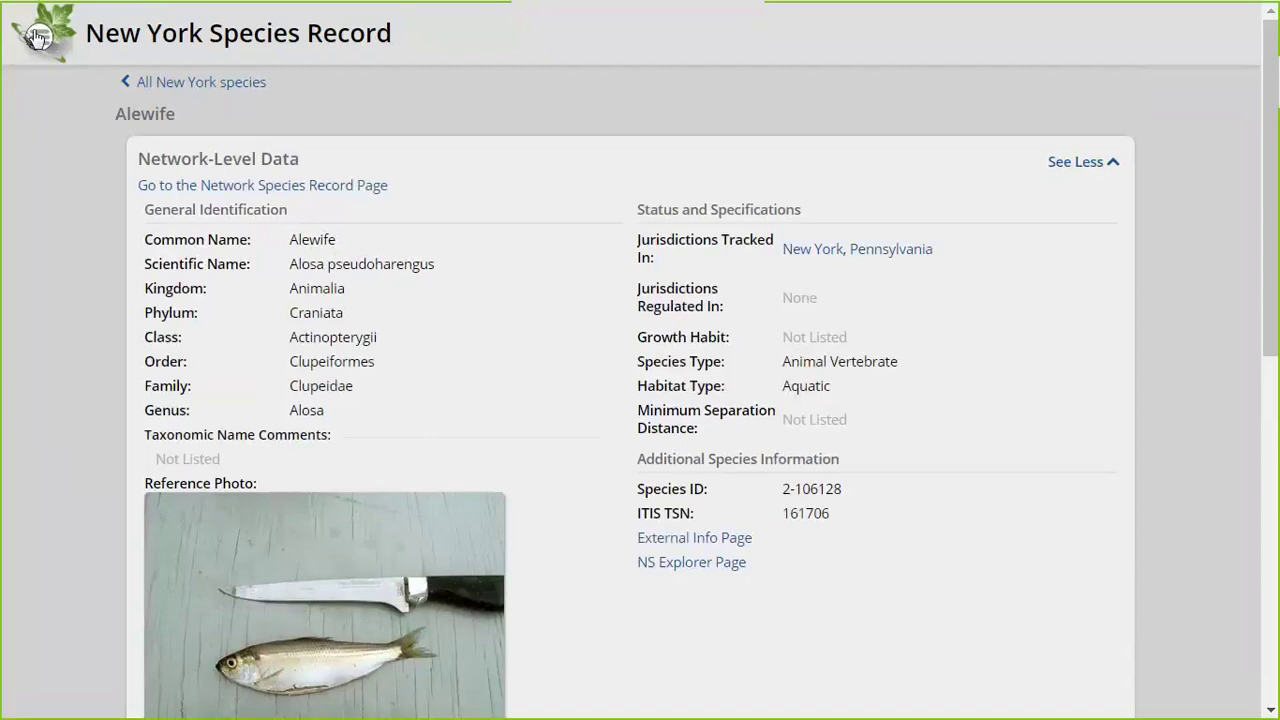
pyautogui.click(38, 38)
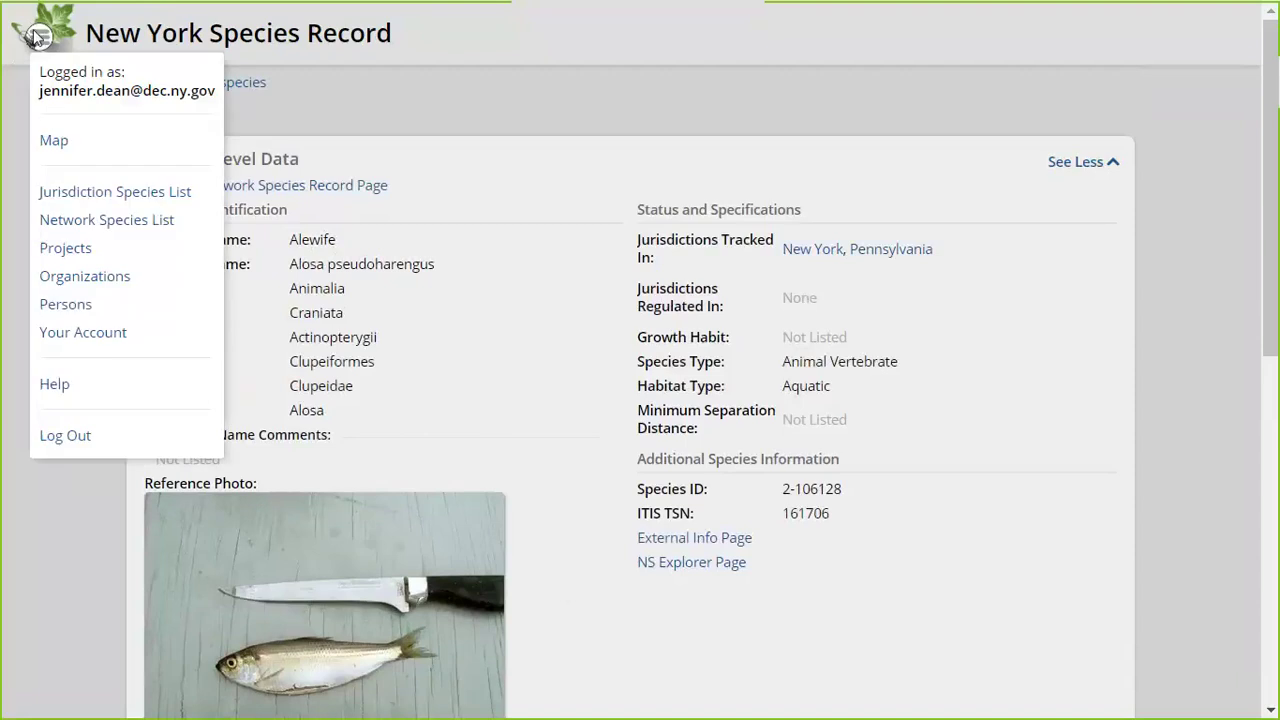
pyautogui.click(54, 142)
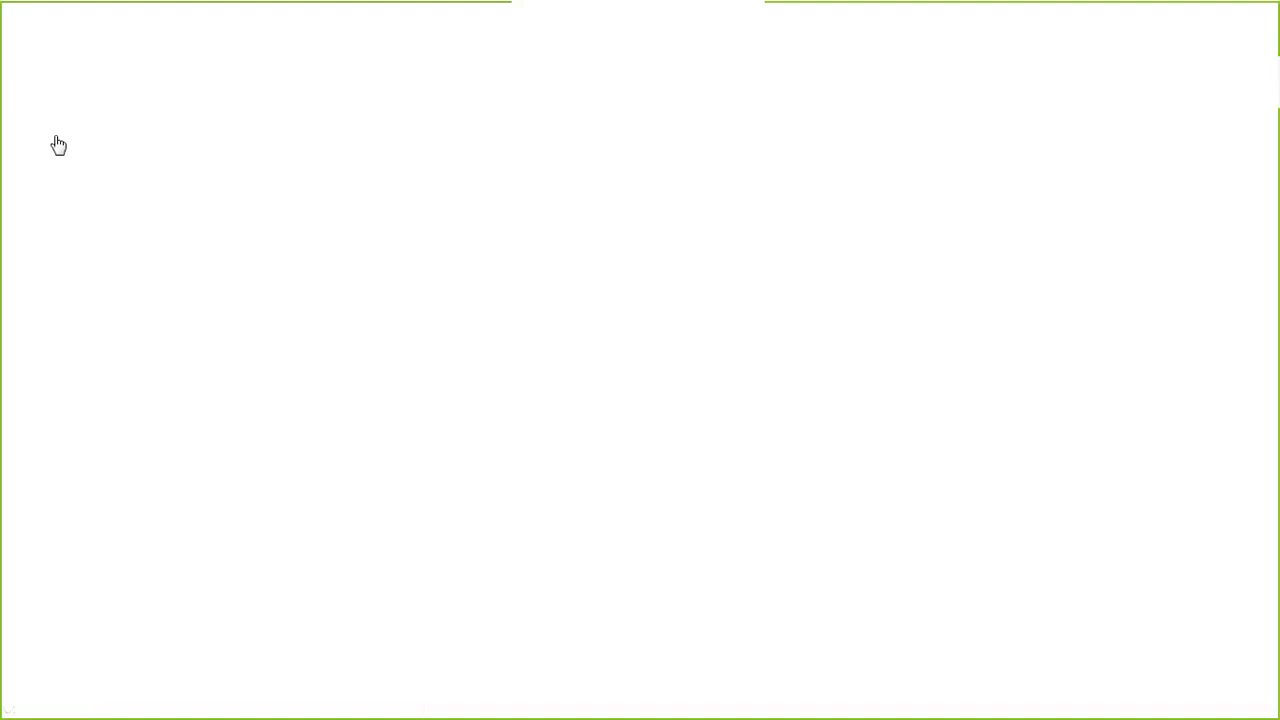